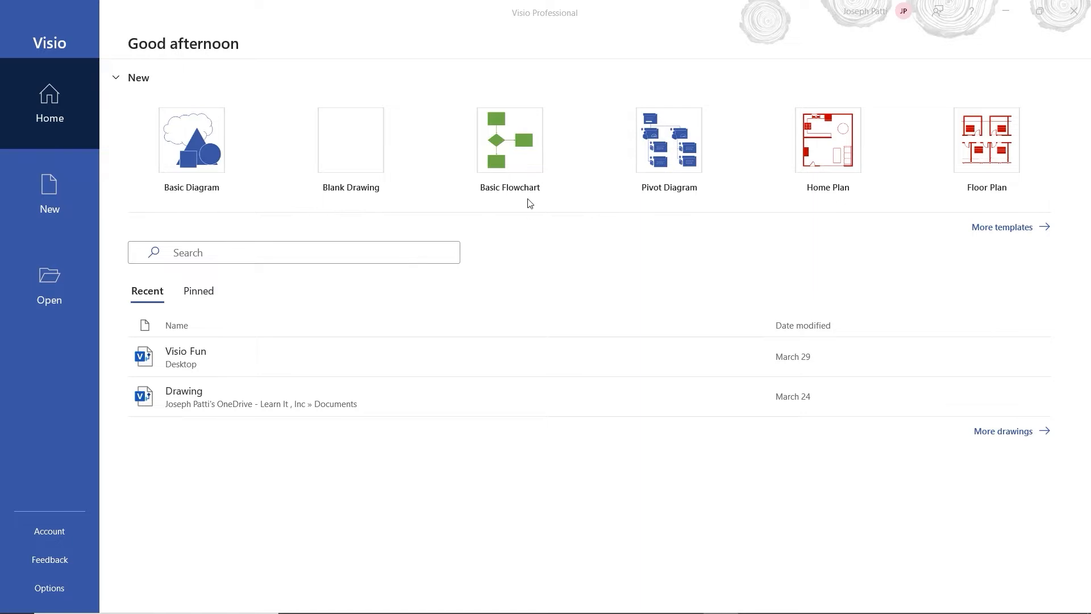
Create a new blank drawing from the Basic Flowchart template with US Units.
{"action": "mouse_move", "coordinate": [453, 92]}
{"action": "left_mouse_down"}
{"action": "mouse_move", "coordinate": [562, 219]}
{"action": "mouse_move", "coordinate": [538, 244]}
{"action": "left_mouse_up"}
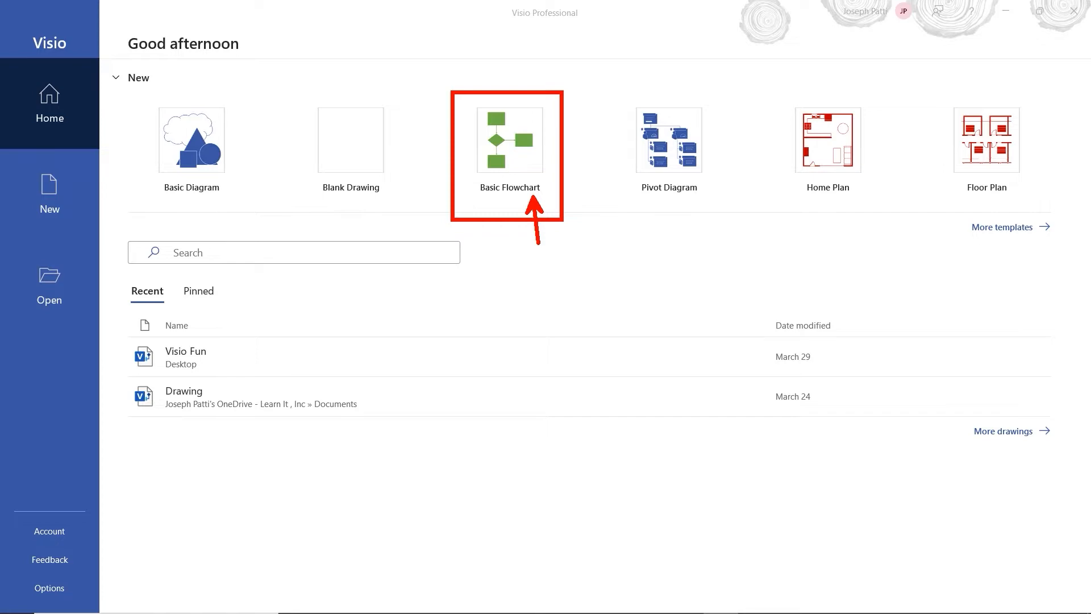
{"action": "left_click", "coordinate": [991, 230]}
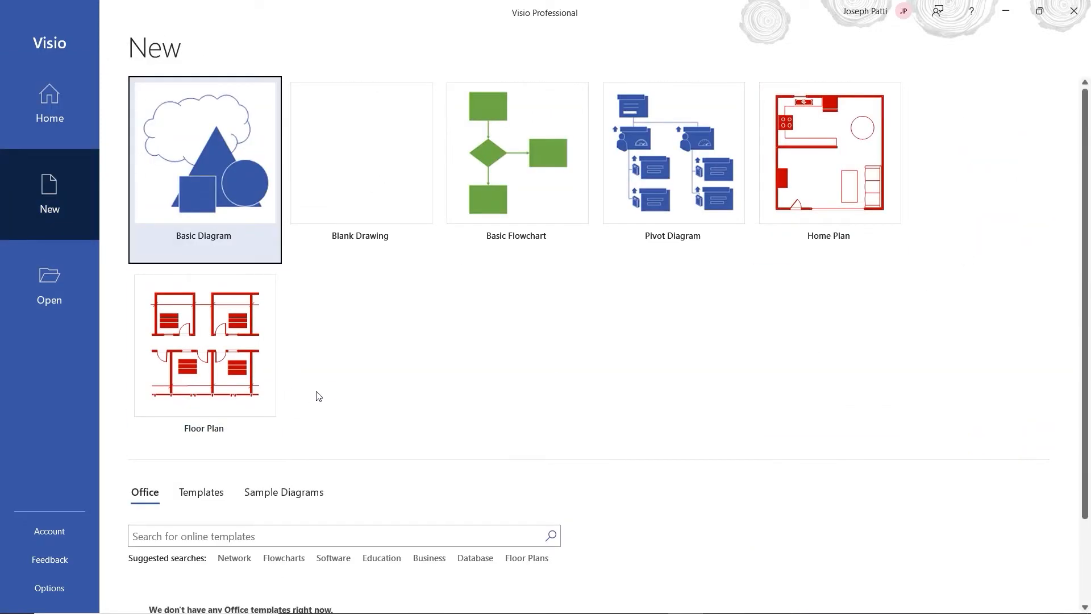
{"action": "left_click", "coordinate": [520, 149]}
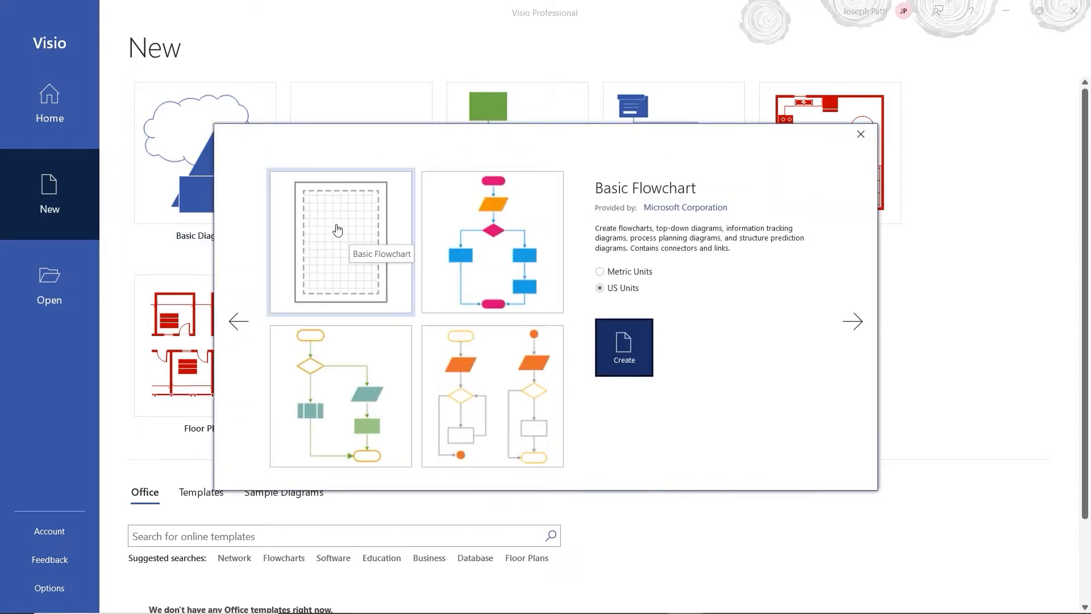
{"action": "left_click", "coordinate": [354, 252]}
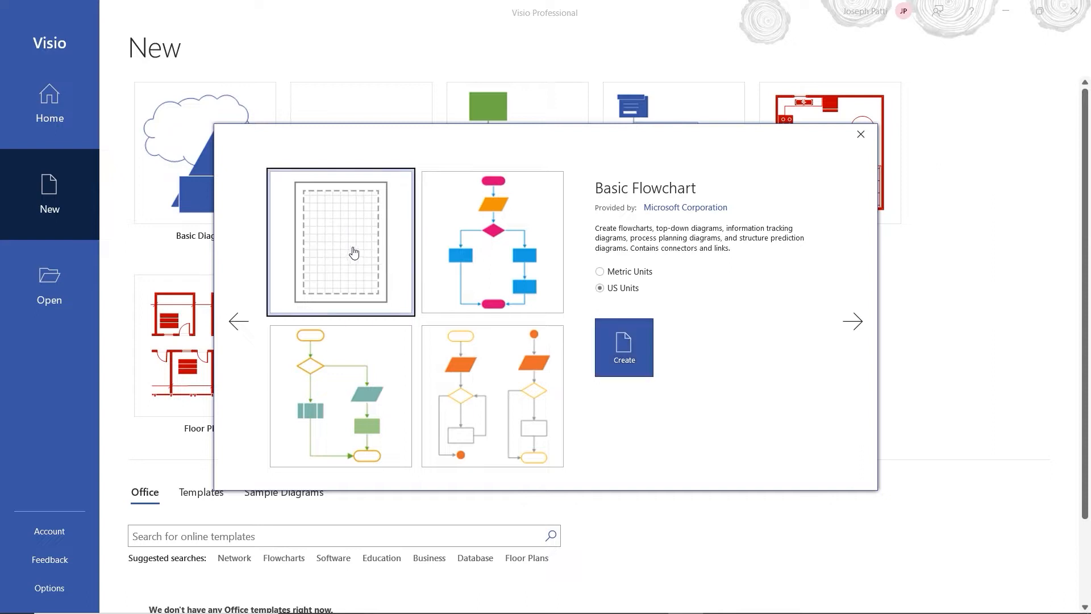
{"action": "left_click", "coordinate": [621, 355]}
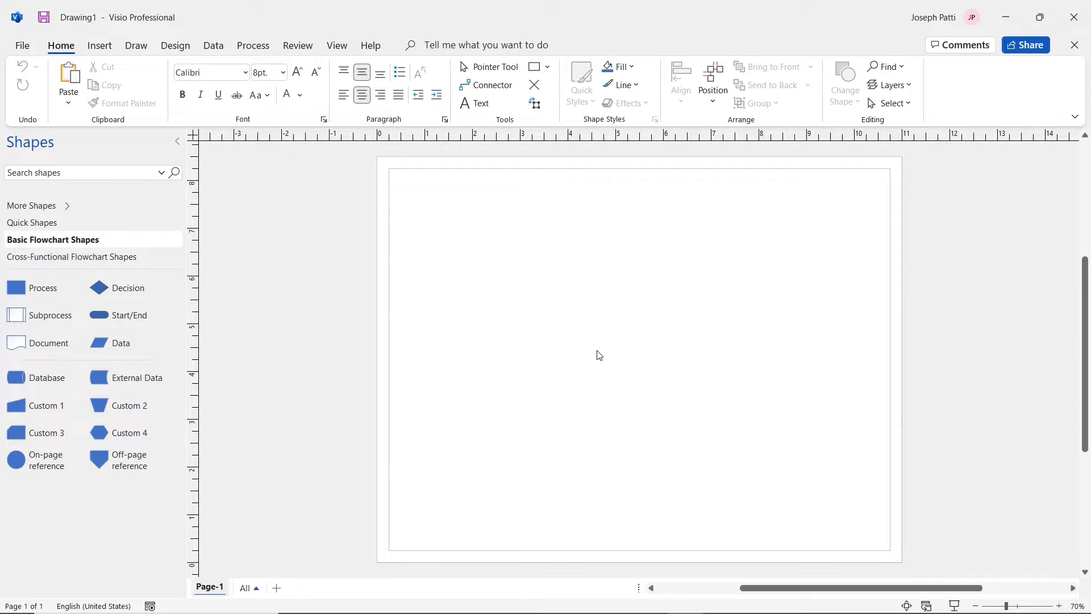
Place a Start/End shape near the page's upper-left corner, with two Process shapes stacked in a column below it.
{"action": "left_click", "coordinate": [104, 258]}
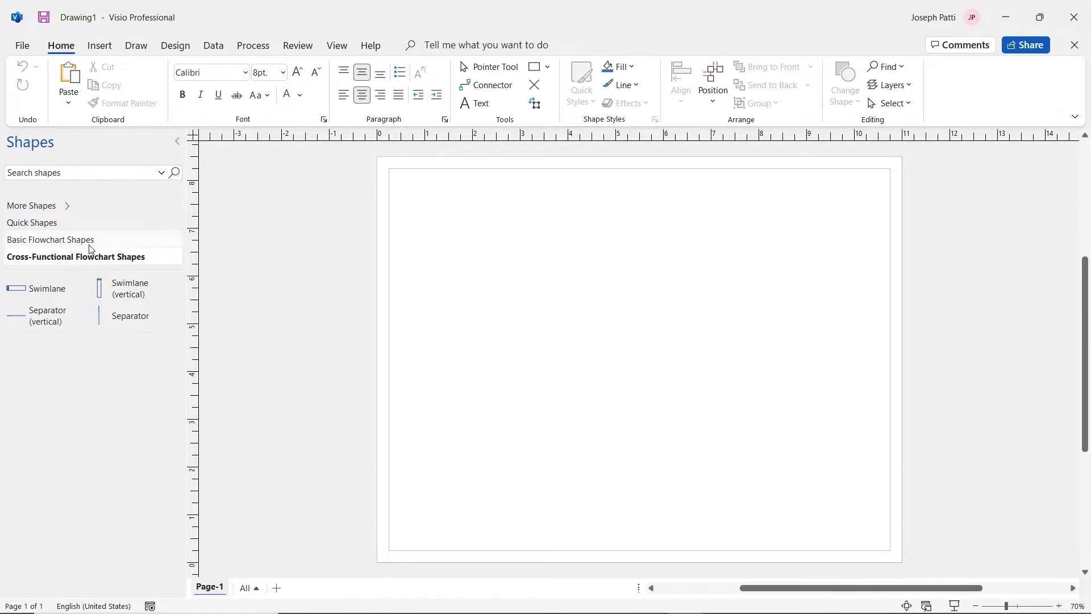
{"action": "left_click", "coordinate": [88, 241]}
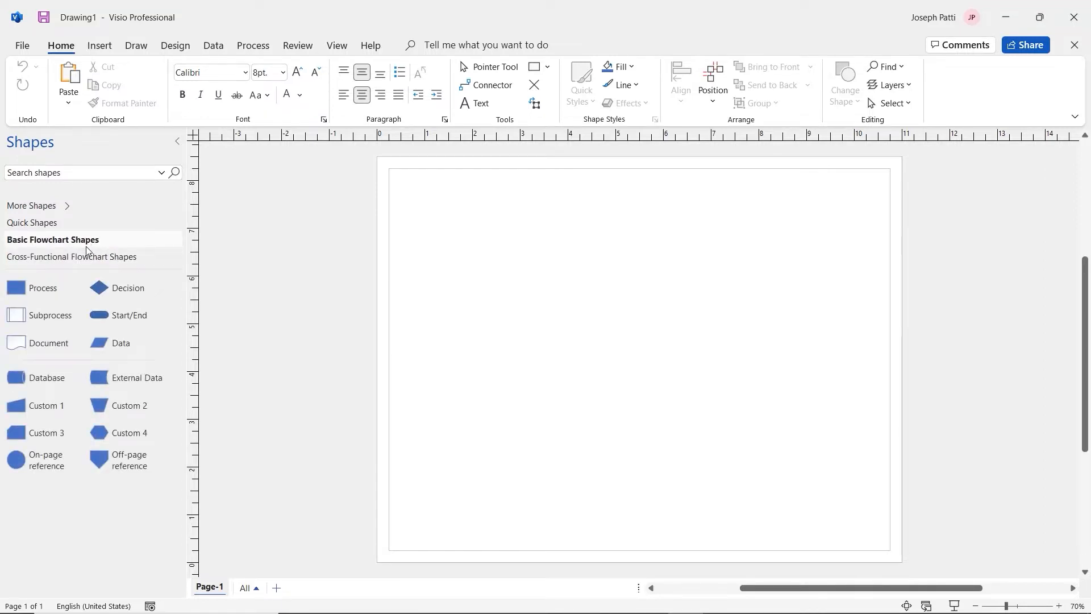
{"action": "left_click_drag", "start_coordinate": [127, 317], "coordinate": [508, 230]}
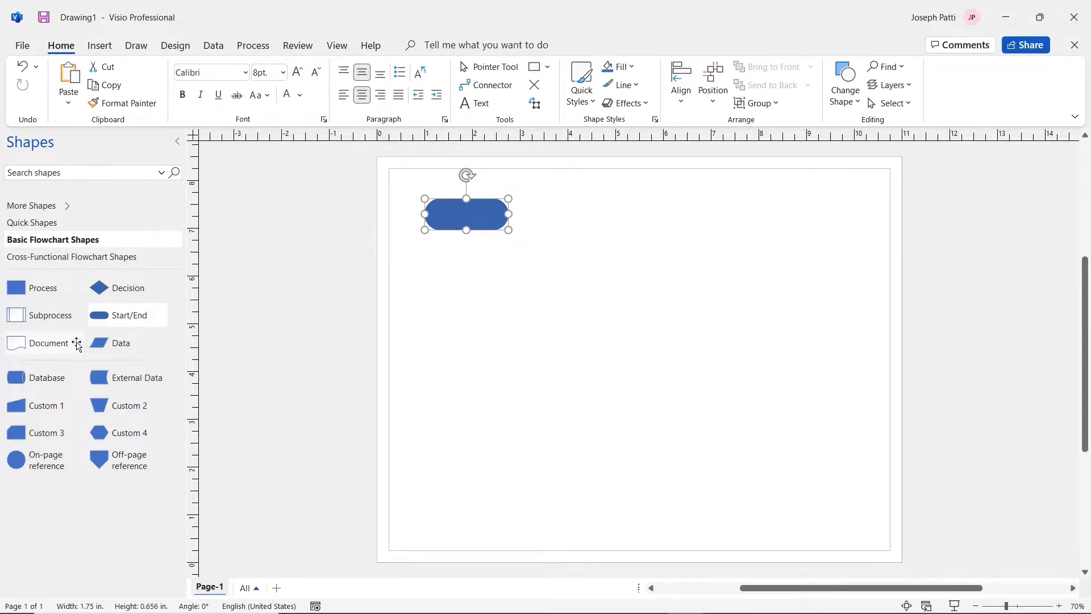
{"action": "left_click_drag", "start_coordinate": [43, 288], "coordinate": [474, 296]}
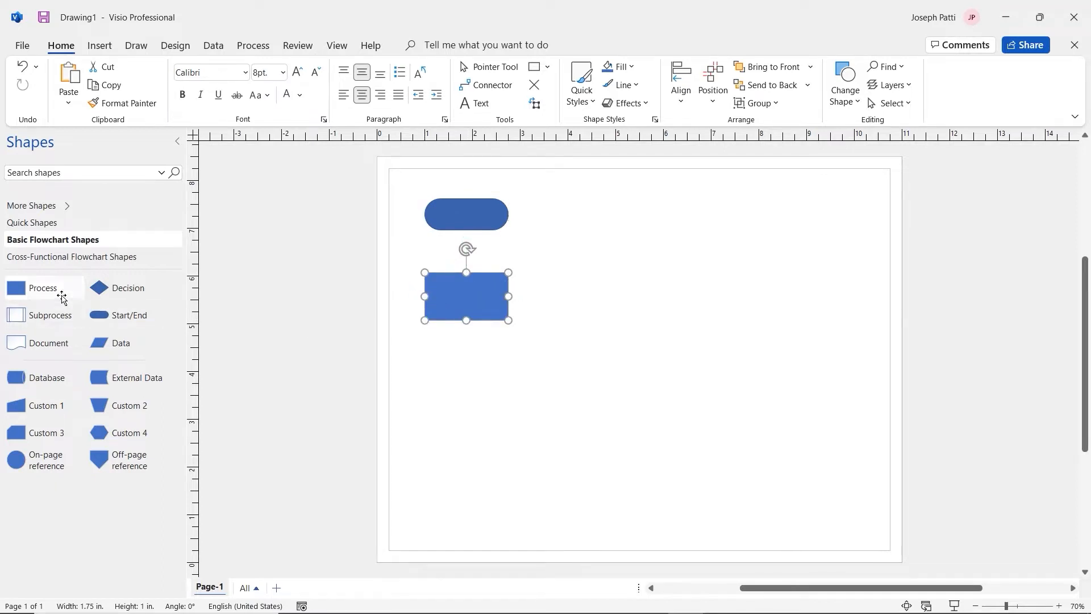
{"action": "left_click_drag", "start_coordinate": [34, 290], "coordinate": [509, 381]}
{"action": "left_click_drag", "start_coordinate": [443, 381], "coordinate": [467, 411]}
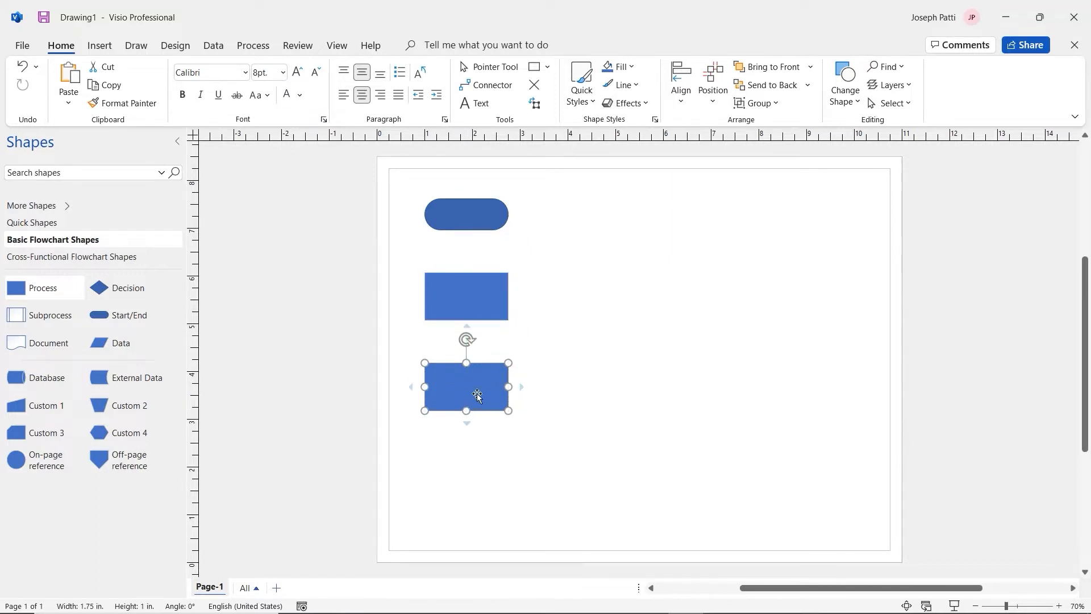
Duplicate the lowest Process shape and place the copy directly below it in the first column.
{"action": "key", "text": "Escape"}
{"action": "left_click", "coordinate": [476, 393]}
{"action": "key", "text": "ctrl+d"}
{"action": "left_click_drag", "start_coordinate": [477, 393], "coordinate": [470, 478]}
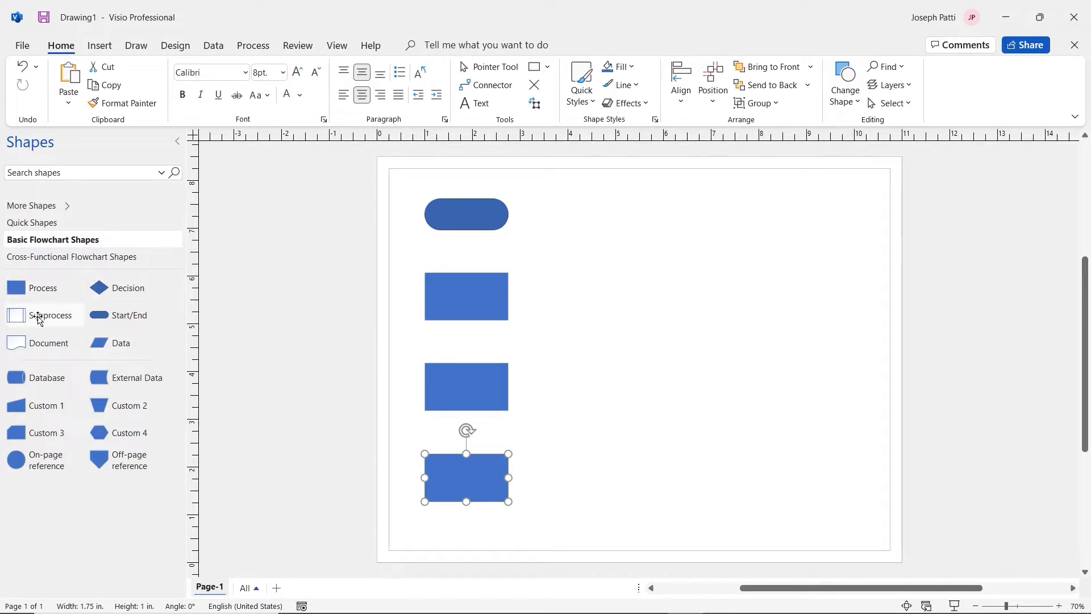
Start a second column with a Subprocess shape level with the Start/End shape and a duplicated Process shape beneath it.
{"action": "left_click_drag", "start_coordinate": [34, 315], "coordinate": [647, 245]}
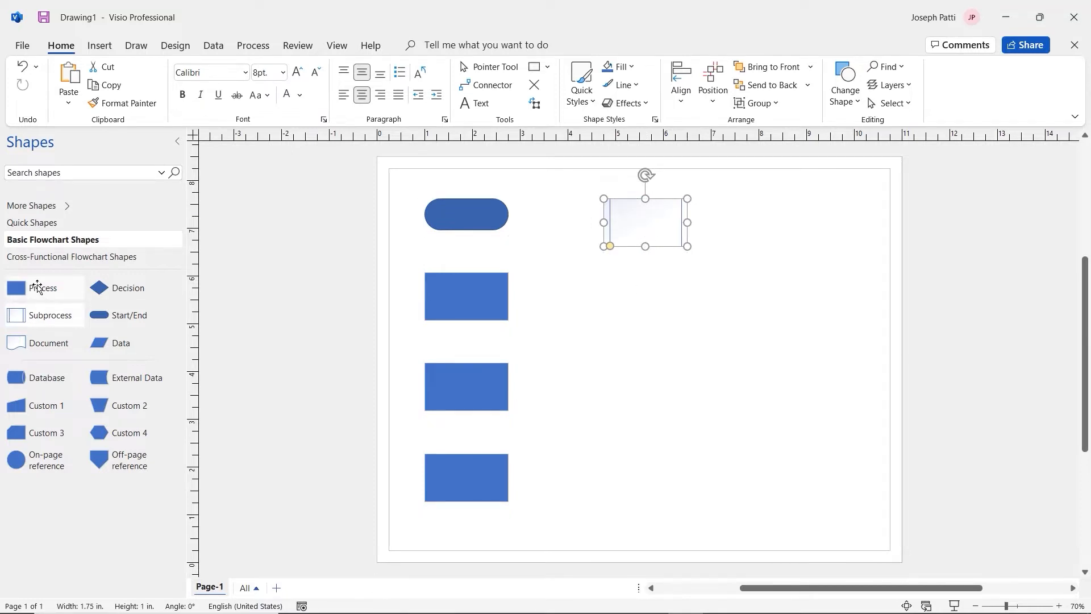
{"action": "mouse_move", "coordinate": [38, 286]}
{"action": "left_mouse_down"}
{"action": "mouse_move", "coordinate": [620, 321]}
{"action": "mouse_move", "coordinate": [643, 309]}
{"action": "mouse_move", "coordinate": [37, 287]}
{"action": "left_mouse_up"}
{"action": "left_click", "coordinate": [455, 316]}
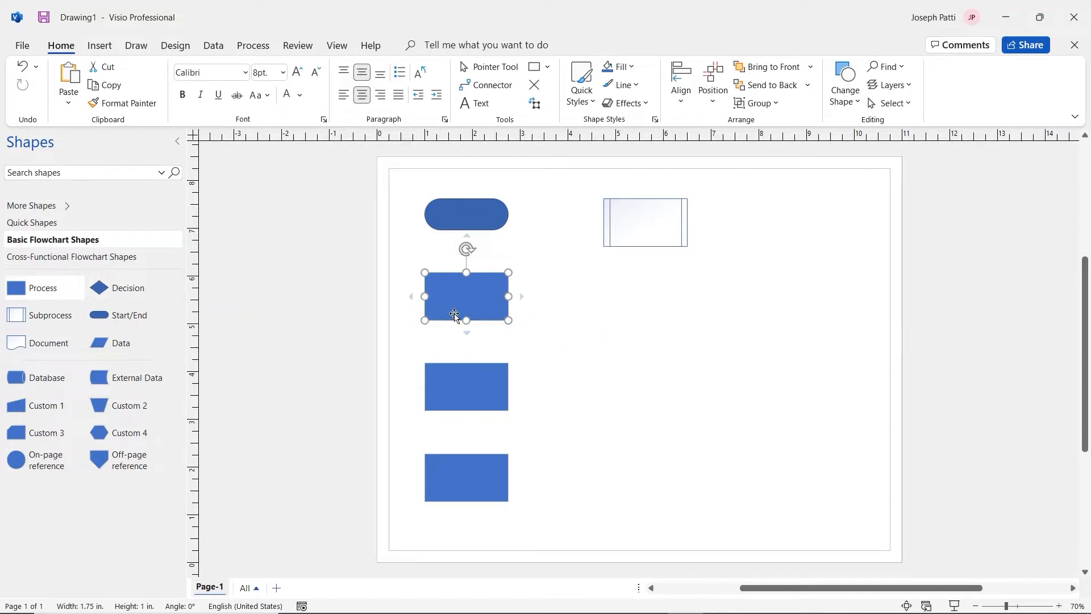
{"action": "key", "text": "ctrl+d"}
{"action": "left_click_drag", "start_coordinate": [485, 320], "coordinate": [652, 299]}
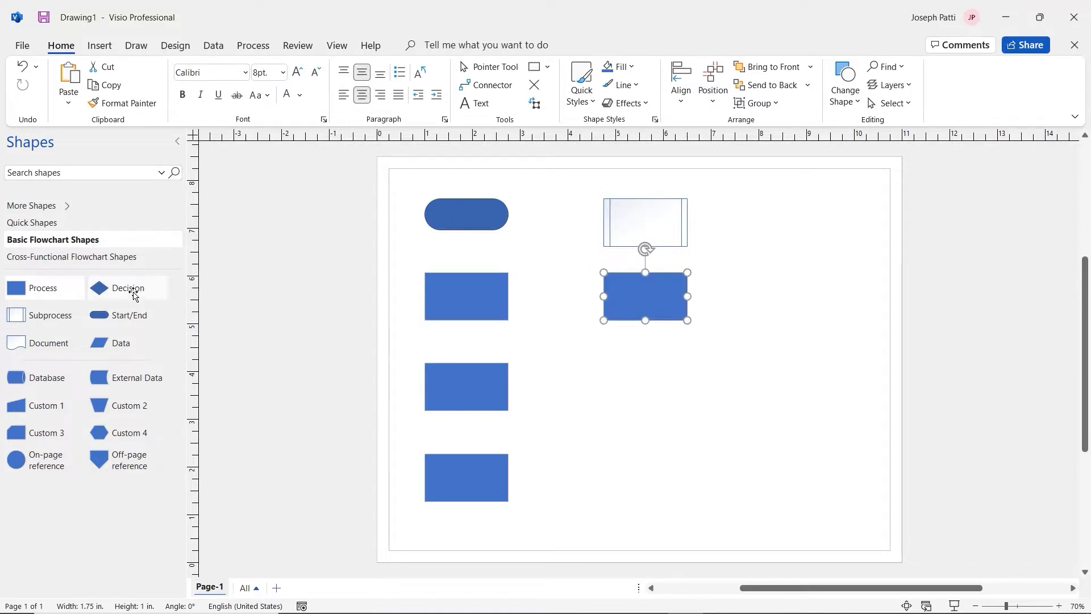
Add a Decision shape below the second column's Process shape, match its width, and space the column's three shapes evenly.
{"action": "left_click_drag", "start_coordinate": [134, 295], "coordinate": [687, 392]}
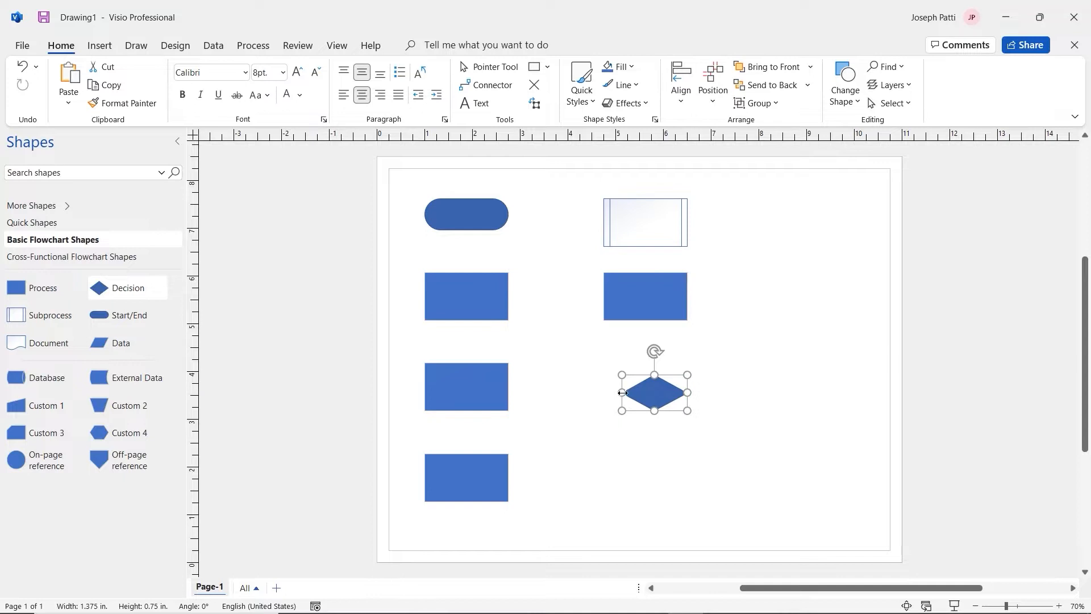
{"action": "left_click_drag", "start_coordinate": [622, 392], "coordinate": [641, 441]}
{"action": "left_click_drag", "start_coordinate": [636, 317], "coordinate": [637, 341]}
{"action": "left_click_drag", "start_coordinate": [636, 241], "coordinate": [637, 250]}
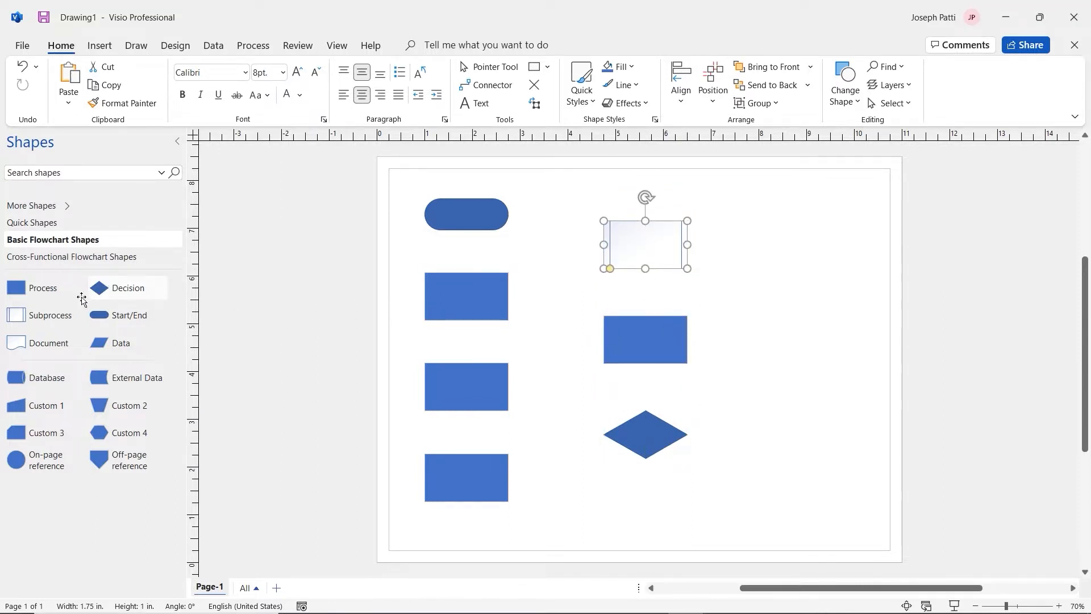
Start a third column with a Document shape and place a duplicate of the Start/End shape below it.
{"action": "left_click_drag", "start_coordinate": [41, 343], "coordinate": [805, 299]}
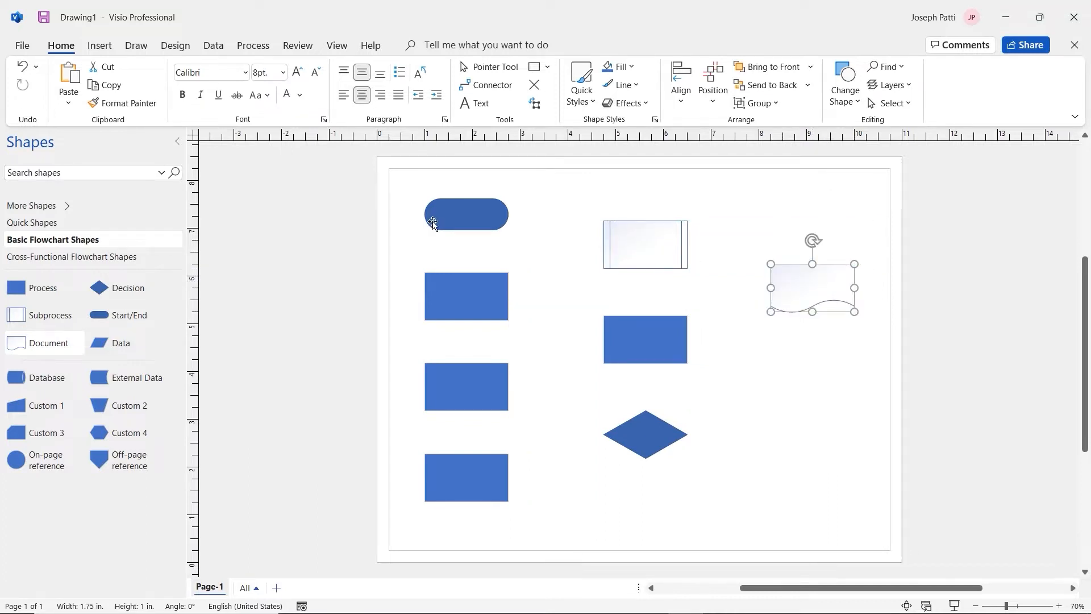
{"action": "left_click", "coordinate": [461, 216]}
{"action": "key", "text": "ctrl+d"}
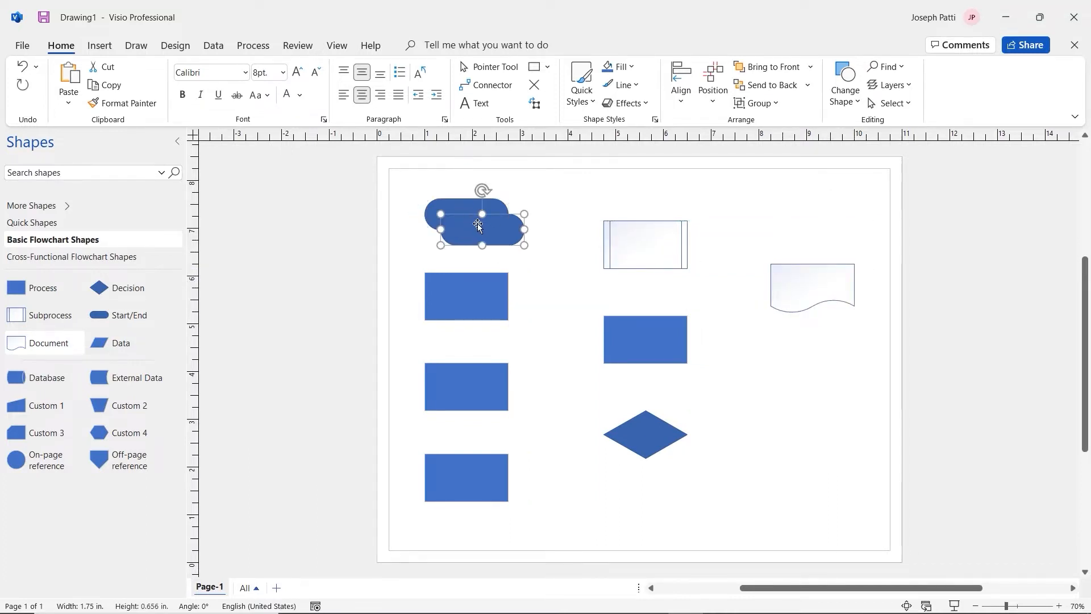
{"action": "left_click_drag", "start_coordinate": [478, 223], "coordinate": [801, 395]}
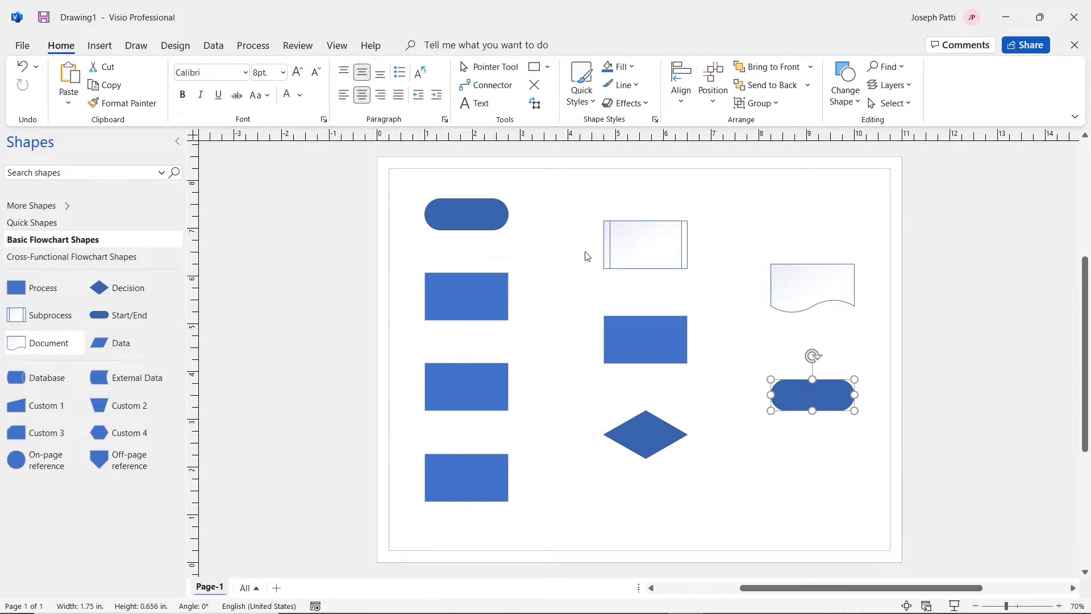
Align the second and third columns' shapes with the first column's rows, putting the Decision and final Start/End shapes in the bottom row.
{"action": "left_click_drag", "start_coordinate": [646, 248], "coordinate": [645, 230]}
{"action": "left_click_drag", "start_coordinate": [659, 330], "coordinate": [658, 287]}
{"action": "left_click_drag", "start_coordinate": [823, 290], "coordinate": [823, 299]}
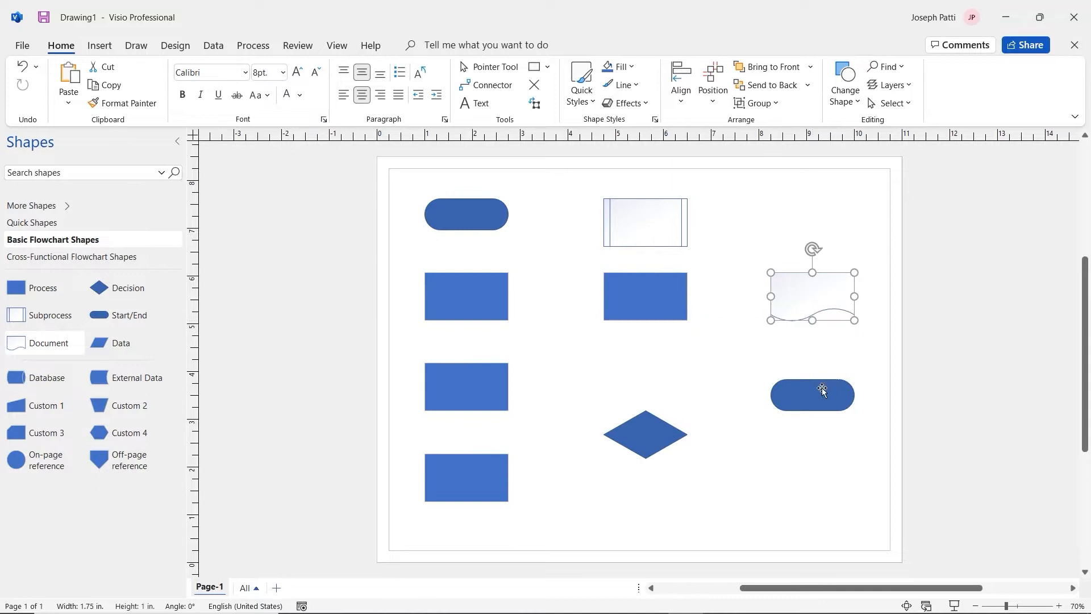
{"action": "left_click_drag", "start_coordinate": [642, 432], "coordinate": [648, 475]}
{"action": "left_click_drag", "start_coordinate": [818, 399], "coordinate": [815, 479]}
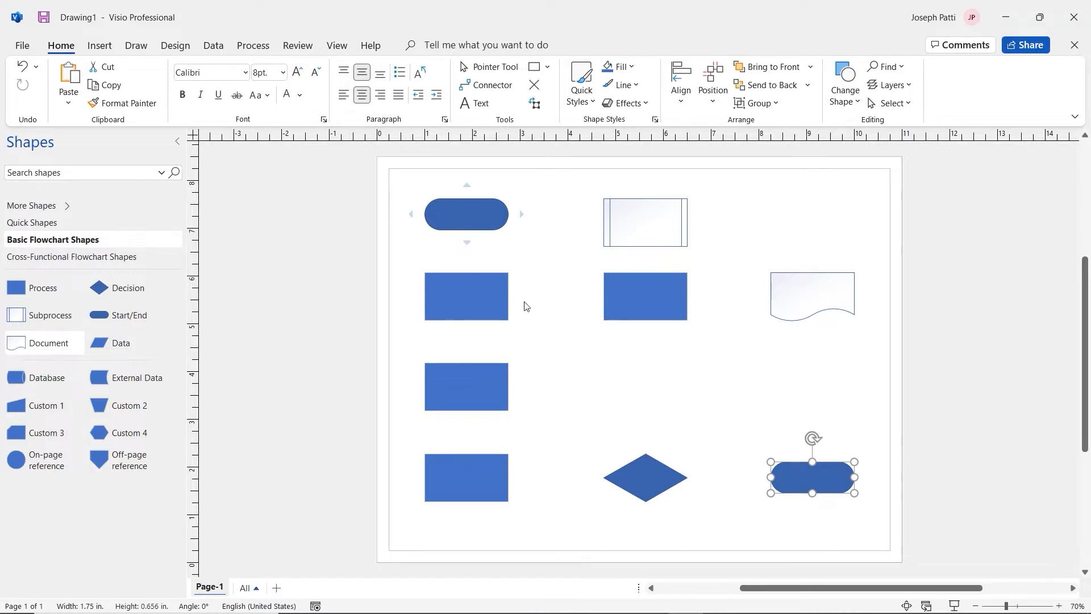
Label the first column's Start/End shape "Project Alpha" and set its text size to 14 pt.
{"action": "left_click", "coordinate": [463, 217]}
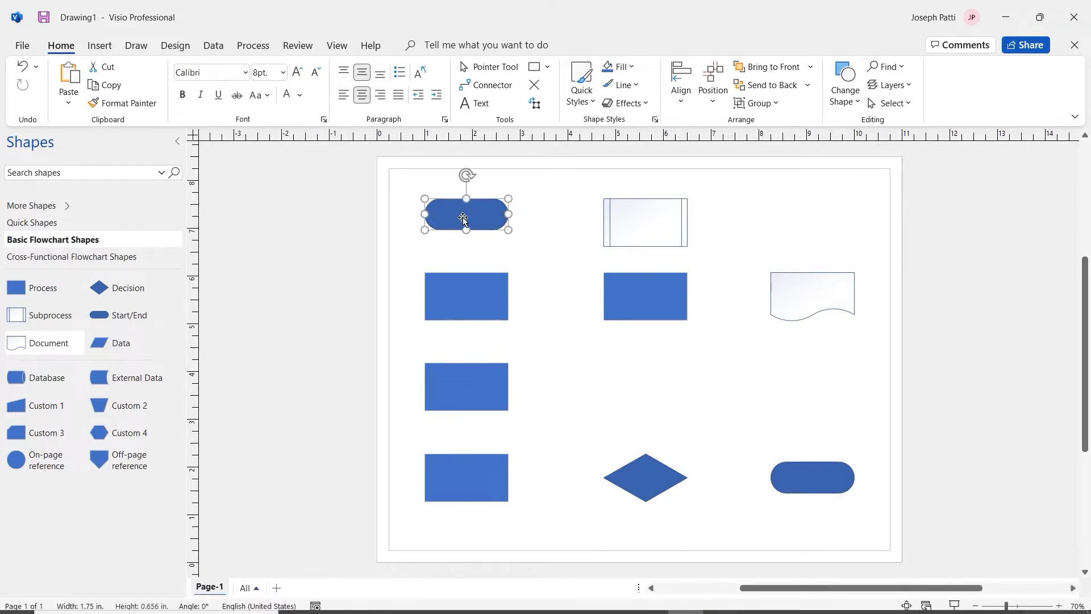
{"action": "type", "text": "Project"}
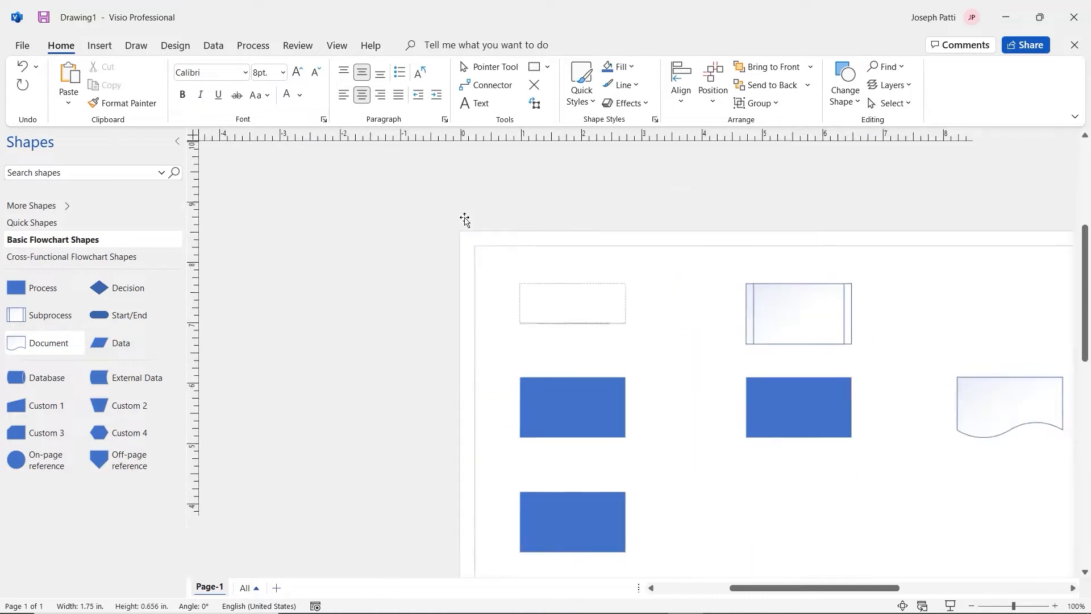
{"action": "type", "text": " Alp"}
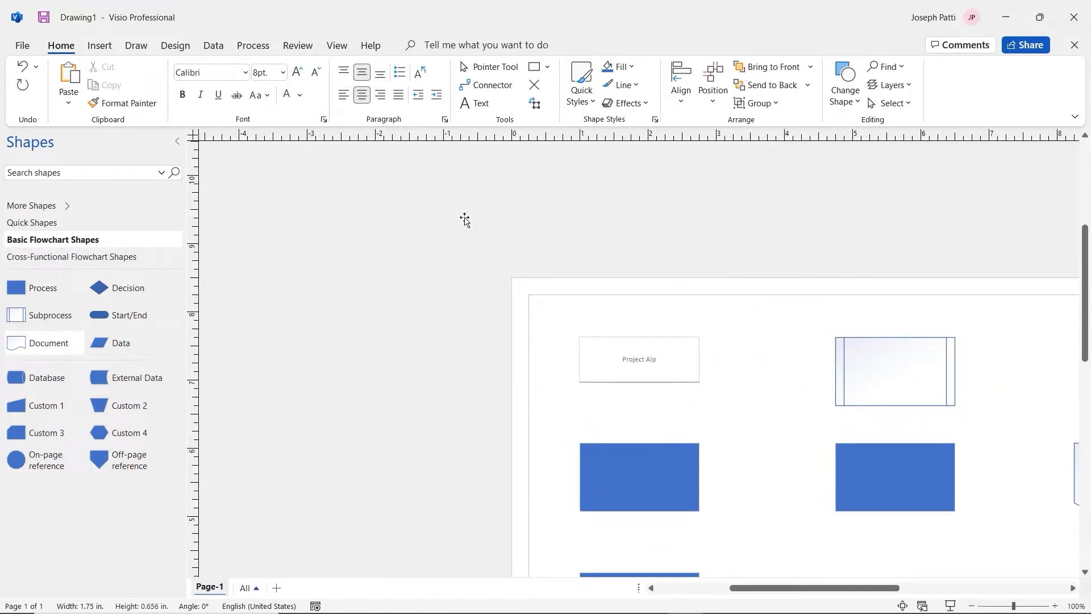
{"action": "type", "text": "ha"}
{"action": "left_click", "coordinate": [730, 344]}
{"action": "double_click", "coordinate": [647, 358]}
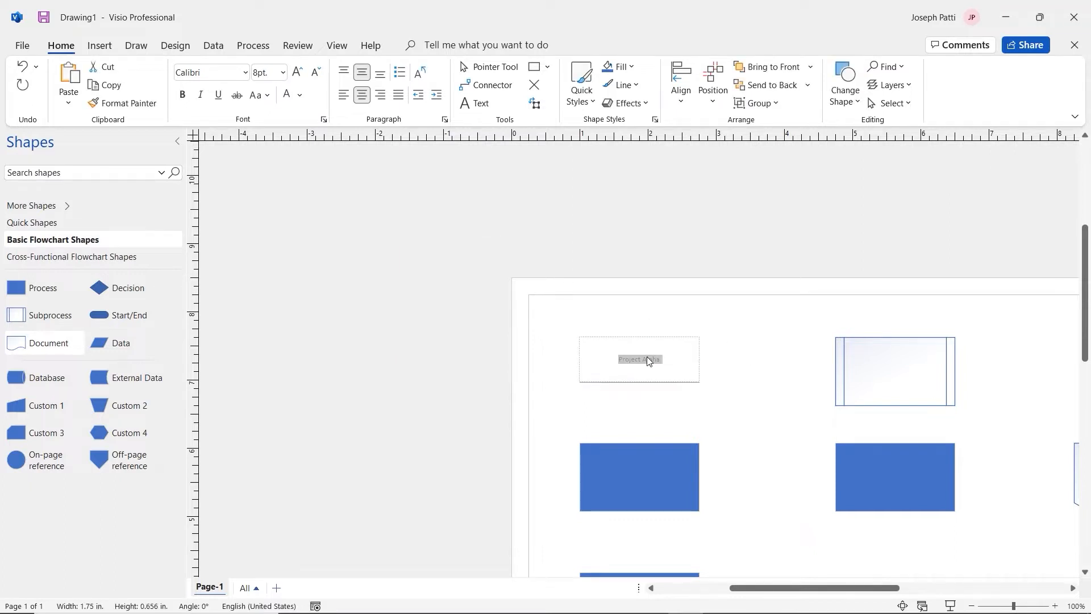
{"action": "left_click", "coordinate": [283, 72]}
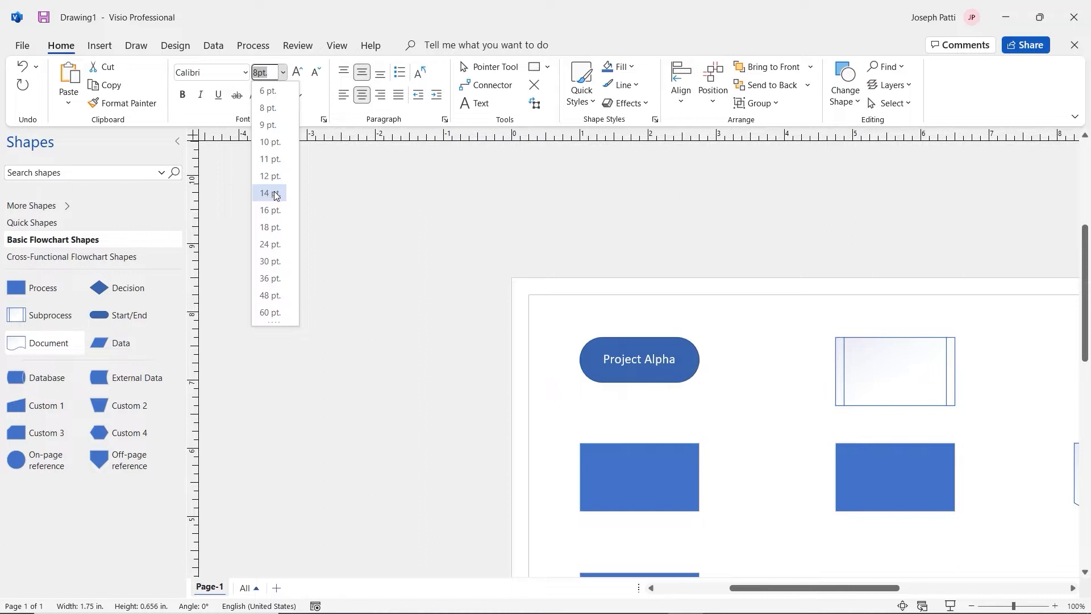
{"action": "key", "text": "Escape"}
{"action": "left_click", "coordinate": [755, 392]}
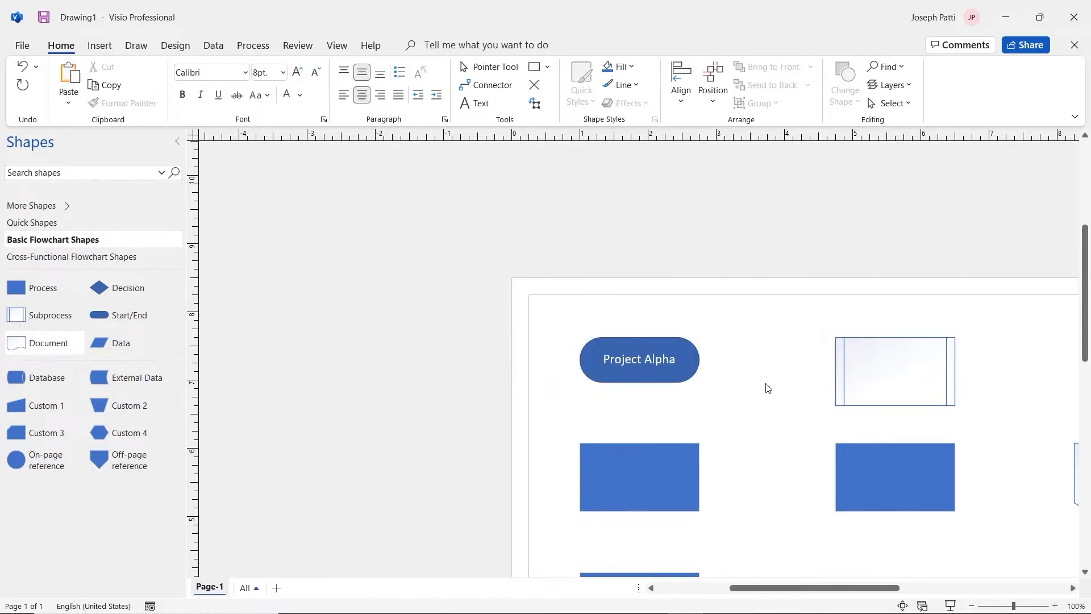
Label the Process shape below Project Alpha "Get Permits" and set its text size to 14 pt.
{"action": "left_click_drag", "start_coordinate": [801, 589], "coordinate": [839, 590]}
{"action": "mouse_move", "coordinate": [819, 611]}
{"action": "left_click", "coordinate": [720, 599]}
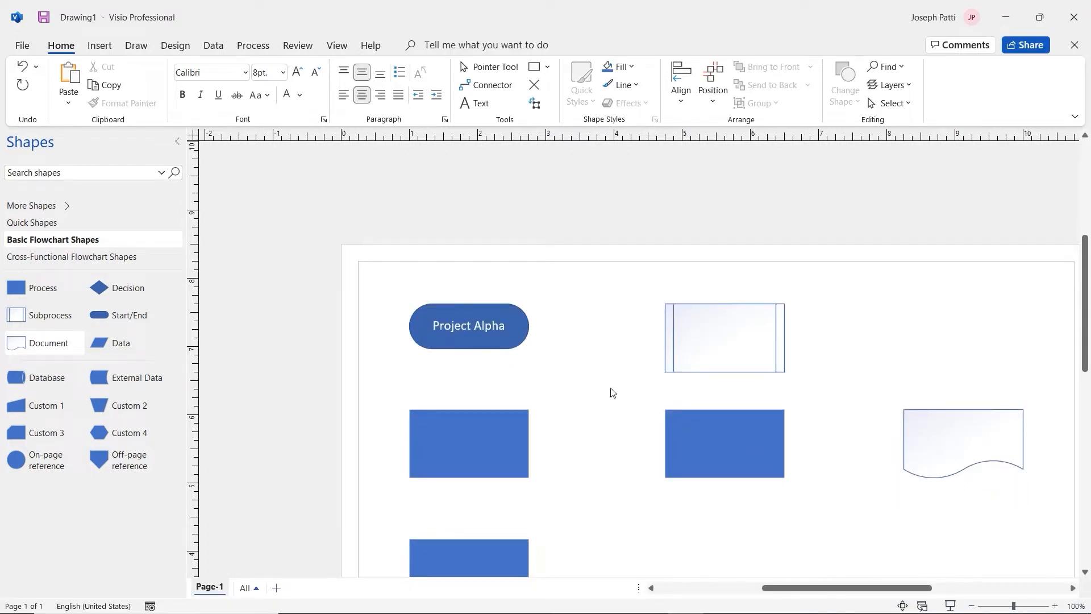
{"action": "left_click", "coordinate": [468, 447]}
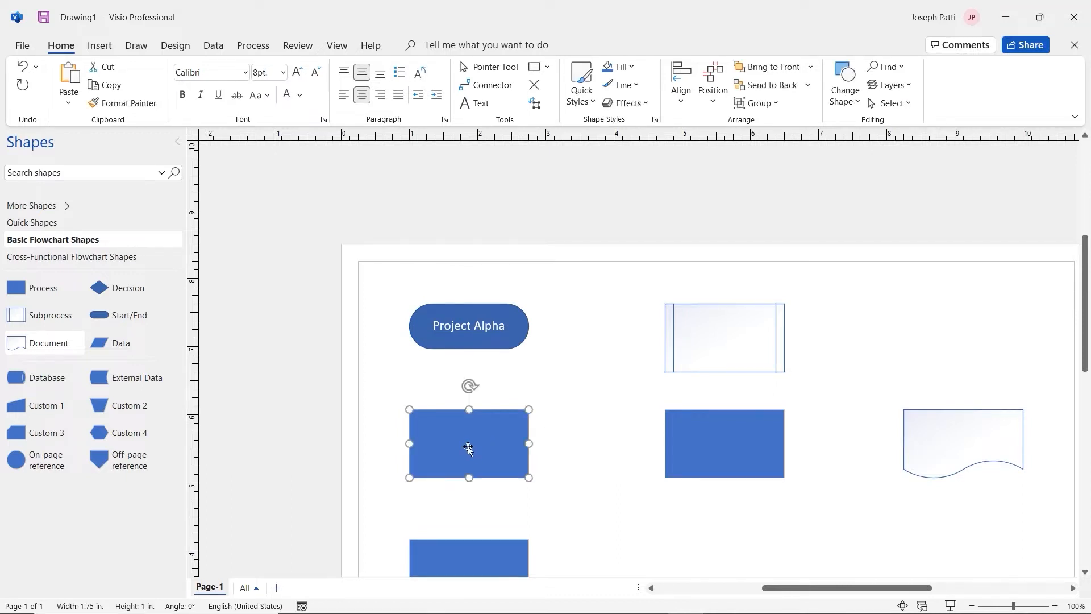
{"action": "double_click", "coordinate": [469, 446]}
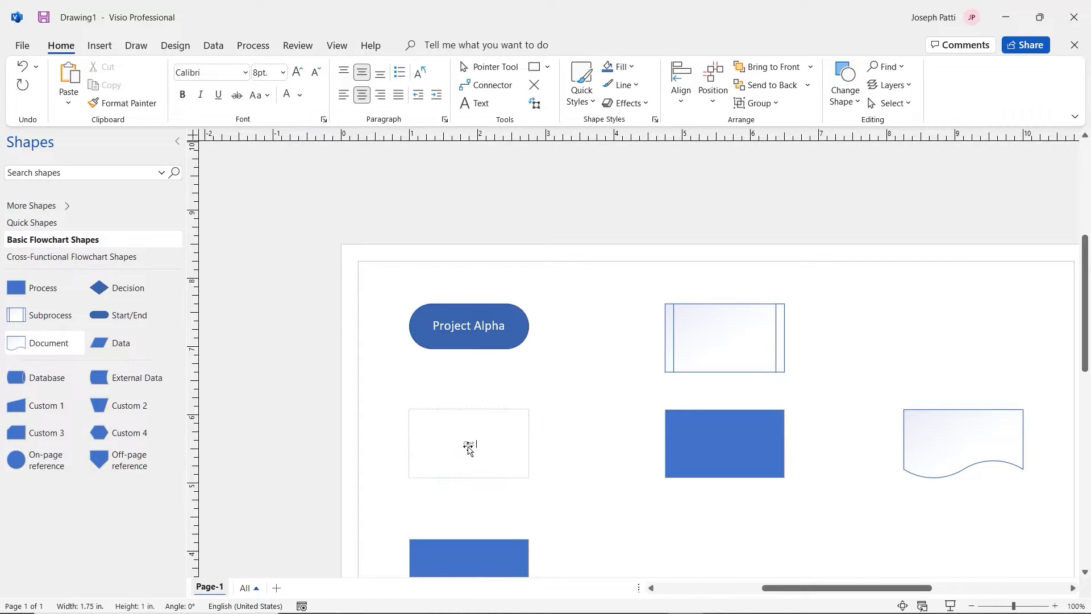
{"action": "type", "text": "Get Permits"}
{"action": "triple_click", "coordinate": [472, 443]}
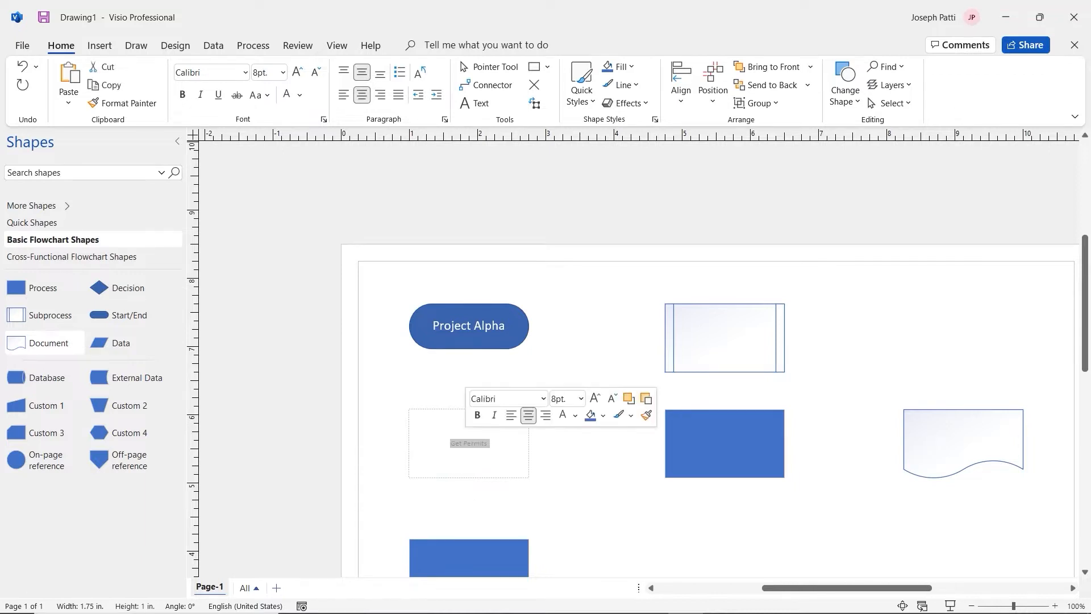
{"action": "left_click", "coordinate": [581, 399]}
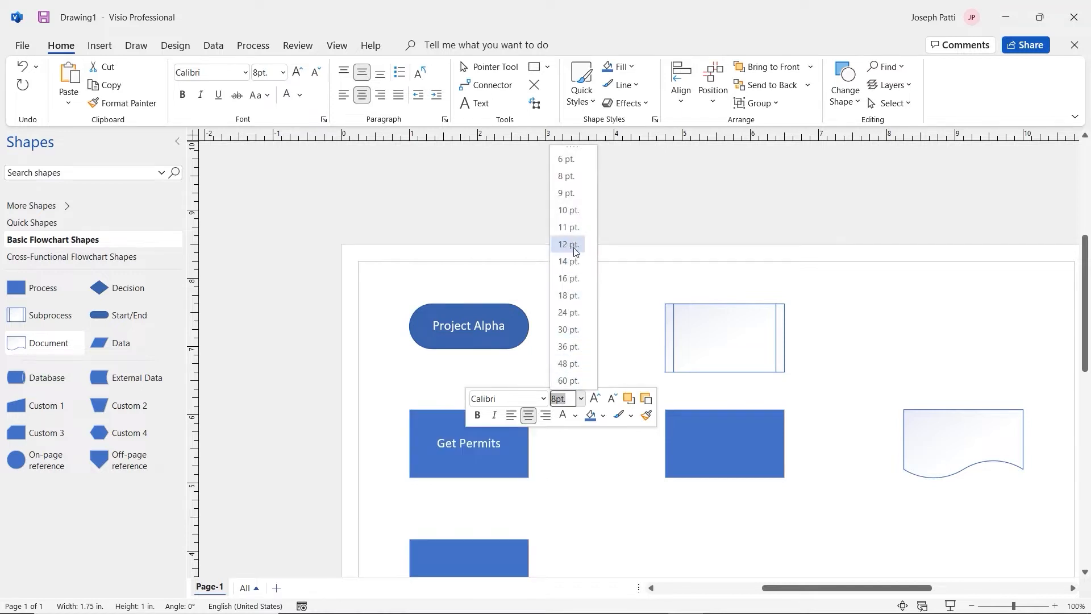
{"action": "left_click", "coordinate": [526, 513]}
{"action": "left_click", "coordinate": [575, 487]}
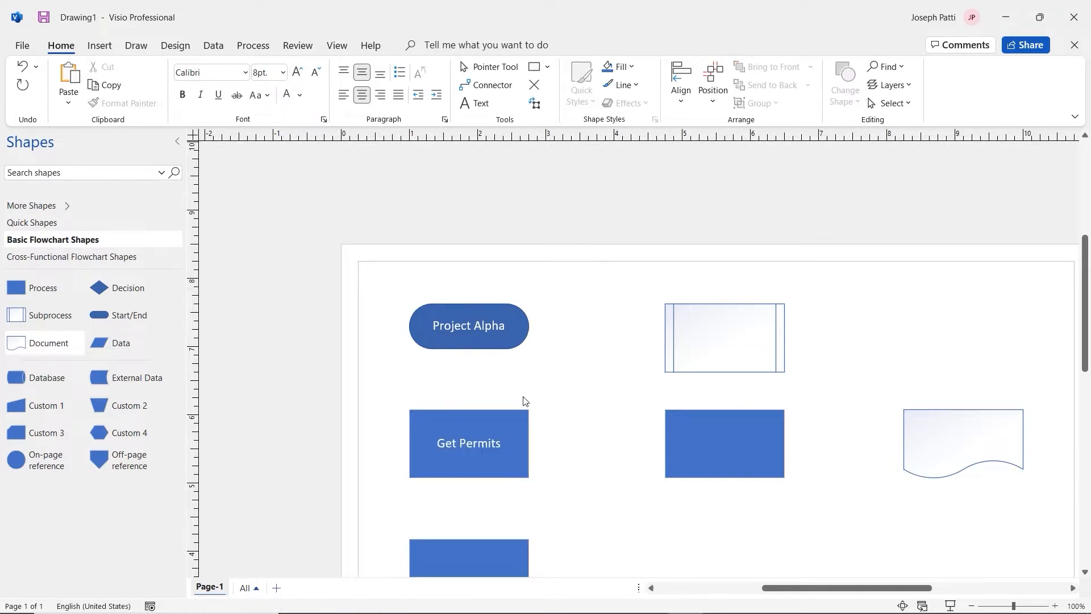
Label the Process shape below Get Permits "Contact Developers" and set its text size to 14 pt.
{"action": "scroll", "coordinate": [523, 401], "scroll_direction": "down", "scroll_amount": 3}
{"action": "left_click", "coordinate": [488, 458]}
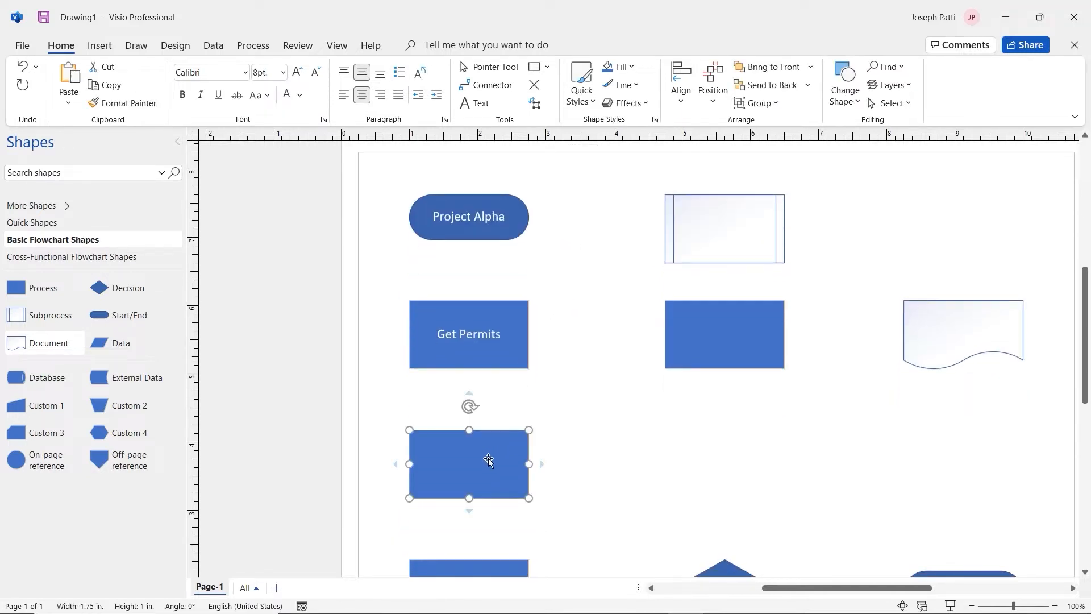
{"action": "type", "text": "Contact"}
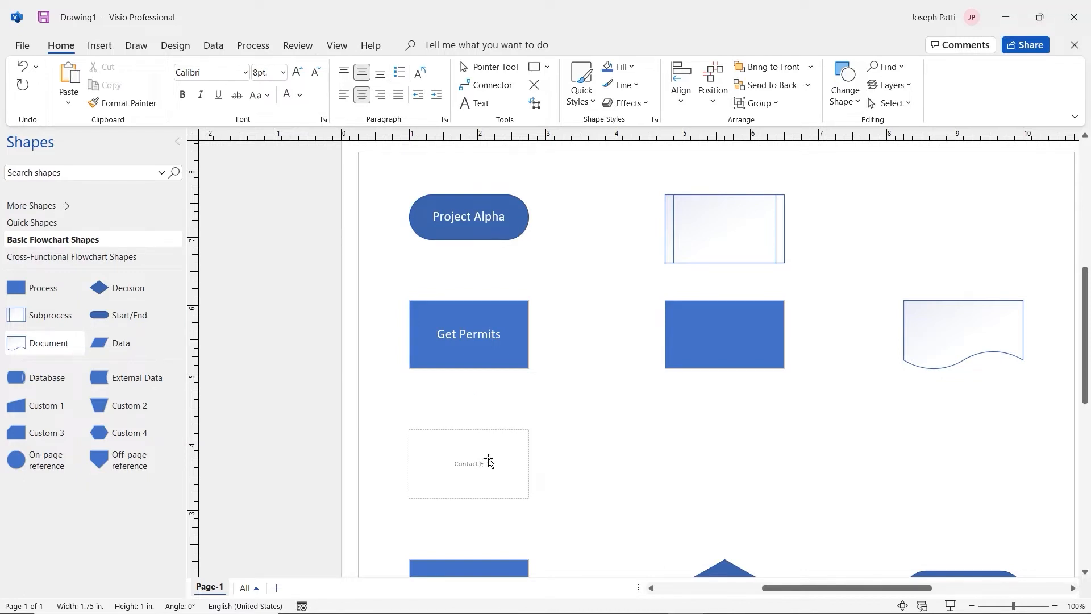
{"action": "type", "text": " Developers"}
{"action": "triple_click", "coordinate": [472, 464]}
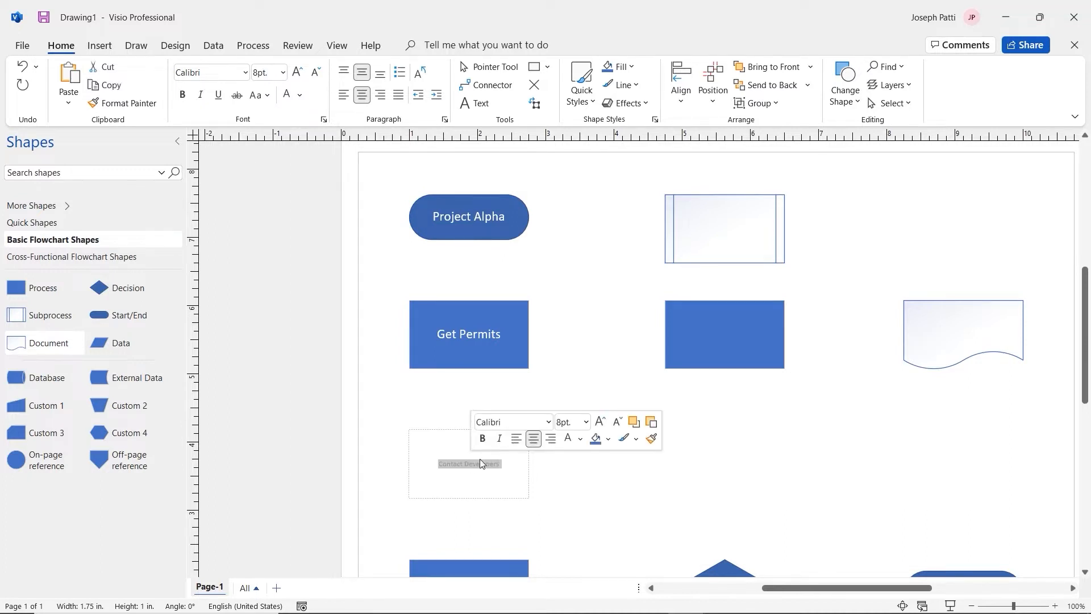
{"action": "left_click", "coordinate": [586, 421]}
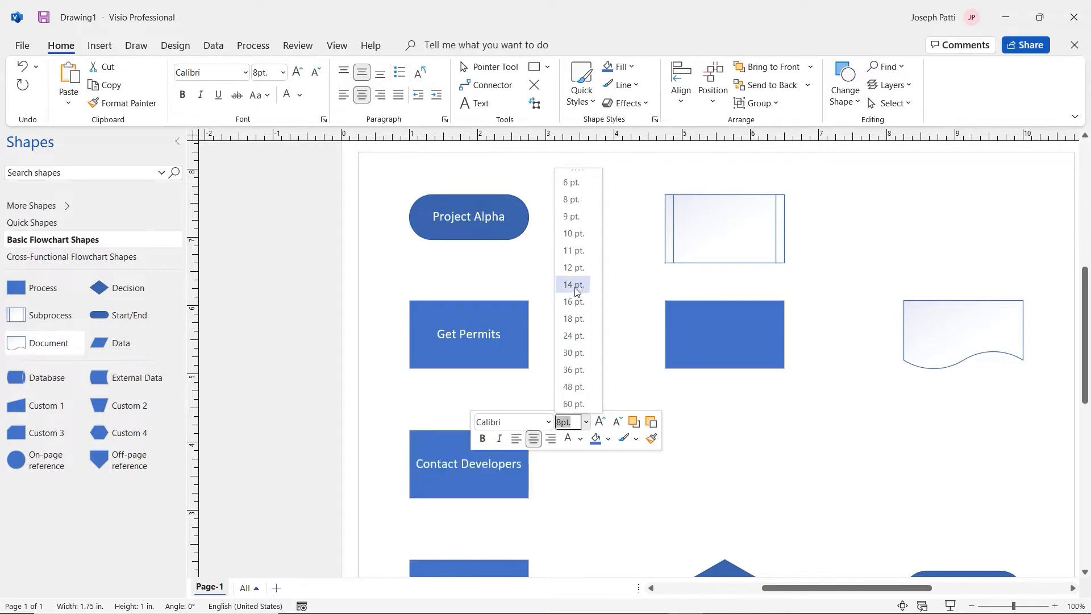
{"action": "left_click", "coordinate": [574, 284]}
Label the first column's bottom Process shape "Contact Marketing Team" and set its text size to 14 pt.
{"action": "scroll", "coordinate": [500, 507], "scroll_direction": "down", "scroll_amount": 3}
{"action": "left_click", "coordinate": [479, 436]}
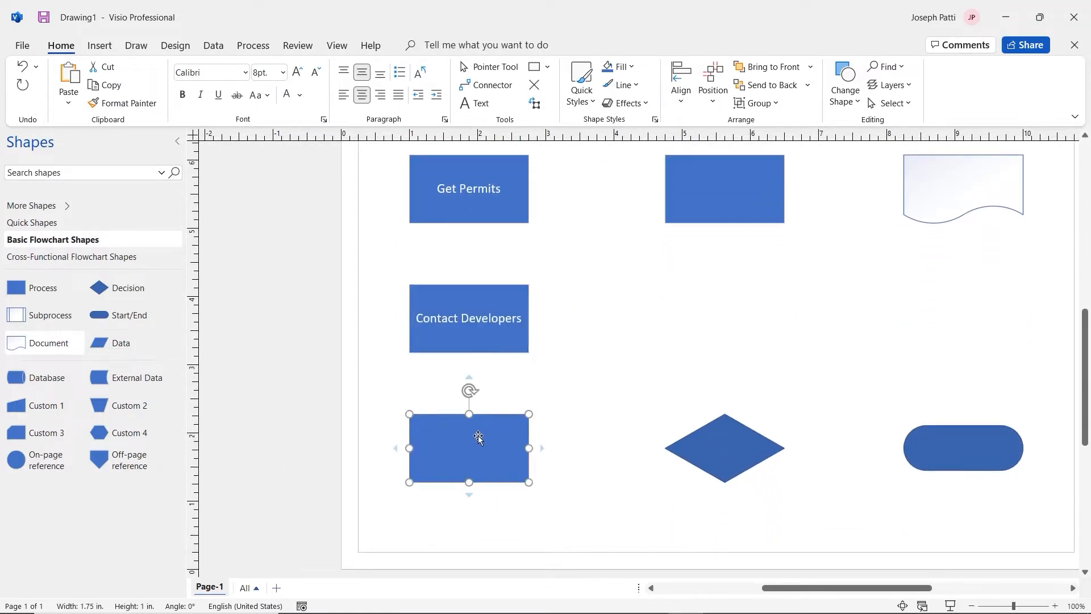
{"action": "type", "text": "Contac"}
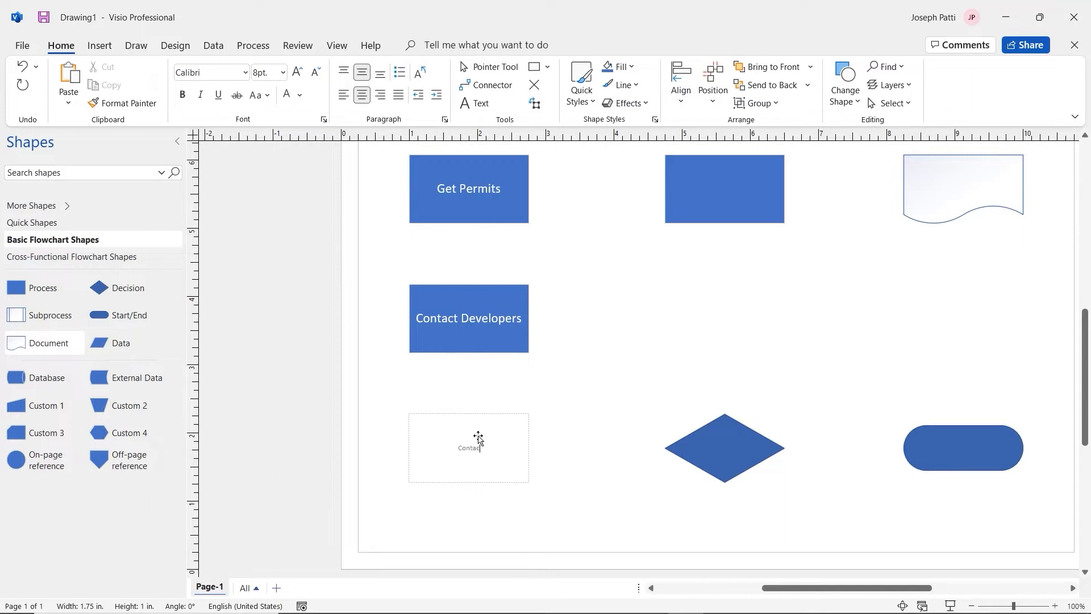
{"action": "type", "text": "t Marketing Team"}
{"action": "triple_click", "coordinate": [466, 448]}
{"action": "left_click", "coordinate": [581, 408]}
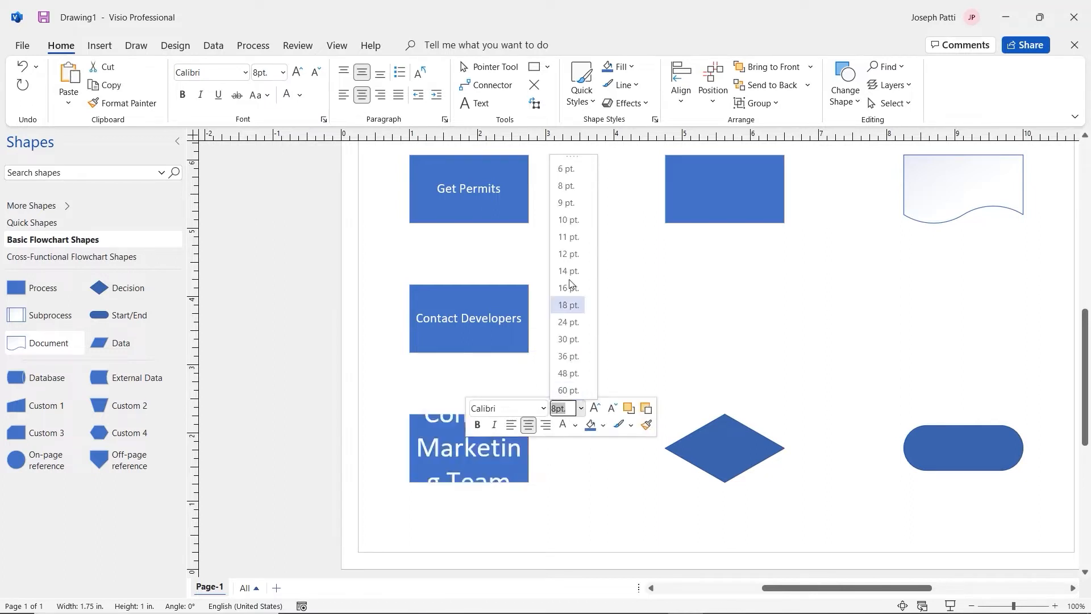
{"action": "left_click", "coordinate": [569, 270]}
Label the Subprocess shape atop the second column "Building Pricing Plan" and set its text size to 14 pt.
{"action": "scroll", "coordinate": [732, 345], "scroll_direction": "up", "scroll_amount": 3}
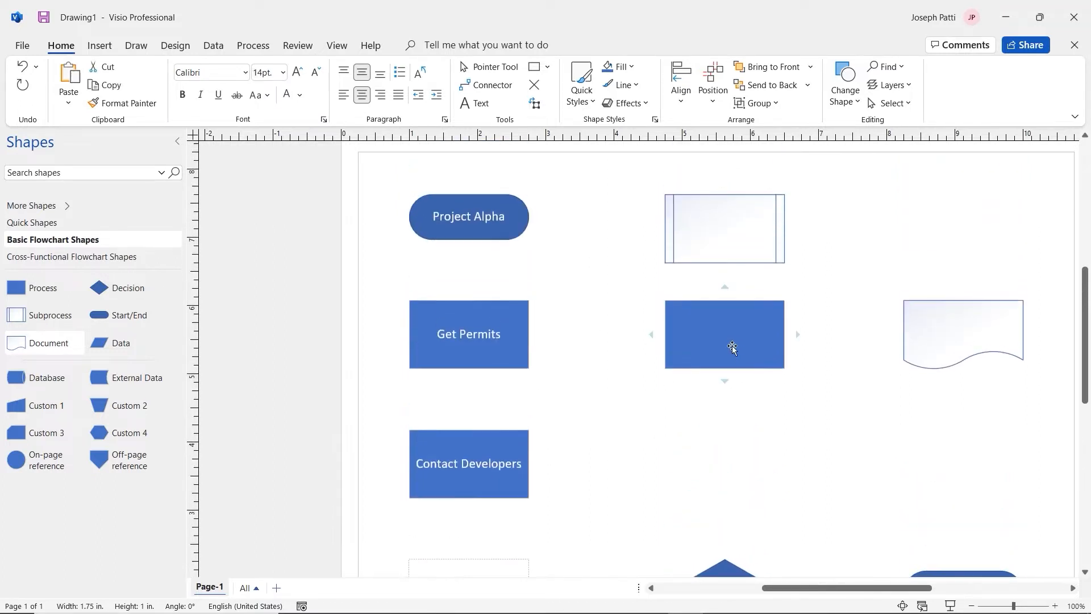
{"action": "scroll", "coordinate": [732, 345], "scroll_direction": "up", "scroll_amount": 1}
{"action": "left_click", "coordinate": [739, 267]}
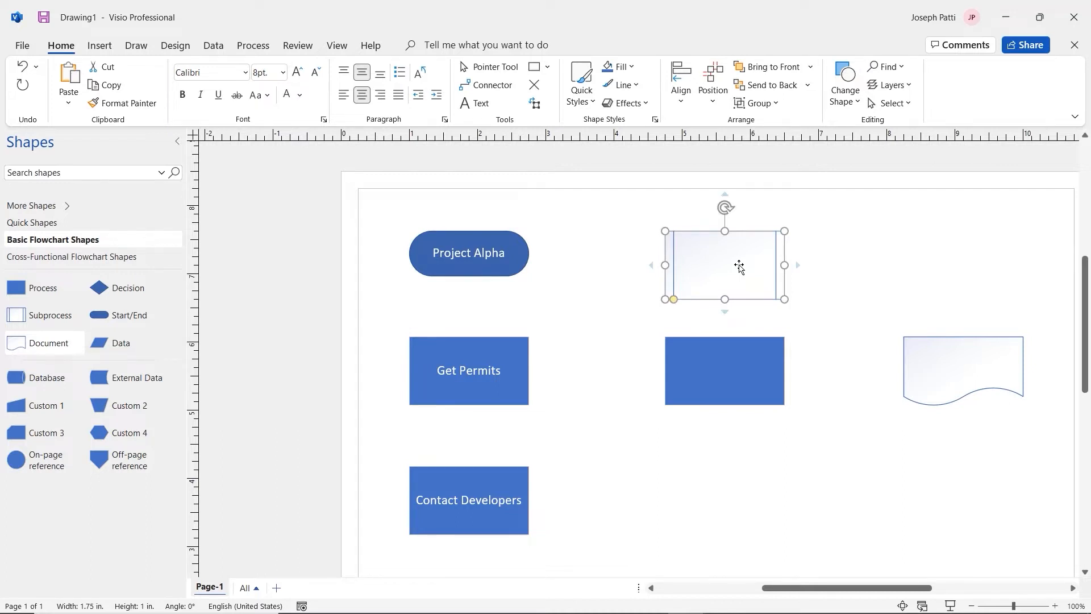
{"action": "type", "text": "Building"}
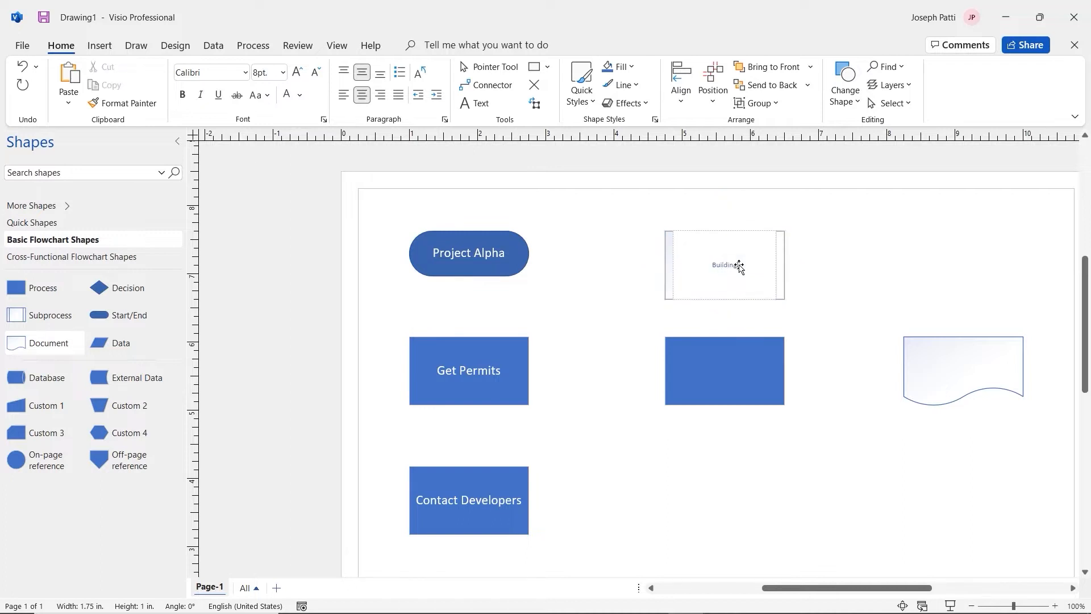
{"action": "type", "text": " Process Plan"}
{"action": "left_click_drag", "start_coordinate": [757, 266], "coordinate": [692, 265]}
{"action": "left_click", "coordinate": [848, 224]}
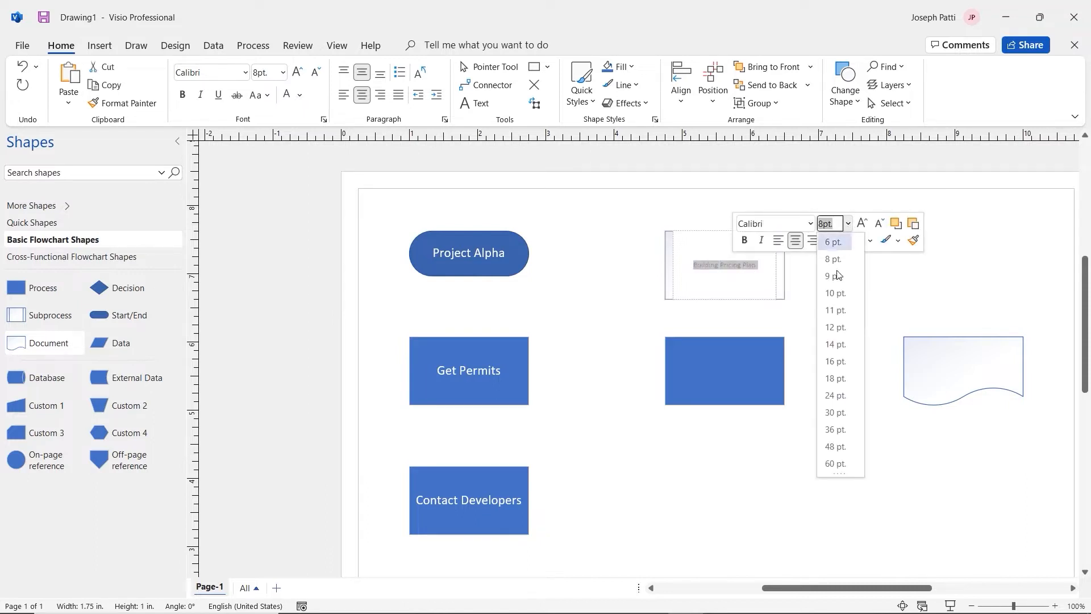
{"action": "left_click", "coordinate": [835, 344]}
Label the second column's Process shape "Check in on Marketing and Development" and set its text size to 14 pt.
{"action": "left_click", "coordinate": [705, 377]}
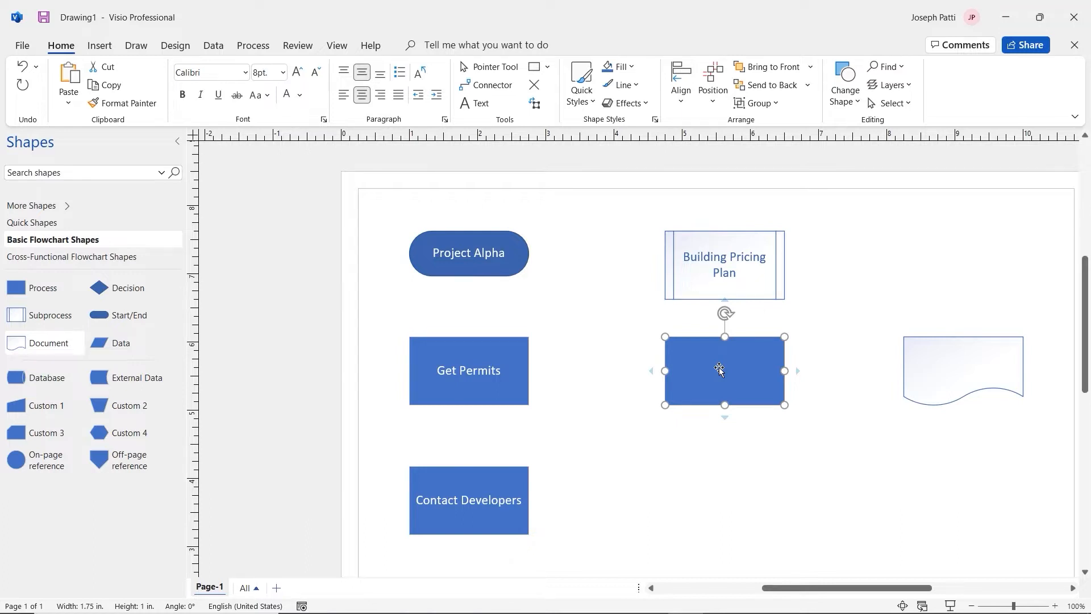
{"action": "type", "text": "Check"}
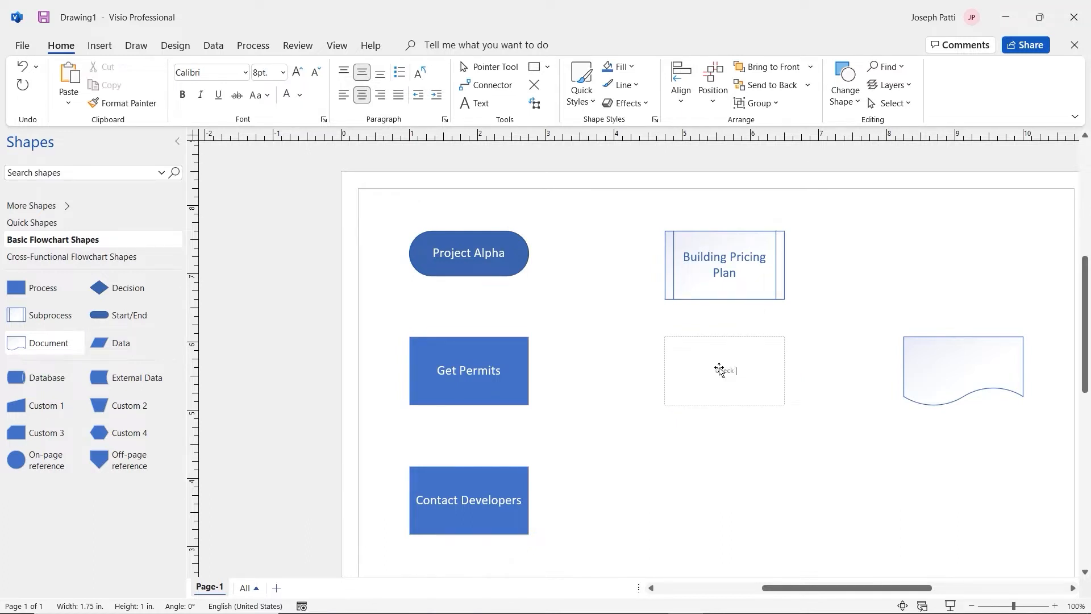
{"action": "type", "text": " up on Marketing and Development"}
{"action": "triple_click", "coordinate": [731, 373]}
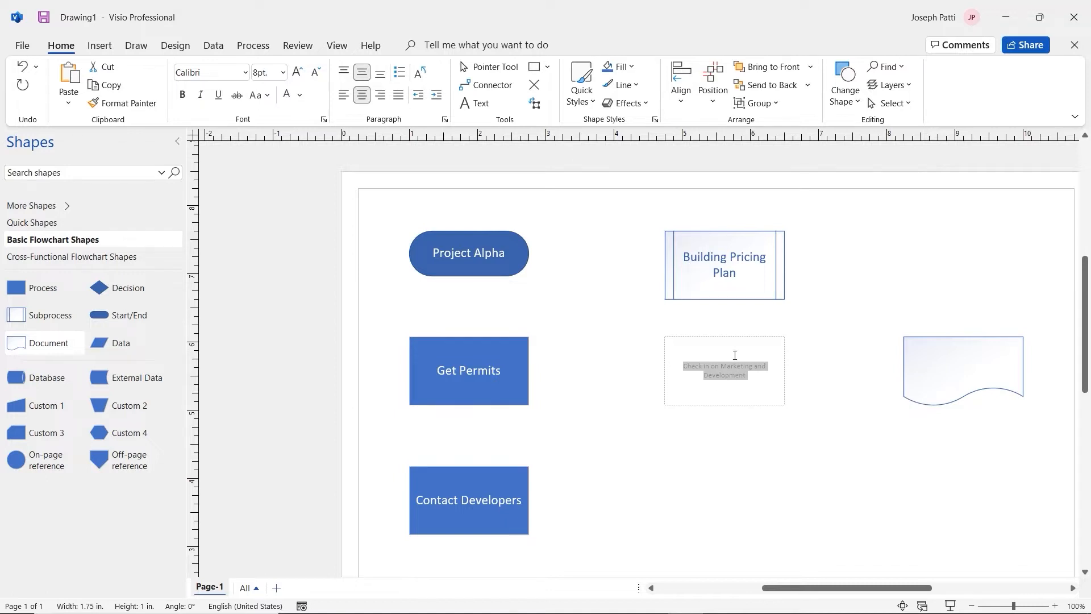
{"action": "left_click", "coordinate": [737, 372]}
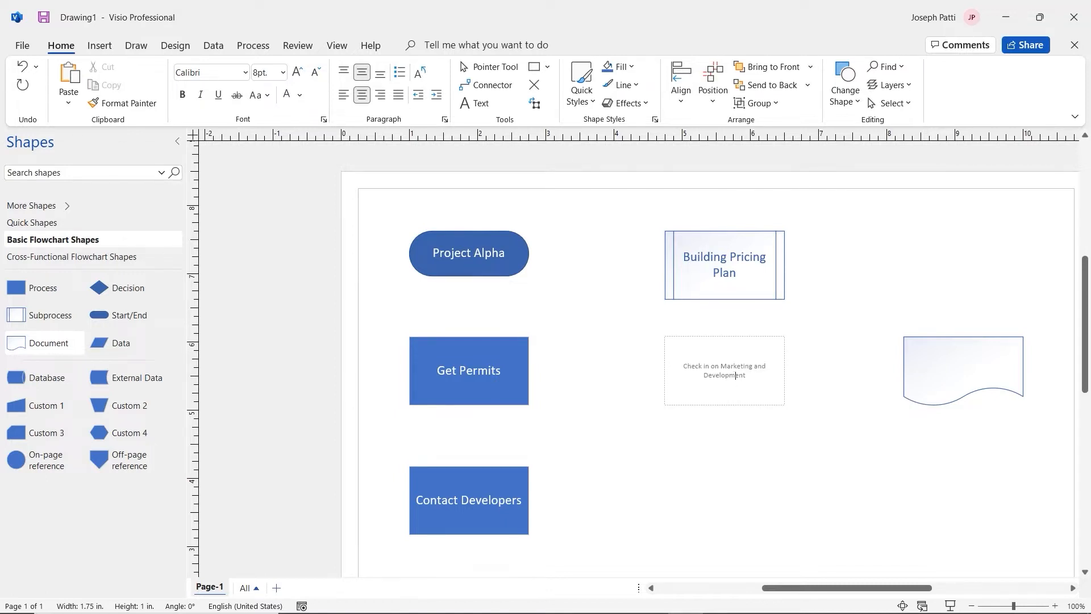
{"action": "double_click", "coordinate": [732, 374]}
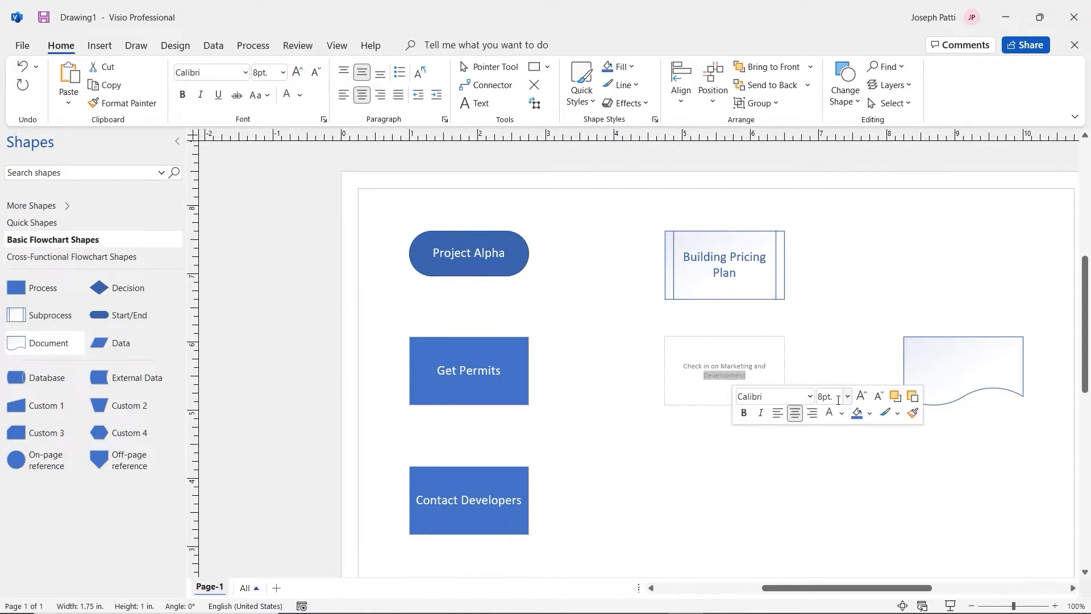
{"action": "left_click_drag", "start_coordinate": [746, 376], "coordinate": [692, 363]}
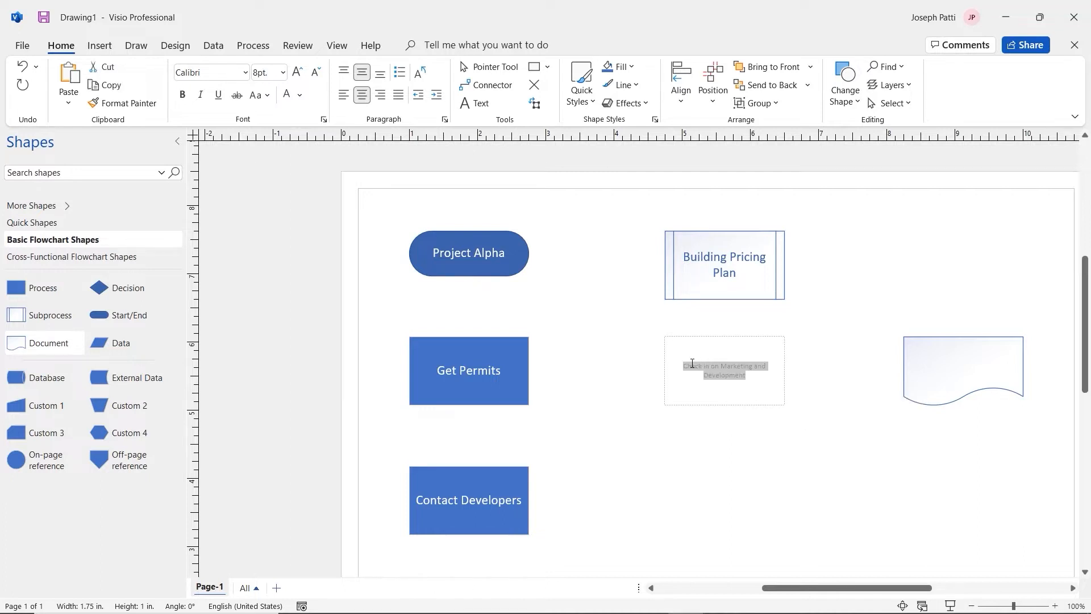
{"action": "left_click", "coordinate": [283, 72]}
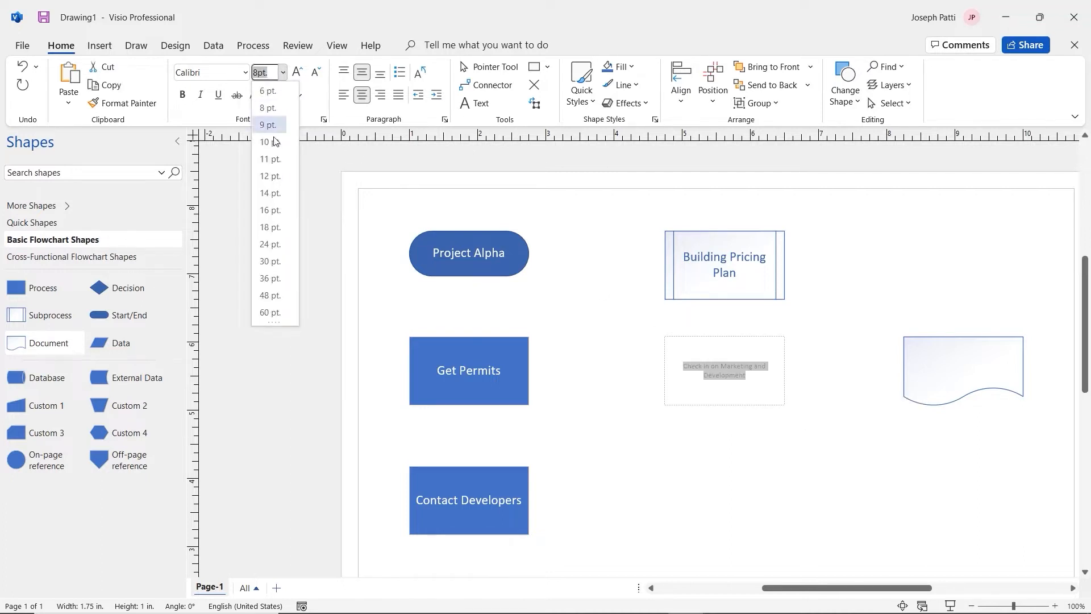
{"action": "left_click", "coordinate": [274, 191]}
{"action": "left_click", "coordinate": [742, 442]}
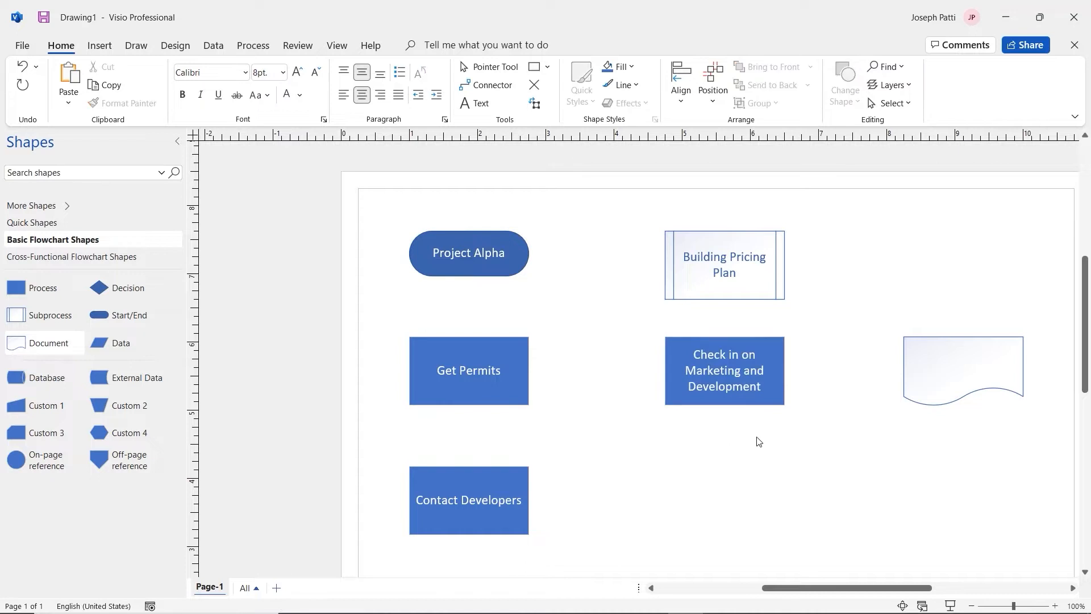
Label the Decision shape at the bottom of the second column "Announce vis Teams or Email?".
{"action": "scroll", "coordinate": [758, 442], "scroll_direction": "down", "scroll_amount": 3}
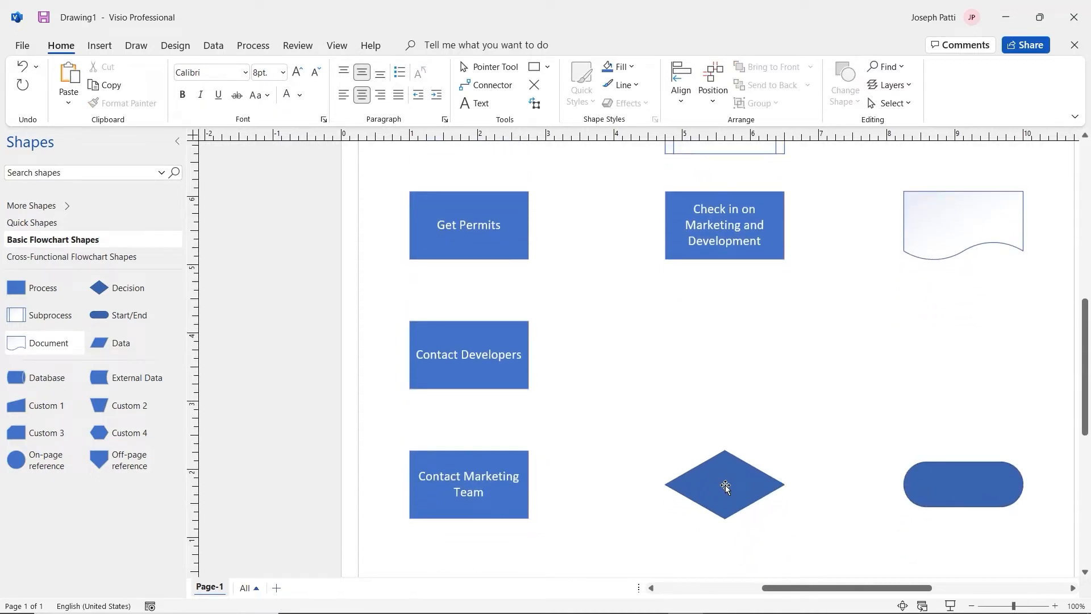
{"action": "left_click", "coordinate": [725, 486]}
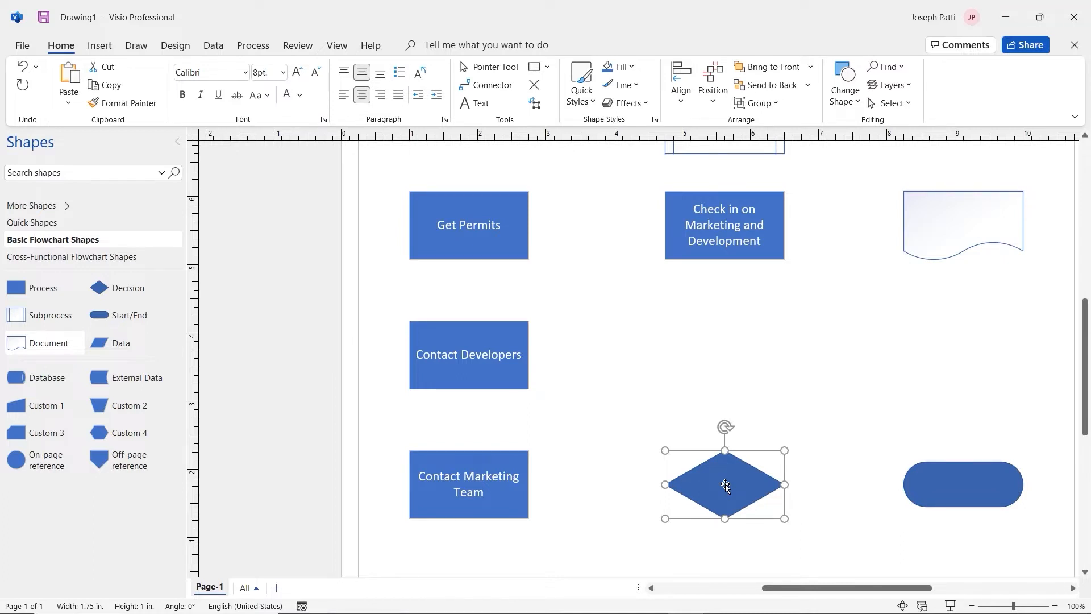
{"action": "double_click", "coordinate": [726, 485]}
{"action": "type", "text": "Anno"}
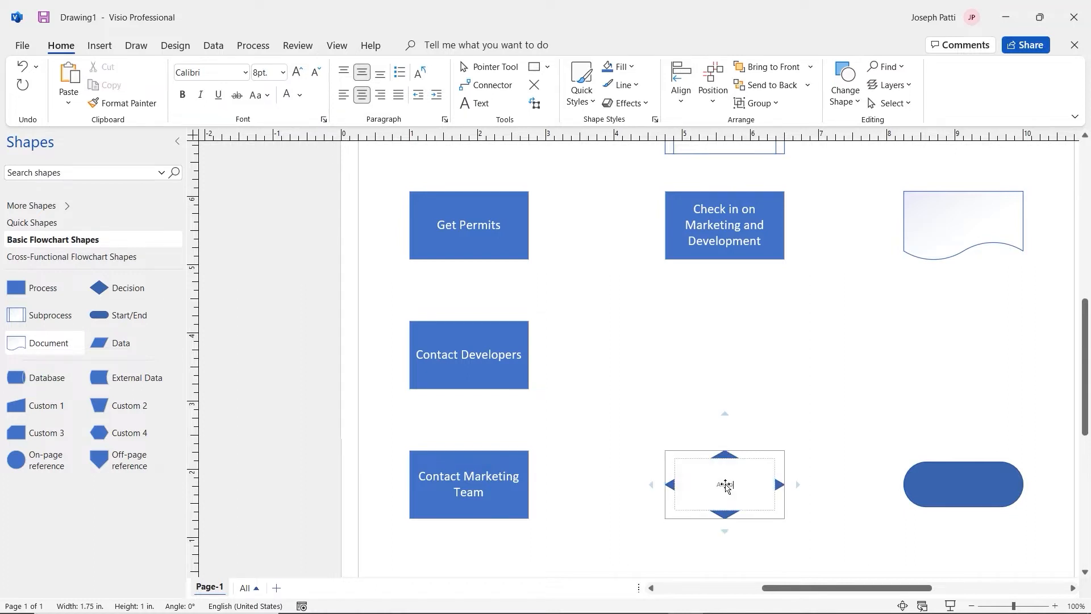
{"action": "type", "text": "unce vis Teams or Email?"}
{"action": "left_click", "coordinate": [819, 521]}
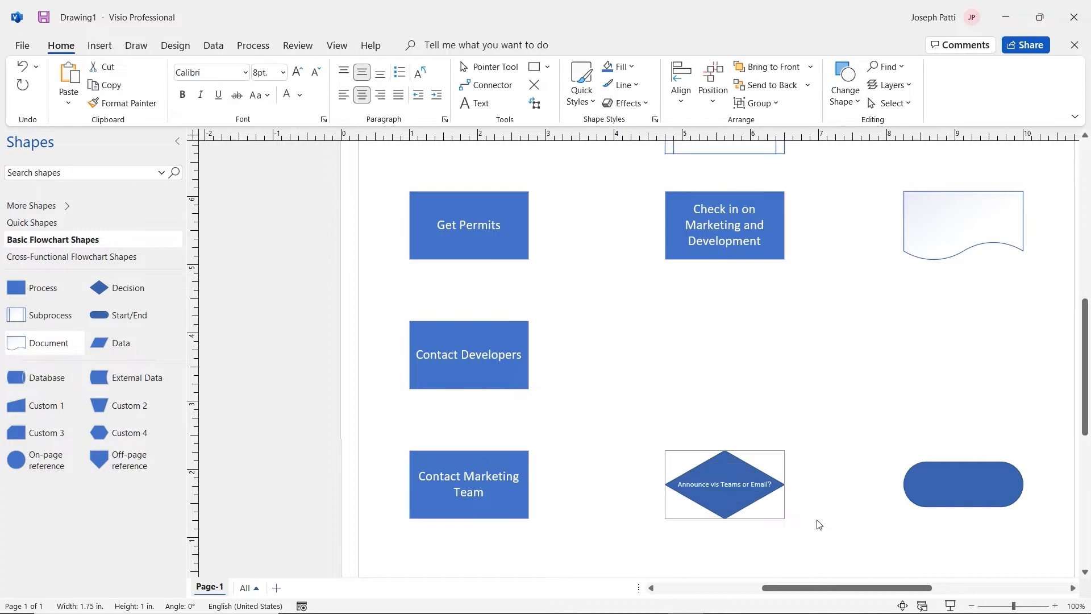
Set all of the Decision shape's text to 14 pt.
{"action": "left_click", "coordinate": [742, 488]}
{"action": "left_click", "coordinate": [741, 487]}
{"action": "double_click", "coordinate": [735, 486]}
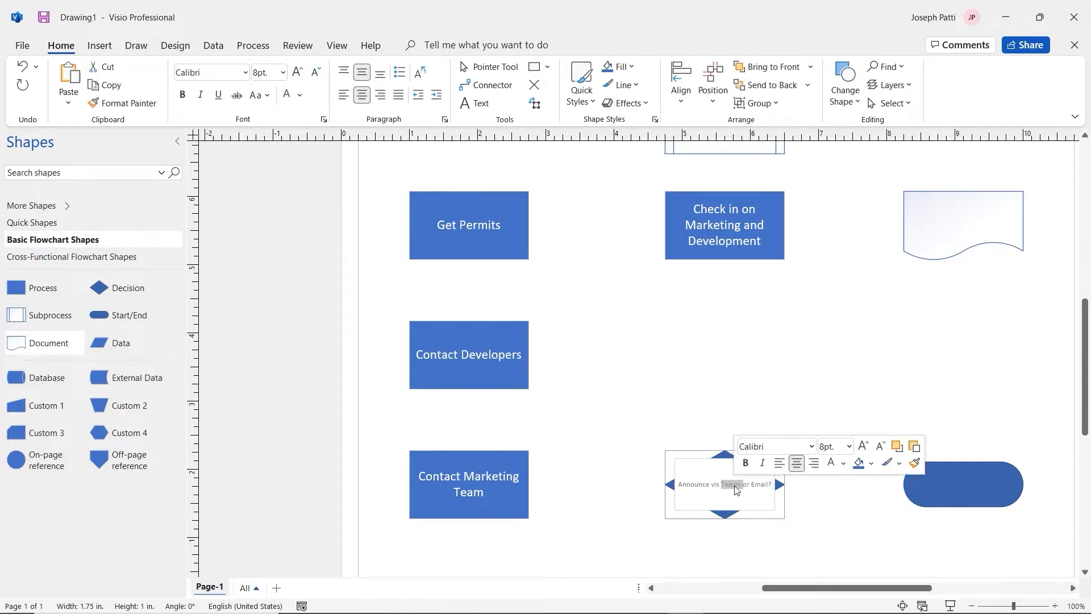
{"action": "key", "text": "ctrl+a"}
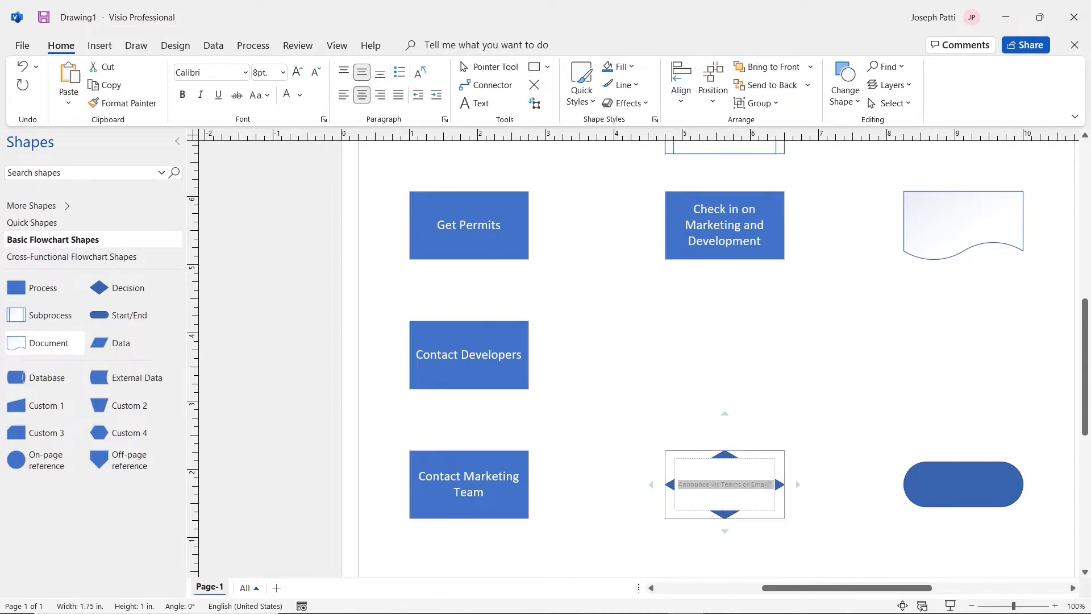
{"action": "left_click", "coordinate": [283, 72]}
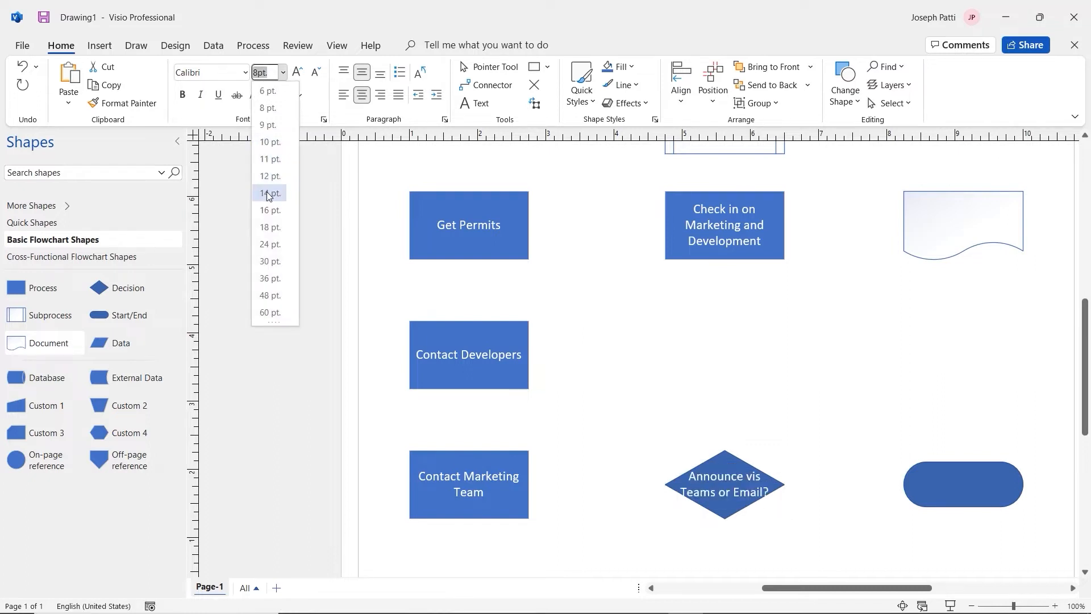
{"action": "key", "text": "Escape"}
{"action": "left_click", "coordinate": [756, 417]}
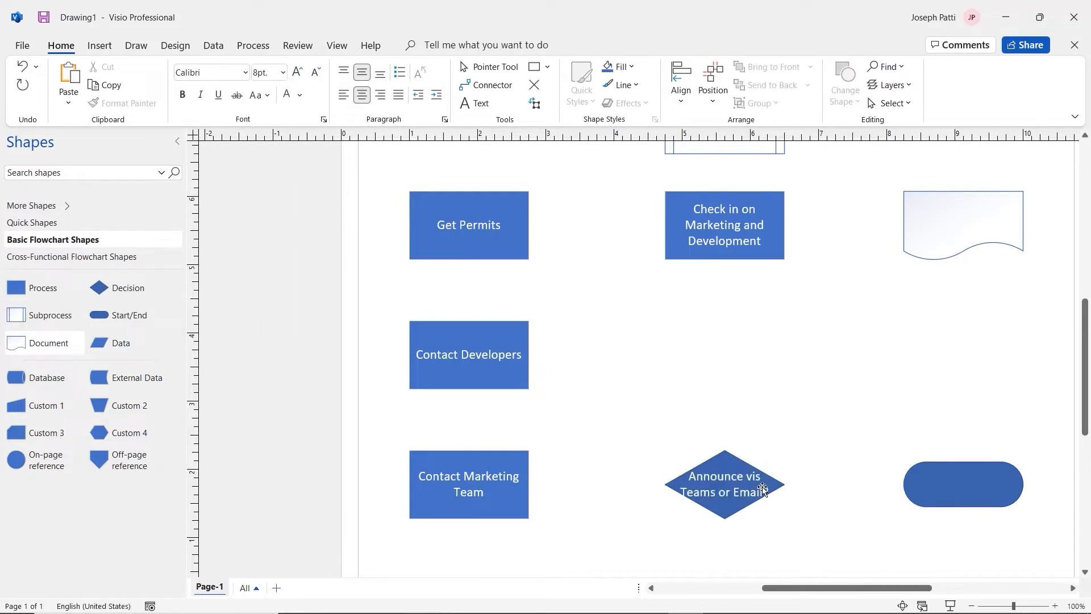
Enlarge the Decision shape to about 1.875 in wide by 1.071 in high so its label fits.
{"action": "left_click", "coordinate": [762, 489]}
{"action": "left_click_drag", "start_coordinate": [785, 519], "coordinate": [793, 524]}
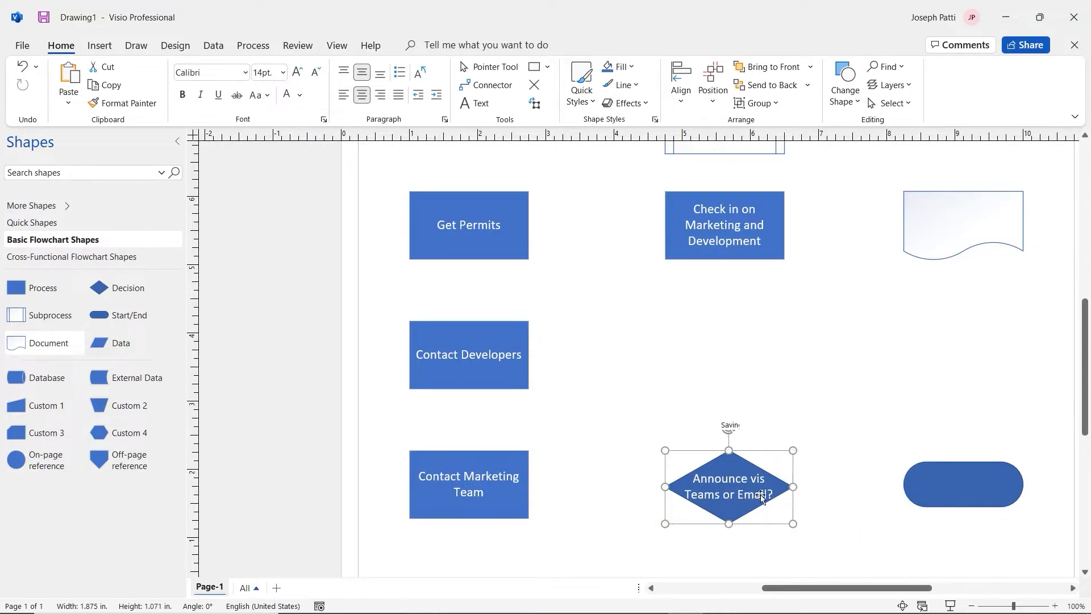
{"action": "left_click", "coordinate": [811, 430]}
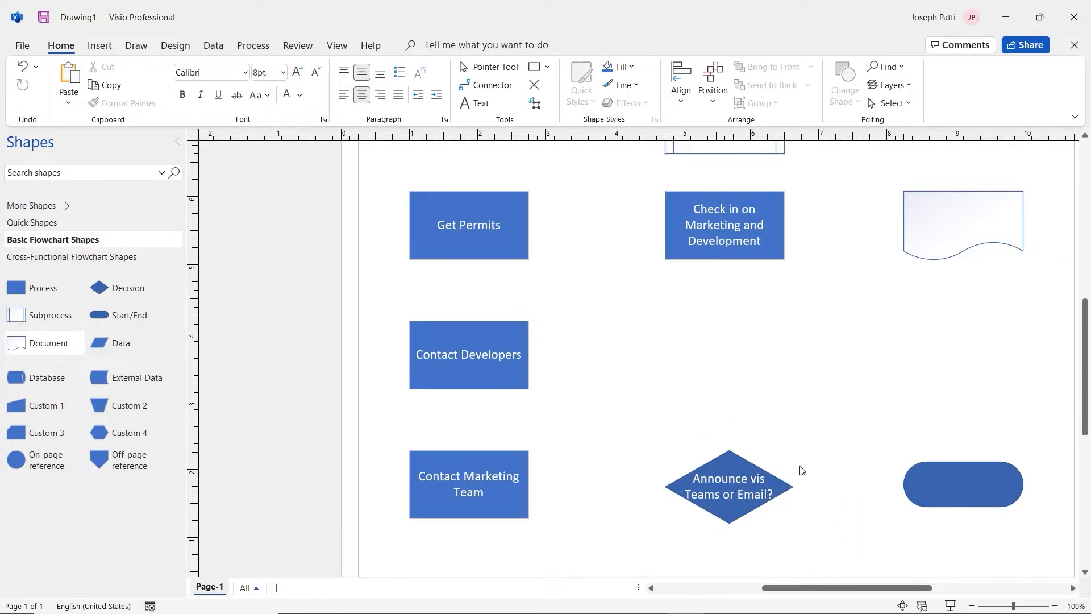
Correct the word "vis" to "via" in the Decision shape's label.
{"action": "double_click", "coordinate": [758, 484]}
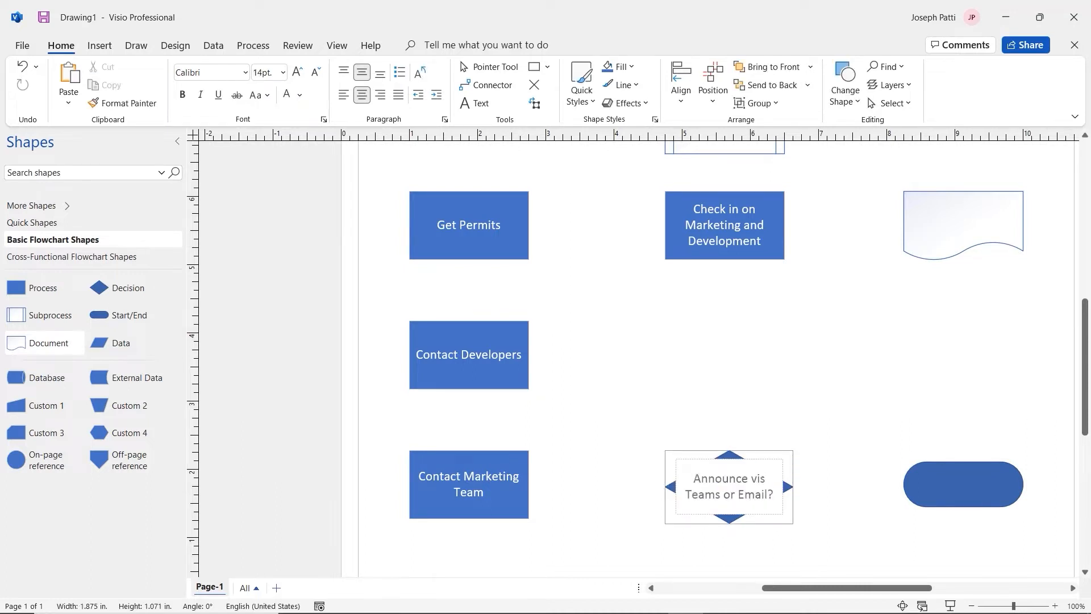
{"action": "key", "text": "BackSpace"}
{"action": "type", "text": "a"}
{"action": "left_click", "coordinate": [774, 441]}
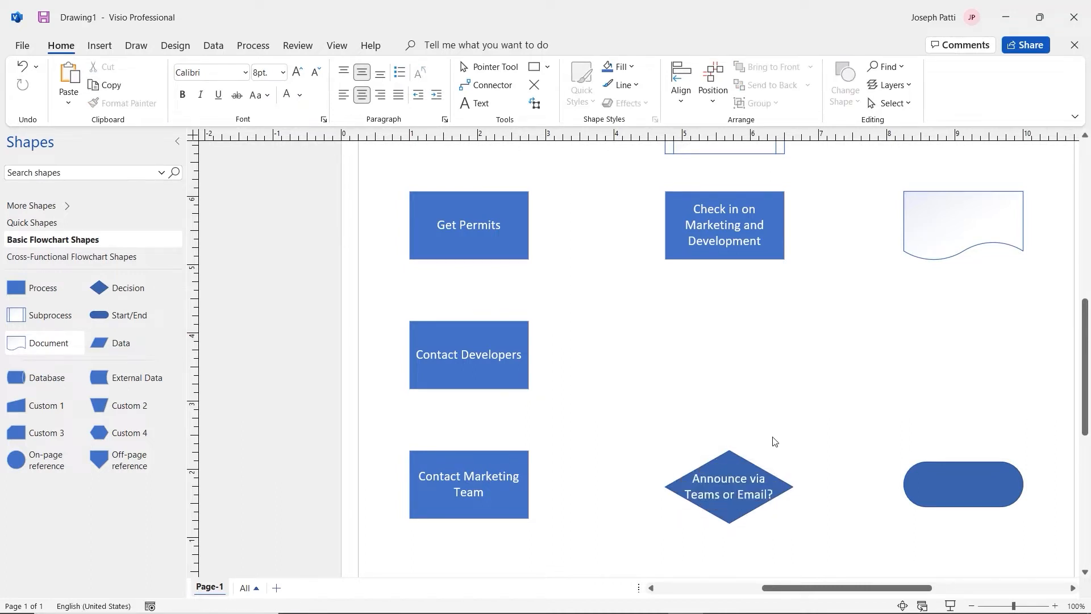
Label the third column's Document shape "Demo Announcement Document" and set its text size to 14 pt.
{"action": "left_click", "coordinate": [961, 233]}
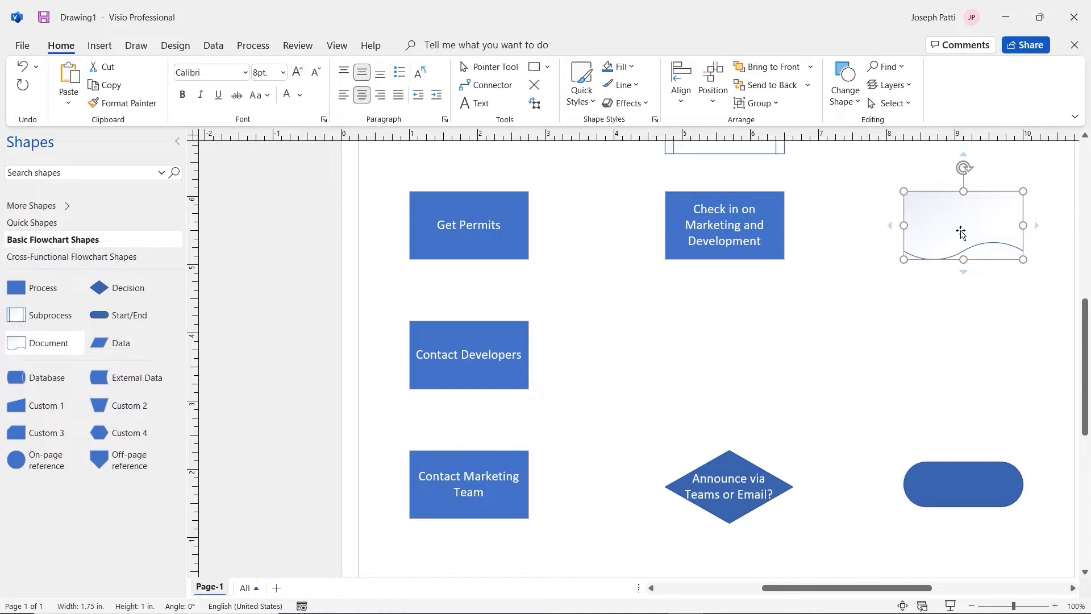
{"action": "double_click", "coordinate": [960, 233]}
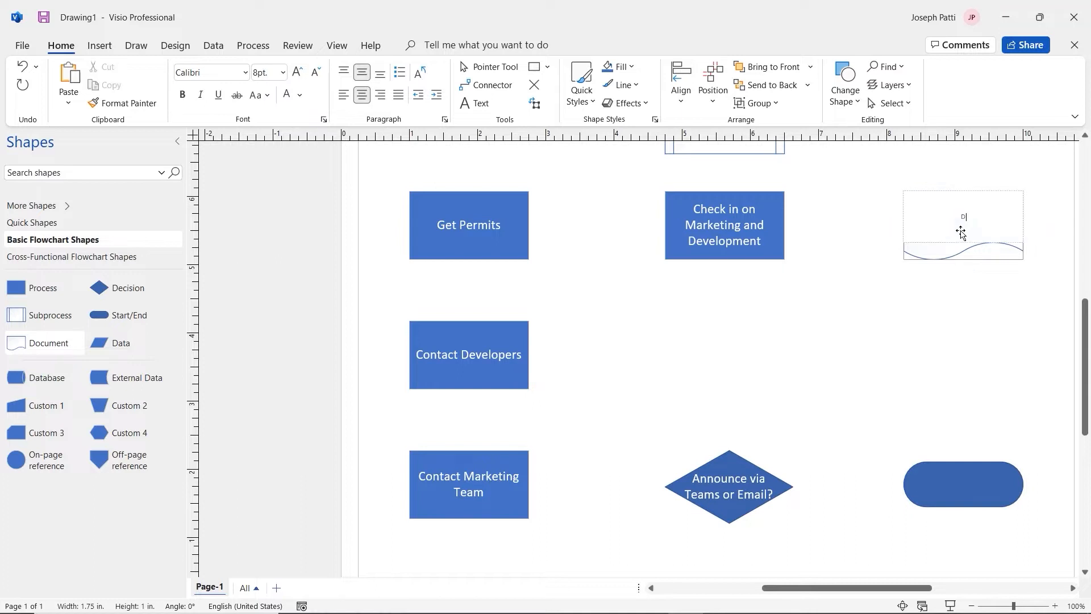
{"action": "type", "text": "Demo Announcement Document"}
{"action": "triple_click", "coordinate": [957, 216]}
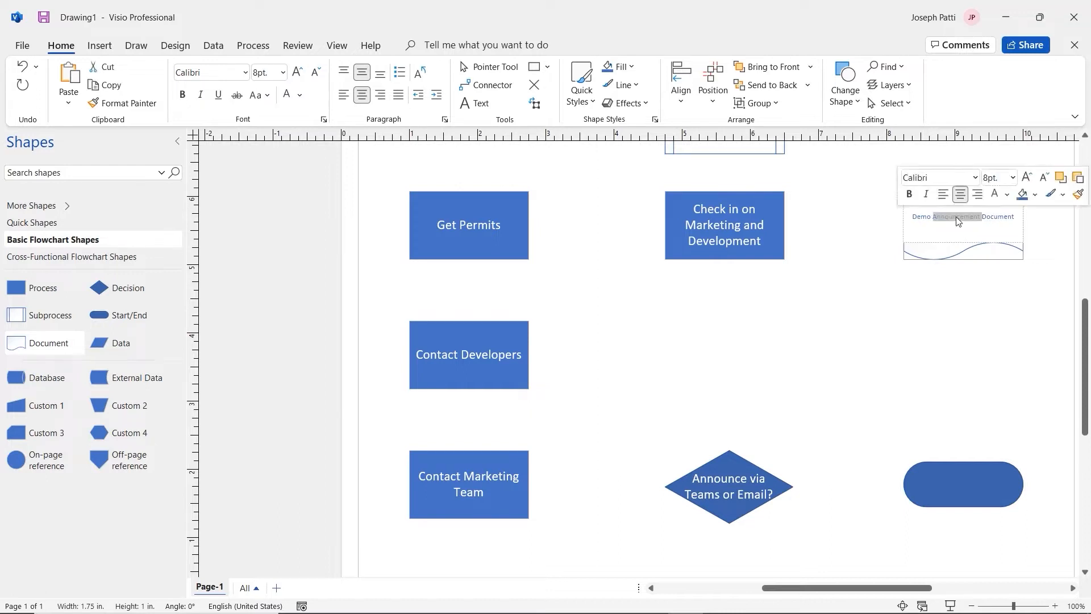
{"action": "left_click", "coordinate": [1013, 180]}
{"action": "left_click", "coordinate": [995, 297]}
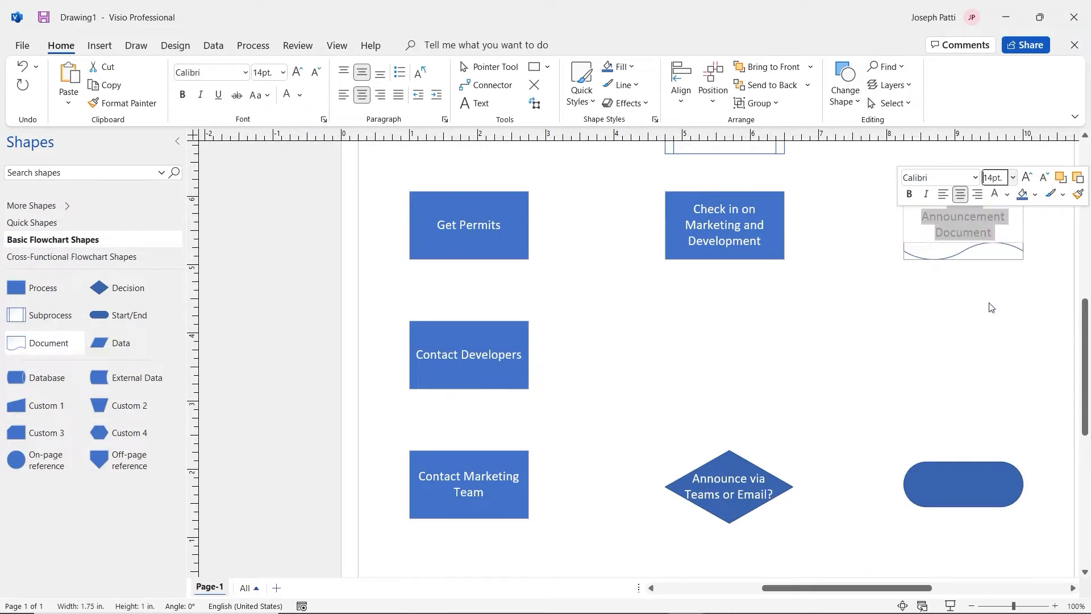
Label the third column's Start/End shape "Demo" and set its text size to 14 pt.
{"action": "left_click", "coordinate": [968, 475]}
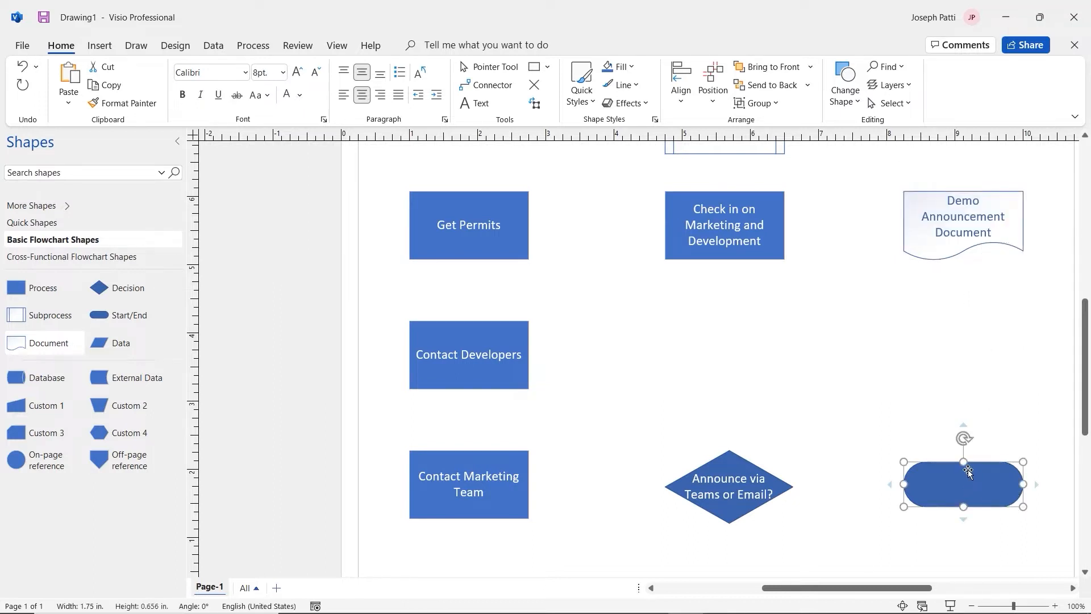
{"action": "double_click", "coordinate": [968, 475]}
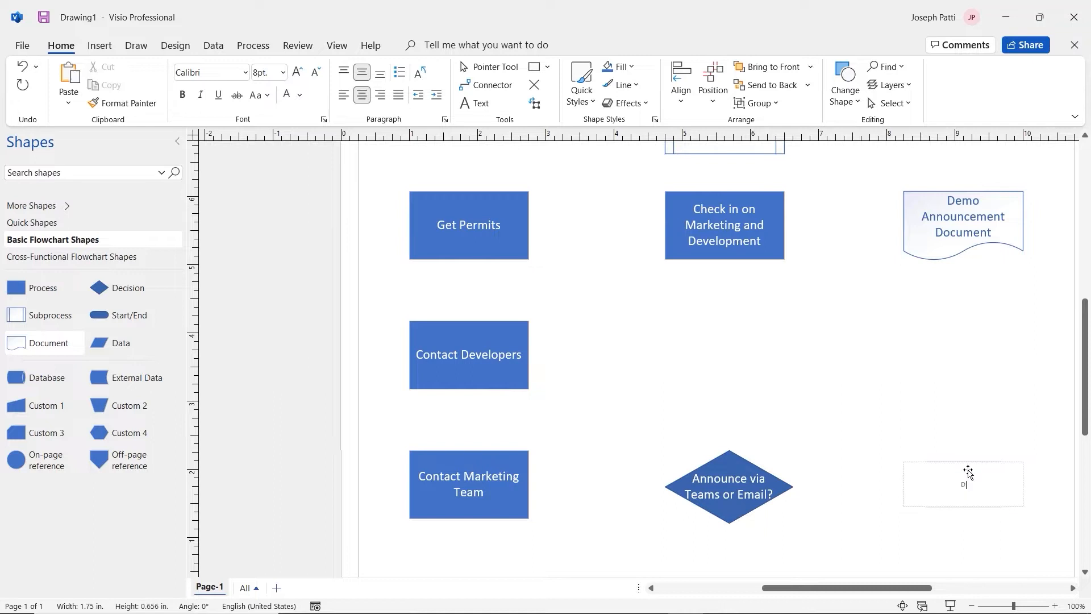
{"action": "type", "text": "Demo"}
{"action": "double_click", "coordinate": [964, 490]}
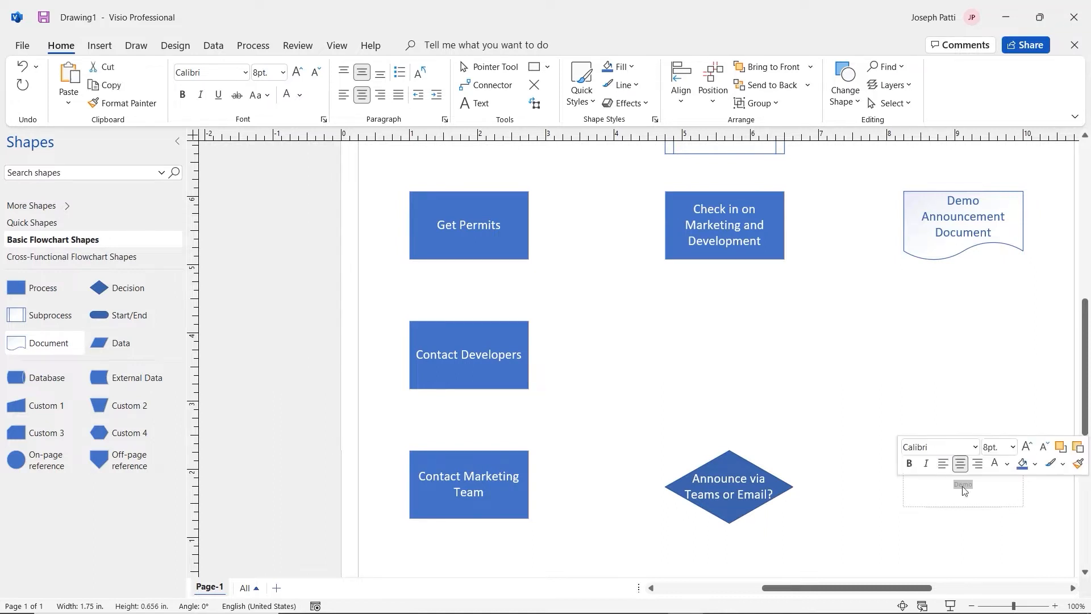
{"action": "left_click", "coordinate": [1012, 447]}
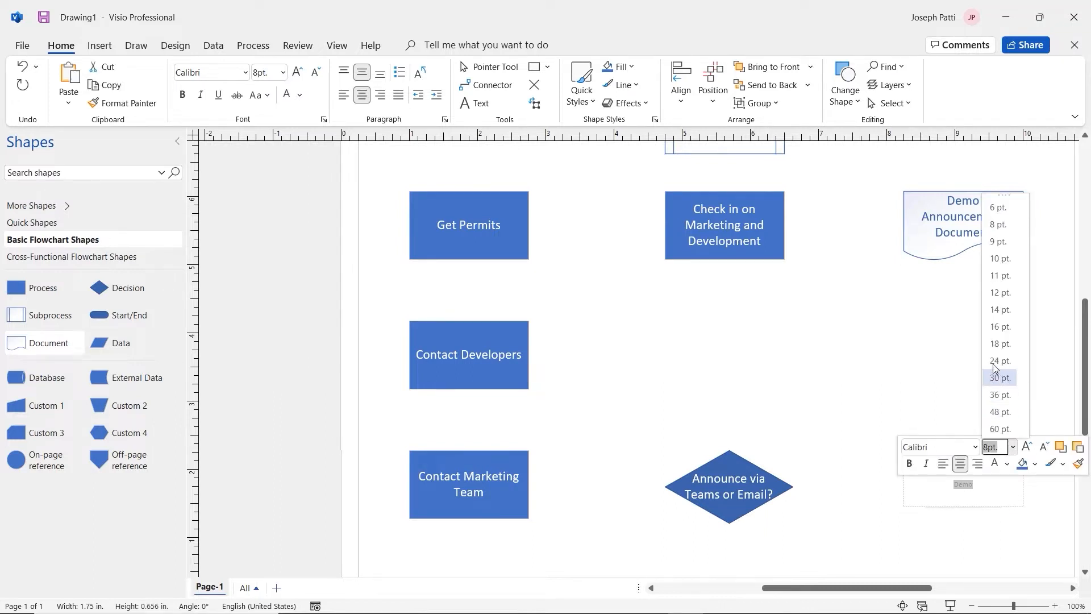
{"action": "left_click", "coordinate": [993, 313]}
{"action": "left_click", "coordinate": [784, 346]}
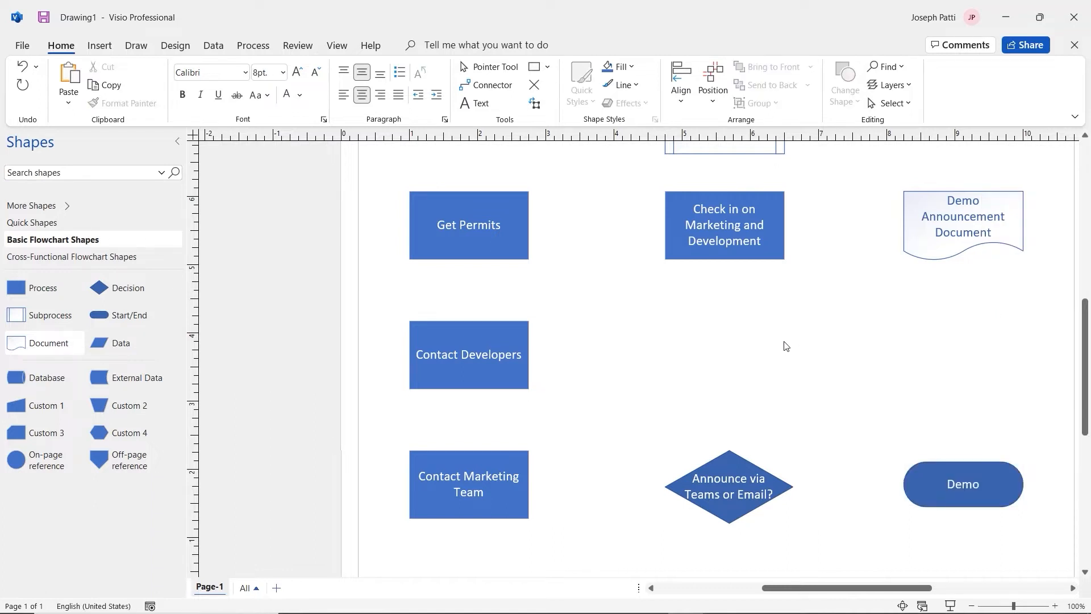
Connect the shapes with arrows from Project Alpha down the first column, across to Building Pricing Plan, and down the second column to the Decision shape.
{"action": "scroll", "coordinate": [771, 324], "scroll_direction": "down", "scroll_amount": 2, "text": "ctrl"}
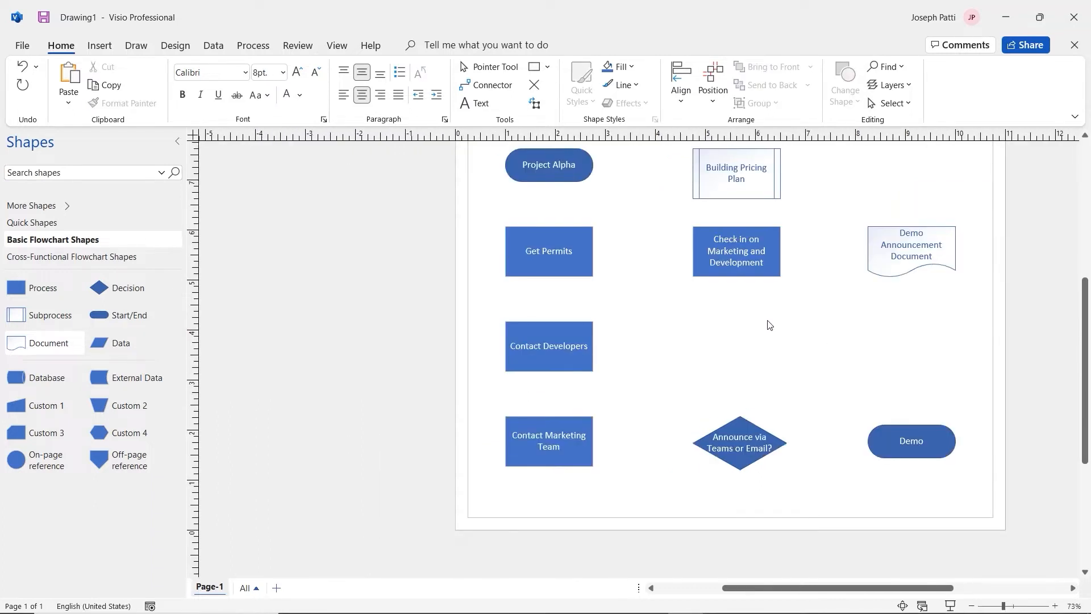
{"action": "left_click", "coordinate": [499, 87]}
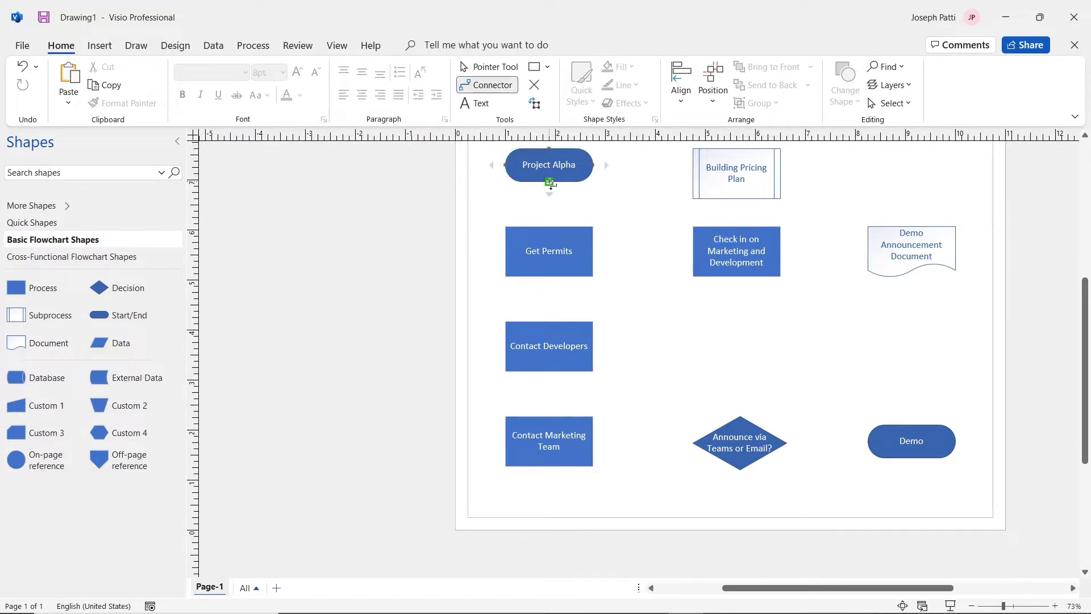
{"action": "left_click_drag", "start_coordinate": [549, 183], "coordinate": [550, 227]}
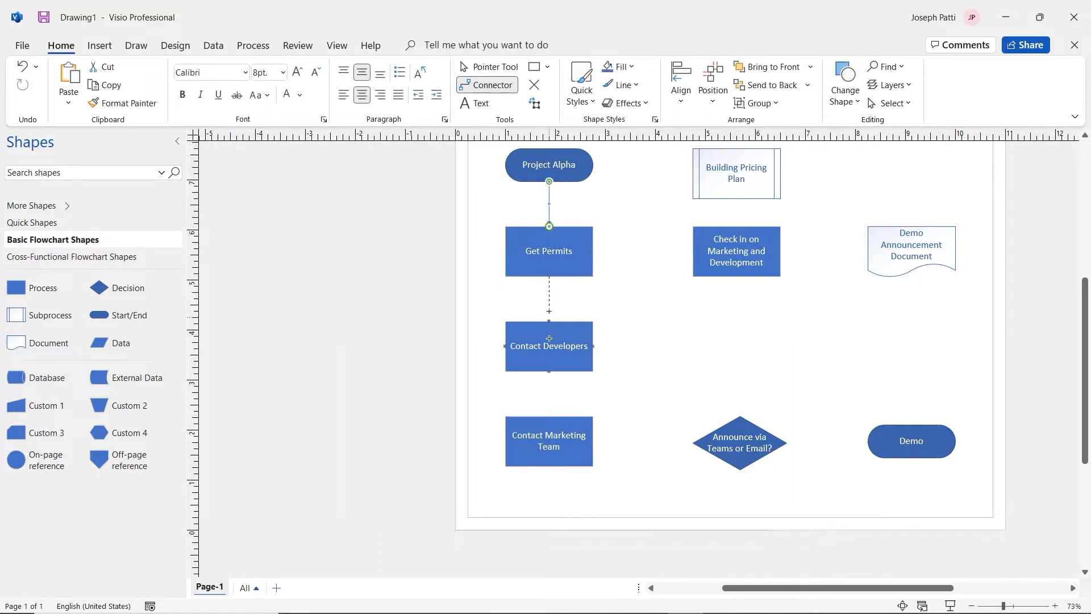
{"action": "left_click_drag", "start_coordinate": [549, 277], "coordinate": [549, 322]}
{"action": "left_click_drag", "start_coordinate": [549, 372], "coordinate": [736, 245]}
{"action": "left_click_drag", "start_coordinate": [737, 296], "coordinate": [740, 436]}
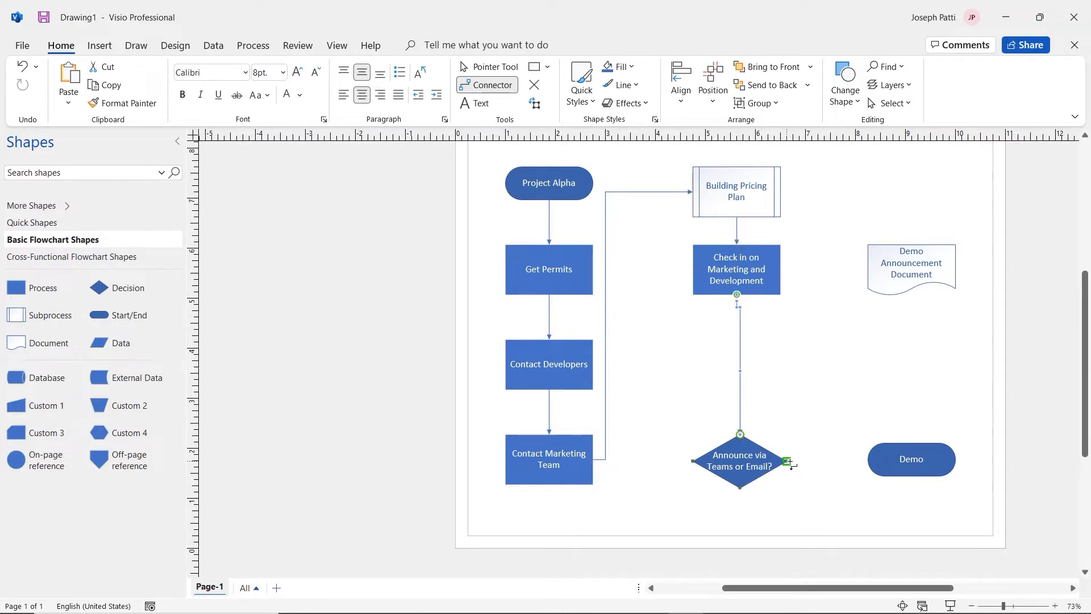
Draw connectors from the Decision shape to both the Demo Announcement Document and the Demo shape.
{"action": "left_click_drag", "start_coordinate": [788, 462], "coordinate": [809, 462]}
{"action": "left_click_drag", "start_coordinate": [841, 298], "coordinate": [867, 269]}
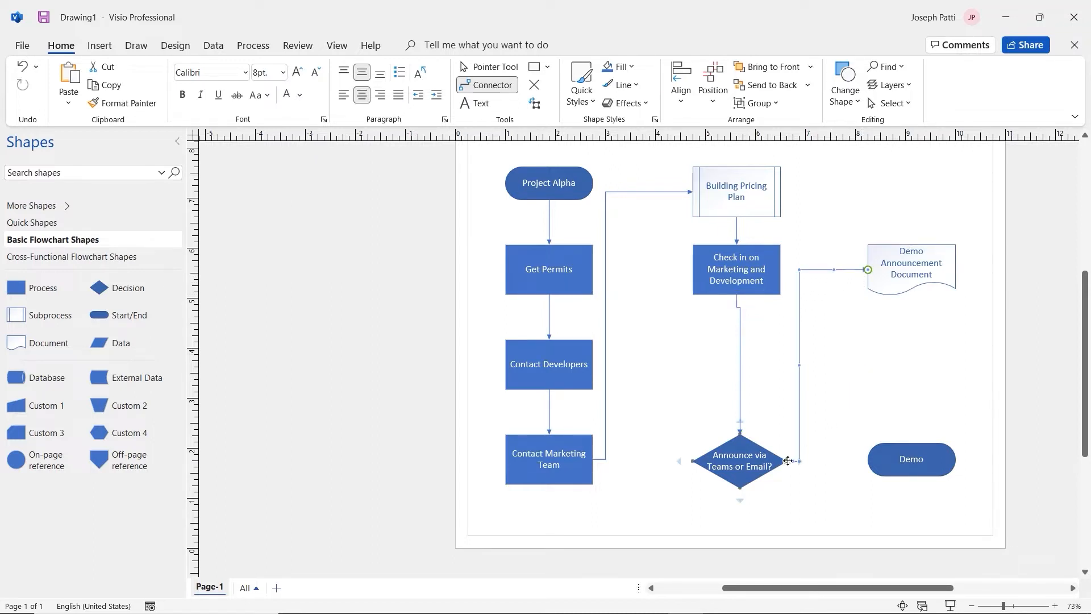
{"action": "left_click_drag", "start_coordinate": [789, 463], "coordinate": [867, 461]}
Nudge the Demo shape and the Decision shape into line with their connected neighbours to straighten the connectors.
{"action": "left_click", "coordinate": [509, 70]}
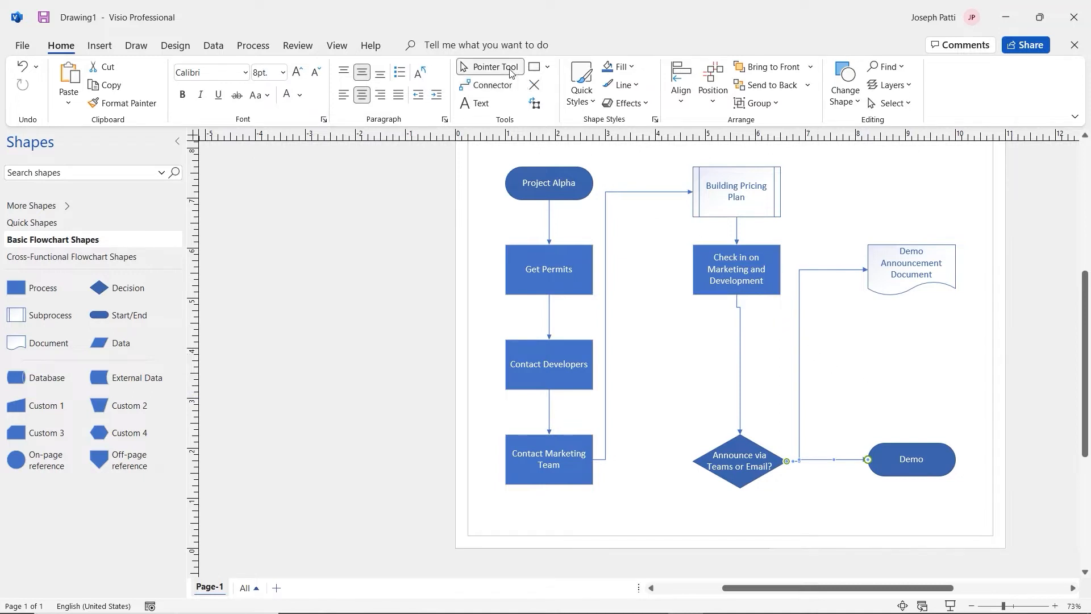
{"action": "left_click", "coordinate": [888, 393]}
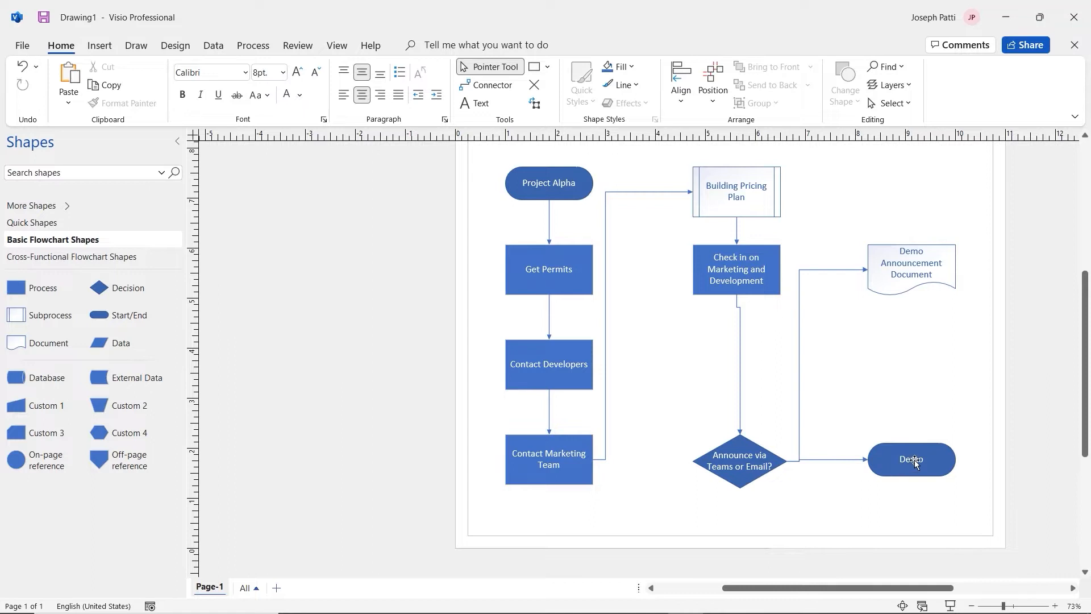
{"action": "left_click_drag", "start_coordinate": [895, 466], "coordinate": [895, 467]}
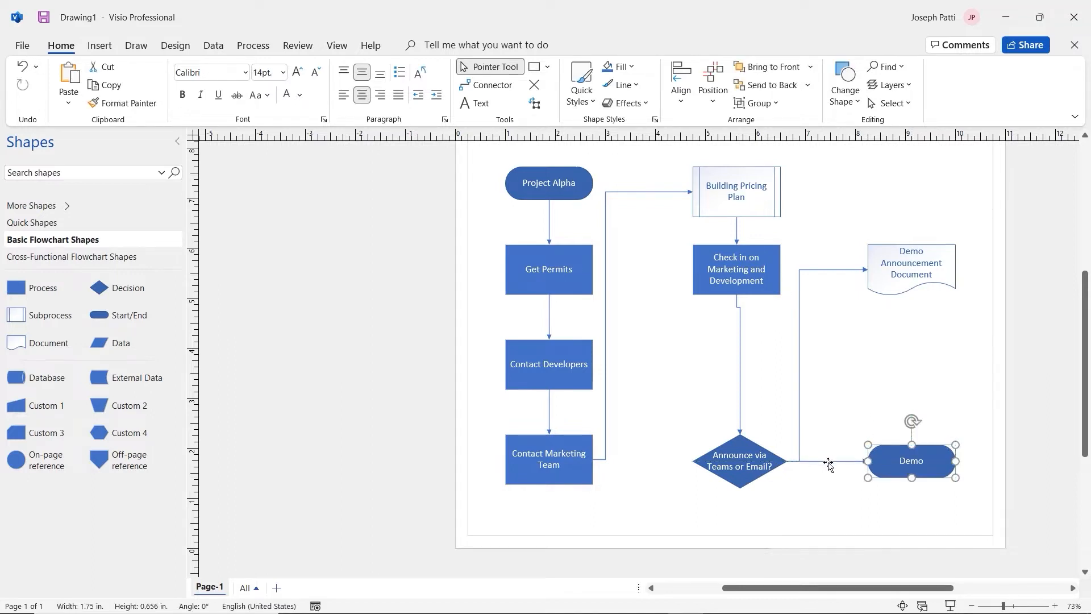
{"action": "mouse_move", "coordinate": [748, 455]}
{"action": "left_mouse_down"}
{"action": "mouse_move", "coordinate": [737, 462]}
{"action": "mouse_move", "coordinate": [748, 465]}
{"action": "left_mouse_up"}
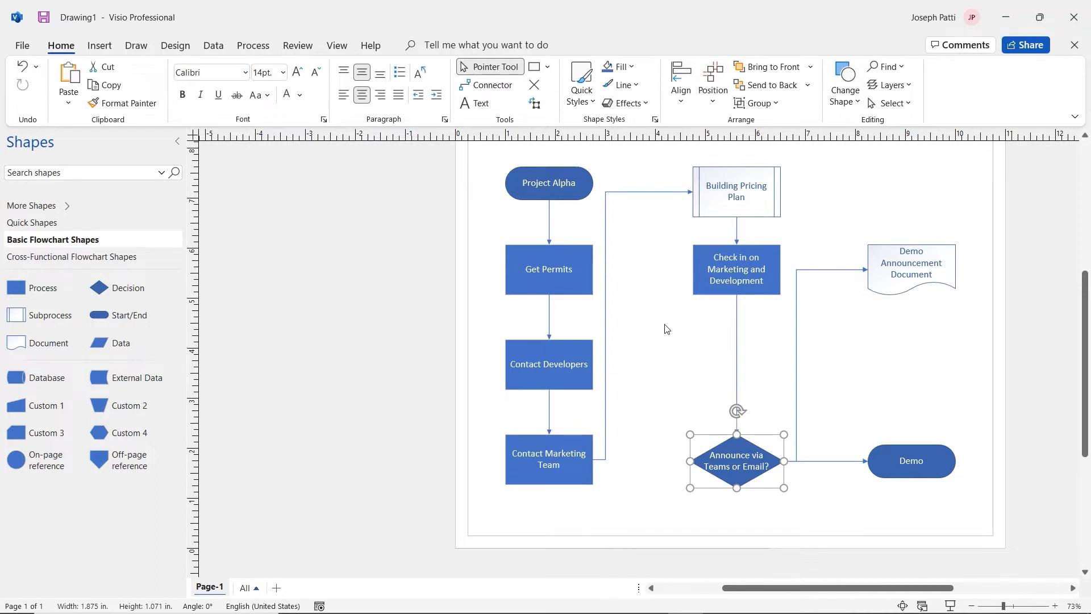
{"action": "left_click", "coordinate": [661, 340]}
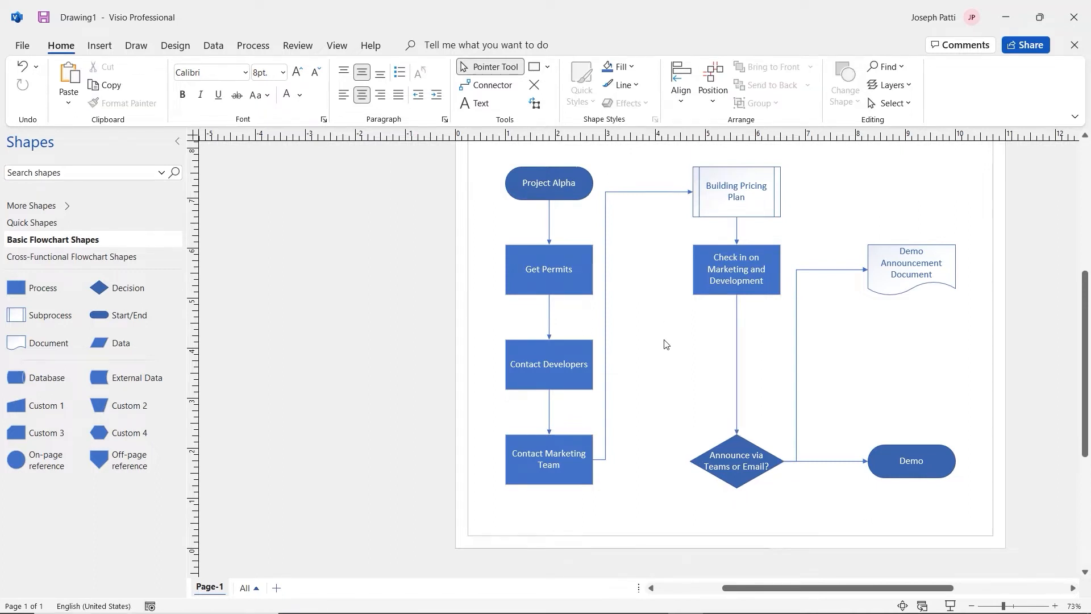
Add a vertical swimlane from the Cross-Functional Flowchart Shapes over the first column of shapes.
{"action": "scroll", "coordinate": [665, 349], "scroll_direction": "up", "scroll_amount": 1}
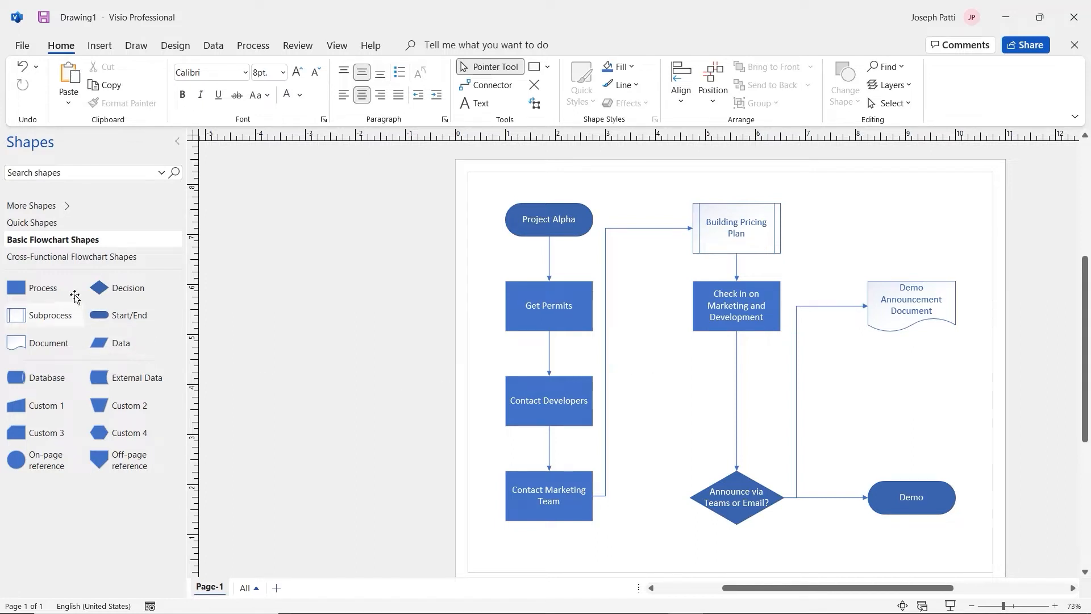
{"action": "left_click", "coordinate": [73, 260]}
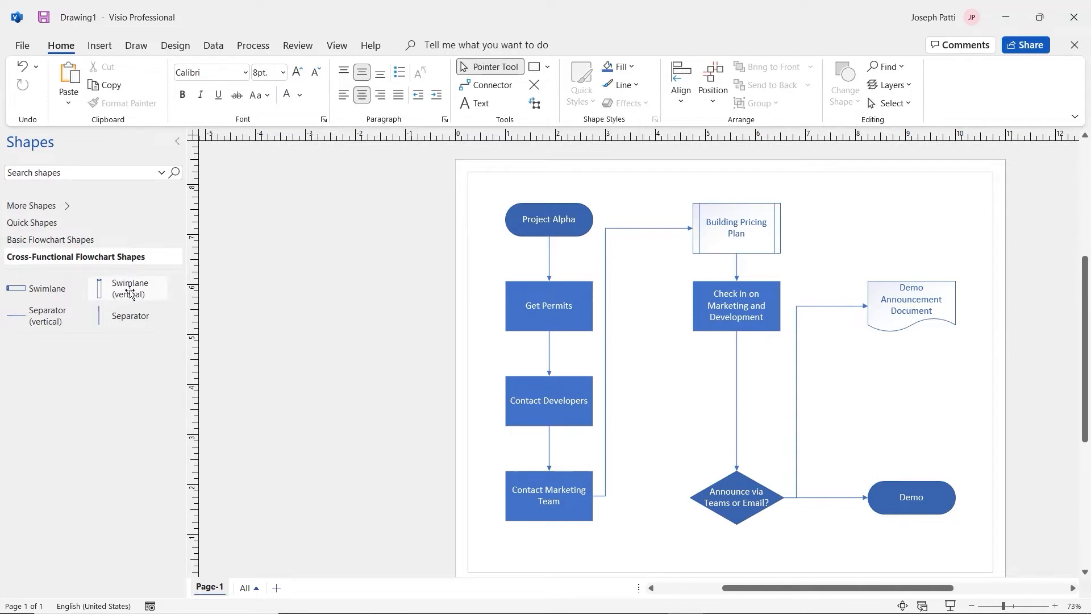
{"action": "left_click_drag", "start_coordinate": [130, 292], "coordinate": [550, 366]}
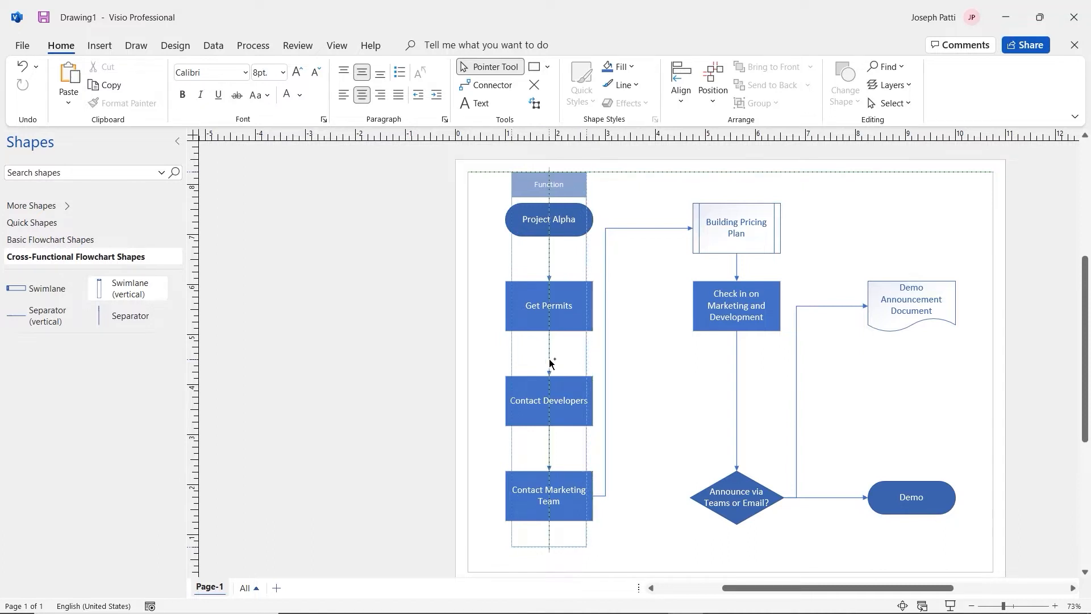
{"action": "left_click", "coordinate": [505, 264]}
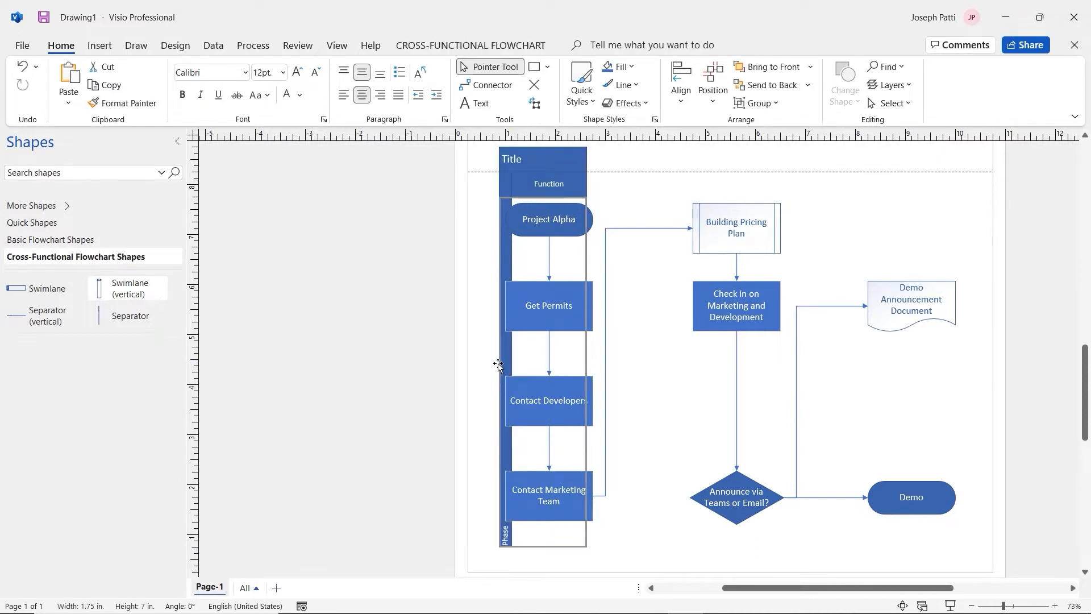
Widen the vertical swimlane to about 2.318 in and shift it left so it encloses the first column of shapes.
{"action": "left_click_drag", "start_coordinate": [498, 364], "coordinate": [488, 360]}
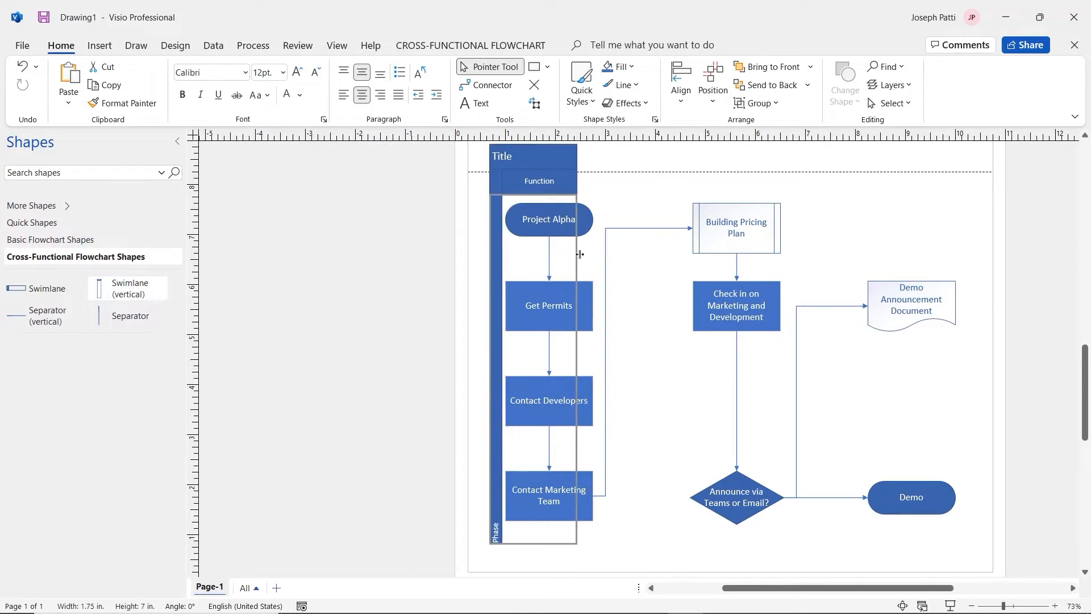
{"action": "left_click_drag", "start_coordinate": [576, 256], "coordinate": [607, 264]}
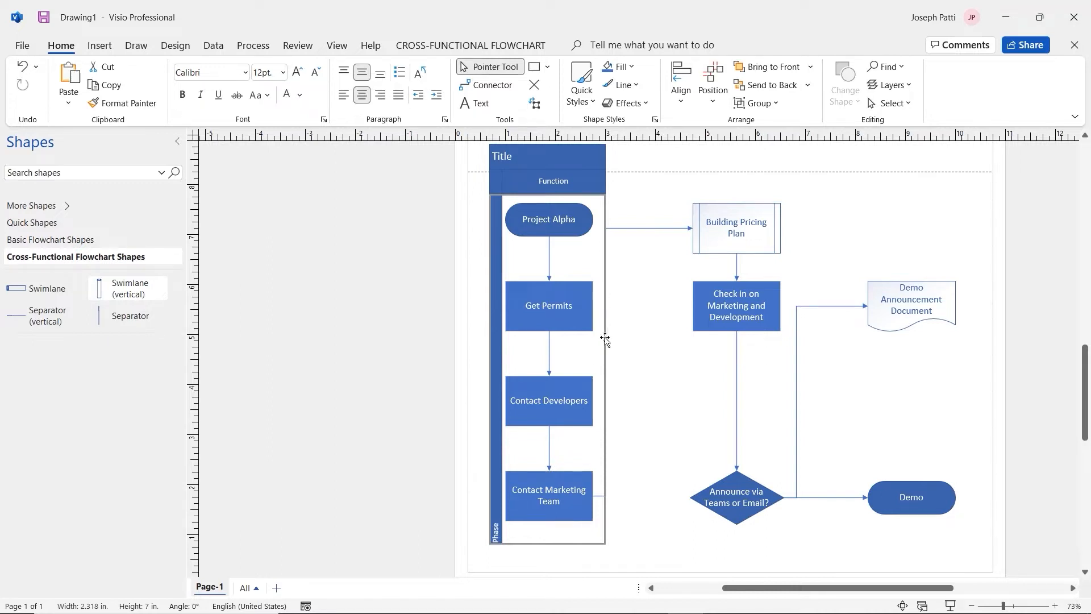
{"action": "left_click_drag", "start_coordinate": [604, 331], "coordinate": [613, 335]}
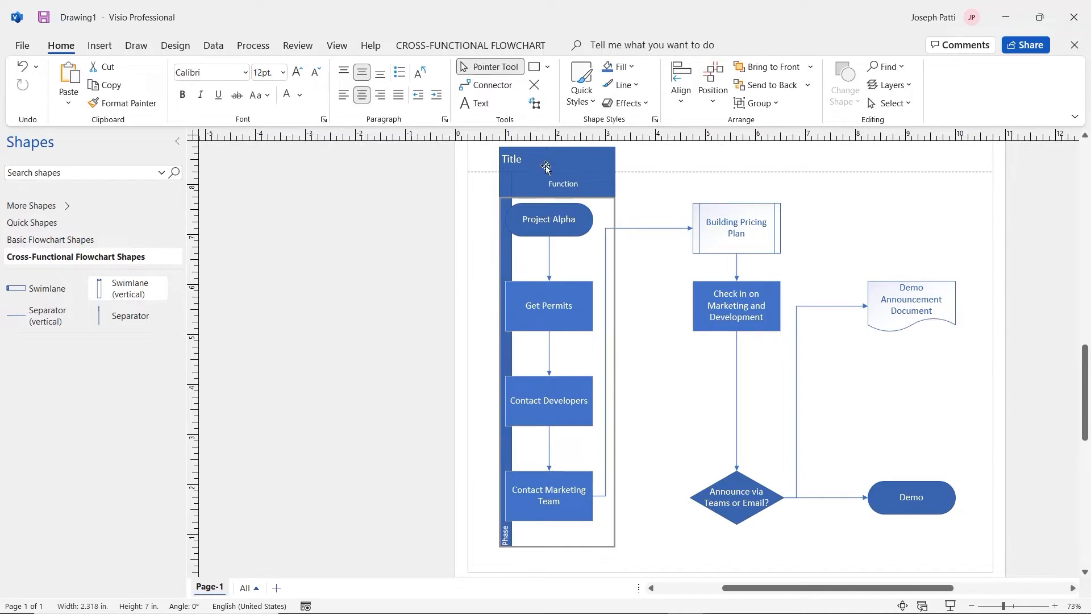
{"action": "left_click_drag", "start_coordinate": [545, 167], "coordinate": [538, 165]}
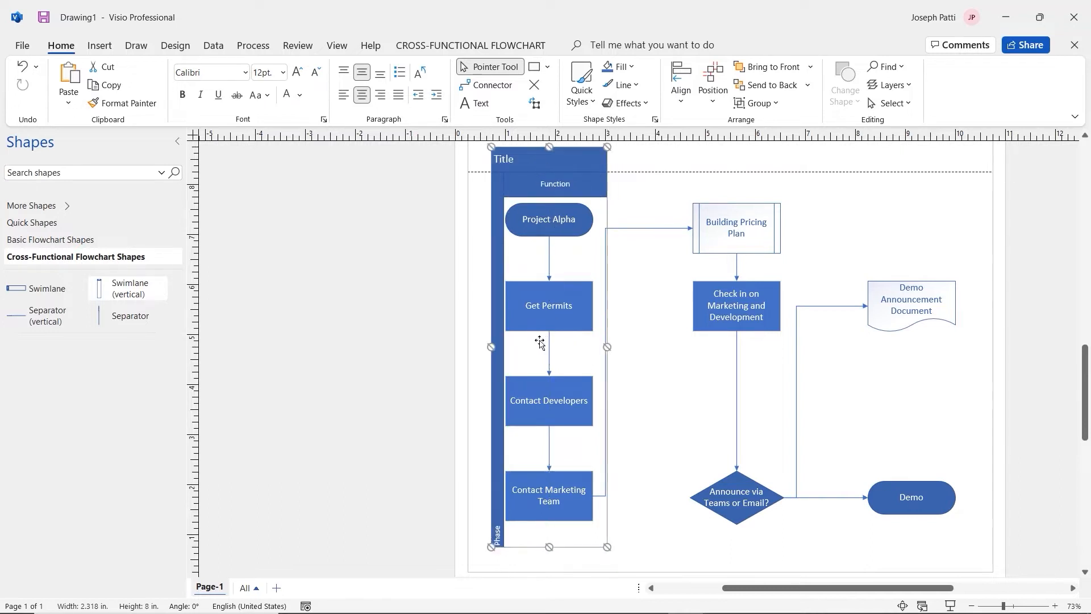
{"action": "left_click", "coordinate": [591, 162]}
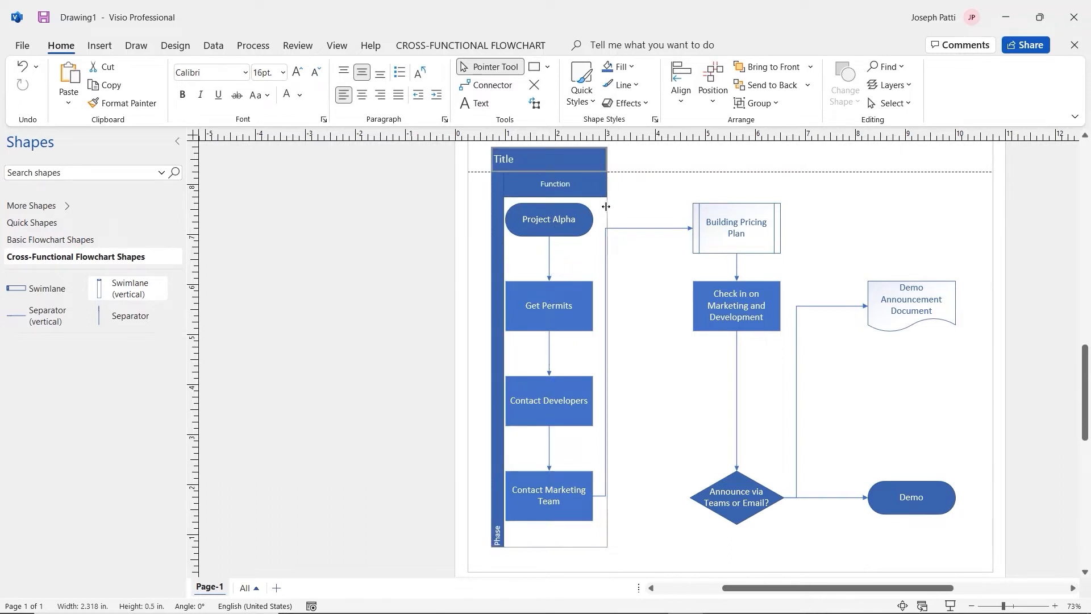
{"action": "left_click", "coordinate": [602, 223]}
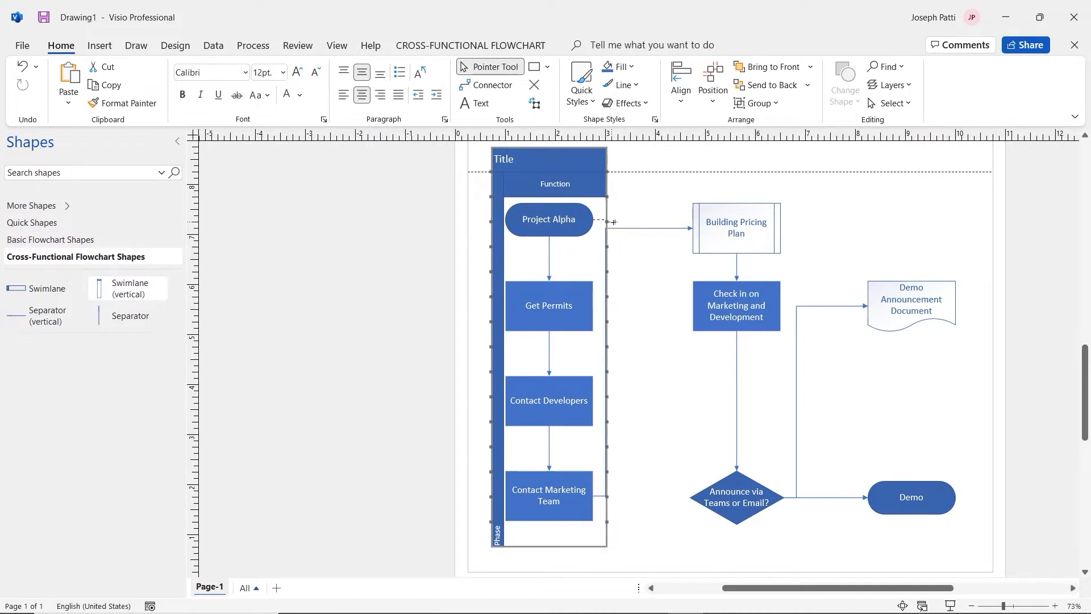
{"action": "left_click", "coordinate": [597, 223]}
{"action": "key", "text": "ctrl+z"}
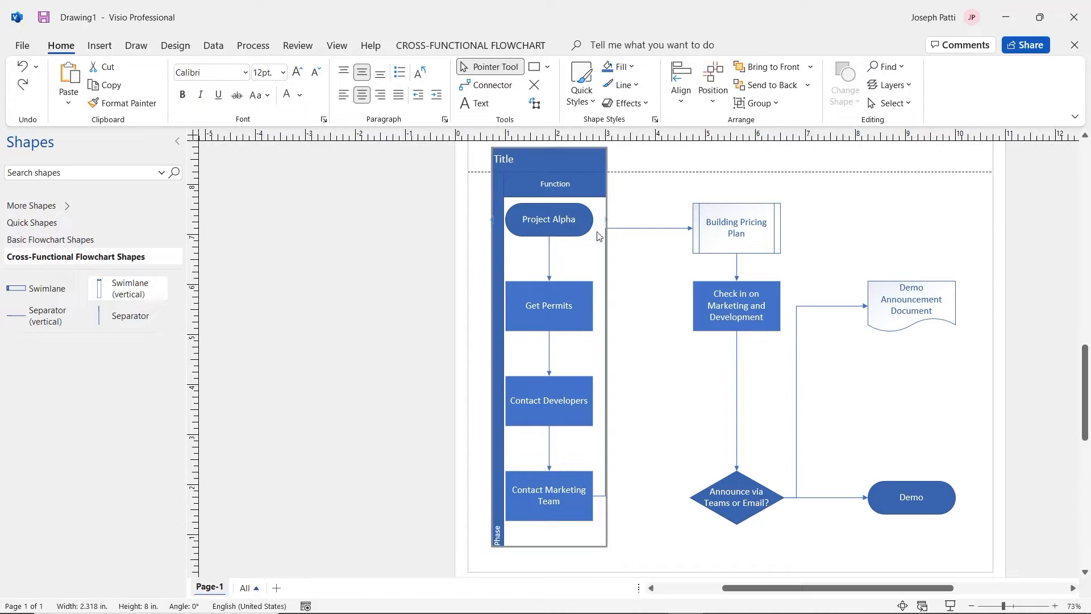
Widen the first swimlane past the connector beside it and add a second vertical swimlane directly to its right.
{"action": "left_click", "coordinate": [618, 209]}
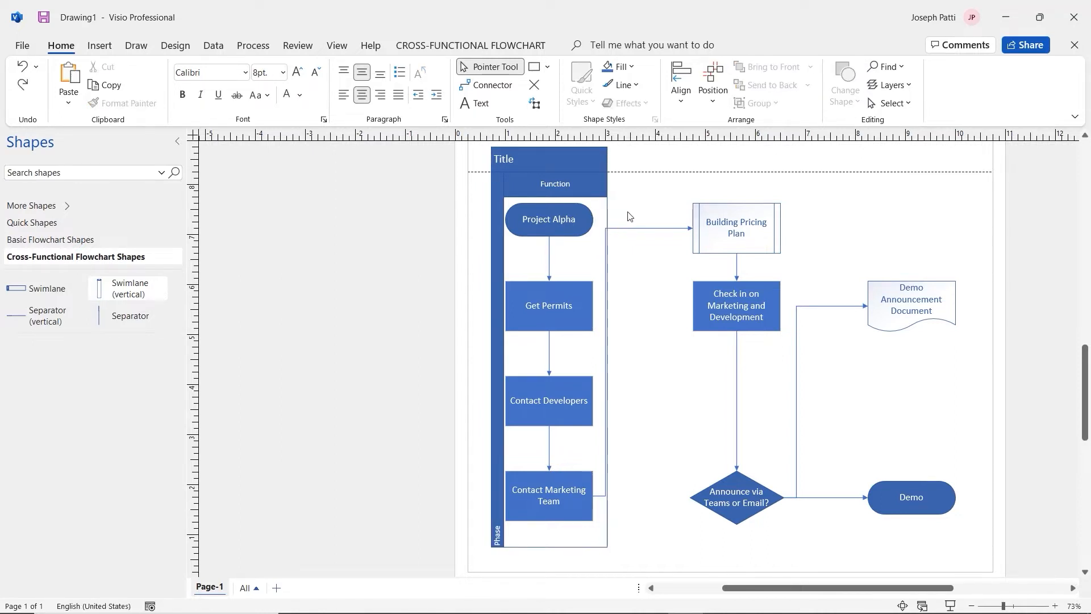
{"action": "left_click_drag", "start_coordinate": [606, 206], "coordinate": [621, 210]}
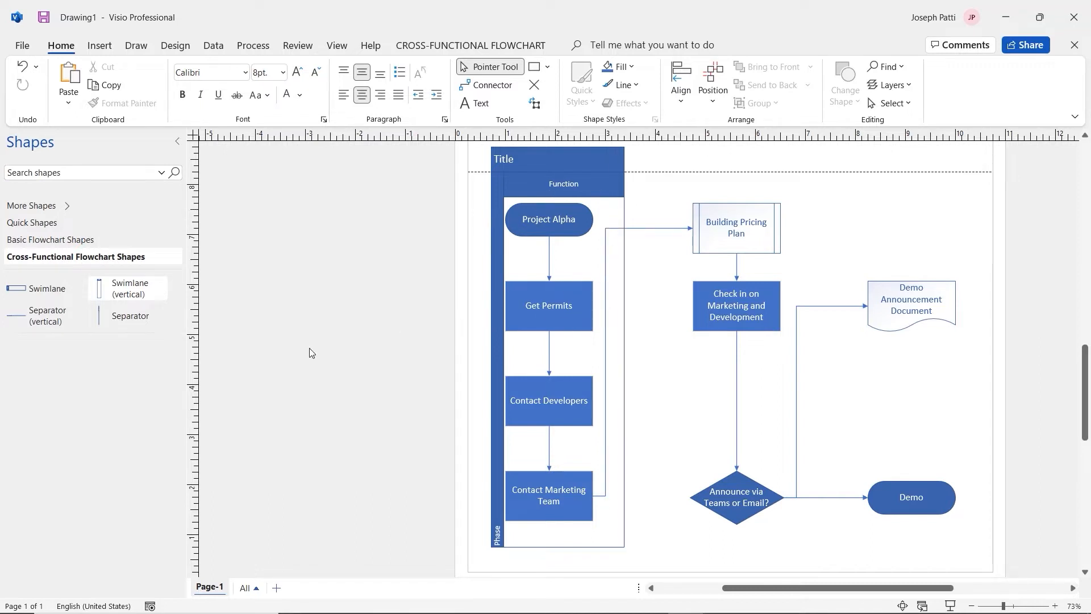
{"action": "left_click_drag", "start_coordinate": [120, 294], "coordinate": [664, 339]}
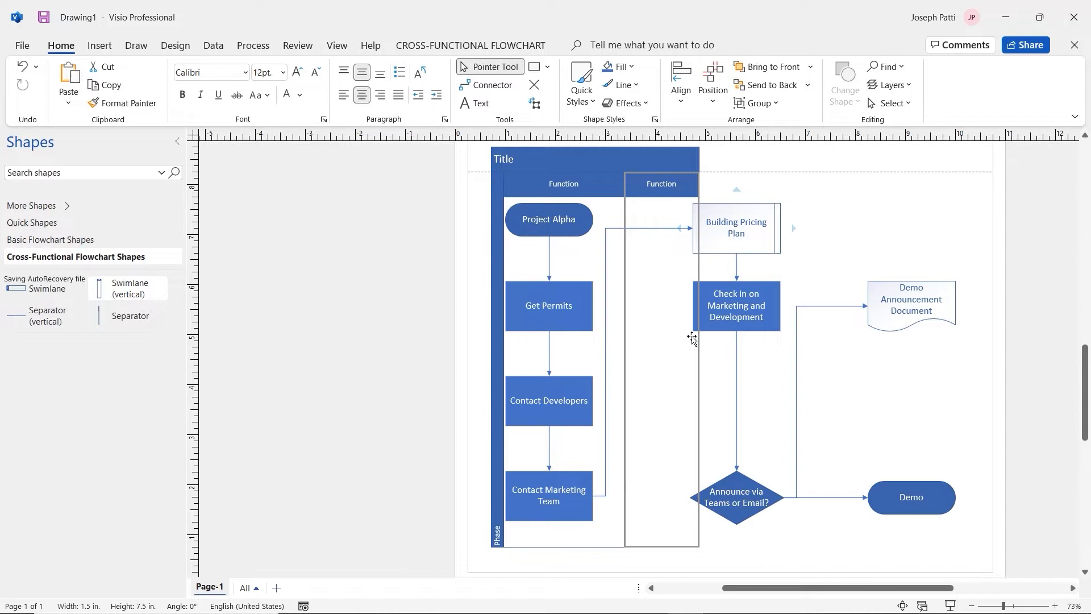
{"action": "left_click", "coordinate": [708, 432]}
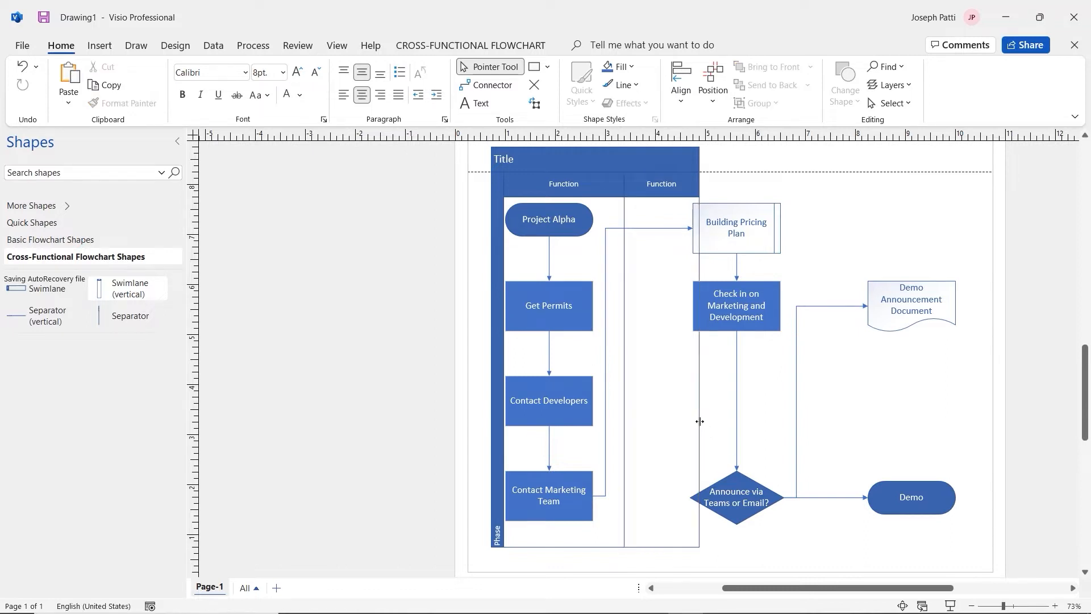
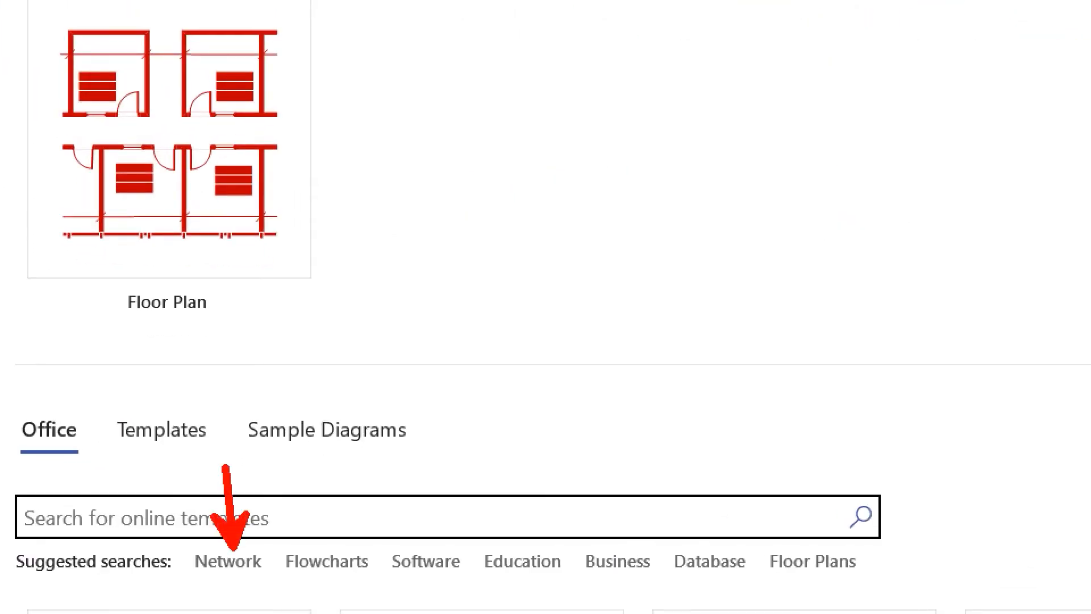
Create a blank Basic Network Diagram with US Units from the Network templates and display its Quick Shapes.
{"action": "left_click", "coordinate": [228, 561]}
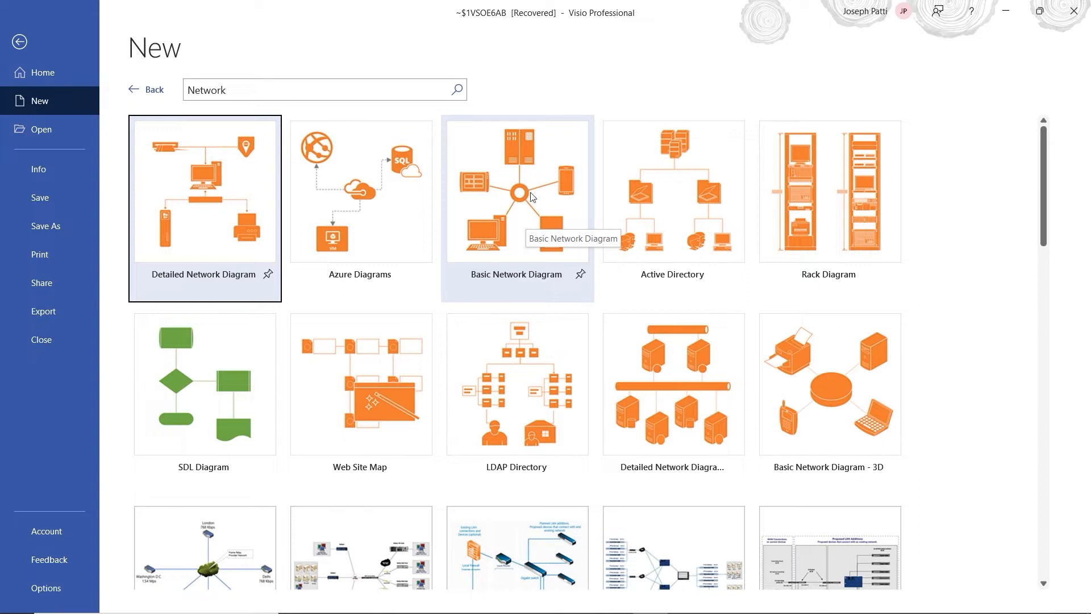
{"action": "left_click", "coordinate": [528, 216]}
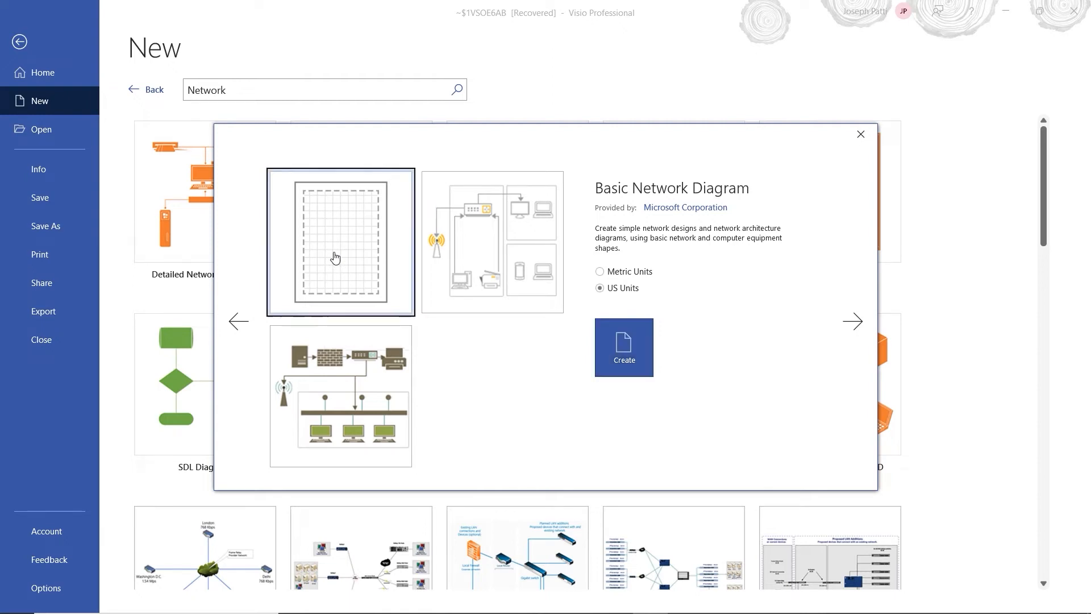
{"action": "left_click", "coordinate": [640, 349]}
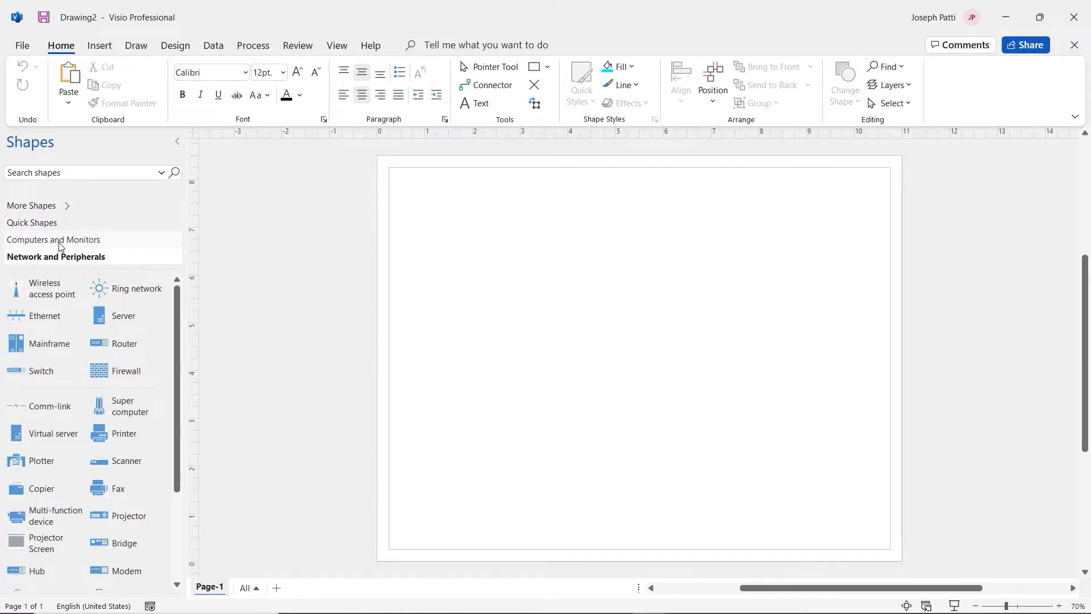
{"action": "left_click", "coordinate": [51, 224]}
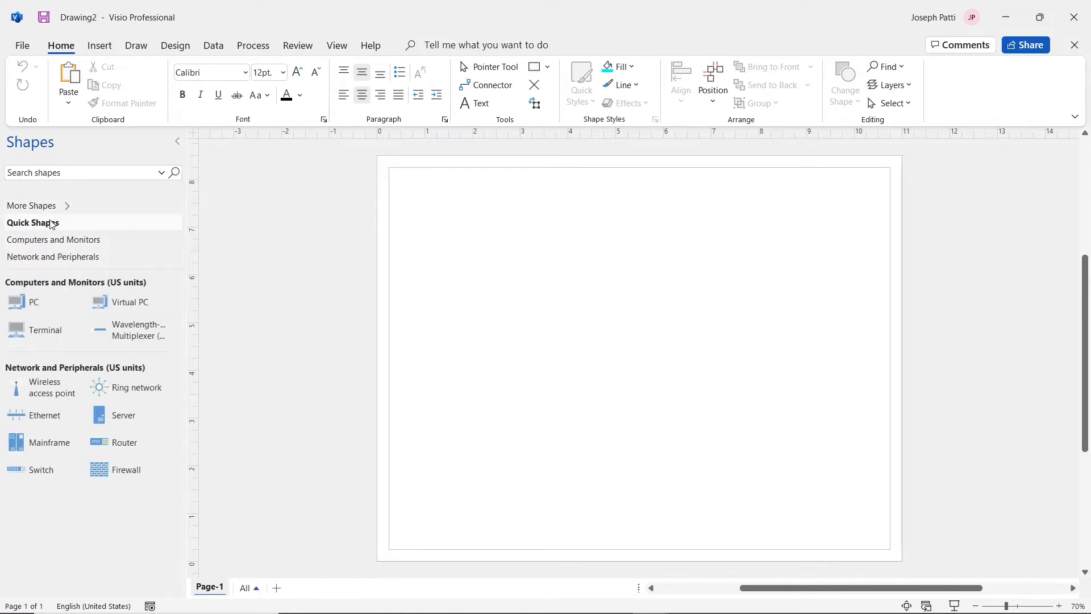
Load the Basic Shapes stencil from the General category and place a square about 3.25 in wide near the page's upper-left corner.
{"action": "left_click", "coordinate": [55, 209]}
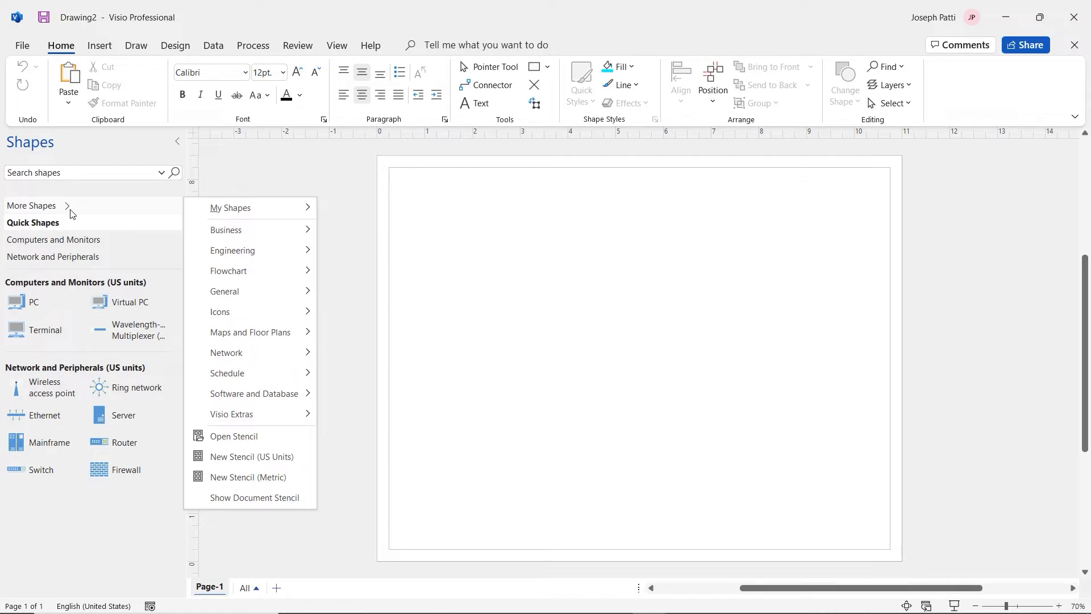
{"action": "mouse_move", "coordinate": [252, 292]}
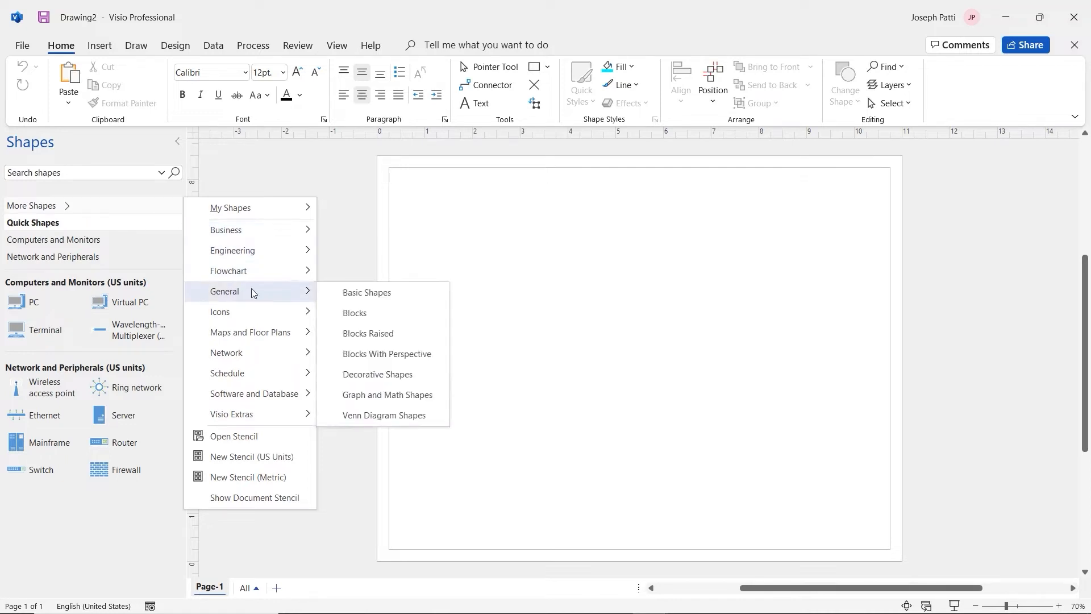
{"action": "left_click", "coordinate": [353, 295]}
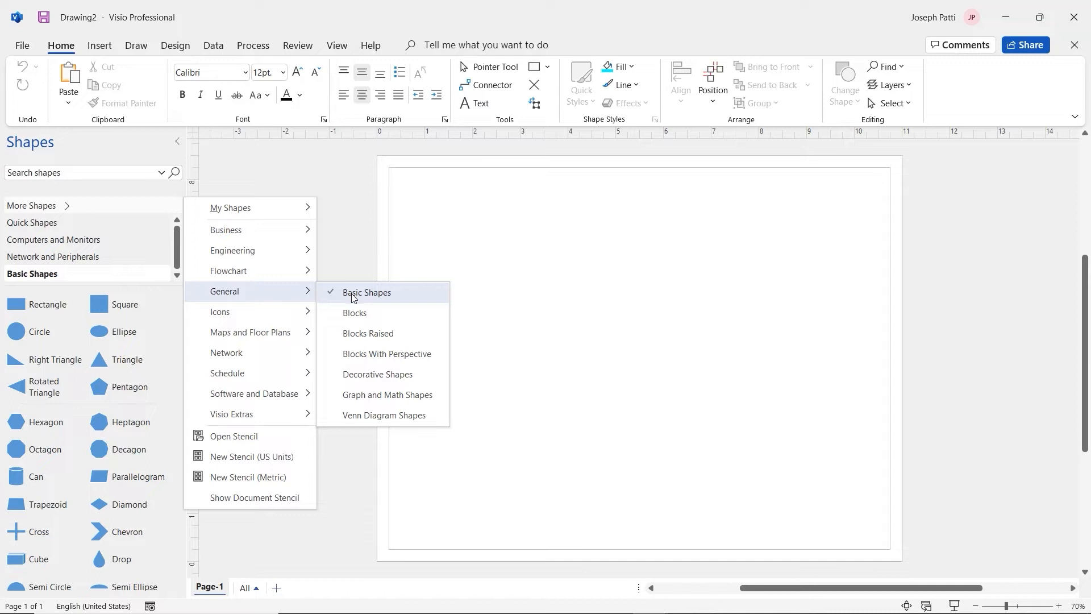
{"action": "mouse_move", "coordinate": [253, 314]}
{"action": "left_click", "coordinate": [127, 306]}
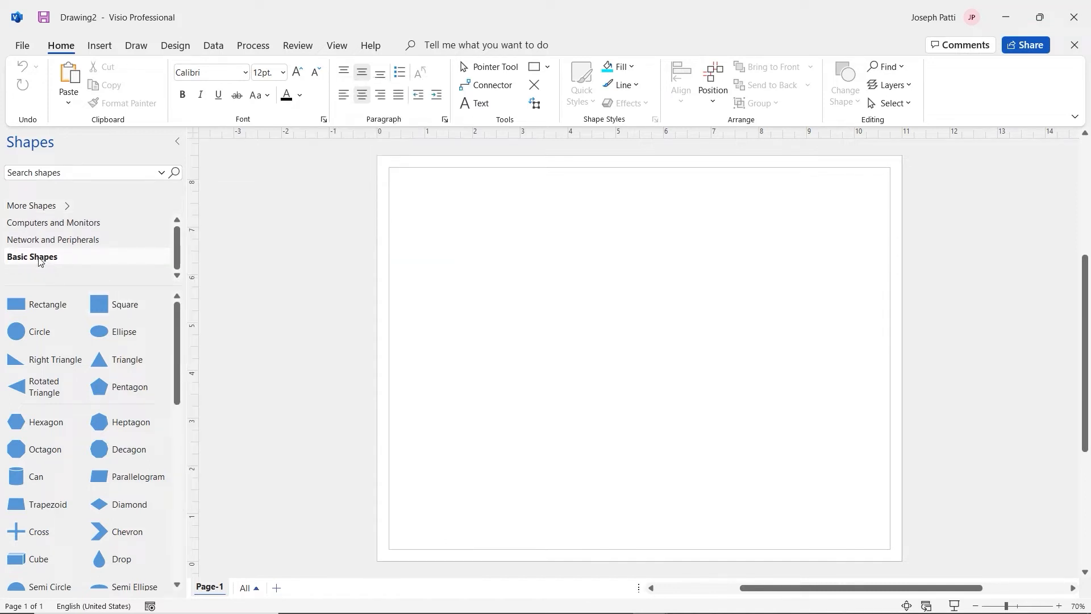
{"action": "left_click_drag", "start_coordinate": [114, 310], "coordinate": [462, 227]}
{"action": "left_click_drag", "start_coordinate": [497, 263], "coordinate": [581, 283]}
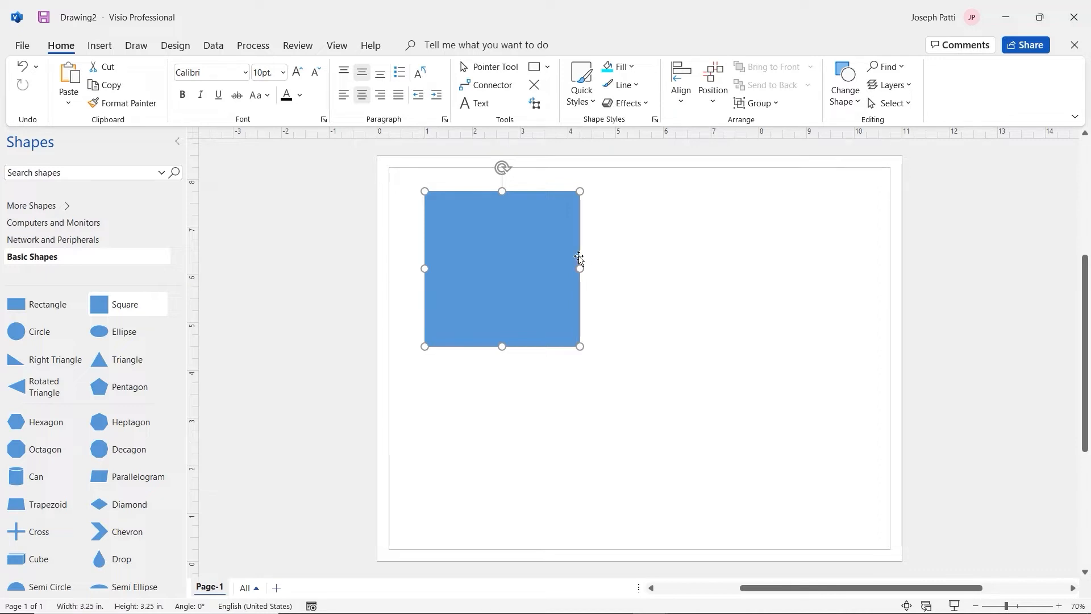
Remove the square's fill and give it a light gray outline.
{"action": "left_click", "coordinate": [621, 67]}
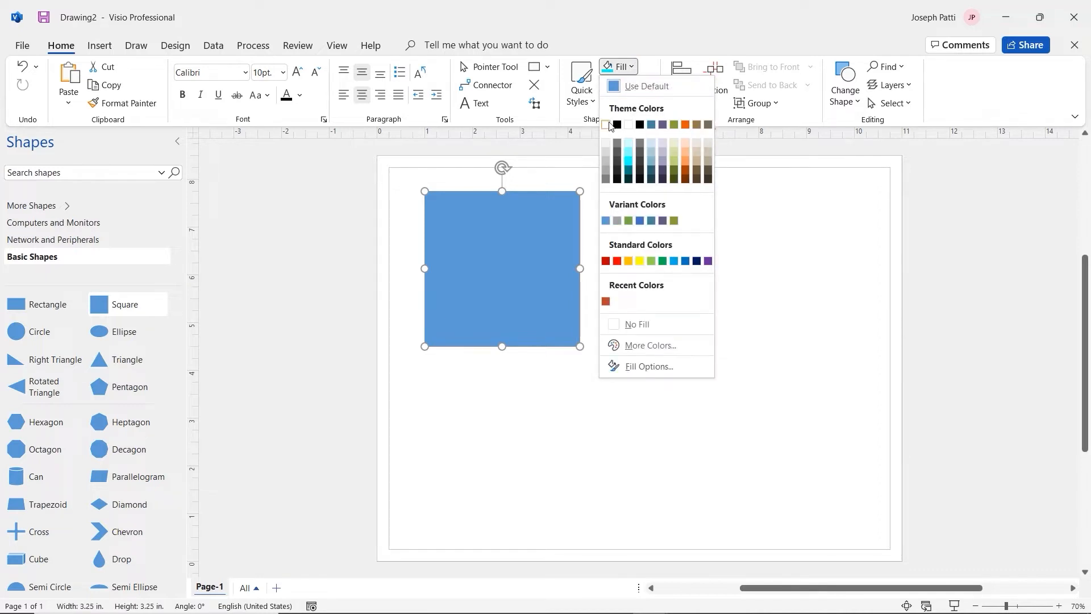
{"action": "left_click", "coordinate": [628, 323]}
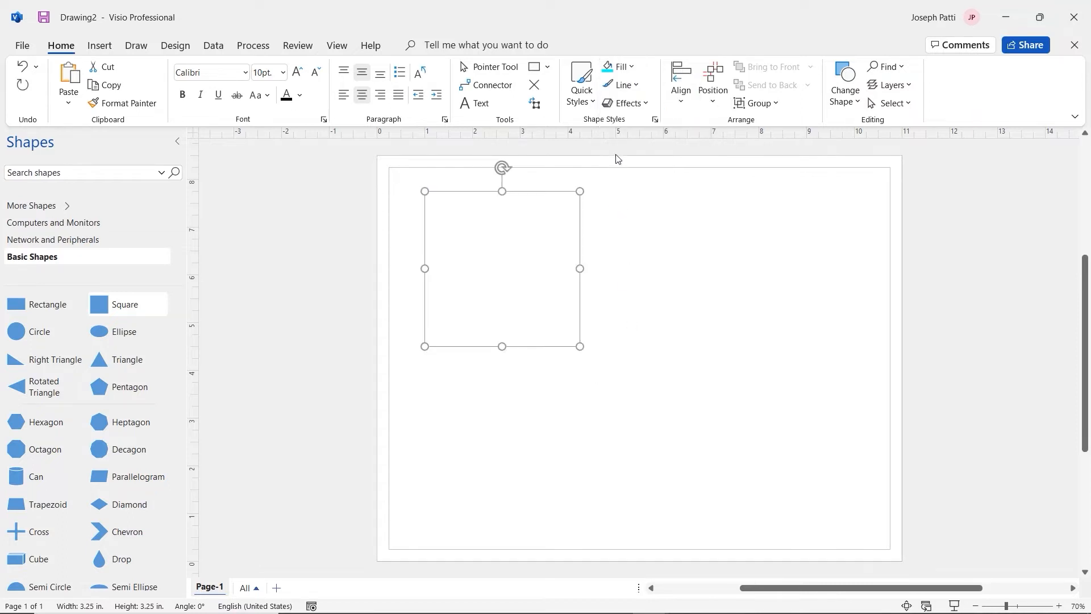
{"action": "left_click", "coordinate": [629, 91]}
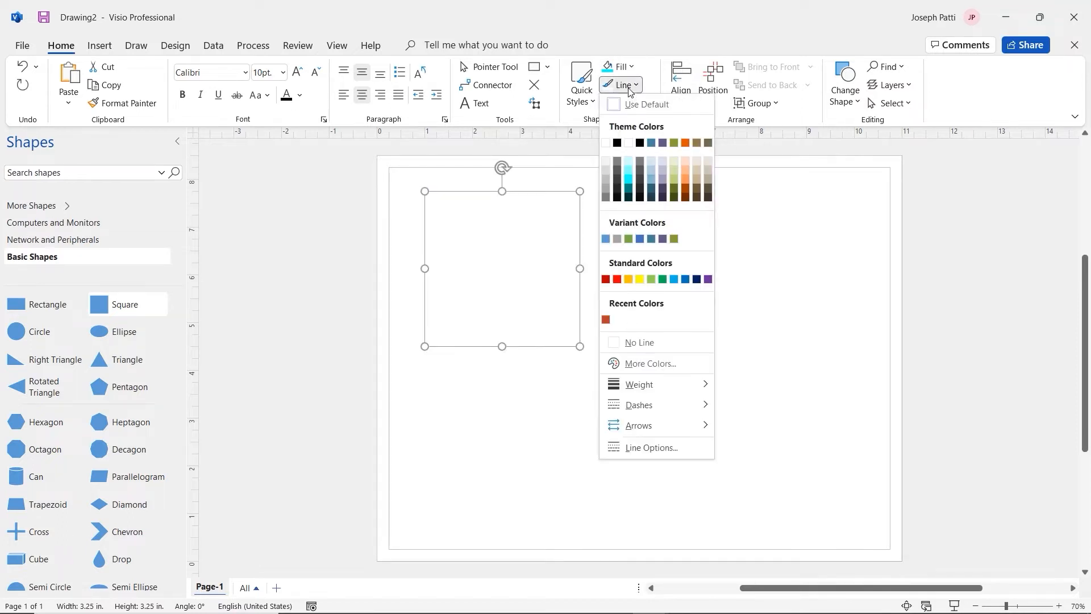
{"action": "left_click", "coordinate": [604, 173]}
{"action": "left_click", "coordinate": [673, 378]}
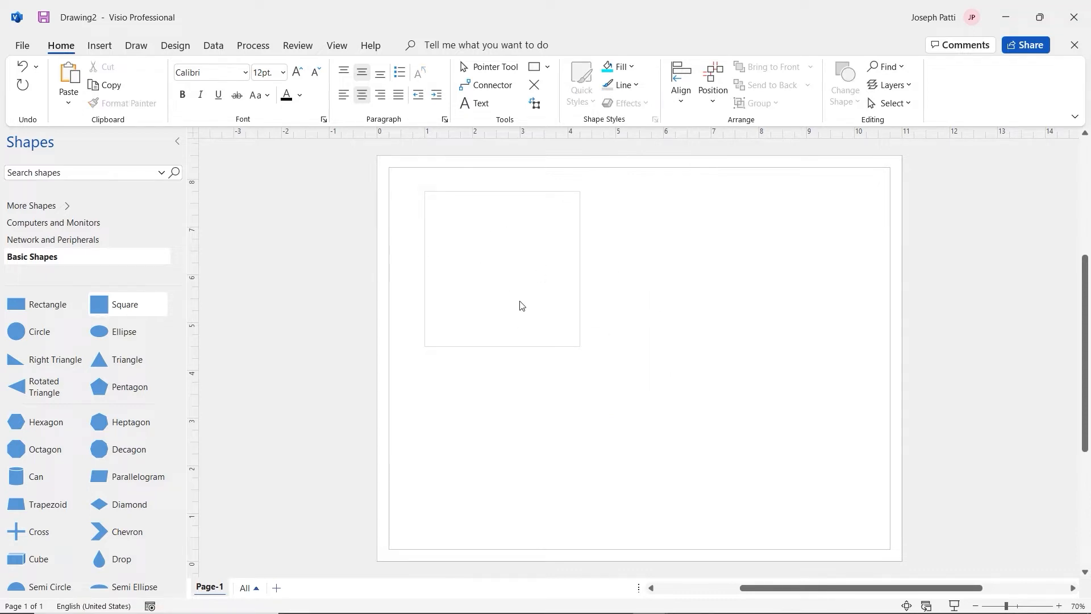
Display the Network and Peripherals stencil and search the shapes for "cloud".
{"action": "left_click", "coordinate": [46, 241]}
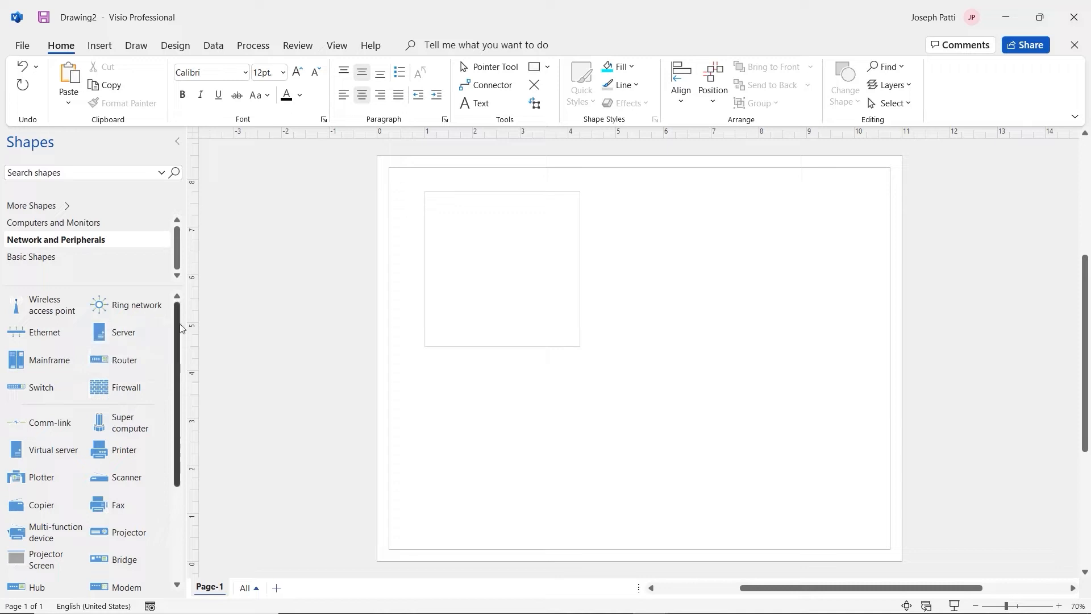
{"action": "mouse_move", "coordinate": [177, 329]}
{"action": "left_mouse_down"}
{"action": "mouse_move", "coordinate": [176, 414]}
{"action": "mouse_move", "coordinate": [161, 324]}
{"action": "left_mouse_up"}
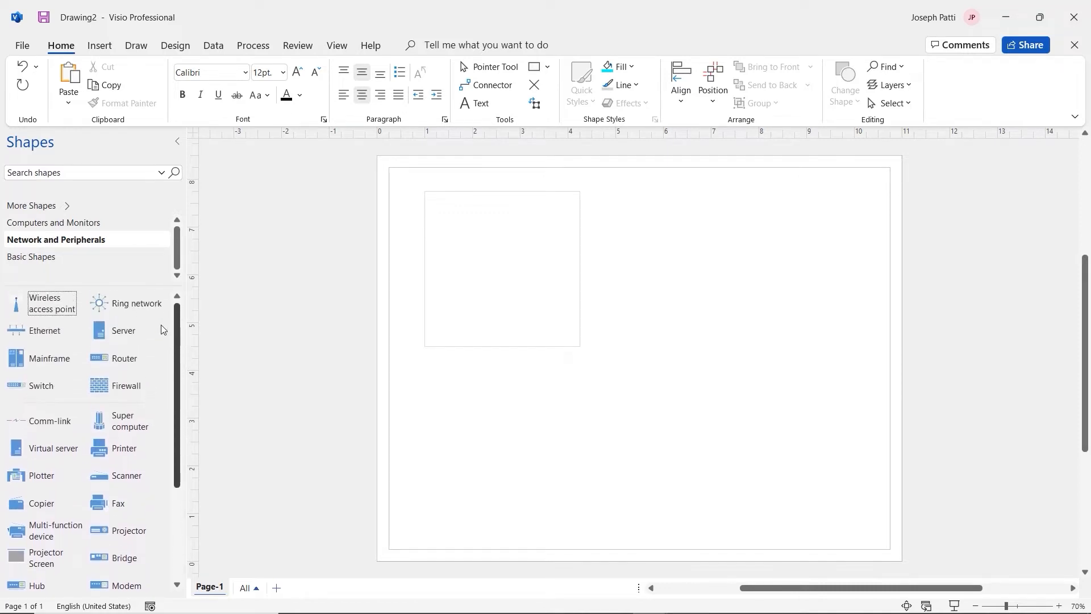
{"action": "left_click", "coordinate": [35, 311]}
{"action": "left_click", "coordinate": [61, 173]}
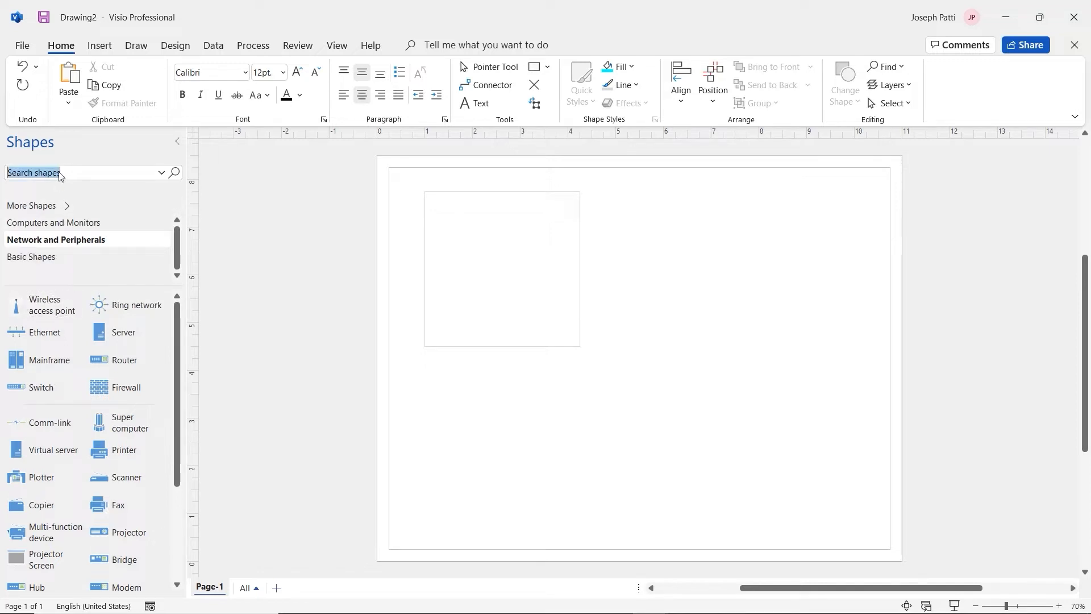
{"action": "type", "text": "cloud"}
{"action": "key", "text": "Return"}
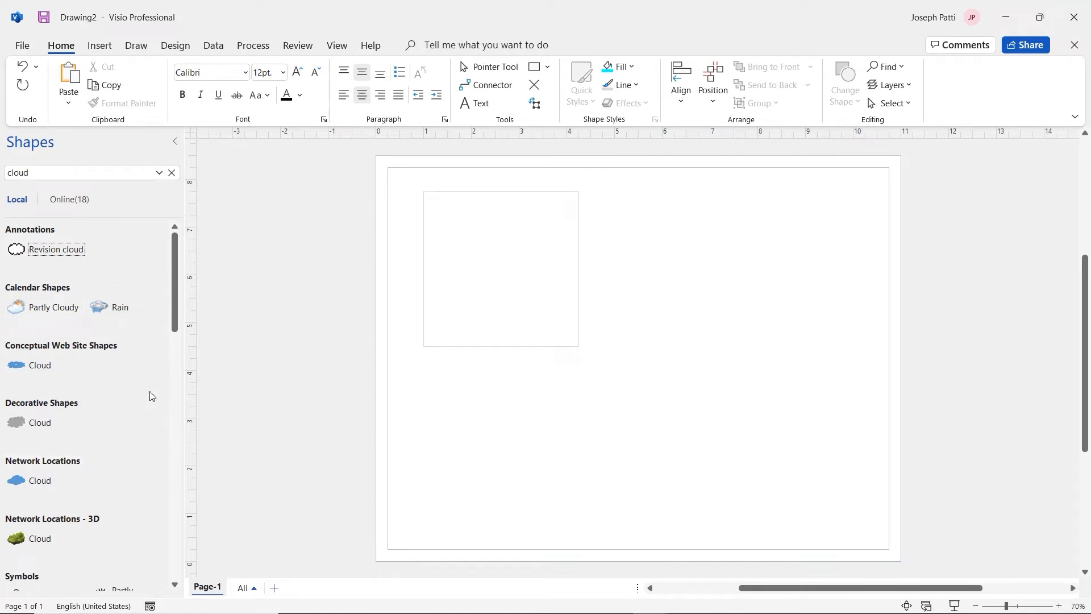
Place the Cloud shape from Network Locations in the lower-left part of the square.
{"action": "left_click_drag", "start_coordinate": [172, 307], "coordinate": [166, 354]}
{"action": "scroll", "coordinate": [162, 344], "scroll_direction": "up", "scroll_amount": 5}
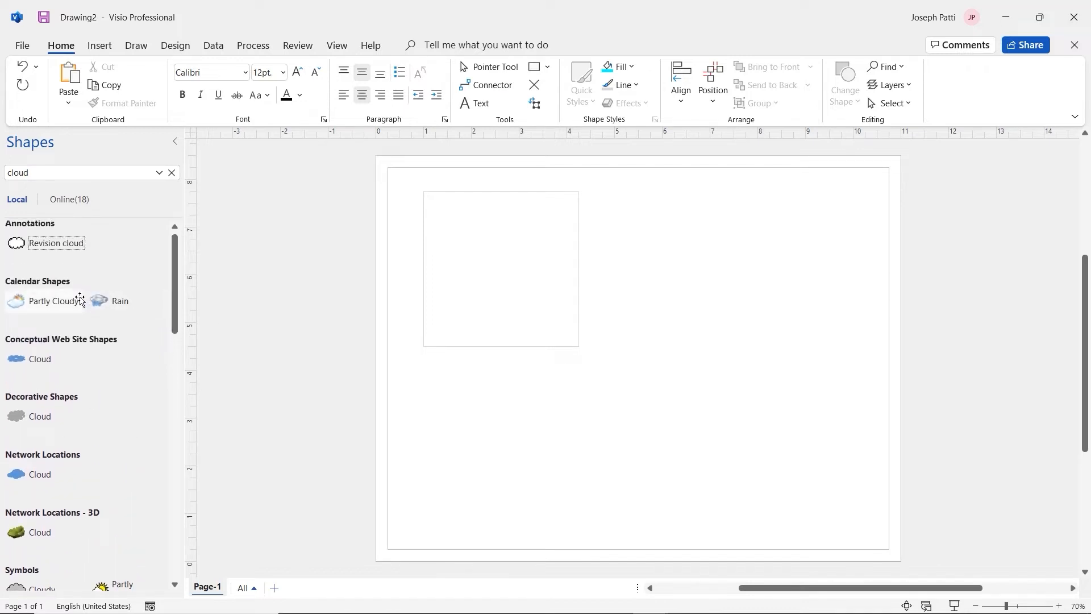
{"action": "left_click_drag", "start_coordinate": [17, 474], "coordinate": [463, 287]}
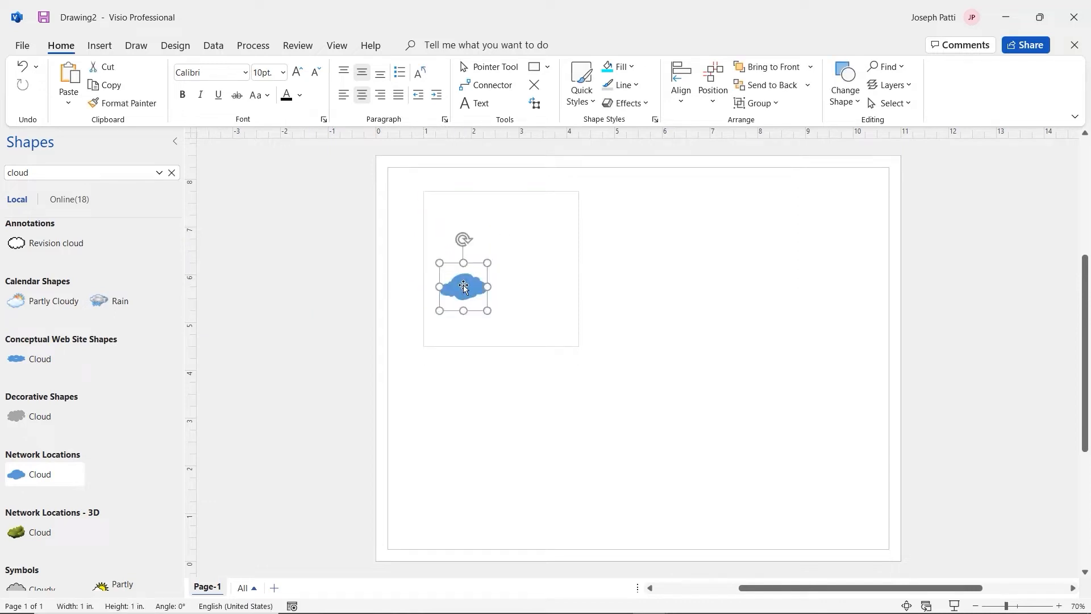
{"action": "left_click", "coordinate": [478, 259]}
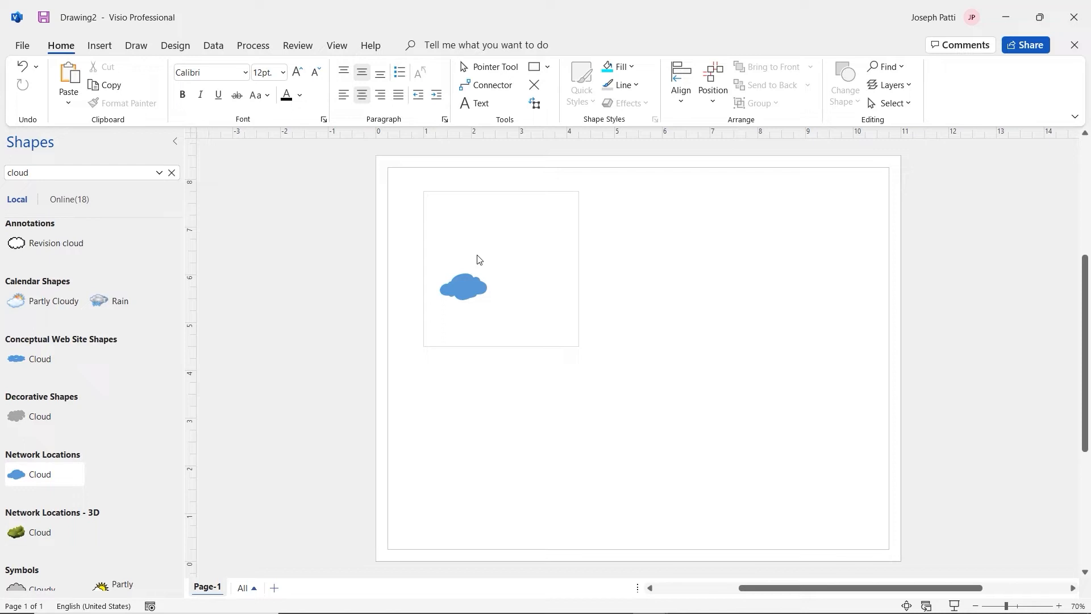
Draw a text box about 1.125 in wide just above the cloud and enter the label "Internet".
{"action": "left_click", "coordinate": [99, 46]}
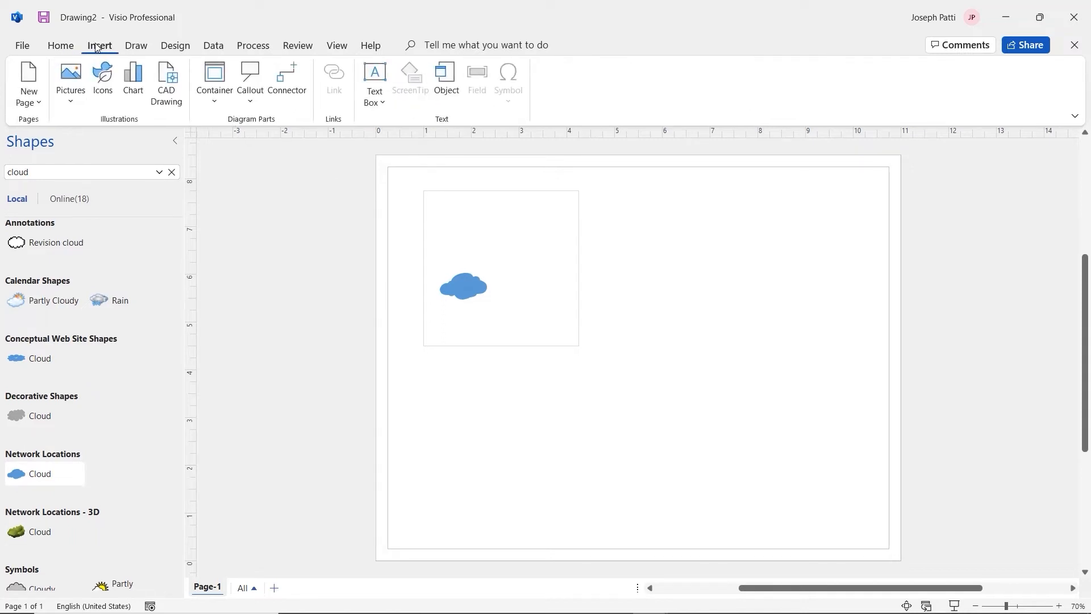
{"action": "left_click", "coordinate": [377, 95]}
{"action": "left_click", "coordinate": [401, 136]}
{"action": "left_click_drag", "start_coordinate": [447, 255], "coordinate": [501, 260]}
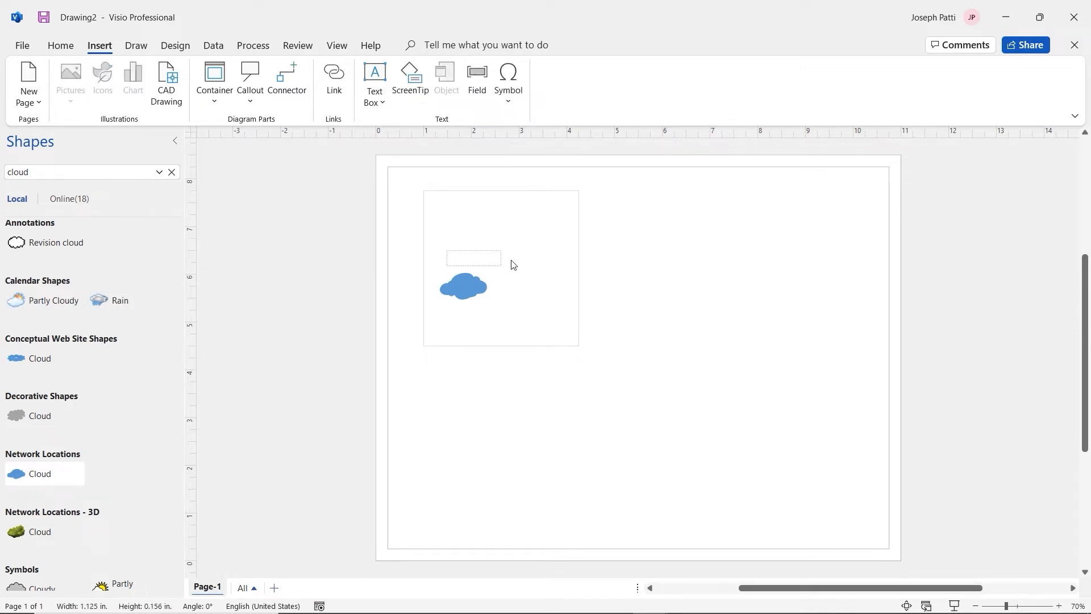
{"action": "type", "text": "Internet"}
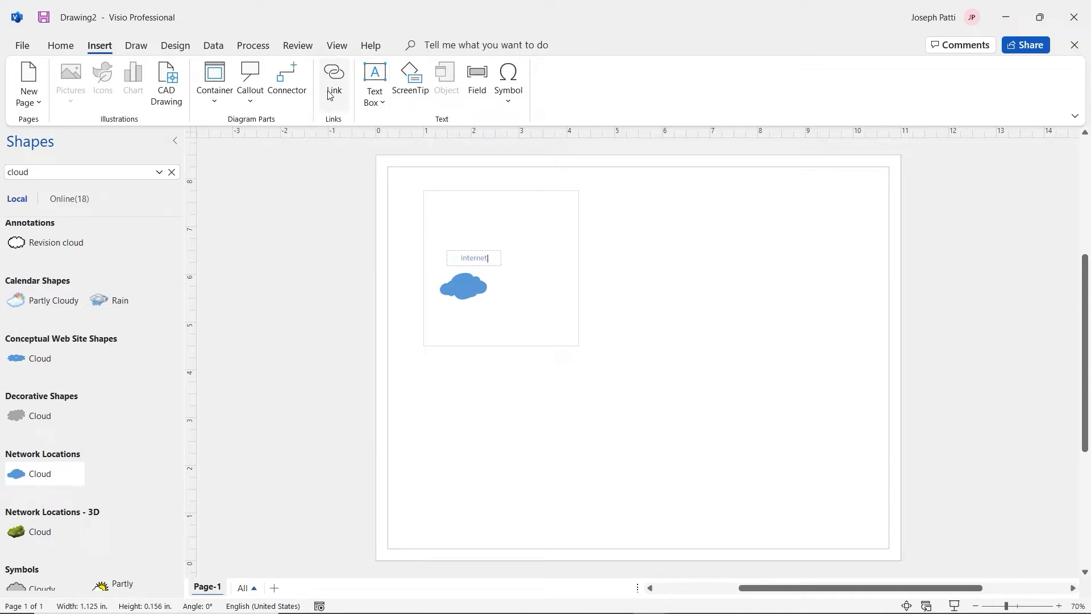
{"action": "left_click", "coordinate": [61, 45]}
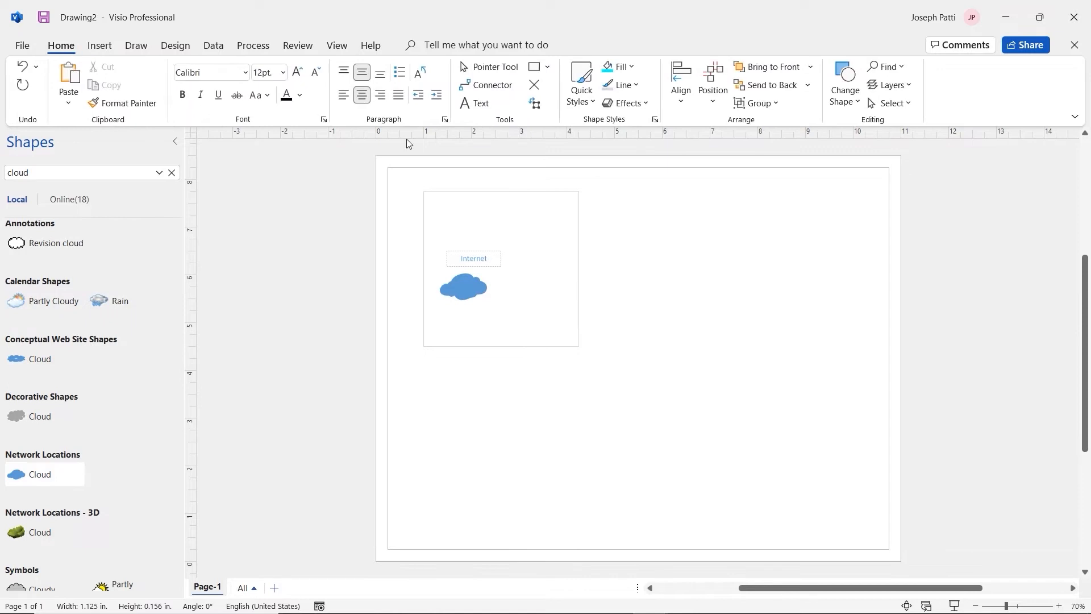
{"action": "left_click", "coordinate": [504, 69]}
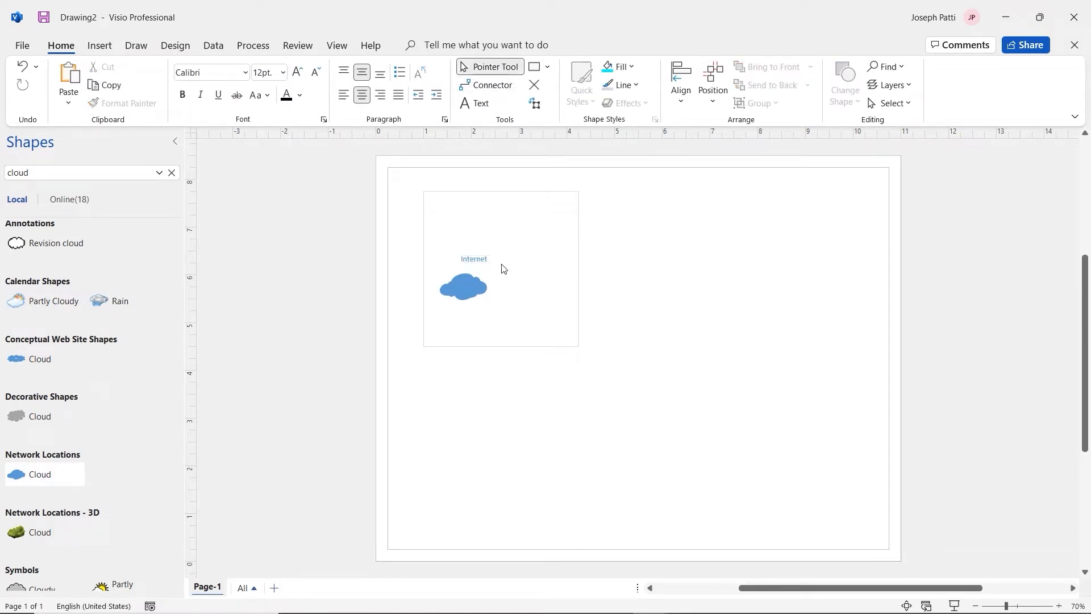
Move the Internet label directly below the cloud and center it there.
{"action": "left_click", "coordinate": [482, 260]}
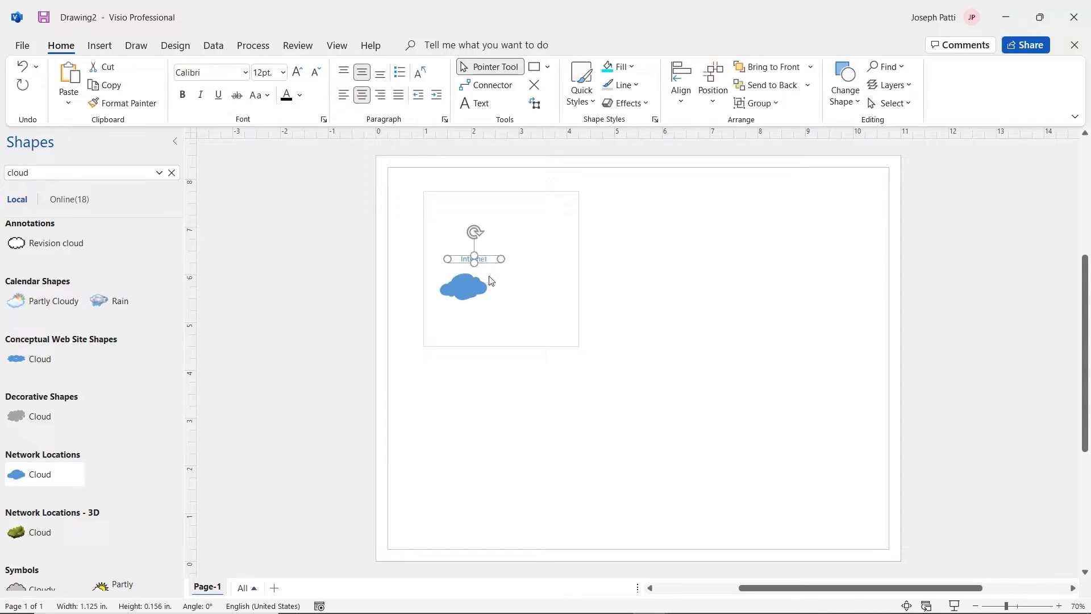
{"action": "left_click_drag", "start_coordinate": [480, 259], "coordinate": [476, 314]}
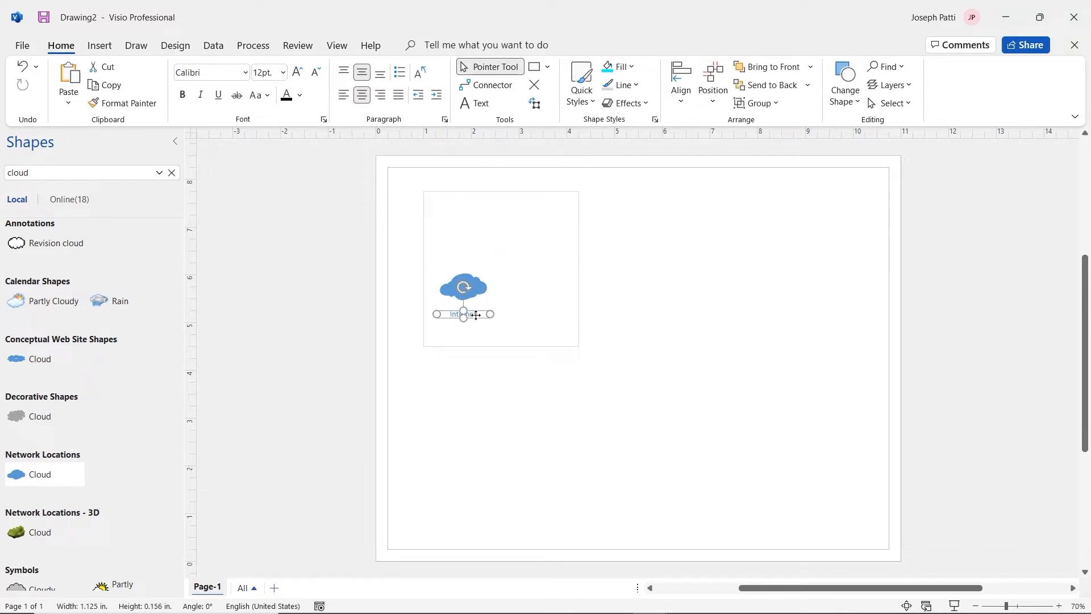
{"action": "left_click", "coordinate": [527, 293]}
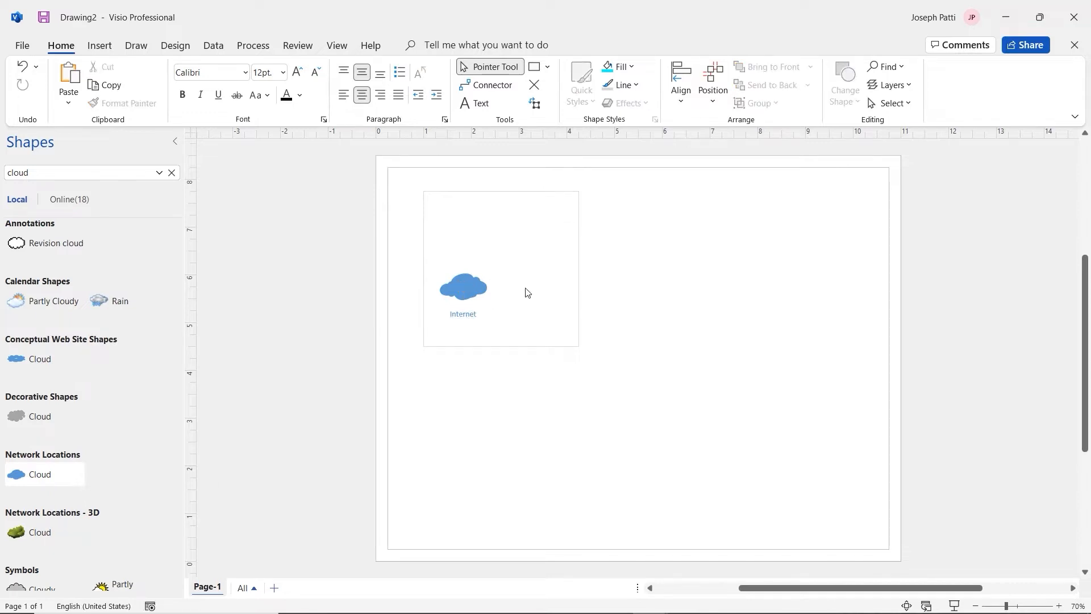
Group the cloud with its Internet label and shift the group slightly down inside the square.
{"action": "left_click", "coordinate": [468, 296]}
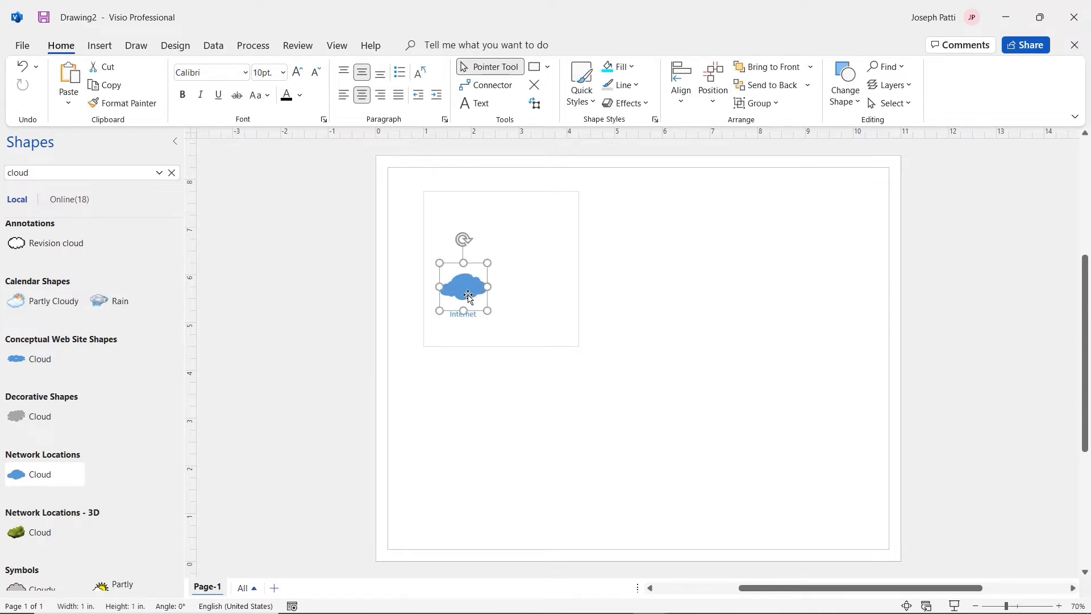
{"action": "left_click", "coordinate": [469, 312]}
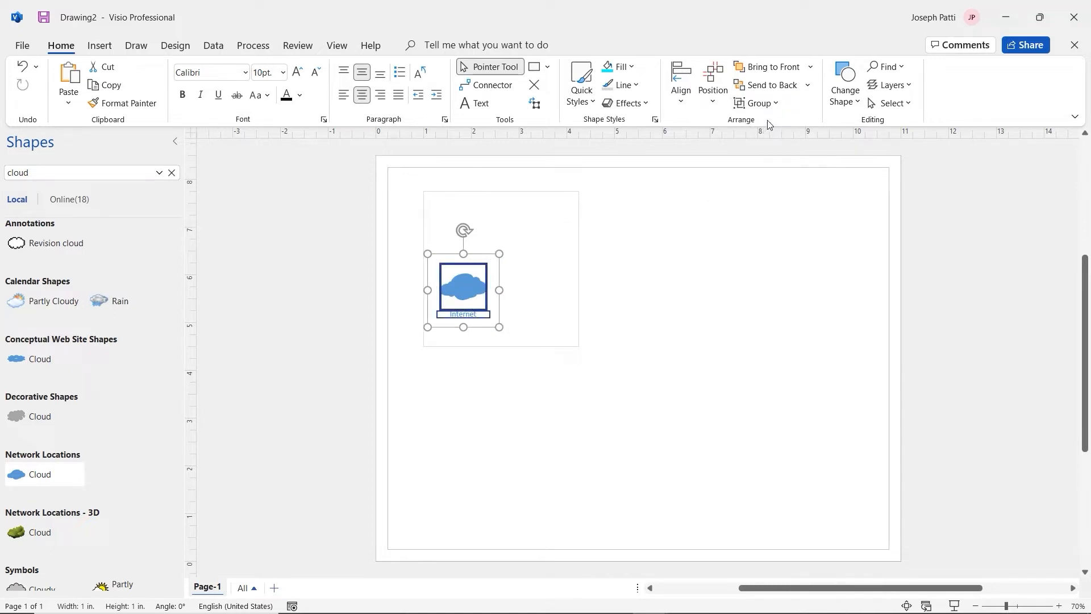
{"action": "left_click", "coordinate": [777, 104]}
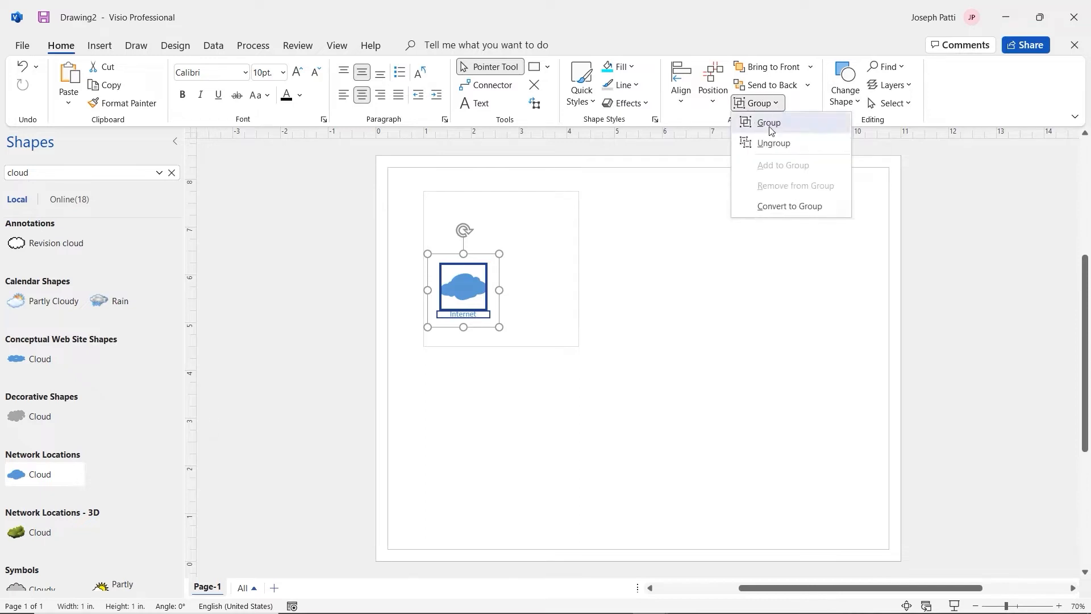
{"action": "left_click", "coordinate": [769, 124]}
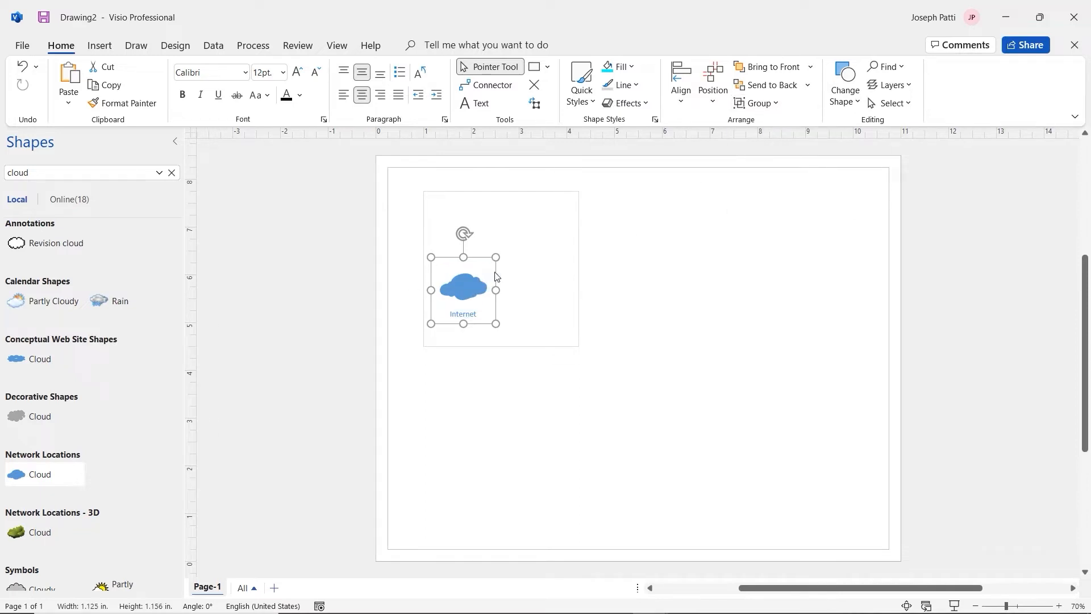
{"action": "mouse_move", "coordinate": [487, 276]}
{"action": "left_mouse_down"}
{"action": "mouse_move", "coordinate": [506, 278]}
{"action": "mouse_move", "coordinate": [500, 233]}
{"action": "mouse_move", "coordinate": [487, 279]}
{"action": "left_mouse_up"}
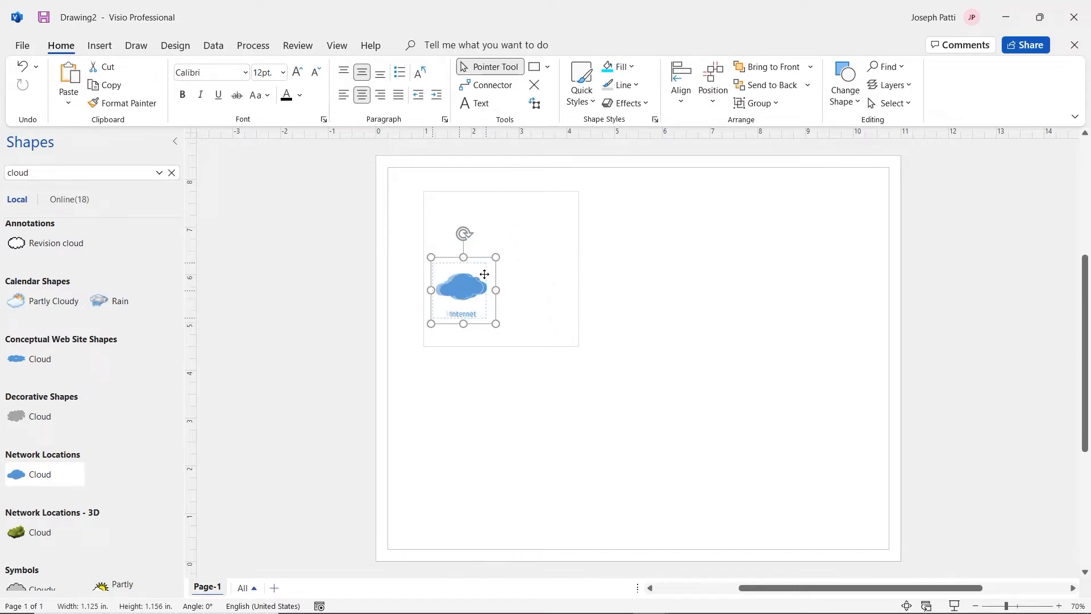
{"action": "left_click", "coordinate": [521, 272]}
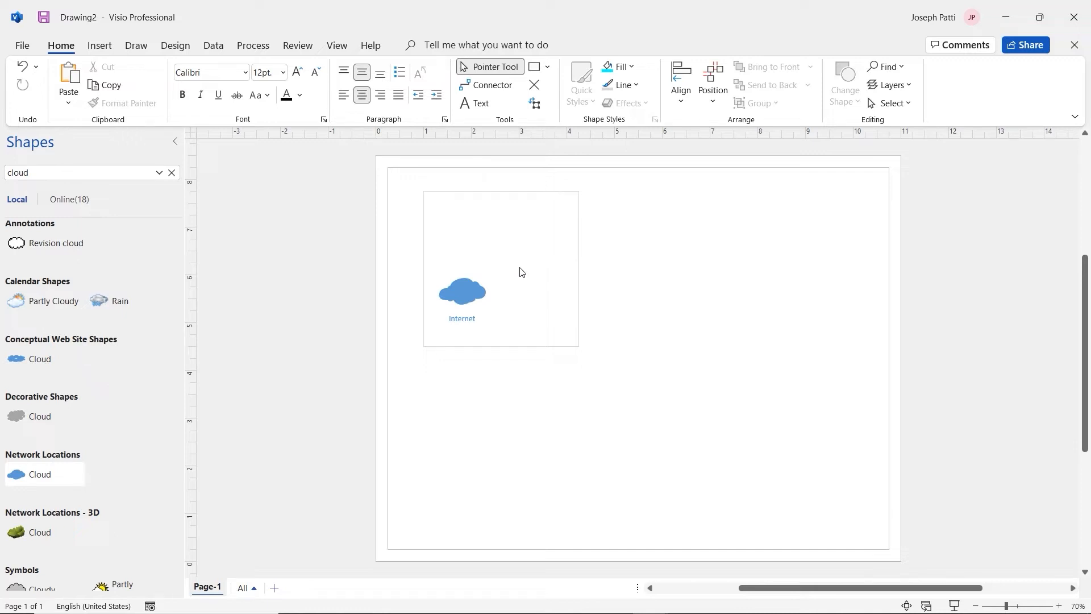
Search the shapes for "building" and place the Network Locations Building inside the square, to the right of the Internet cloud.
{"action": "left_click", "coordinate": [171, 173]}
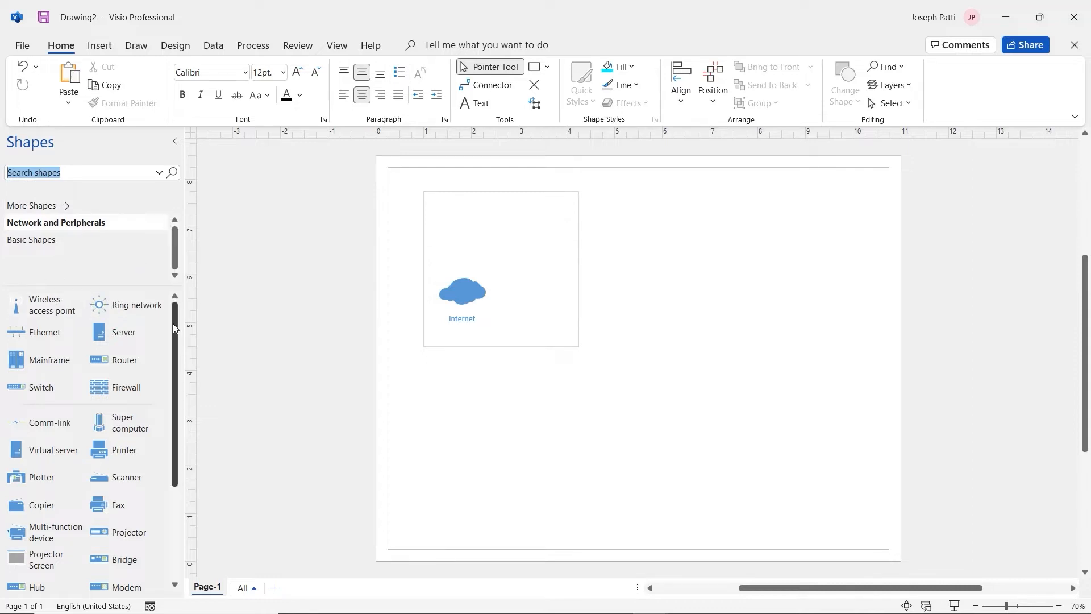
{"action": "scroll", "coordinate": [179, 324], "scroll_direction": "down", "scroll_amount": 3}
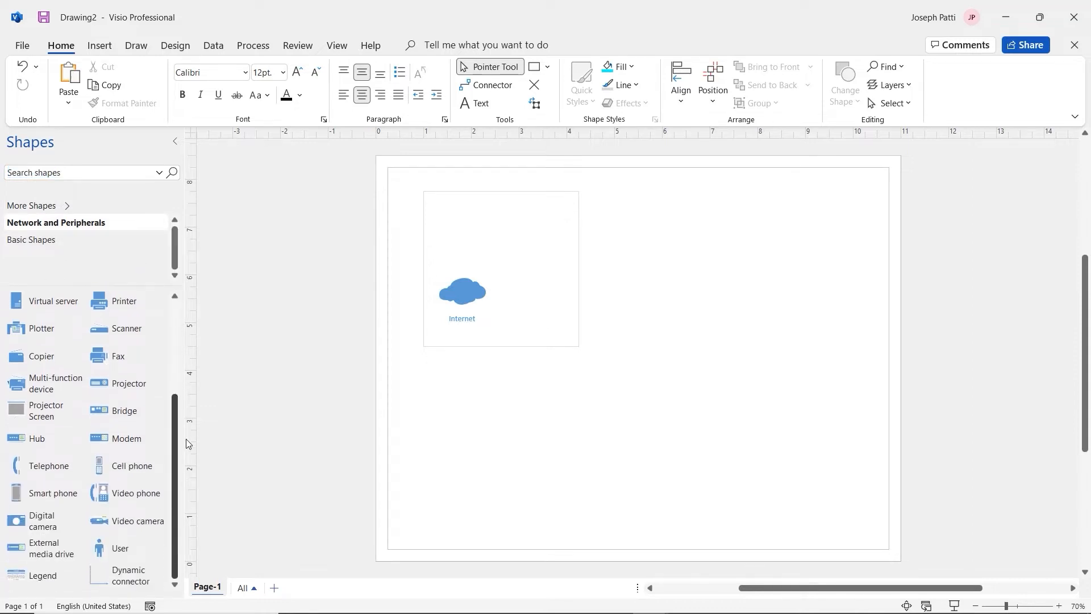
{"action": "scroll", "coordinate": [174, 360], "scroll_direction": "up", "scroll_amount": 3}
{"action": "left_click", "coordinate": [108, 173]}
{"action": "type", "text": "building"}
{"action": "key", "text": "Return"}
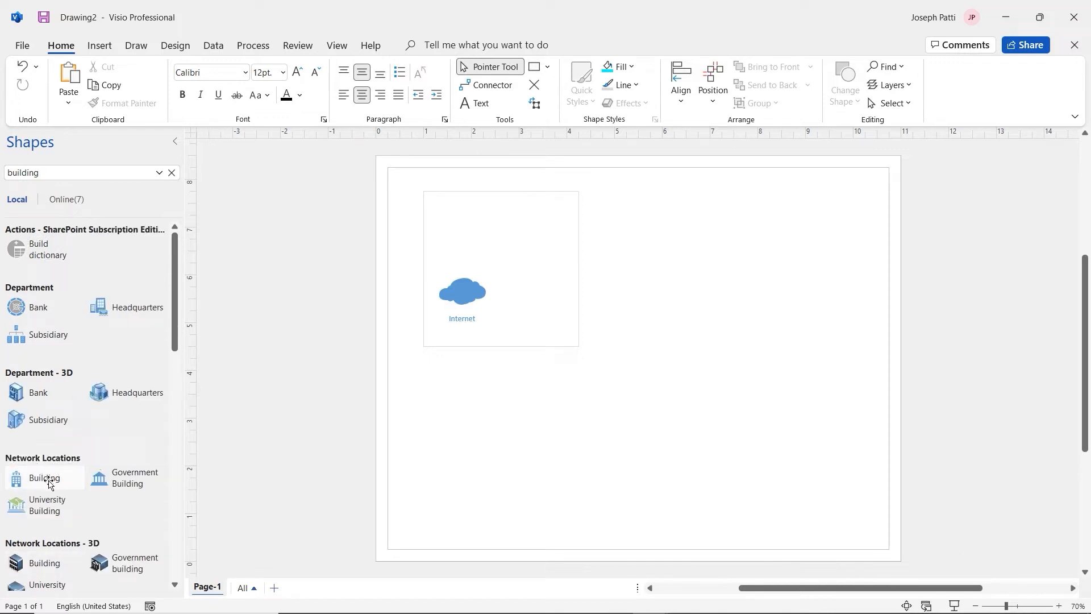
{"action": "left_click_drag", "start_coordinate": [46, 479], "coordinate": [542, 296]}
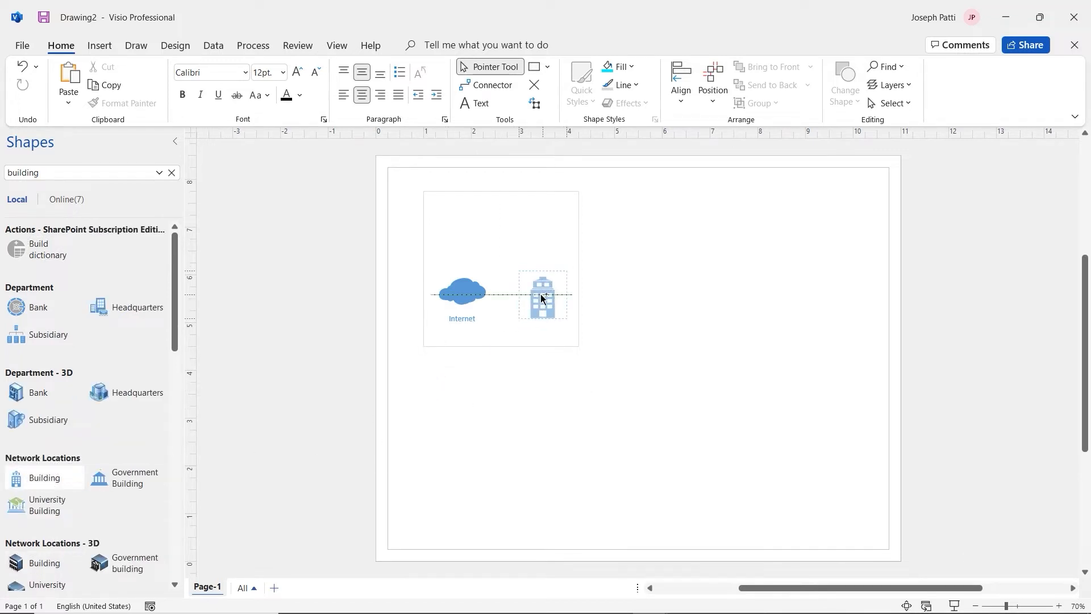
{"action": "left_click", "coordinate": [585, 307]}
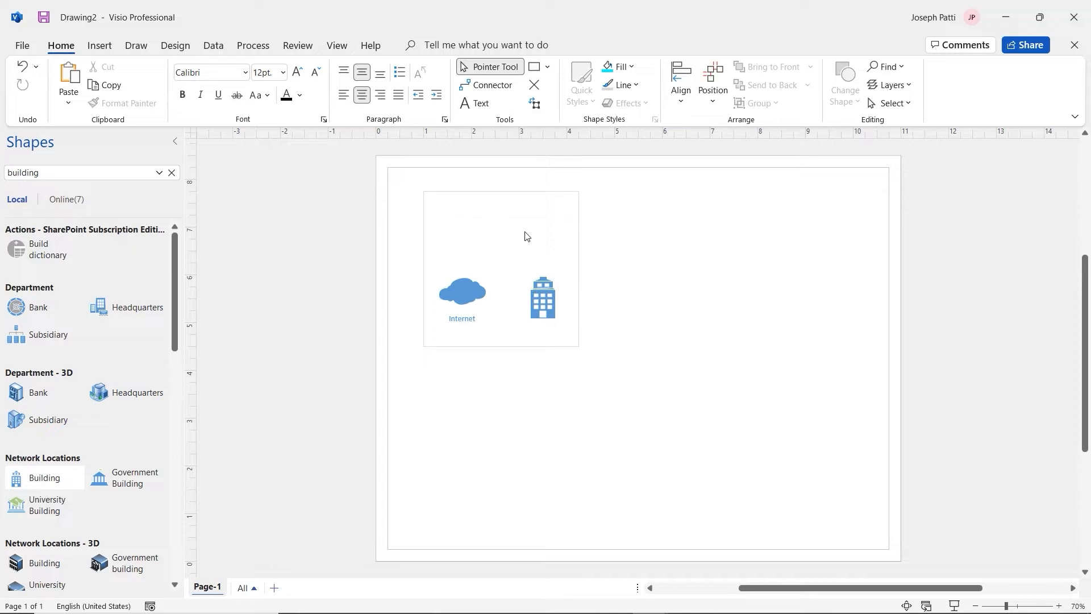
Draw a text box about 1.938 × 0.625 in above the cloud, enter "Insecure" and set its text to 30 pt.
{"action": "left_click", "coordinate": [99, 45]}
{"action": "left_click", "coordinate": [378, 72]}
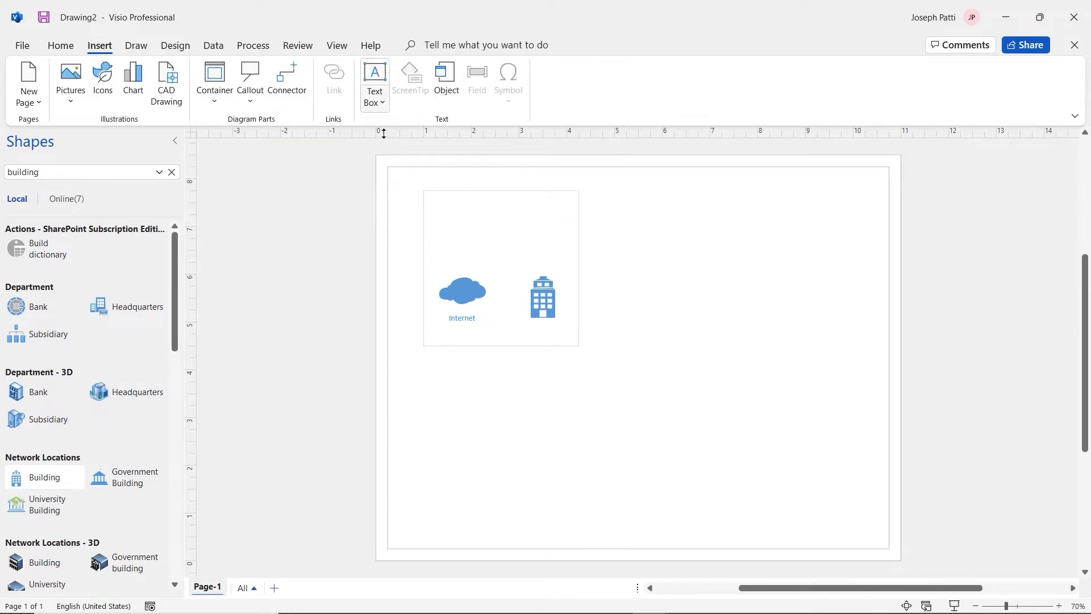
{"action": "left_click_drag", "start_coordinate": [435, 203], "coordinate": [529, 232]}
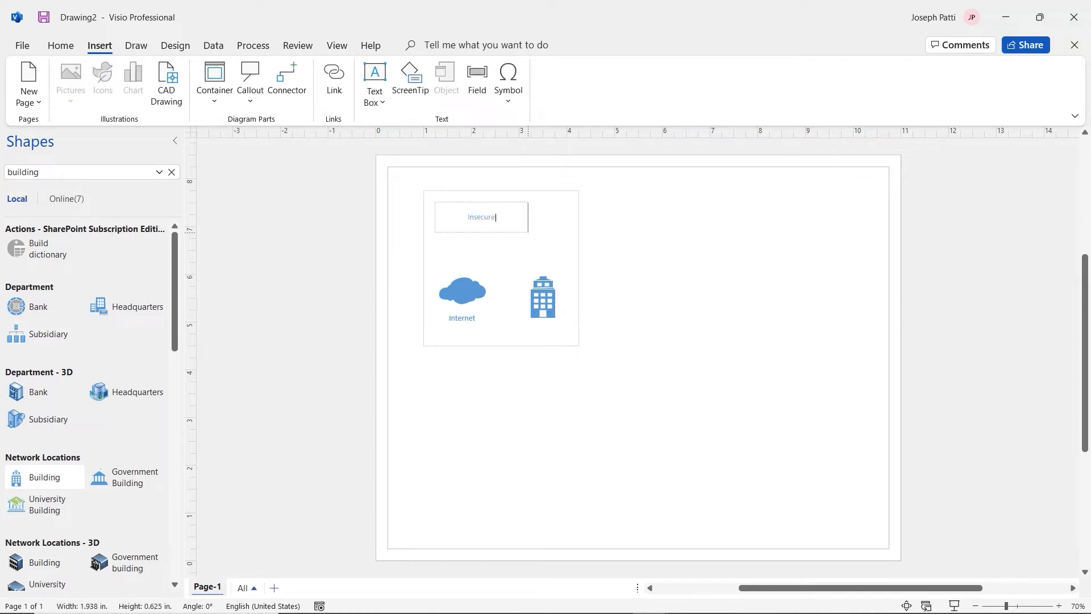
{"action": "double_click", "coordinate": [482, 217]}
{"action": "left_click", "coordinate": [607, 180]}
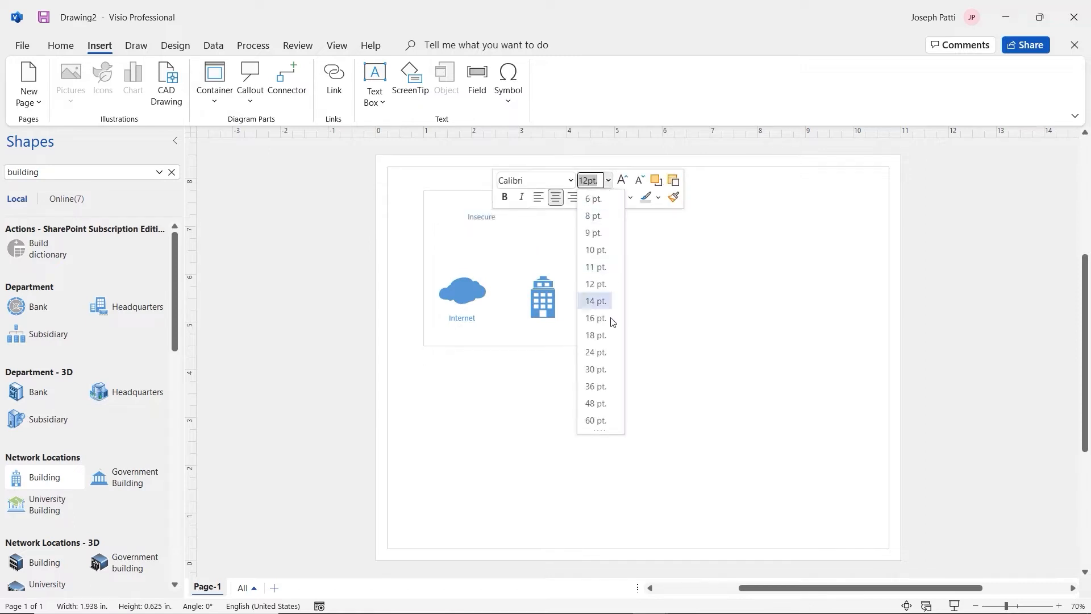
{"action": "left_click", "coordinate": [597, 369]}
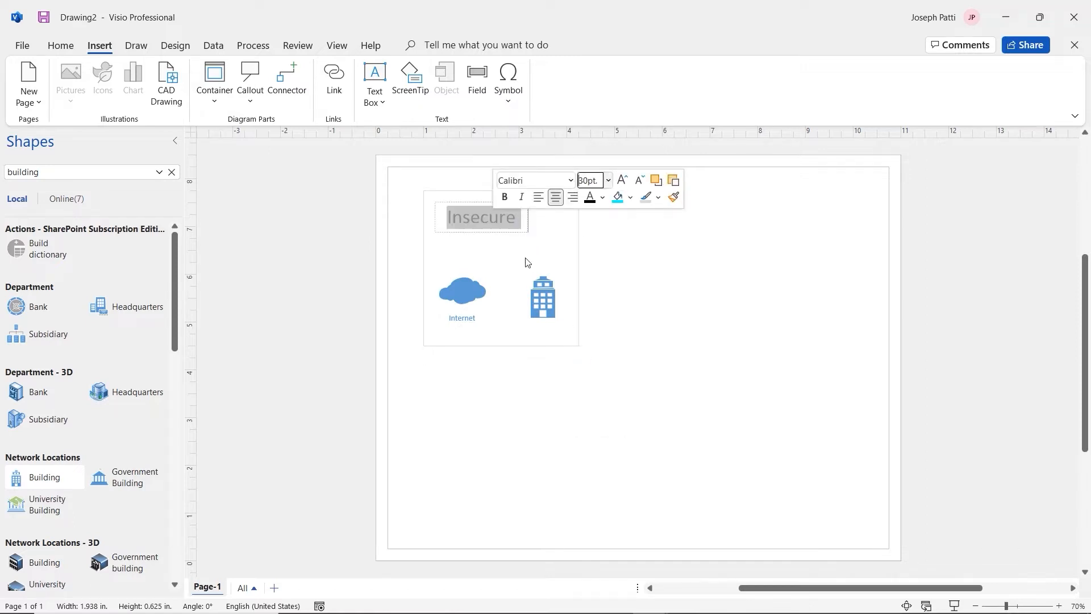
{"action": "left_click", "coordinate": [522, 248]}
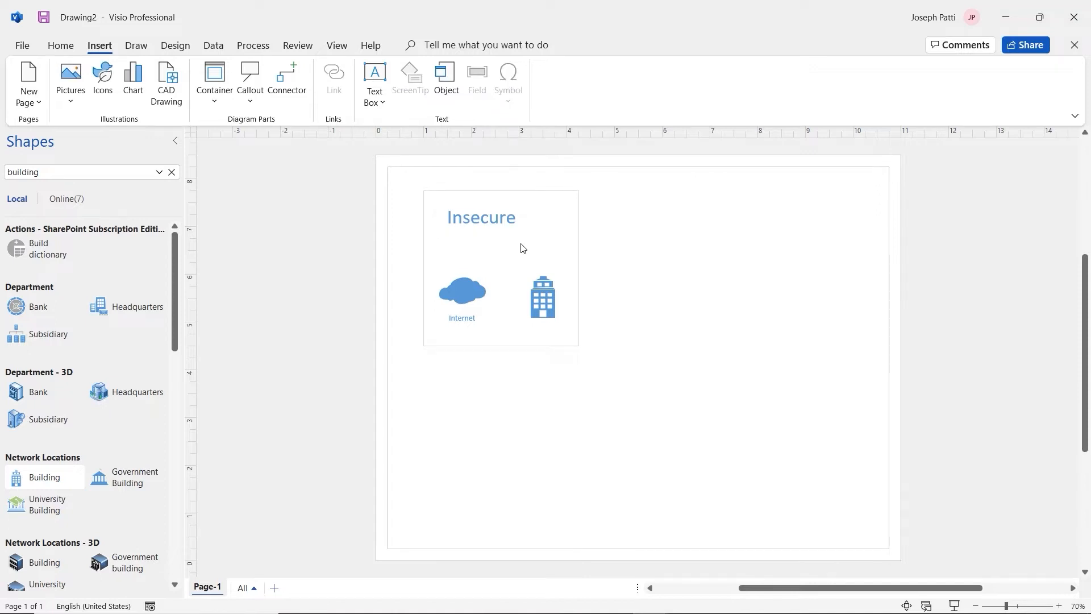
Draw a connector from the Internet cloud to the building inside the Insecure square.
{"action": "left_click", "coordinate": [61, 45]}
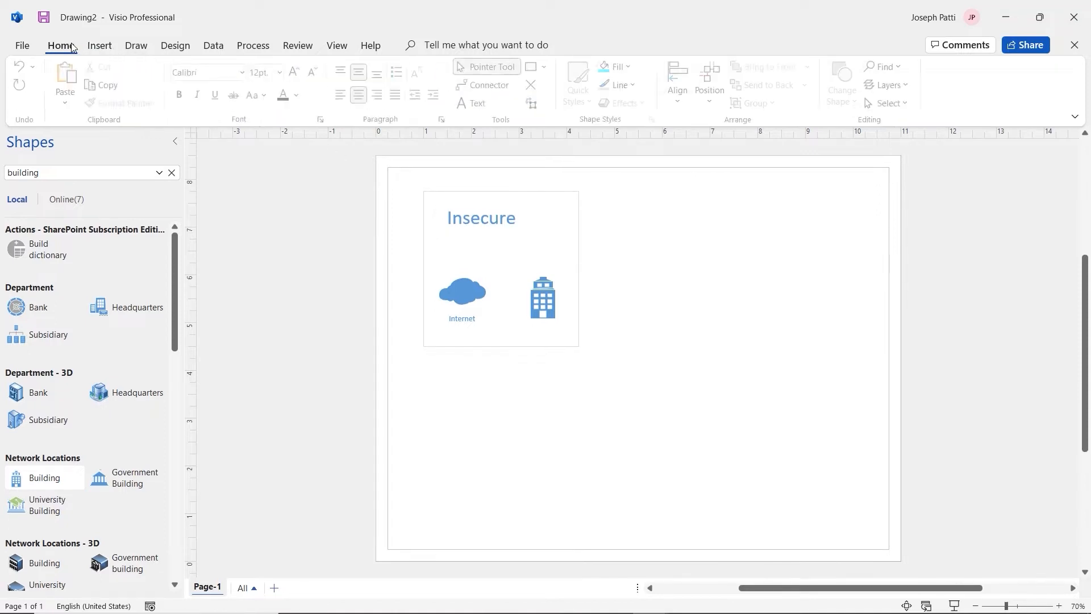
{"action": "left_click", "coordinate": [487, 85]}
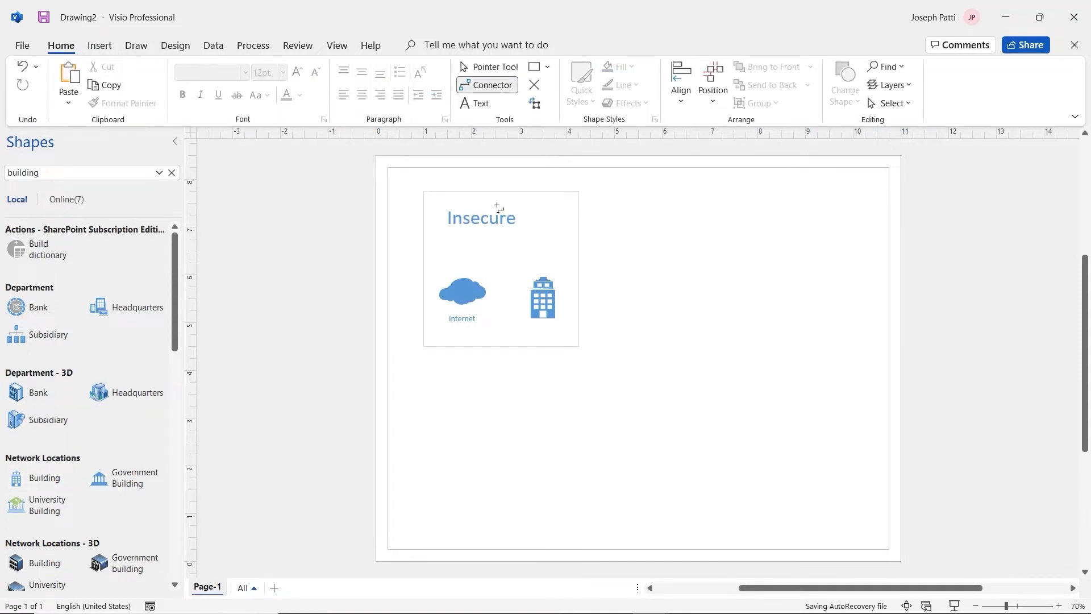
{"action": "left_click_drag", "start_coordinate": [467, 297], "coordinate": [535, 296]}
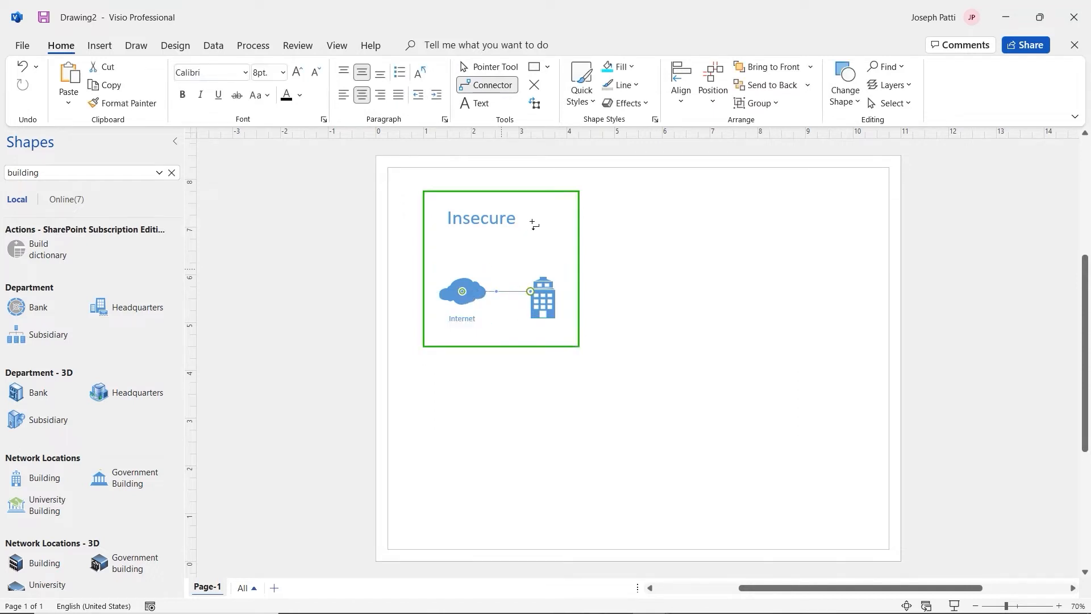
{"action": "left_click", "coordinate": [489, 67]}
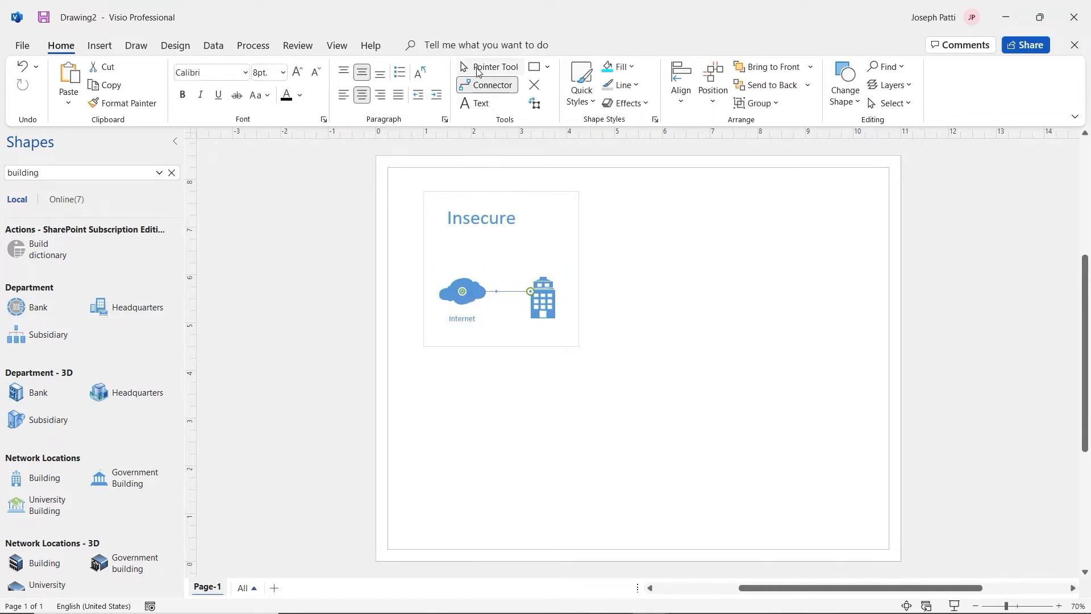
{"action": "left_click", "coordinate": [531, 247]}
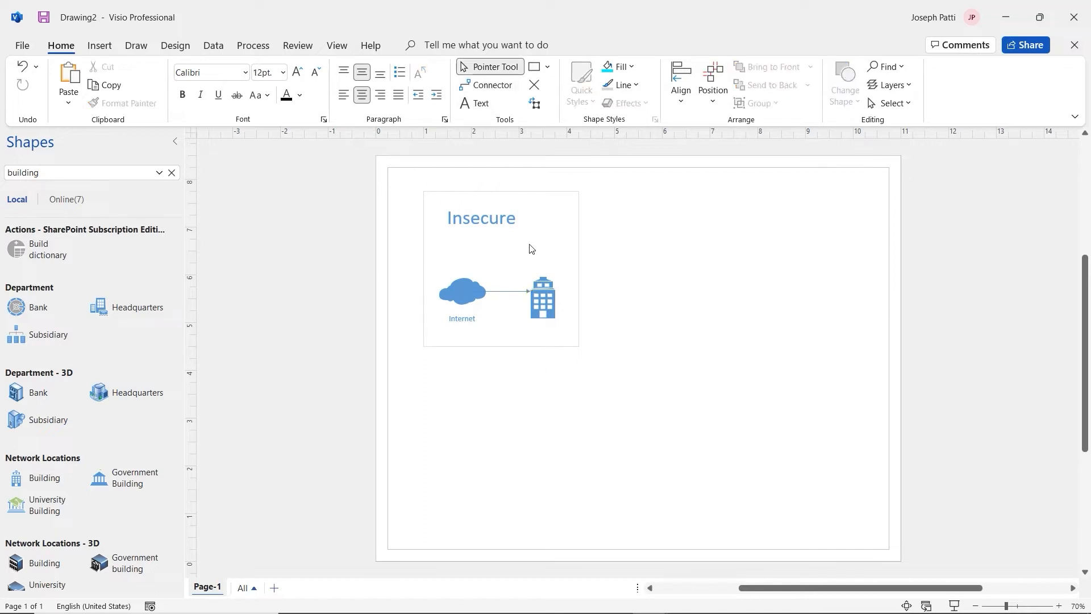
Move the connector's starting point from the cloud's center to the cloud's edge facing the building.
{"action": "left_click", "coordinate": [510, 293]}
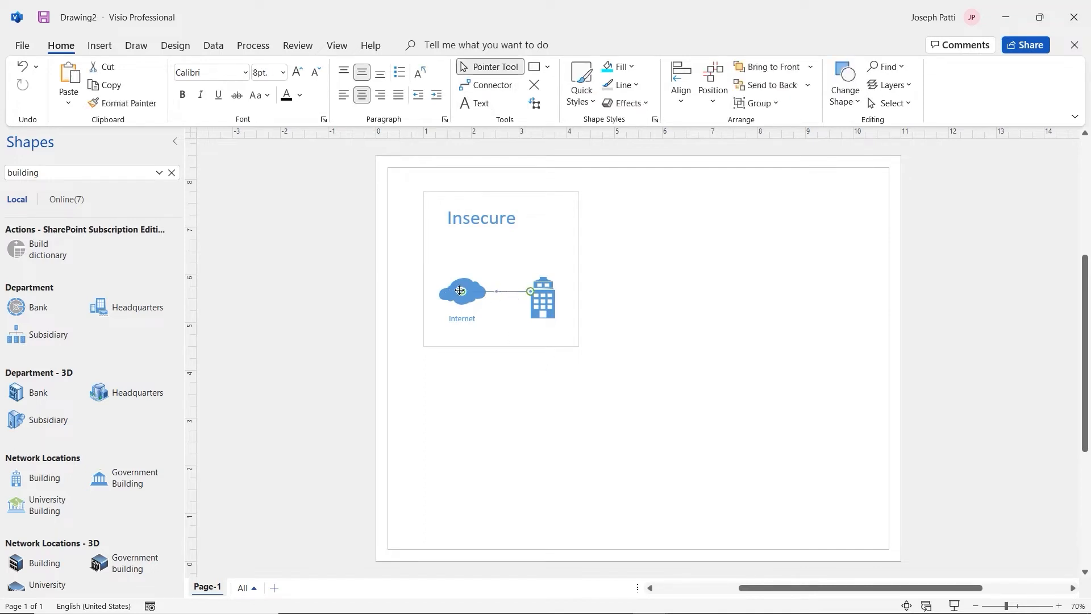
{"action": "left_click_drag", "start_coordinate": [462, 292], "coordinate": [485, 293]}
{"action": "left_click", "coordinate": [531, 262]}
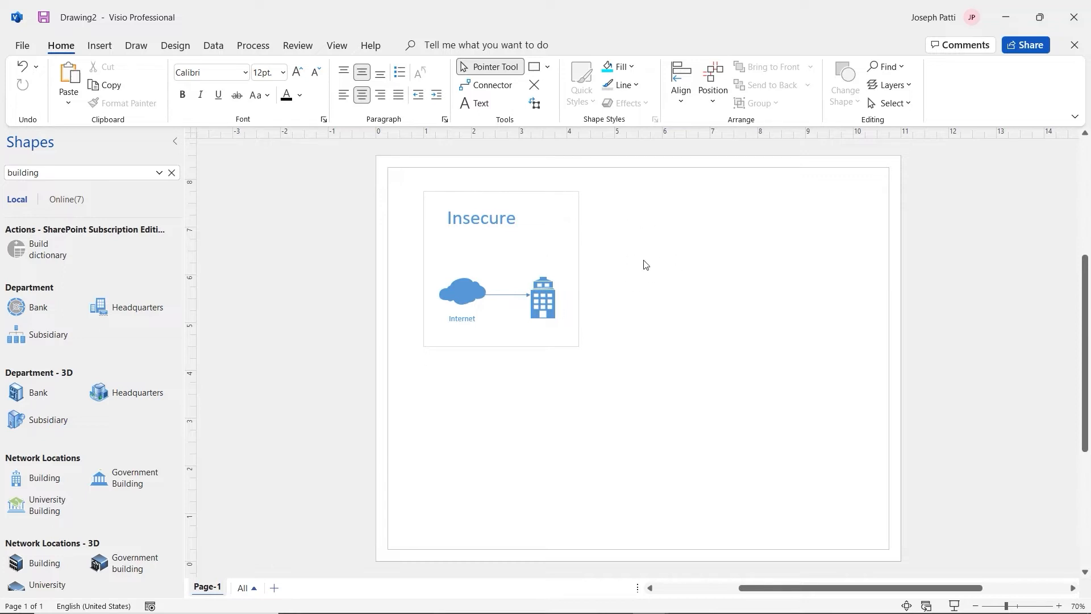
Clear the building search and place a Router and an overlapping Firewall from Network and Peripherals to the right of the Insecure square.
{"action": "left_click", "coordinate": [24, 200]}
{"action": "left_click", "coordinate": [172, 173]}
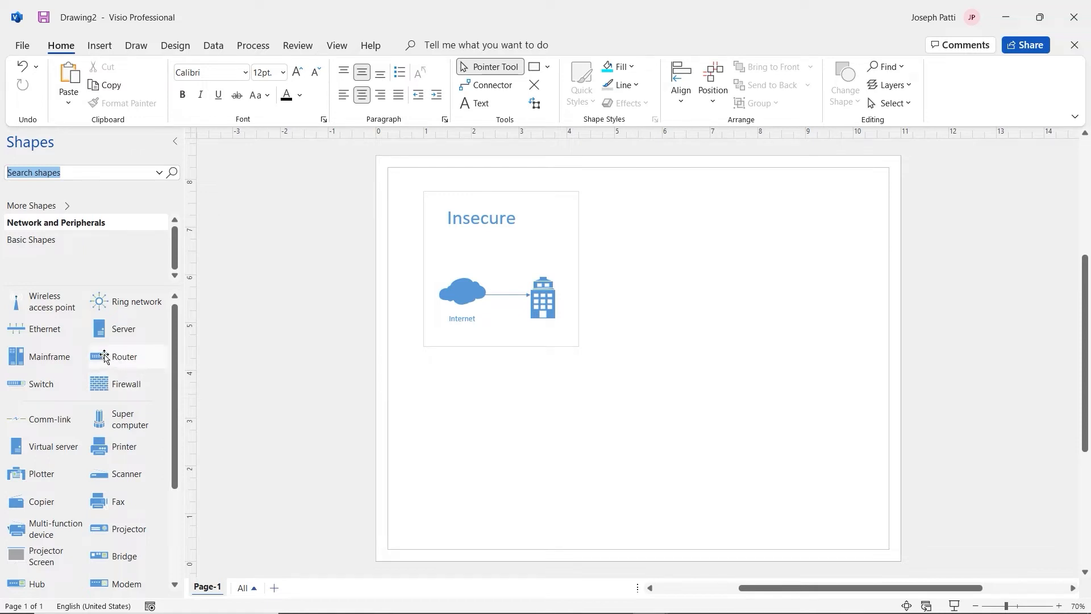
{"action": "left_click_drag", "start_coordinate": [104, 360], "coordinate": [630, 227]}
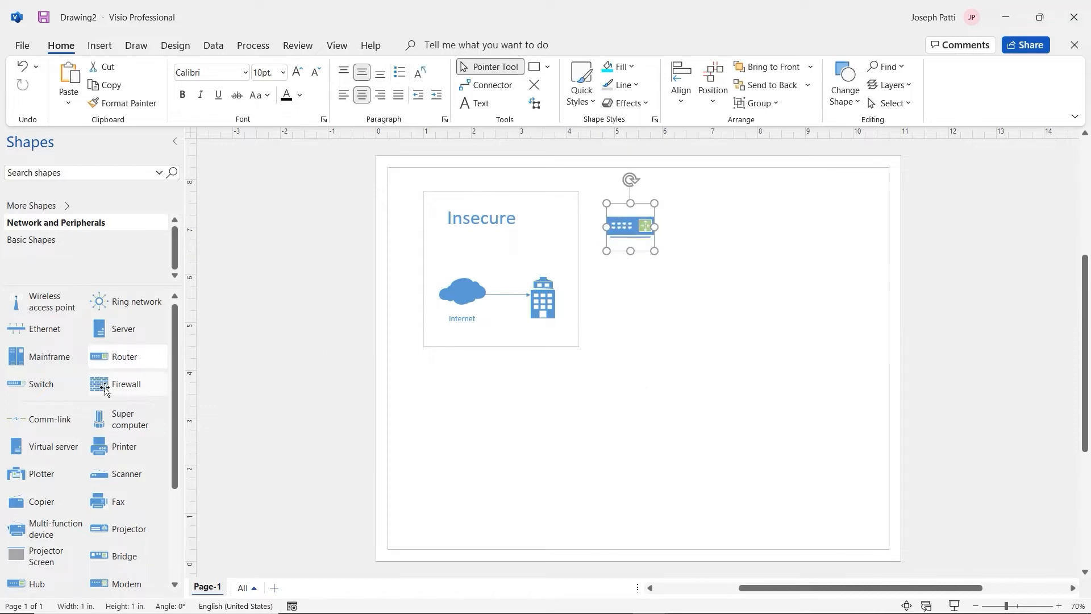
{"action": "left_click_drag", "start_coordinate": [108, 391], "coordinate": [662, 245]}
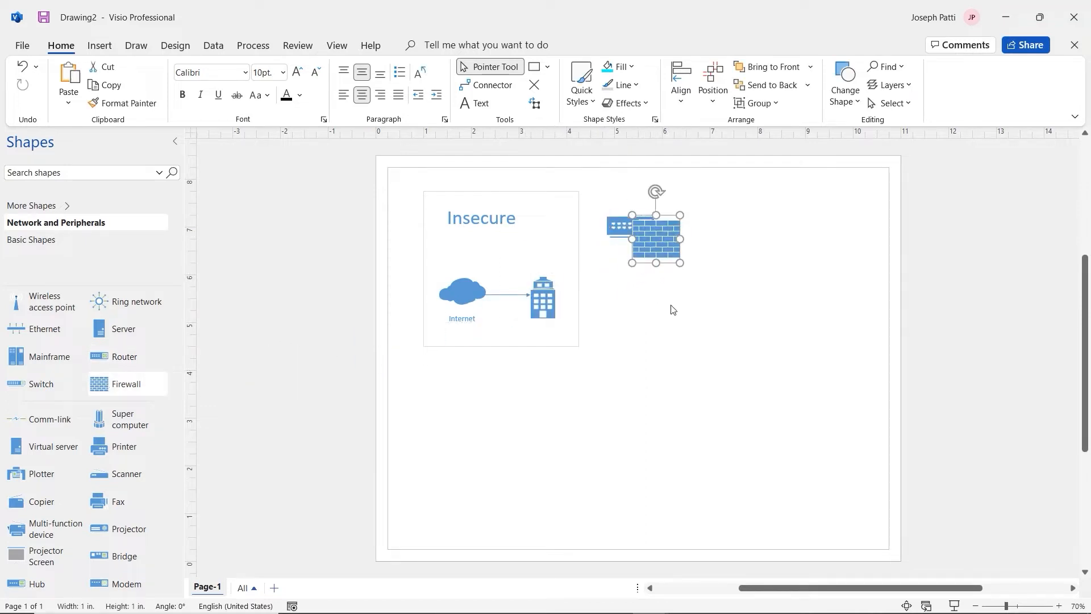
{"action": "left_click", "coordinate": [673, 307]}
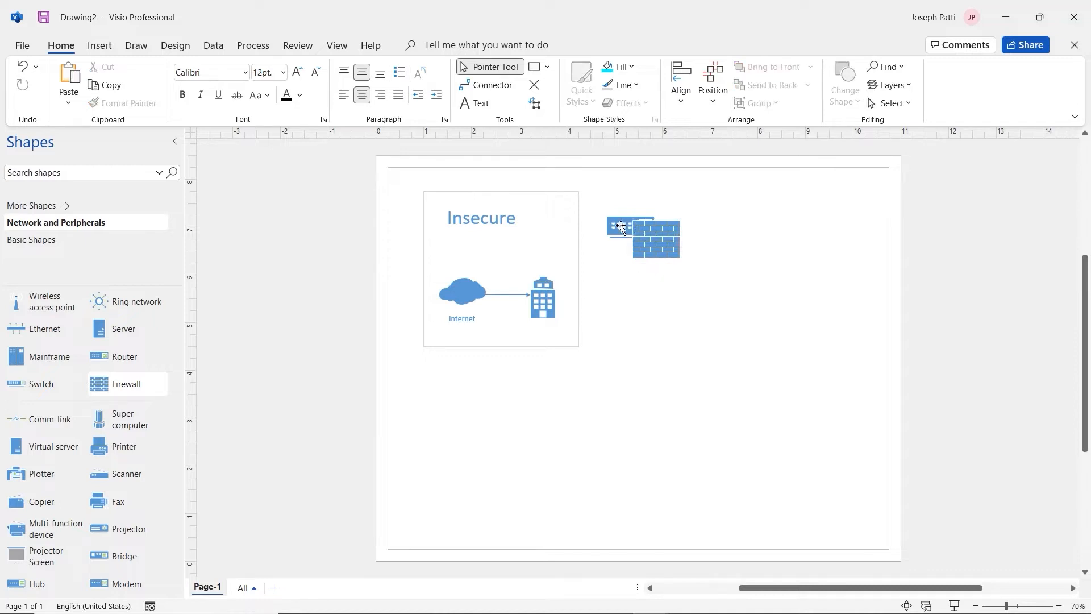
Send the firewall behind the router so the router overlaps it in front.
{"action": "left_click", "coordinate": [651, 242]}
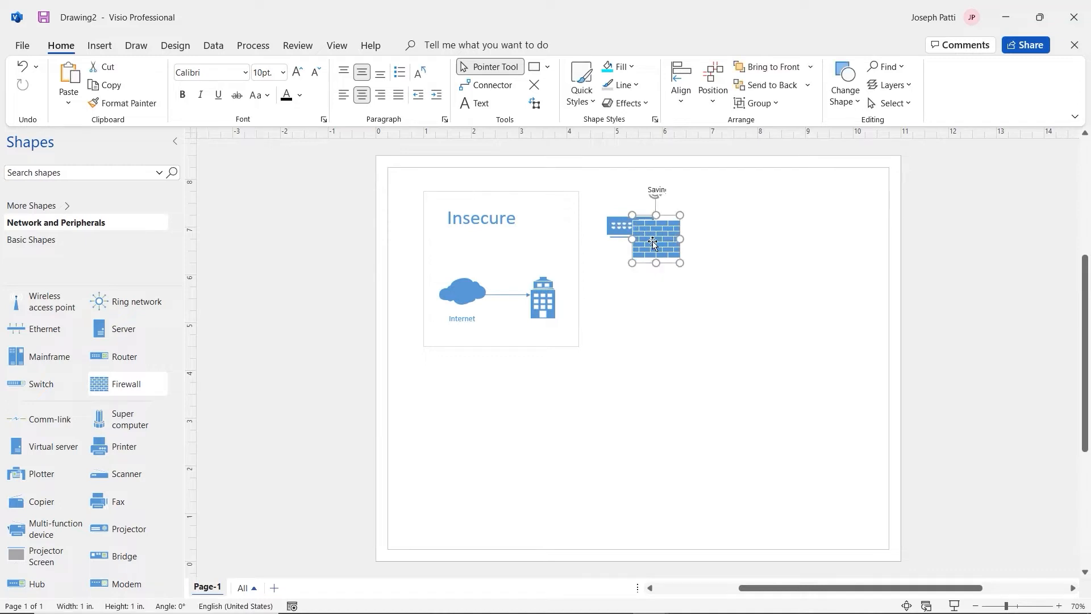
{"action": "left_click", "coordinate": [807, 86]}
{"action": "left_click", "coordinate": [785, 104]}
{"action": "left_click", "coordinate": [654, 344]}
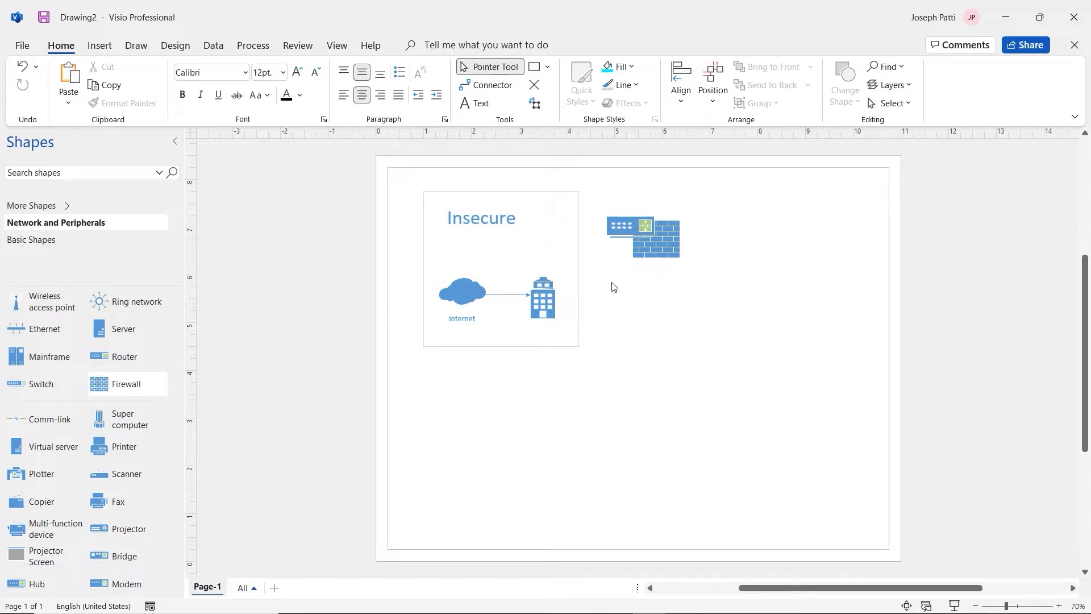
Duplicate the outlined square and the Insecure title, placing the copies to the right of the firewall with the title at the new square's top.
{"action": "left_click", "coordinate": [578, 246]}
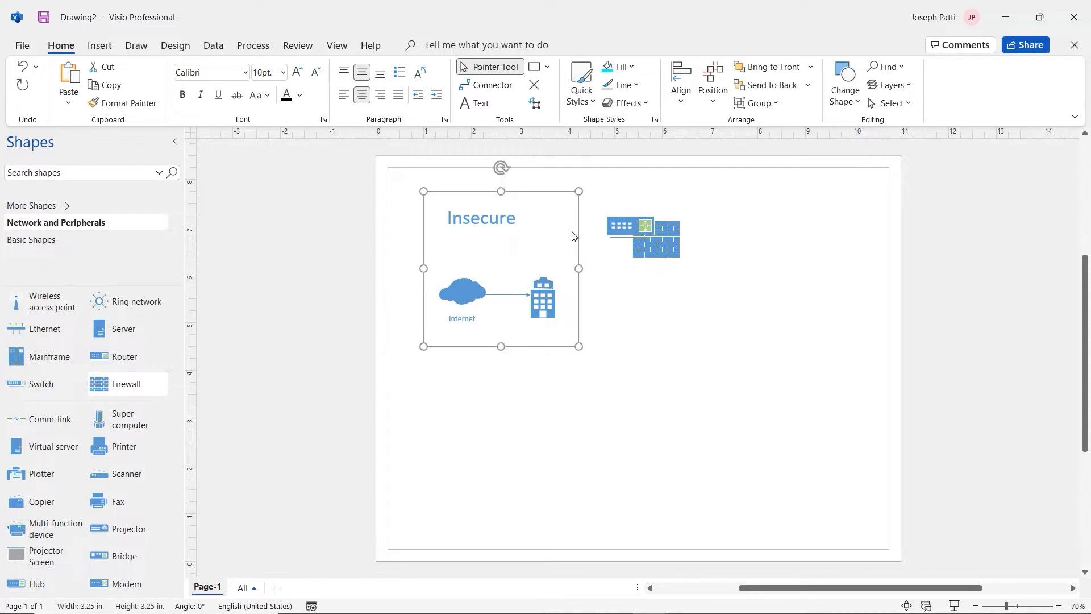
{"action": "left_click_drag", "start_coordinate": [592, 244], "coordinate": [864, 234]}
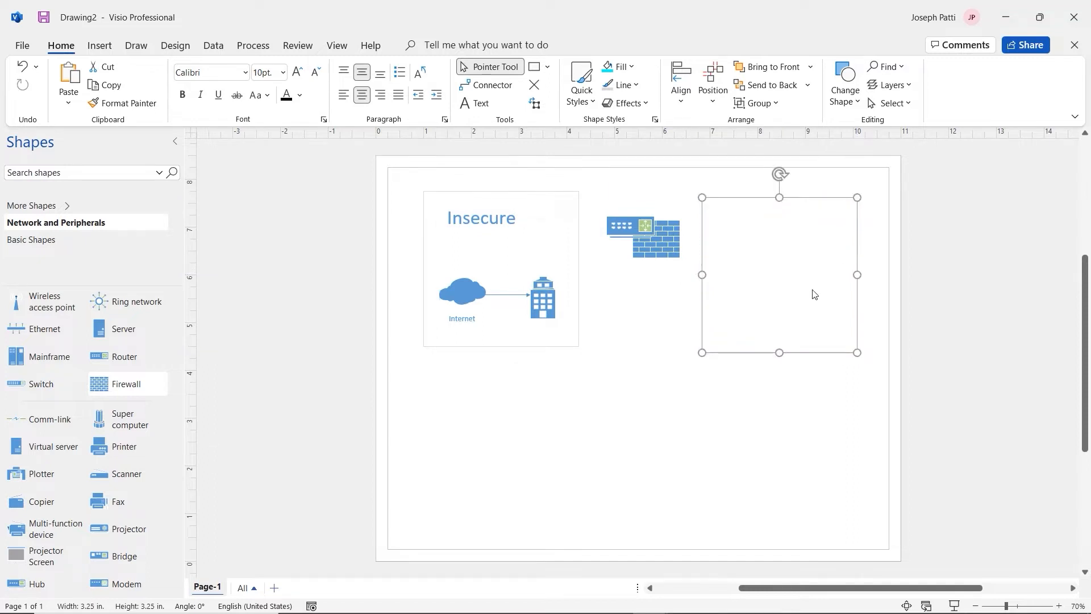
{"action": "left_click", "coordinate": [493, 226]}
{"action": "key", "text": "ctrl+d"}
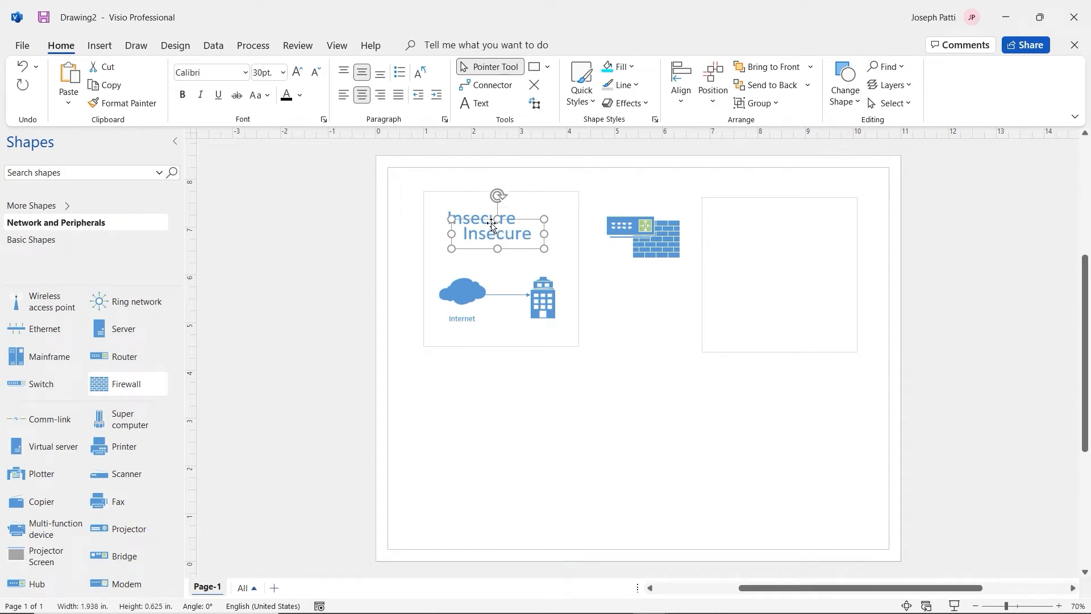
{"action": "left_click_drag", "start_coordinate": [517, 250], "coordinate": [765, 231]}
Change the copied title in the new square to "Secured".
{"action": "double_click", "coordinate": [730, 216]}
{"action": "left_click", "coordinate": [730, 216]}
{"action": "key", "text": "BackSpace"}
{"action": "key", "text": "BackSpace"}
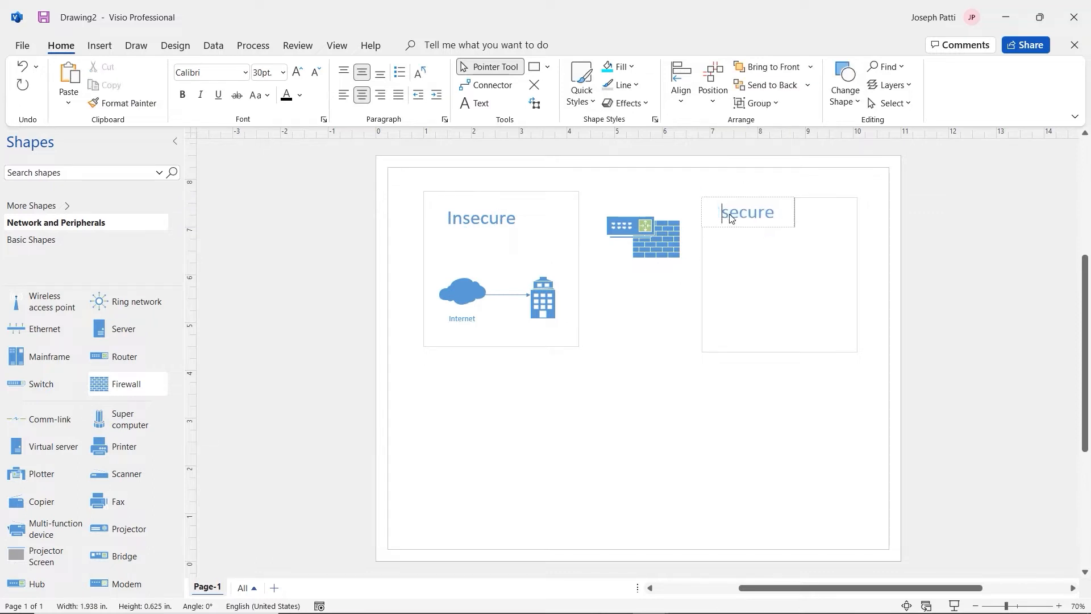
{"action": "key", "text": "Delete"}
{"action": "type", "text": "S"}
{"action": "type", "text": "d"}
{"action": "left_click", "coordinate": [777, 263]}
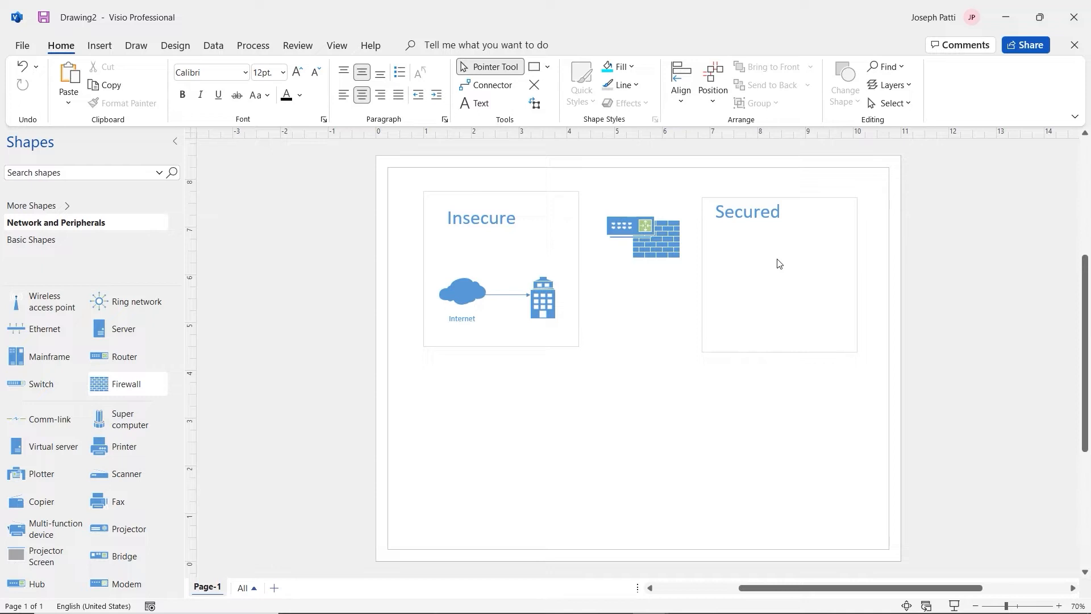
Duplicate the router four times, placing one copy below the Secured title and the other three in a row beneath it.
{"action": "left_click", "coordinate": [623, 231]}
{"action": "left_click_drag", "start_coordinate": [623, 230], "coordinate": [763, 241]}
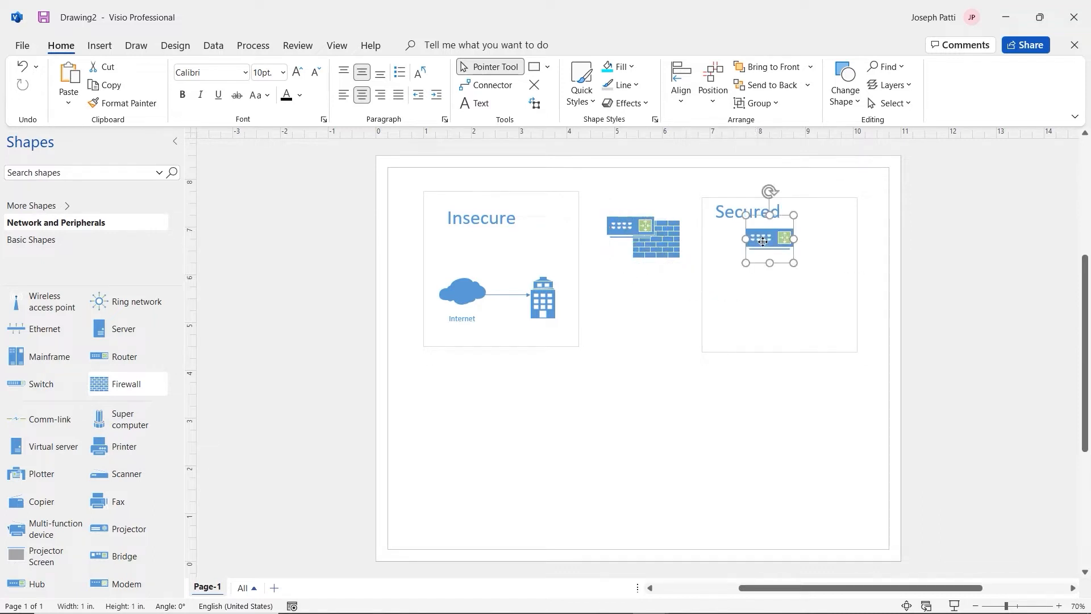
{"action": "left_click", "coordinate": [631, 230]}
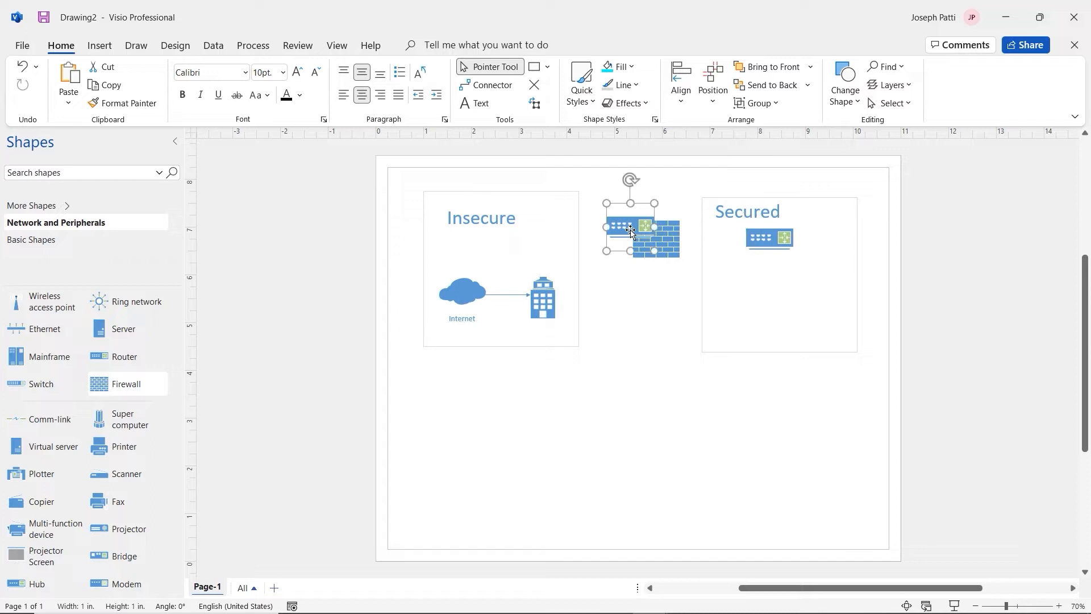
{"action": "key", "text": "ctrl+d"}
{"action": "key", "text": "ctrl+d"}
{"action": "key", "text": "ctrl+d"}
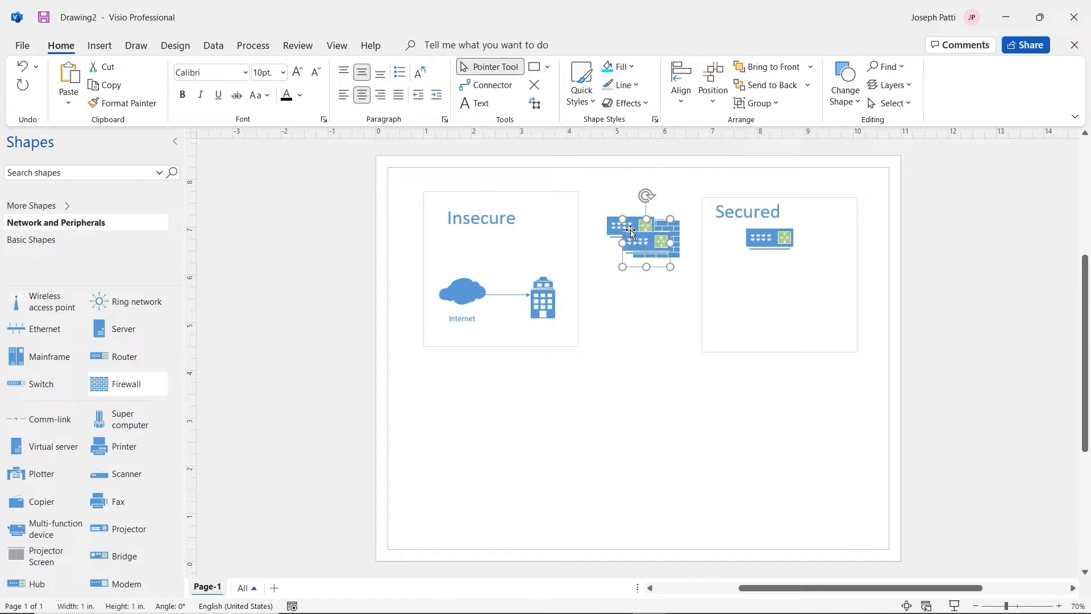
{"action": "left_click_drag", "start_coordinate": [669, 279], "coordinate": [724, 298]}
{"action": "left_click_drag", "start_coordinate": [678, 255], "coordinate": [809, 300]}
{"action": "left_click_drag", "start_coordinate": [667, 246], "coordinate": [869, 300]}
Enlarge the Secured square to about 3.917 in per side and spread its routers apart, with the single router above the middle one.
{"action": "left_click", "coordinate": [857, 232]}
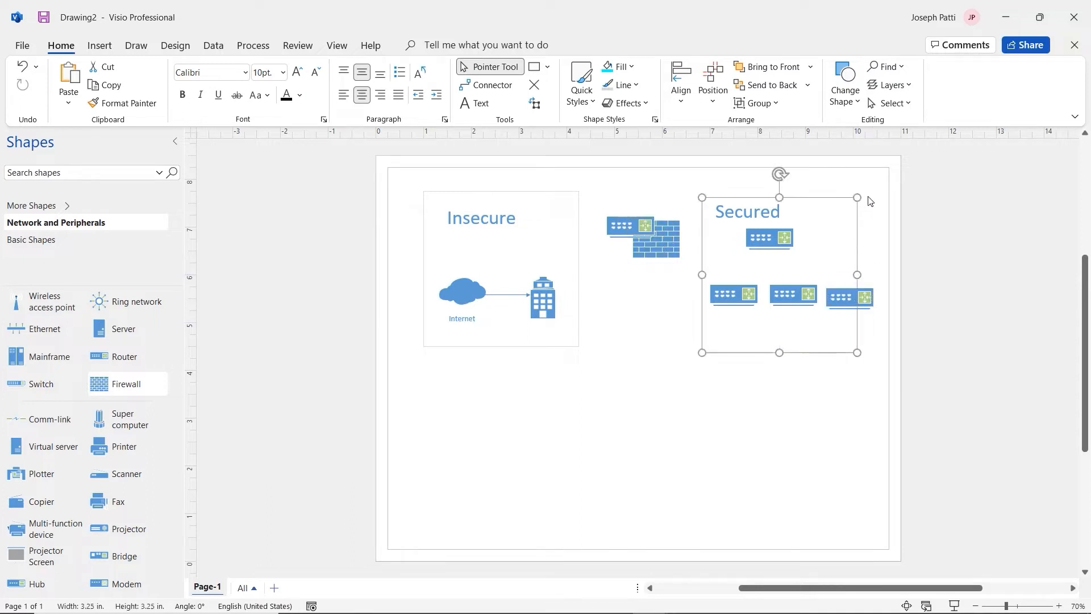
{"action": "left_click_drag", "start_coordinate": [863, 278], "coordinate": [894, 286]}
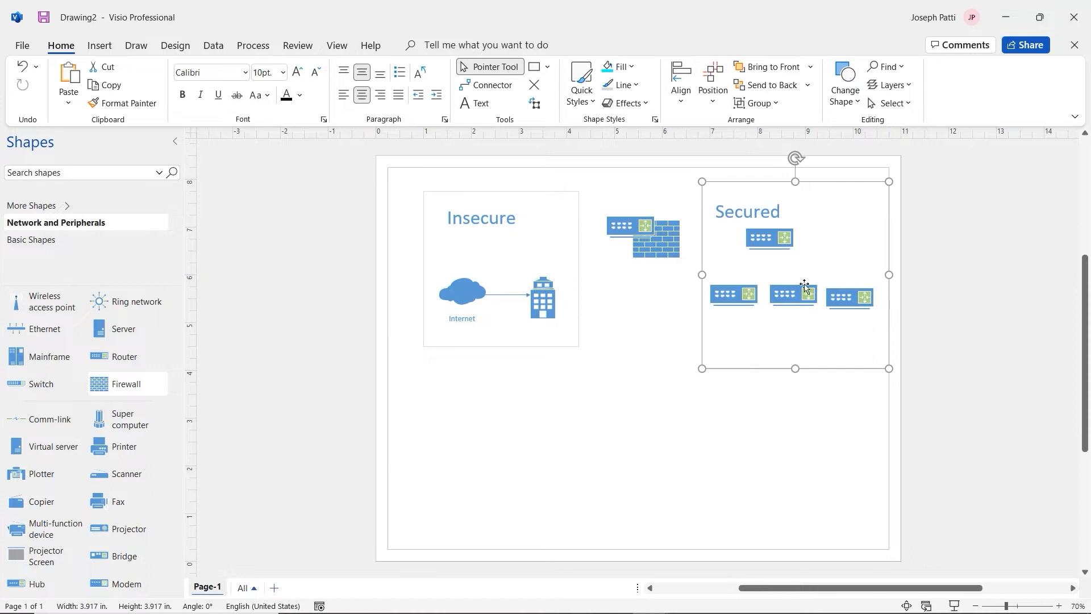
{"action": "left_click_drag", "start_coordinate": [774, 234], "coordinate": [808, 238]}
{"action": "left_click_drag", "start_coordinate": [807, 298], "coordinate": [847, 307]}
{"action": "left_click_drag", "start_coordinate": [847, 306], "coordinate": [877, 300]}
{"action": "left_click", "coordinate": [841, 333]}
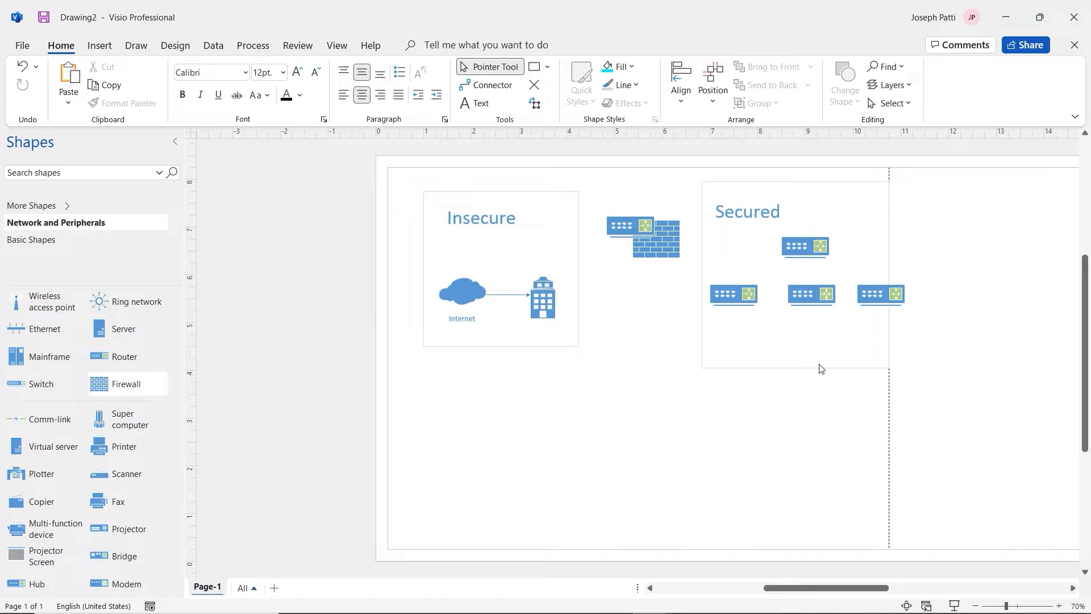
Place a Server below the rightmost router of the Secured row and open the Computers and Monitors shapes.
{"action": "left_click_drag", "start_coordinate": [116, 326], "coordinate": [882, 358]}
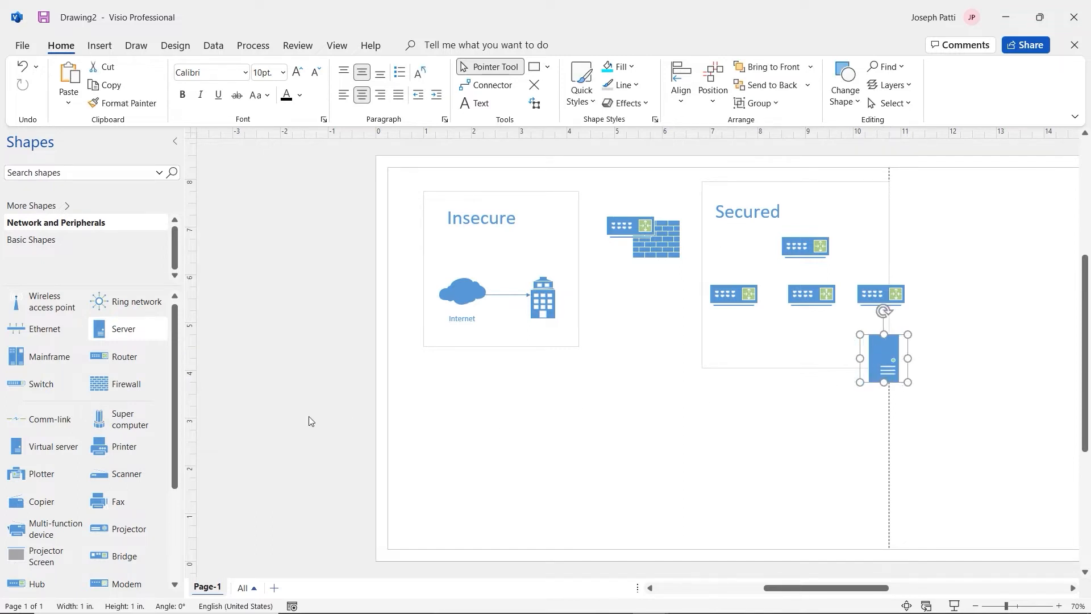
{"action": "scroll", "coordinate": [170, 384], "scroll_direction": "down", "scroll_amount": 5}
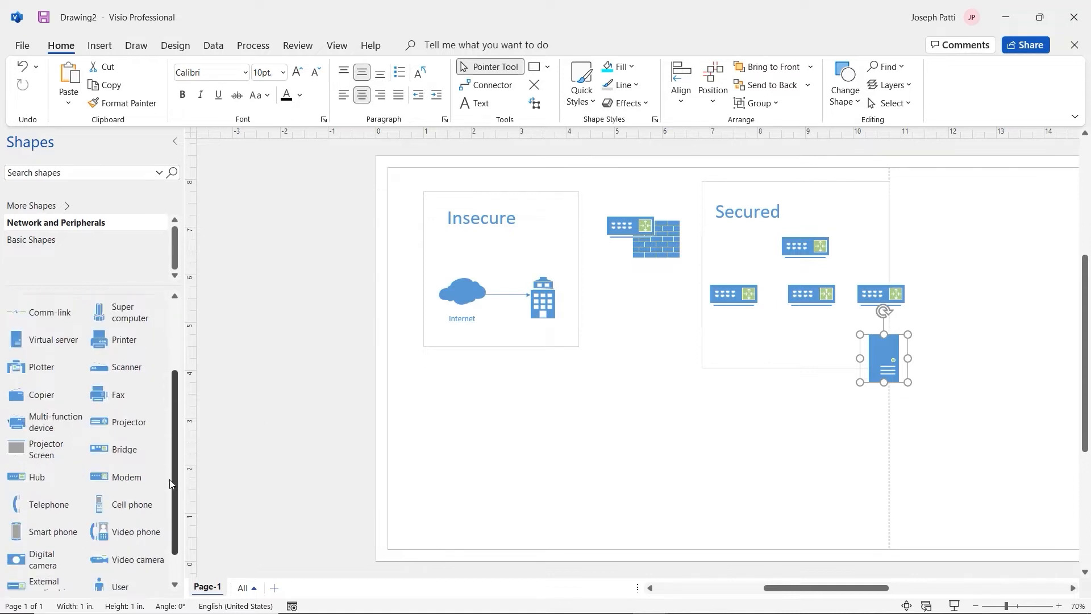
{"action": "scroll", "coordinate": [170, 484], "scroll_direction": "up", "scroll_amount": 5}
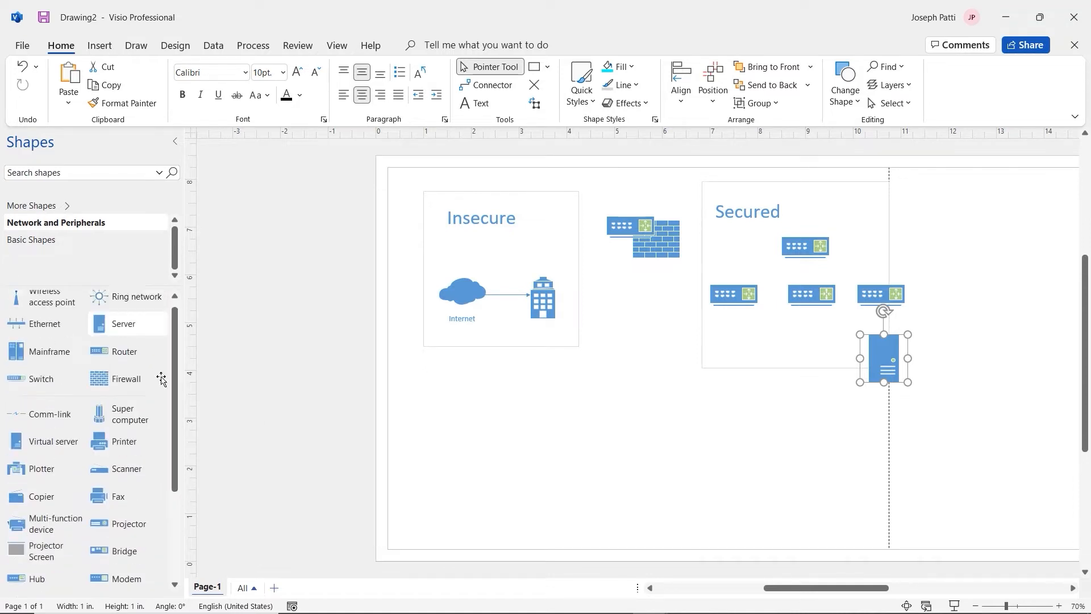
{"action": "scroll", "coordinate": [177, 281], "scroll_direction": "up", "scroll_amount": 1}
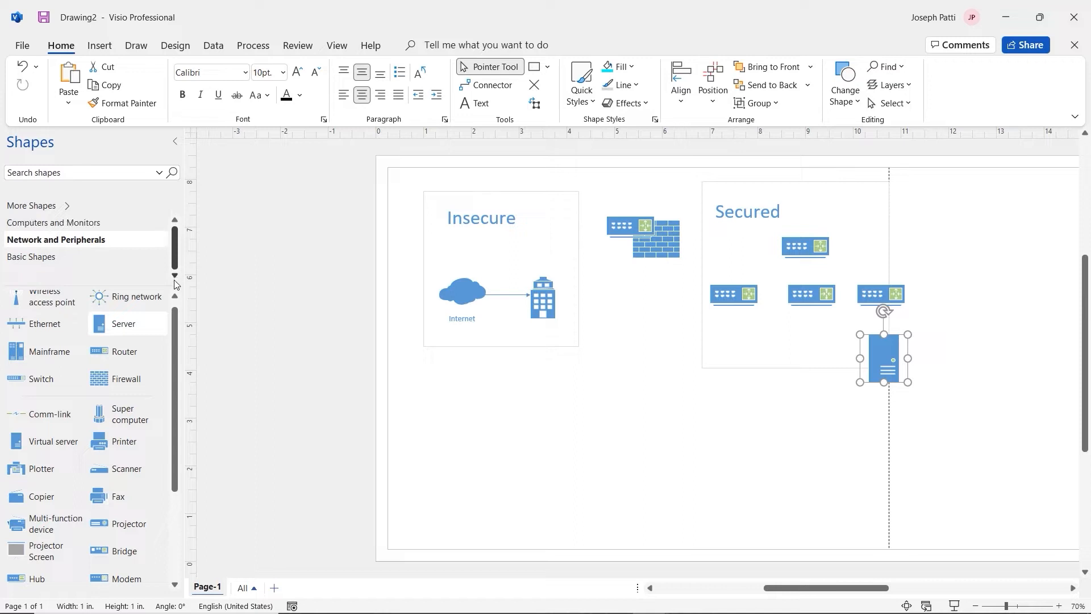
{"action": "left_click", "coordinate": [84, 225]}
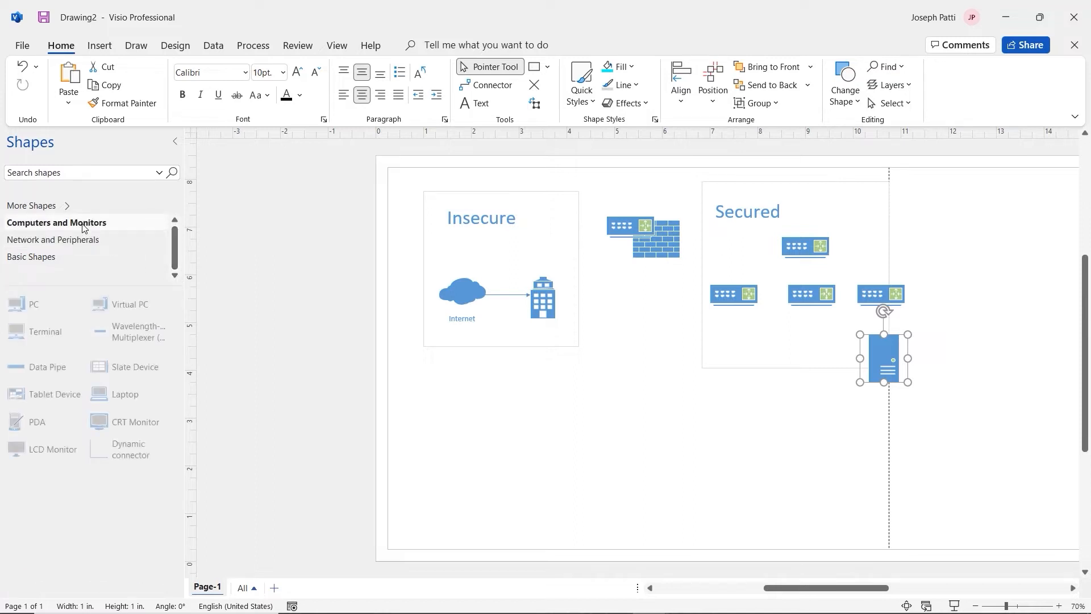
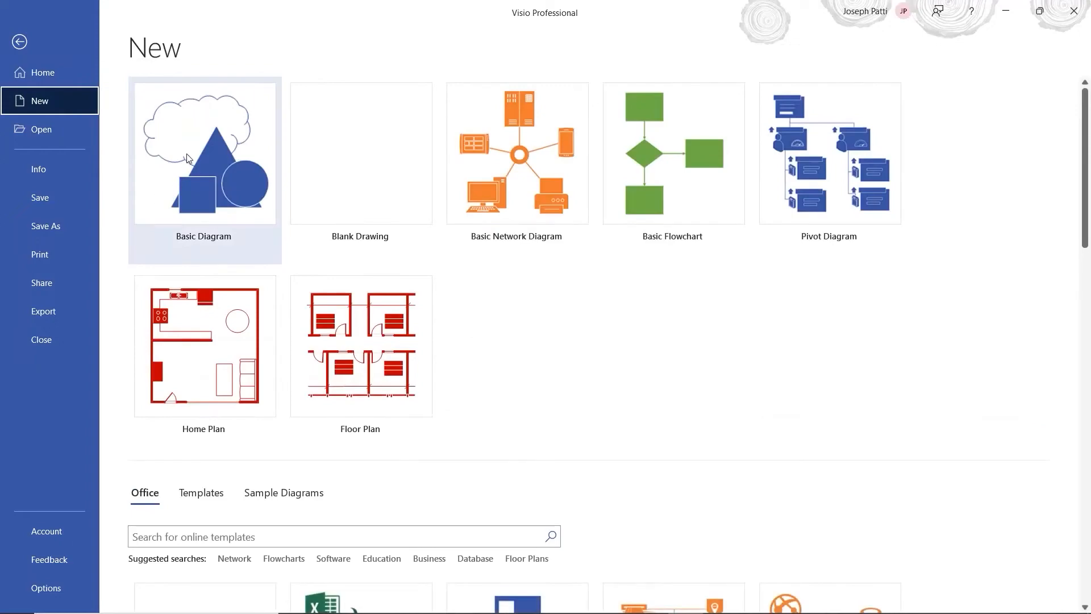
Create a new drawing from the Basic Diagram template and open the saved custom stencil from My Shapes.
{"action": "left_click", "coordinate": [203, 189]}
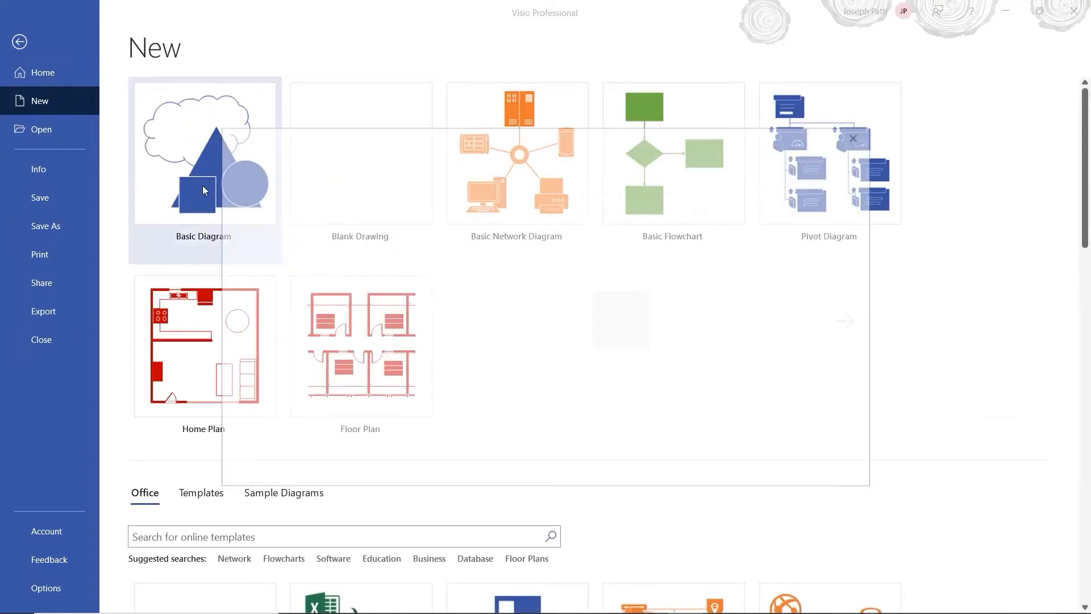
{"action": "left_click", "coordinate": [624, 321]}
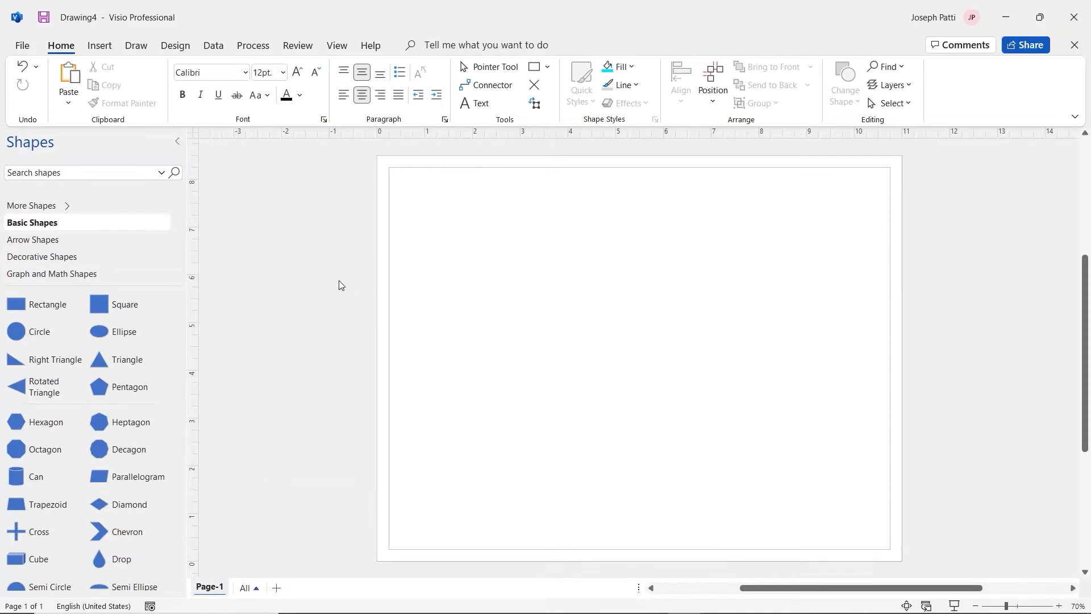
{"action": "left_click", "coordinate": [81, 208]}
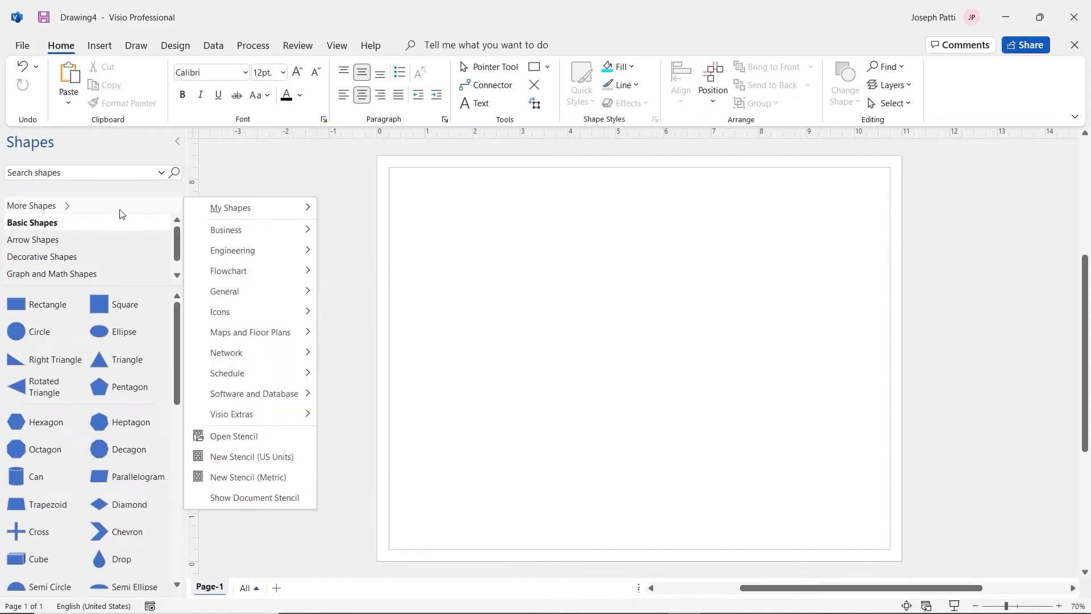
{"action": "mouse_move", "coordinate": [228, 207]}
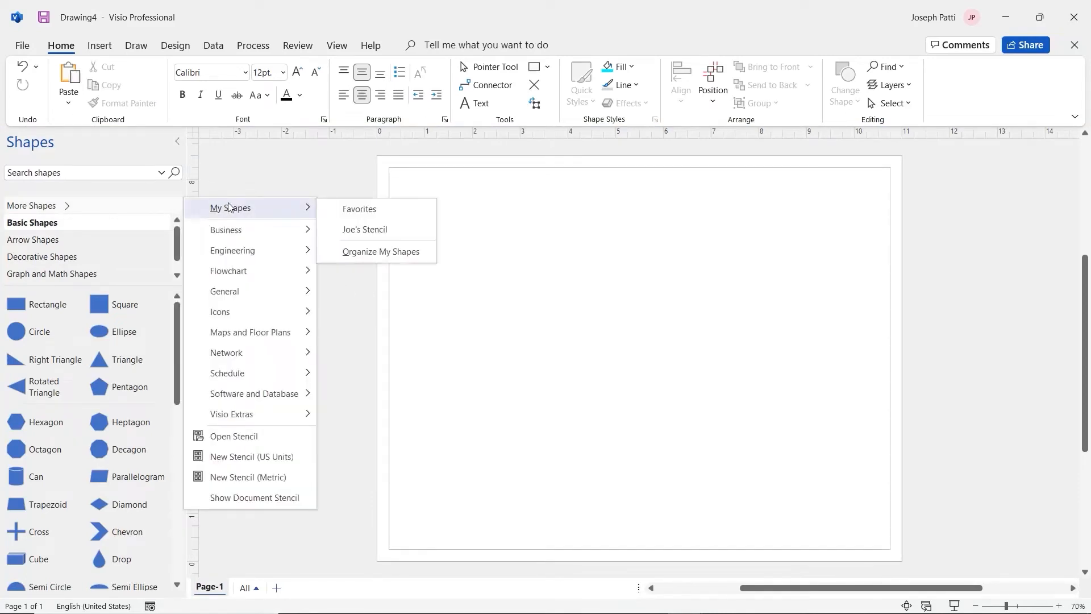
{"action": "left_click", "coordinate": [375, 231]}
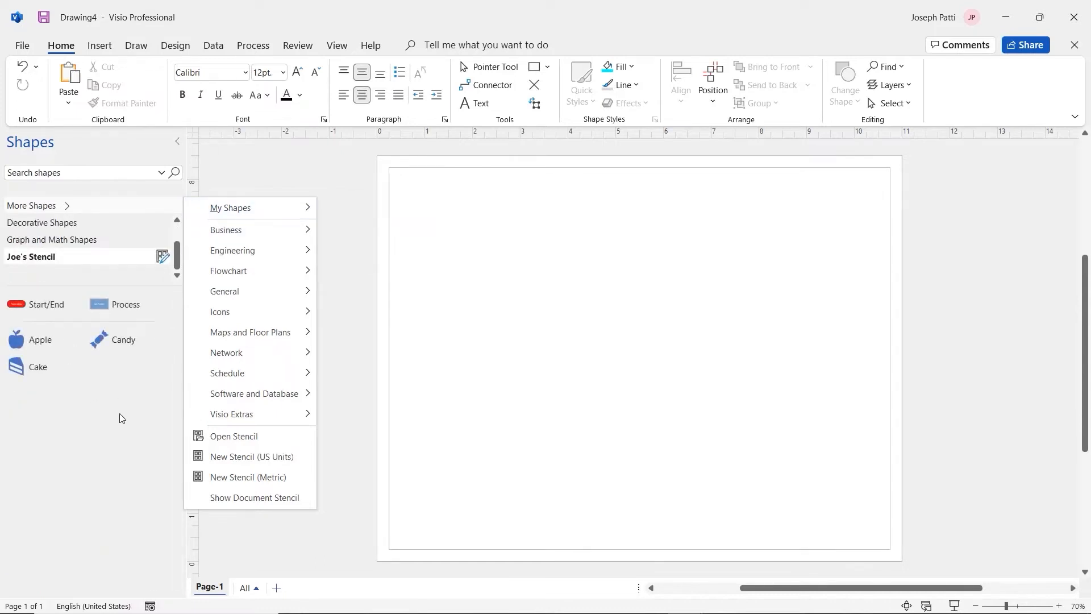
{"action": "left_click", "coordinate": [349, 230]}
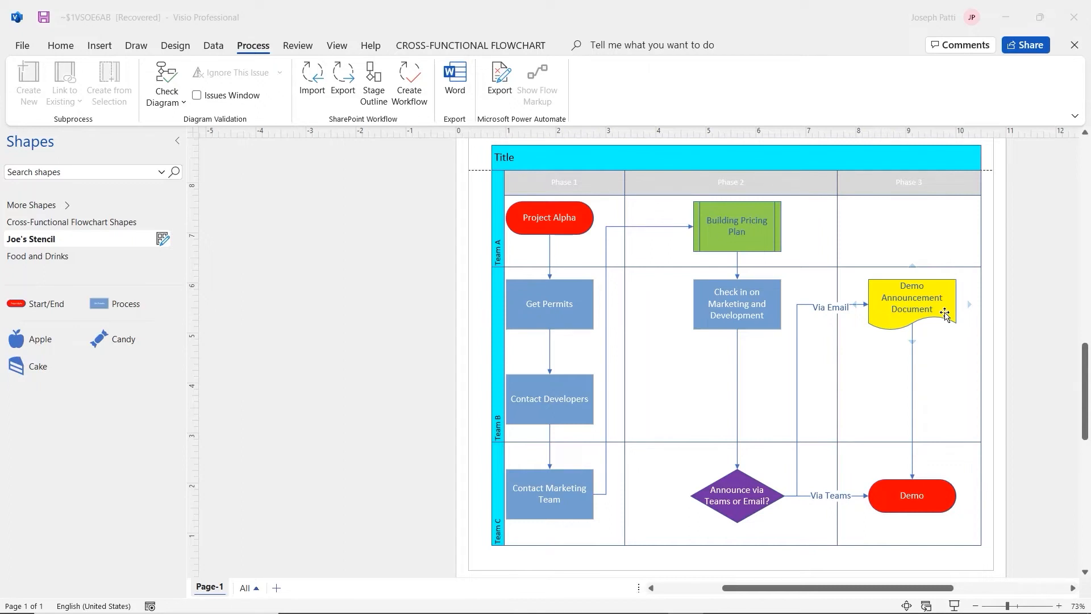
Open the hyperlink settings for the yellow Demo Announcement Document shape in Phase 3 of the cross-functional flowchart.
{"action": "left_click", "coordinate": [891, 319]}
{"action": "left_click", "coordinate": [890, 319]}
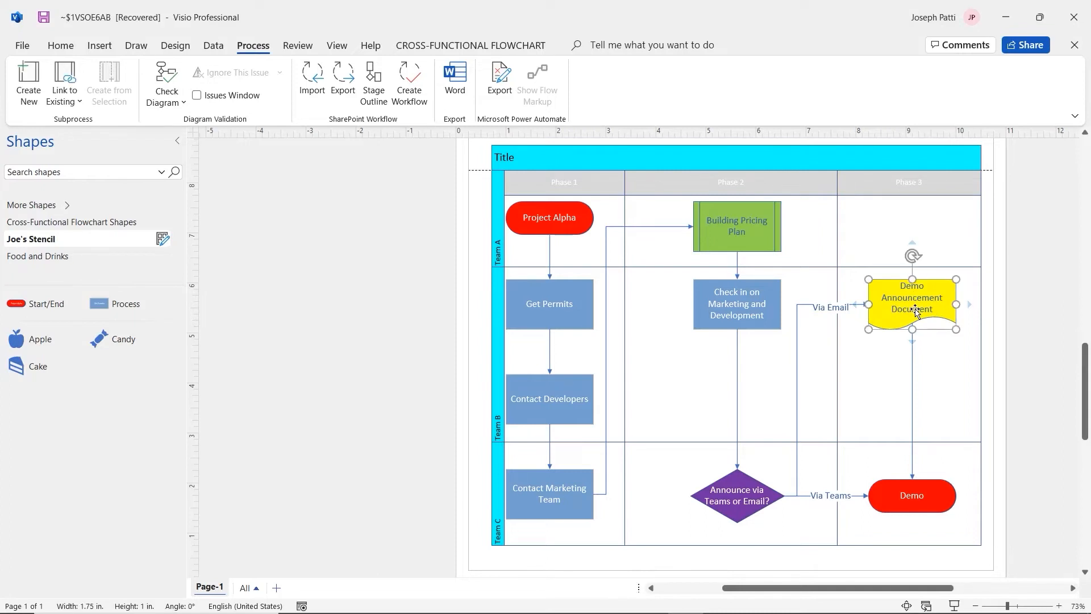
{"action": "left_click", "coordinate": [109, 49]}
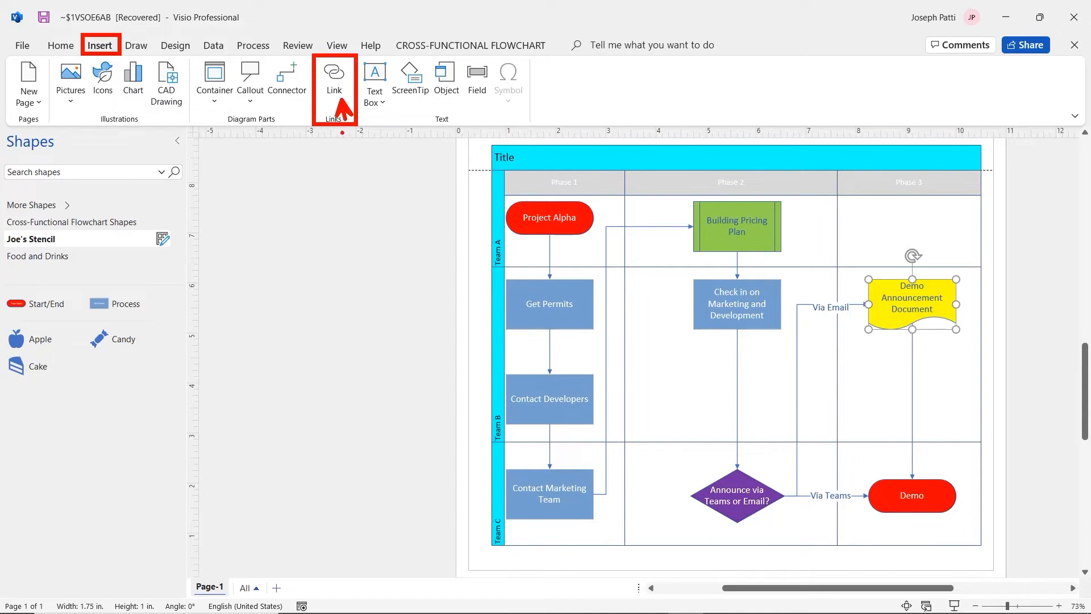
{"action": "left_click", "coordinate": [333, 91]}
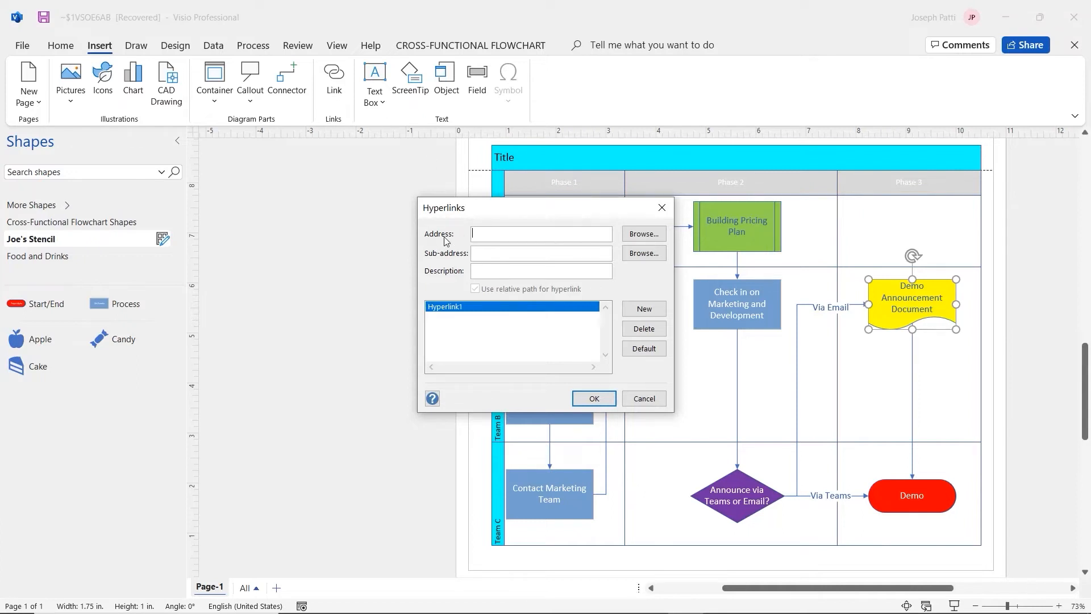
{"action": "left_click", "coordinate": [633, 239]}
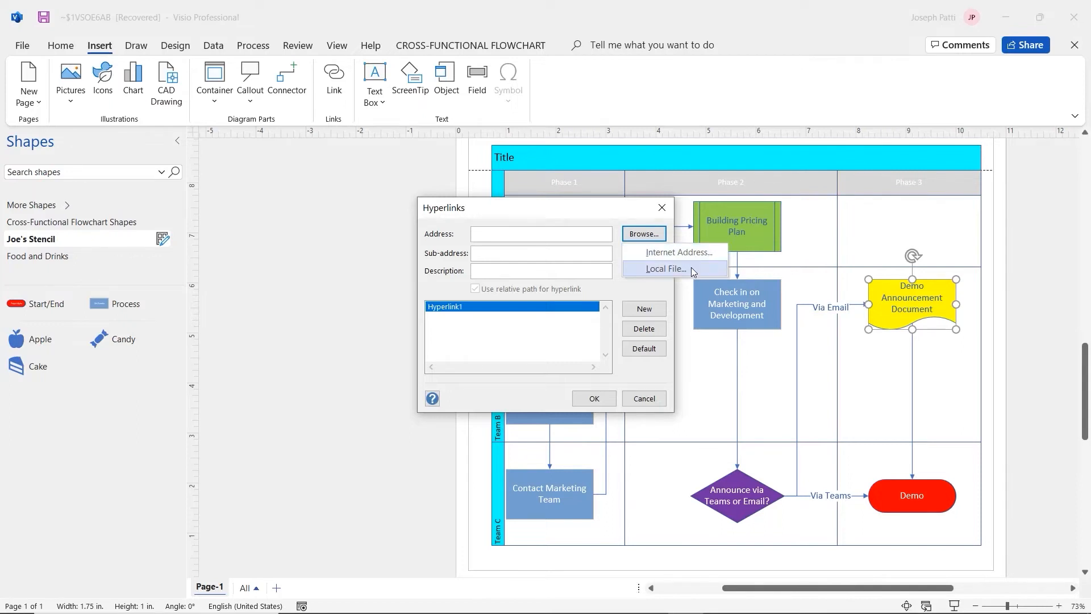
{"action": "left_click", "coordinate": [642, 237]}
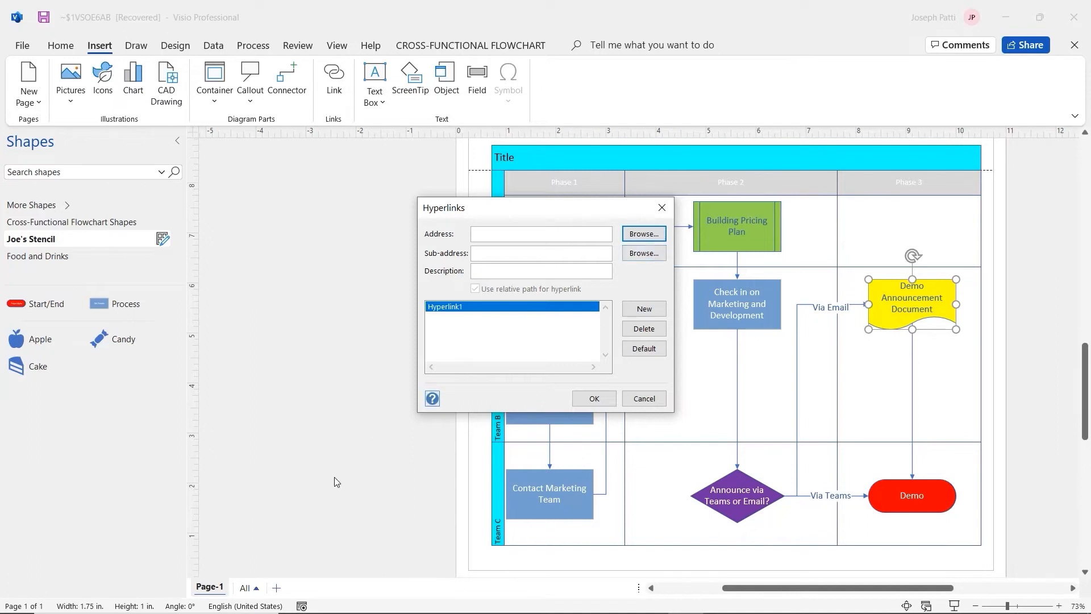
{"action": "left_click", "coordinate": [657, 256]}
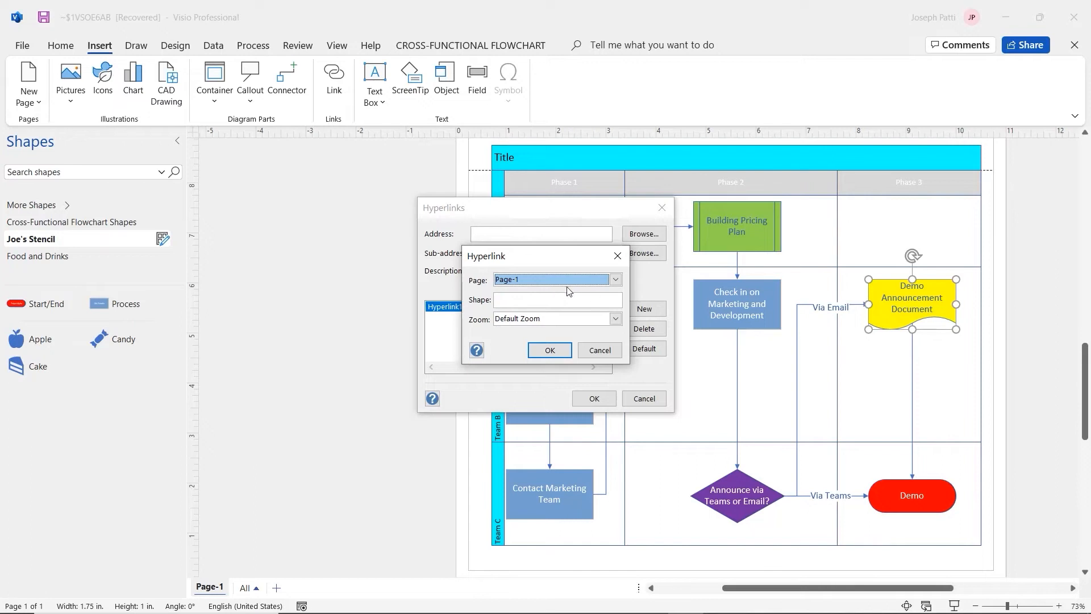
{"action": "left_click", "coordinate": [607, 349]}
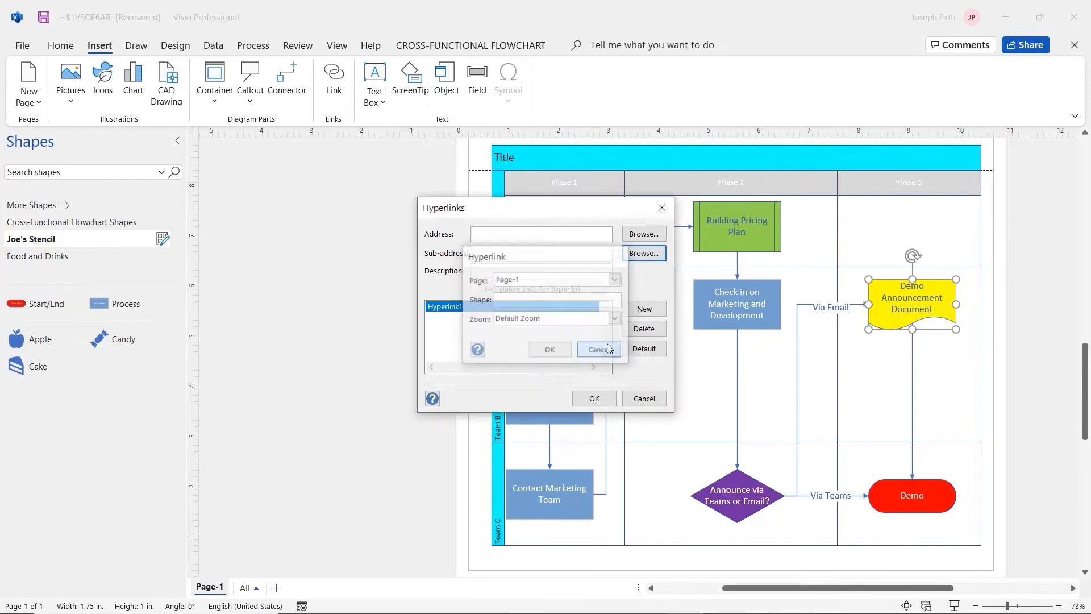
Browse for a local file as the link address and open the Word folder inside My Training Lessons on the Desktop.
{"action": "left_click", "coordinate": [644, 234]}
{"action": "left_click", "coordinate": [661, 270]}
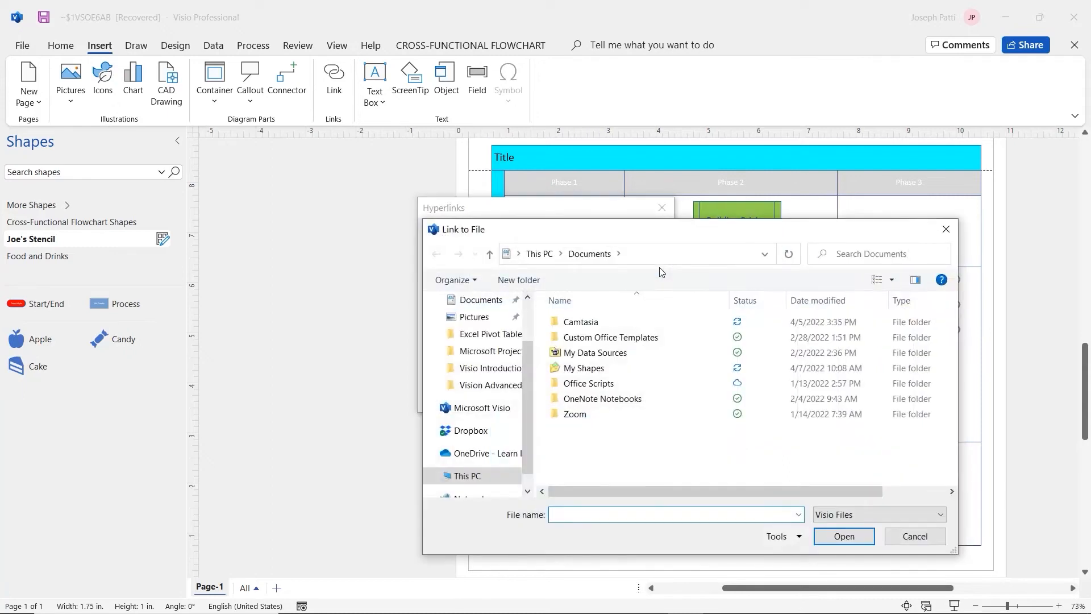
{"action": "left_click_drag", "start_coordinate": [676, 239], "coordinate": [561, 139]}
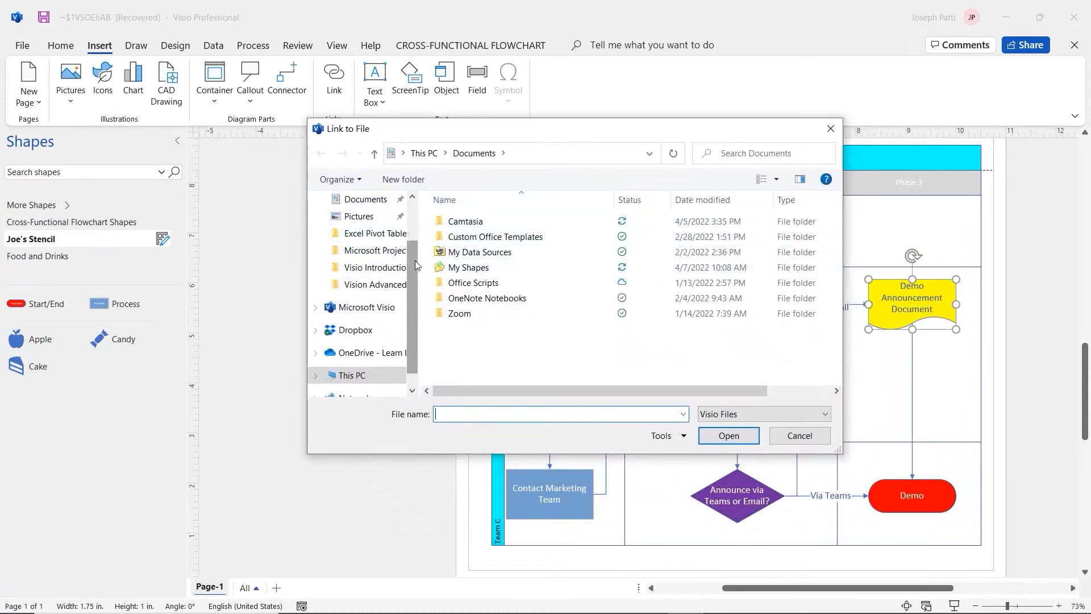
{"action": "left_click_drag", "start_coordinate": [415, 265], "coordinate": [414, 220]}
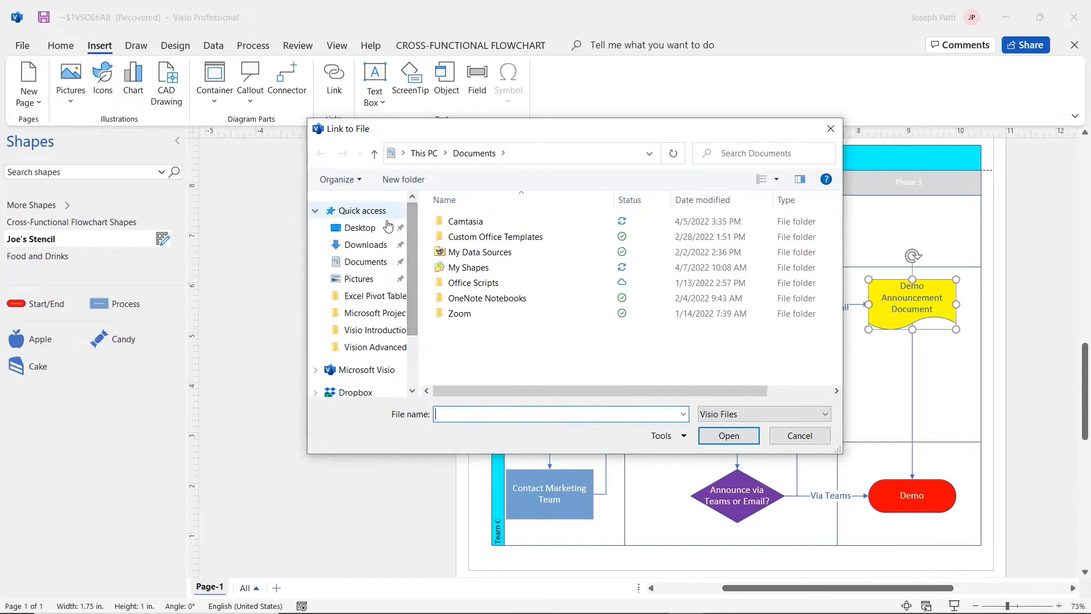
{"action": "left_click", "coordinate": [365, 228]}
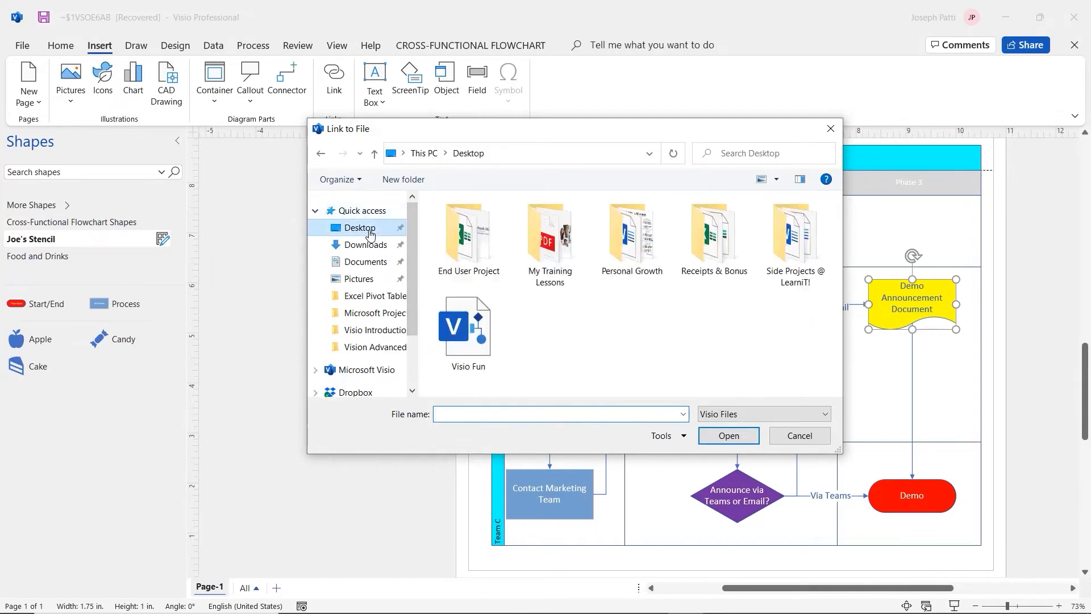
{"action": "double_click", "coordinate": [549, 239]}
{"action": "scroll", "coordinate": [470, 341], "scroll_direction": "down", "scroll_amount": 5}
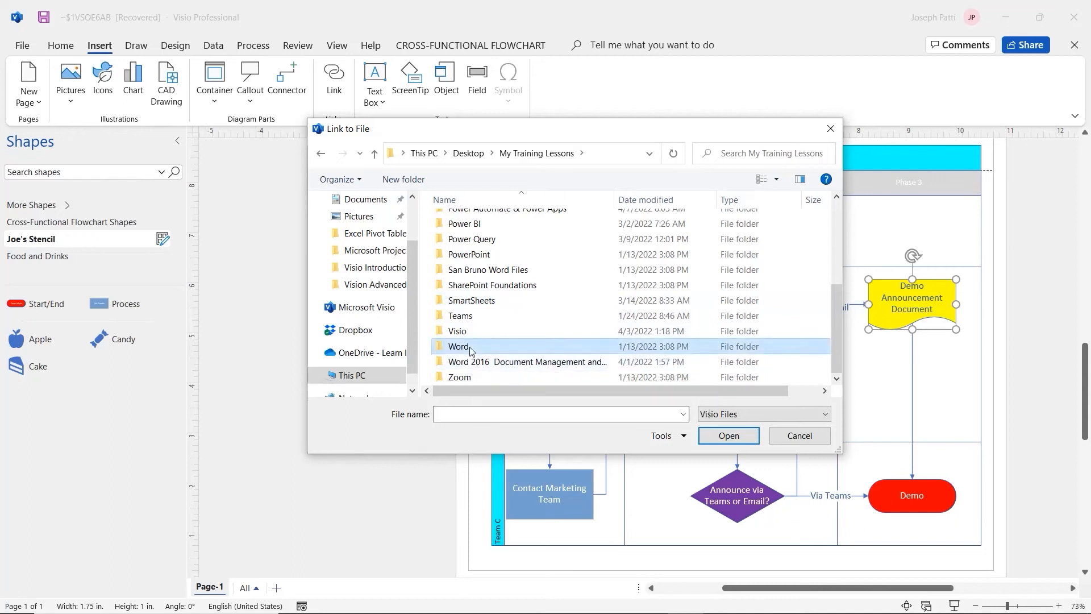
{"action": "double_click", "coordinate": [469, 348]}
{"action": "double_click", "coordinate": [466, 223]}
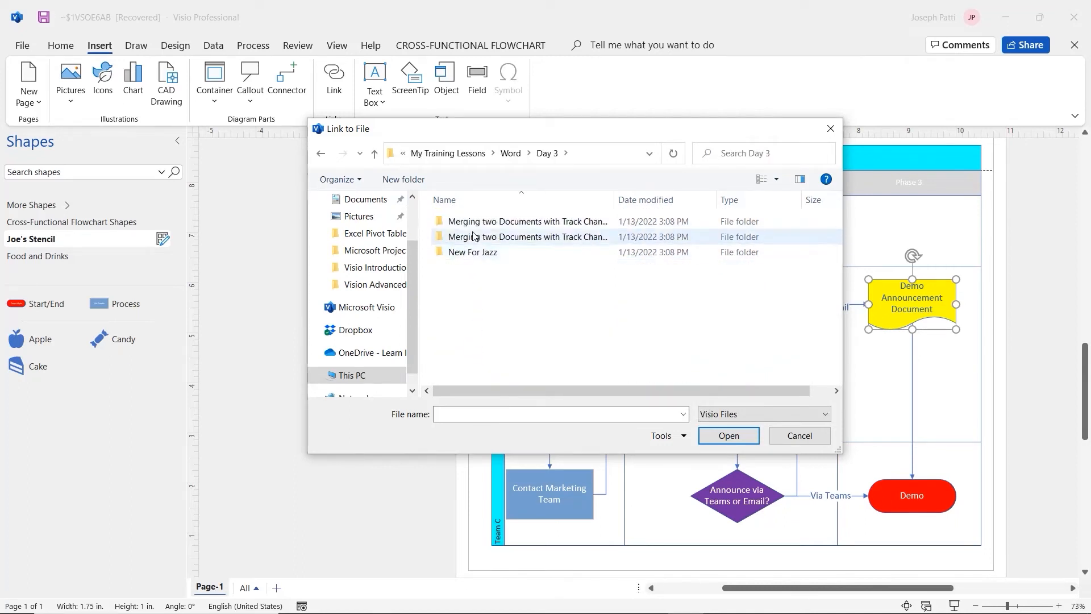
{"action": "double_click", "coordinate": [475, 252]}
{"action": "left_click", "coordinate": [375, 154]}
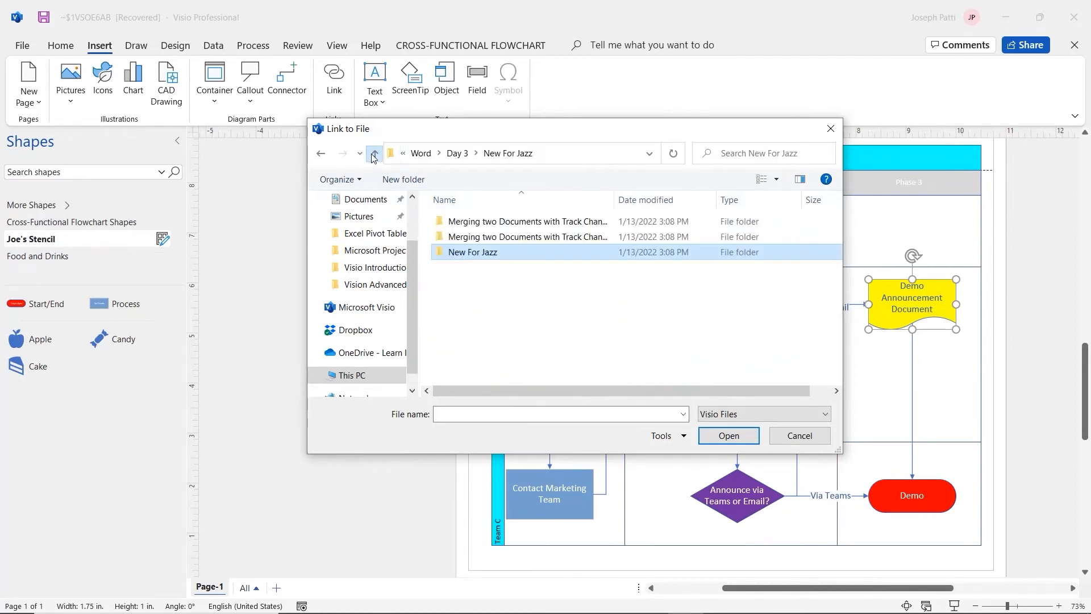
{"action": "left_click", "coordinate": [374, 154]}
Open word_samples > word_samples > New For Jazz, show All Files, and choose JAZZ Start as the link address.
{"action": "double_click", "coordinate": [456, 237]}
{"action": "double_click", "coordinate": [465, 223]}
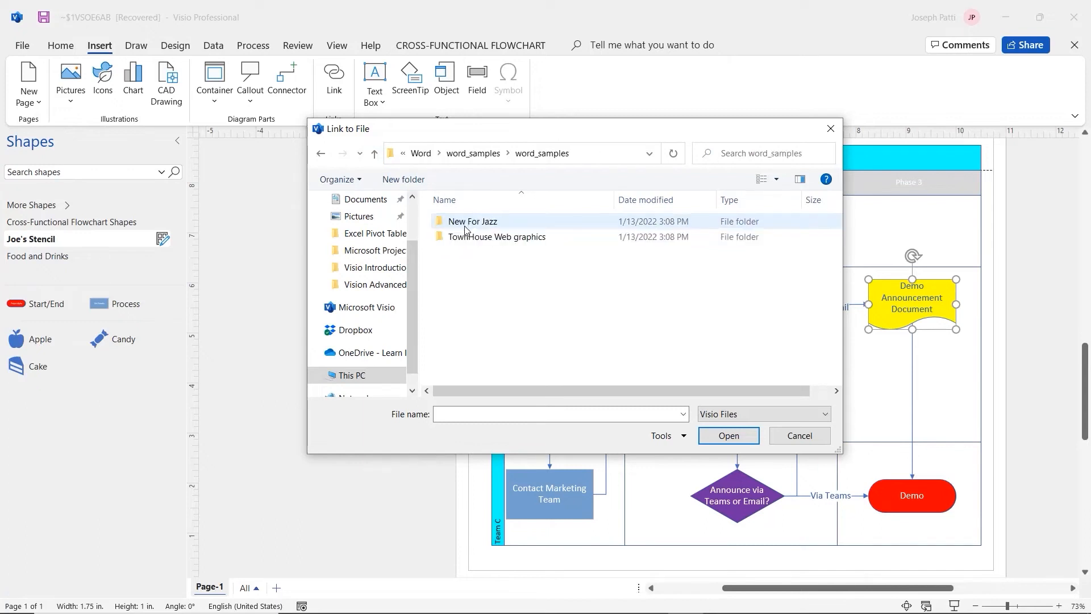
{"action": "double_click", "coordinate": [467, 222]}
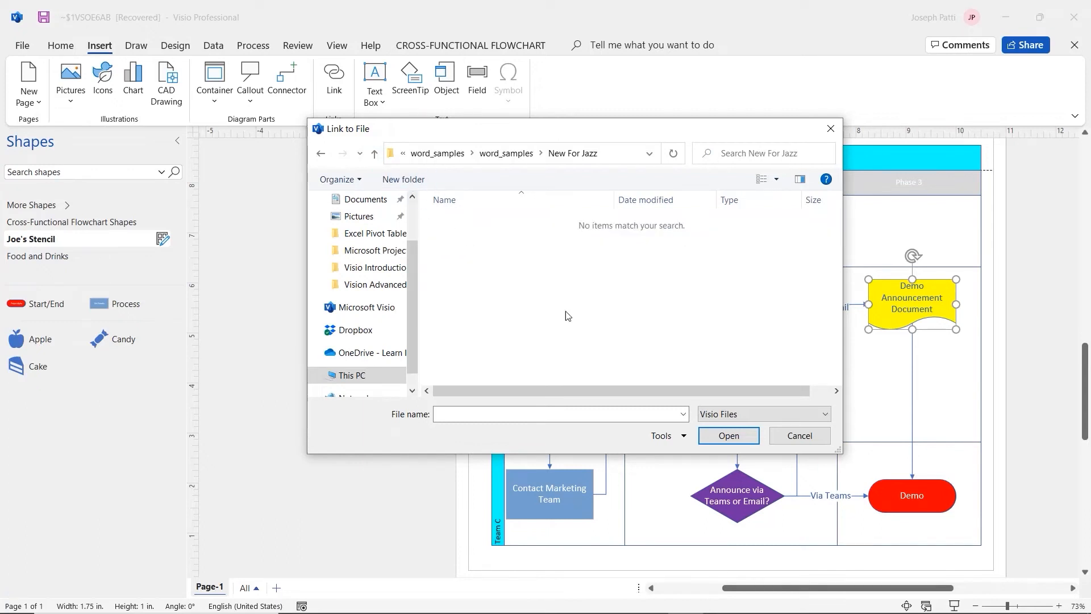
{"action": "left_click", "coordinate": [763, 415]}
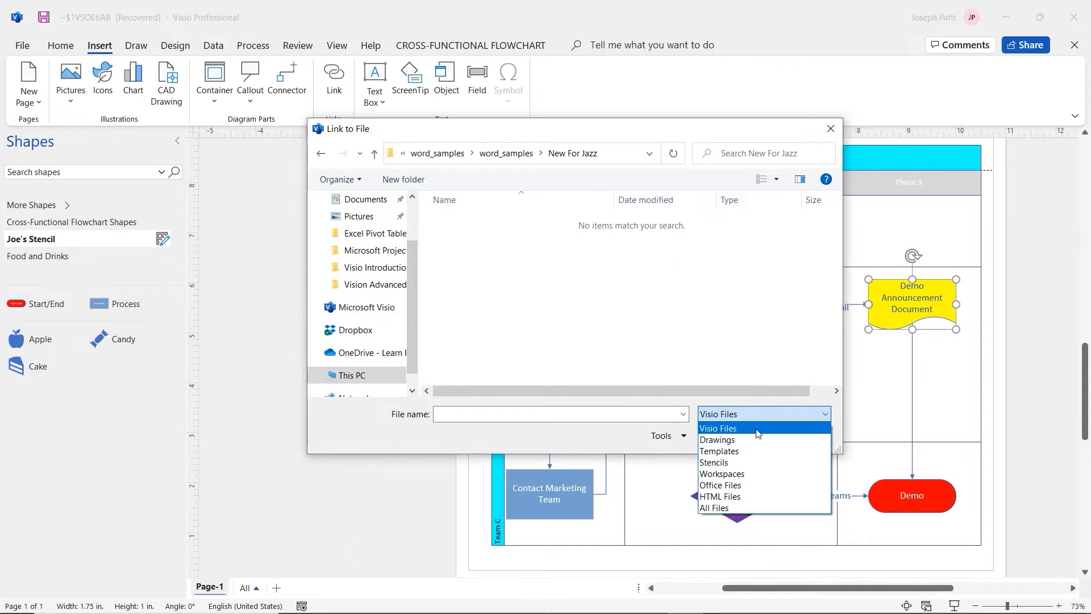
{"action": "left_click", "coordinate": [746, 508]}
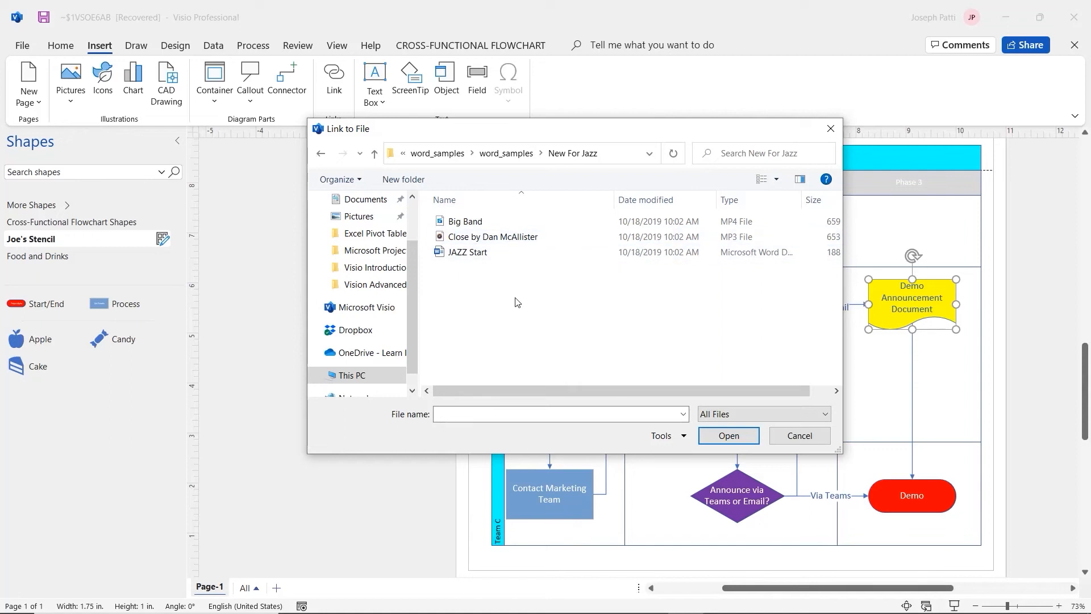
{"action": "left_click", "coordinate": [471, 253]}
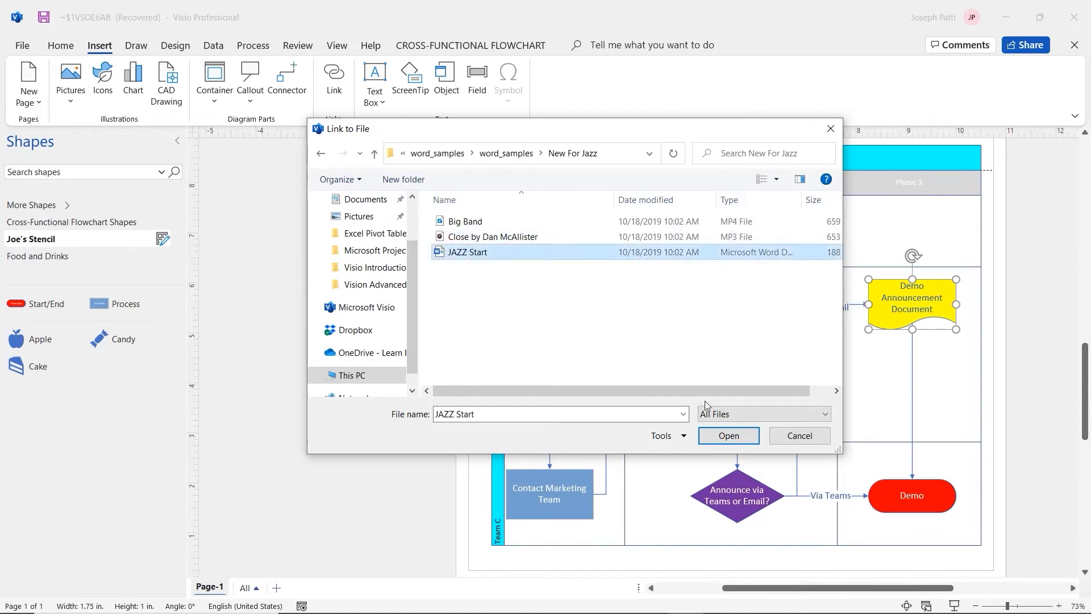
{"action": "left_click", "coordinate": [729, 437]}
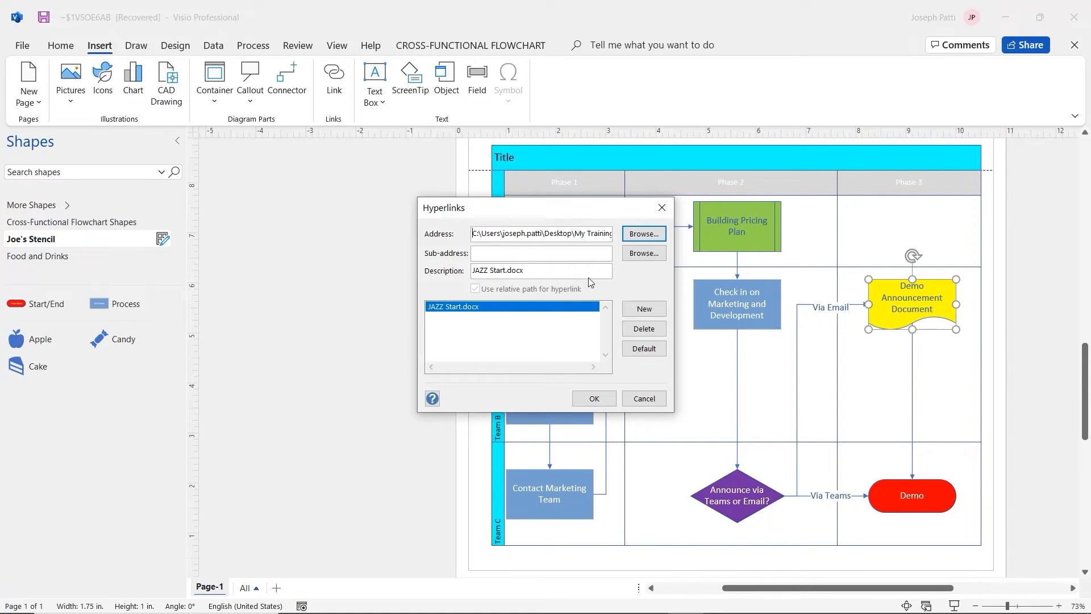
Choose the local file JAZZ Start again with All Files shown and apply the hyperlink to the shape.
{"action": "left_click", "coordinate": [639, 237]}
{"action": "left_click", "coordinate": [640, 268]}
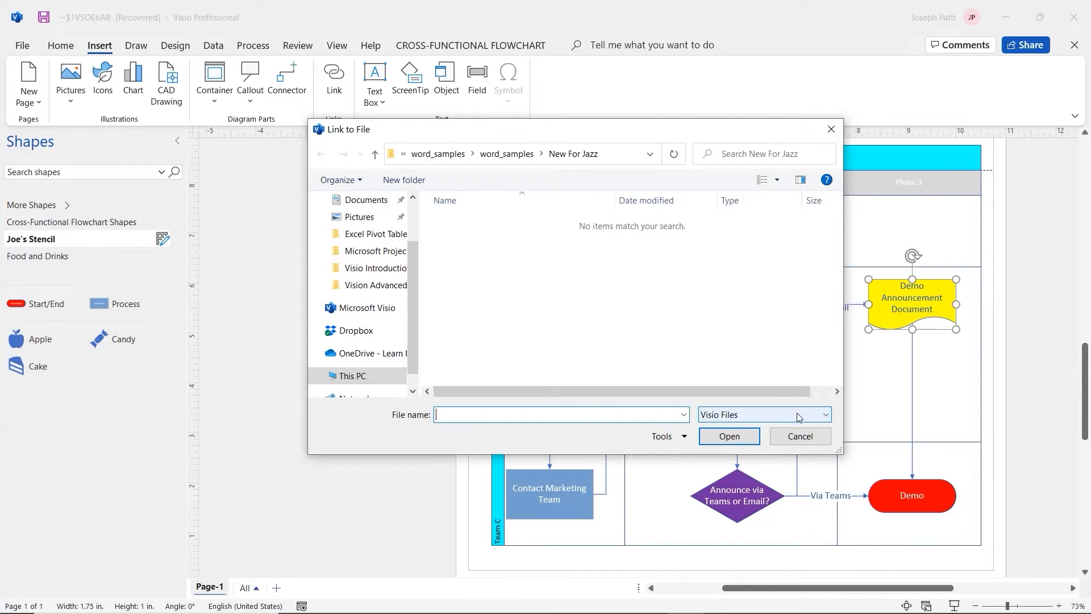
{"action": "left_click", "coordinate": [826, 418]}
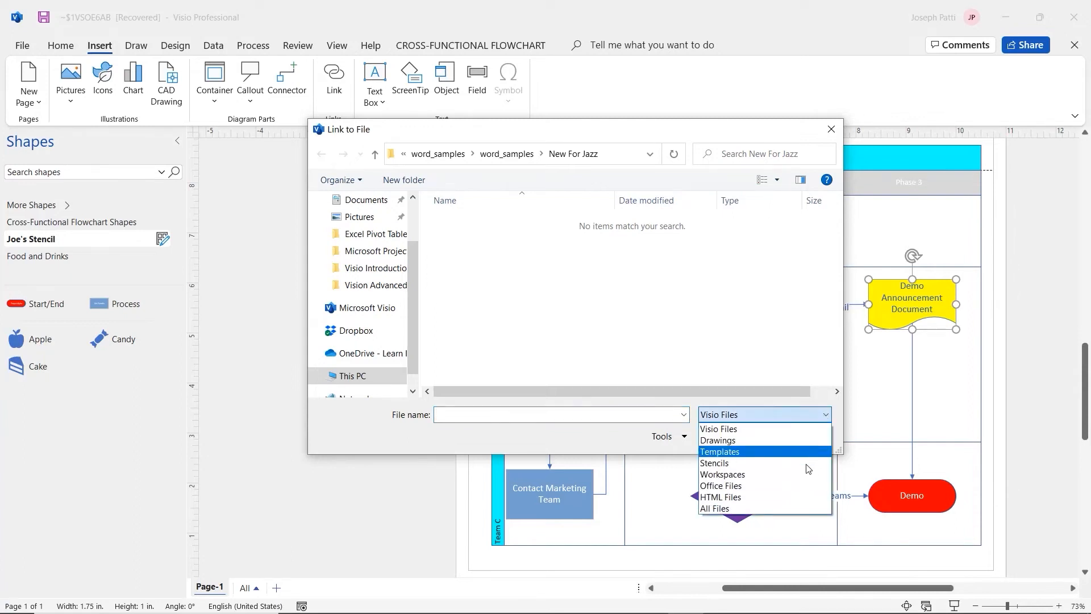
{"action": "left_click", "coordinate": [776, 508]}
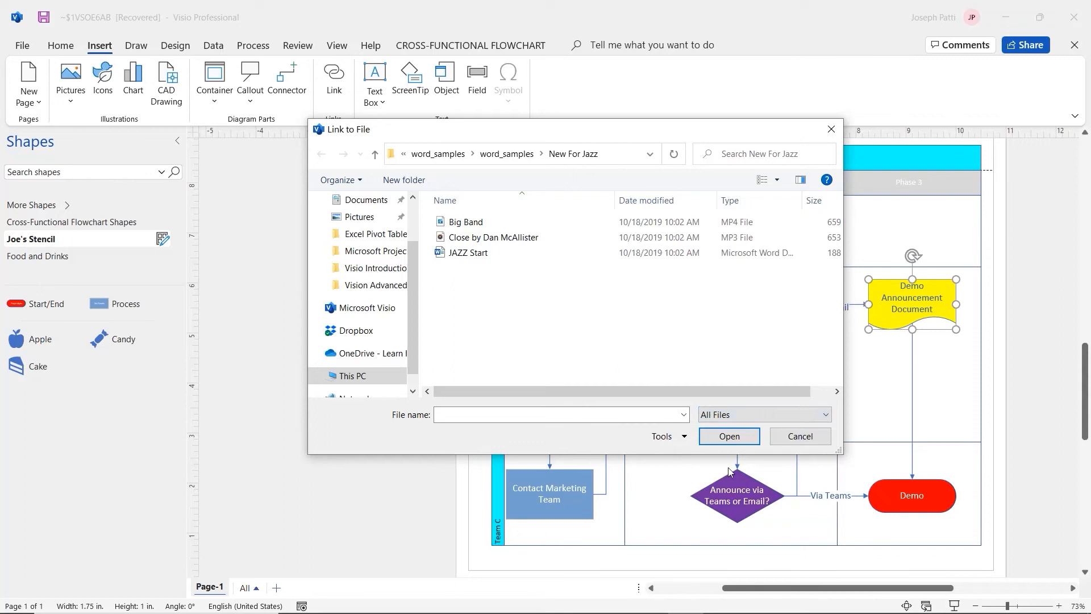
{"action": "left_click", "coordinate": [469, 253]}
{"action": "left_click", "coordinate": [751, 441]}
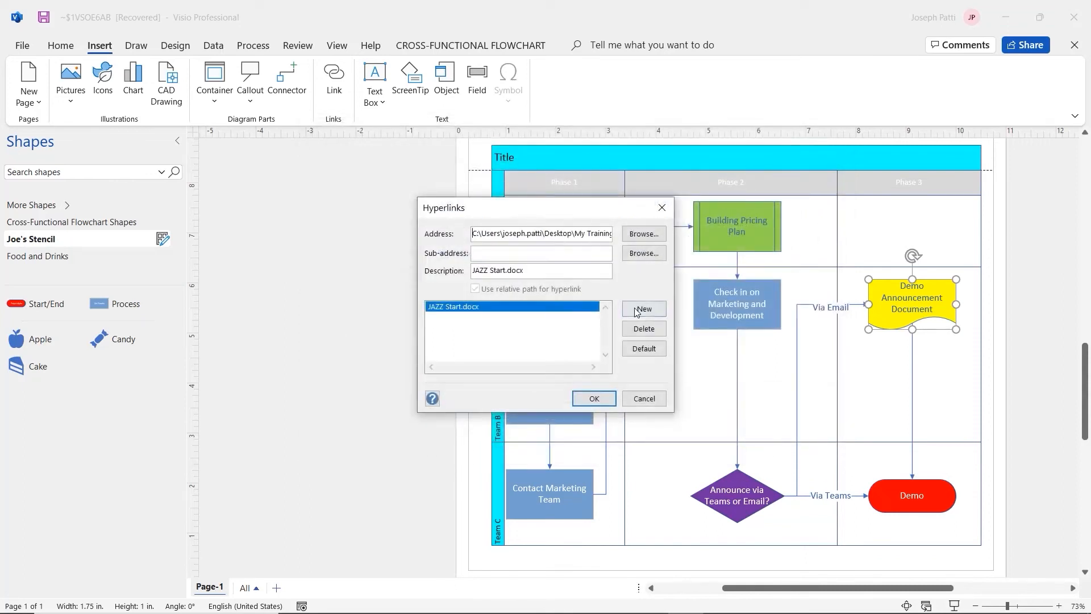
{"action": "left_click", "coordinate": [594, 399]}
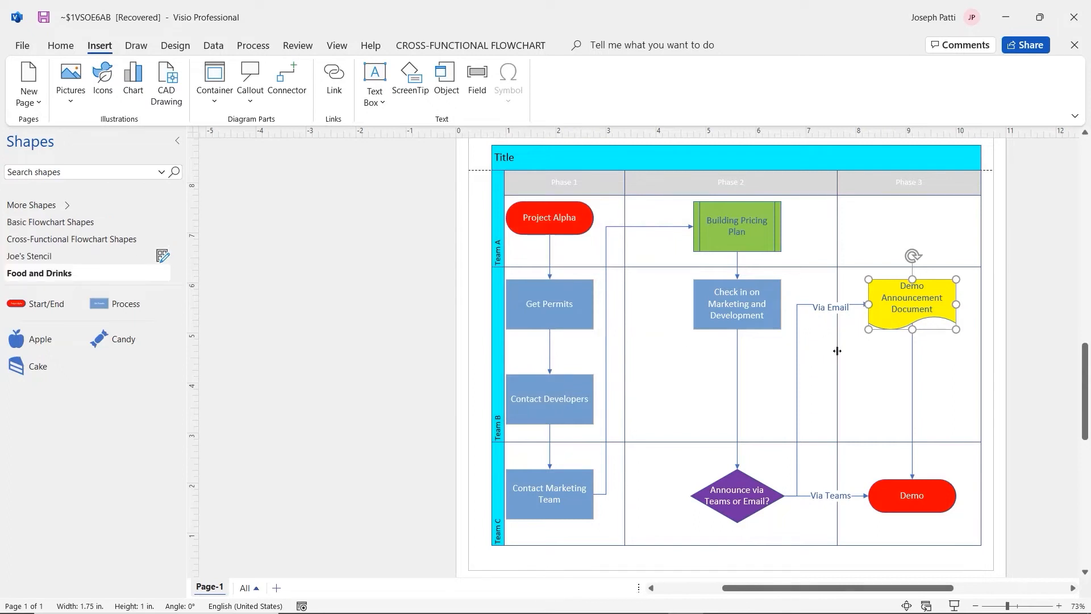
Follow the hyperlink on the Demo Announcement Document shape and look through the linked JAZZ Start document in Word.
{"action": "left_click", "coordinate": [860, 364]}
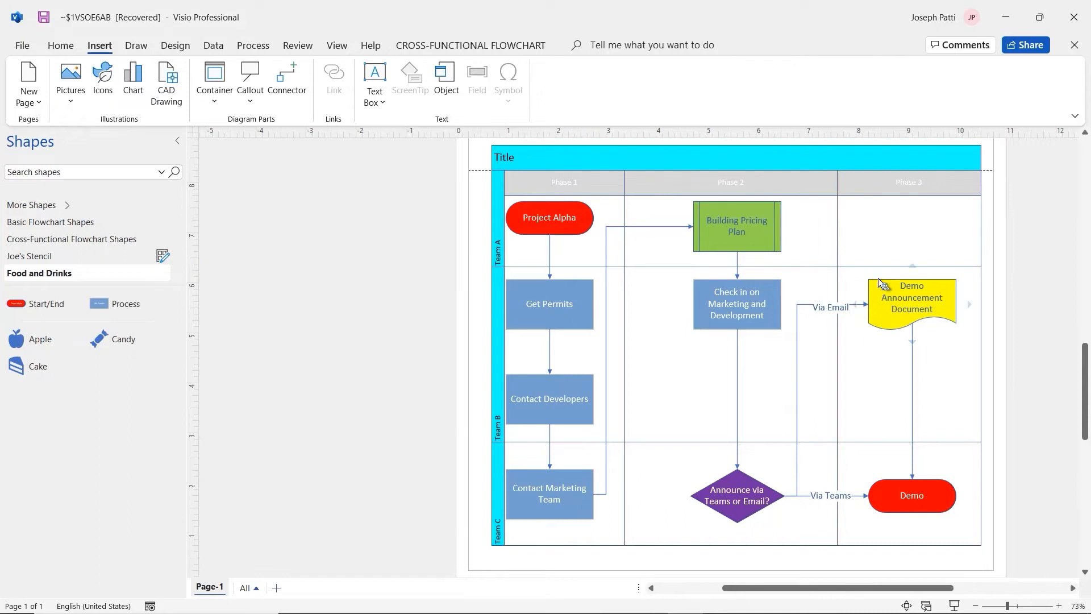
{"action": "mouse_move", "coordinate": [880, 282]}
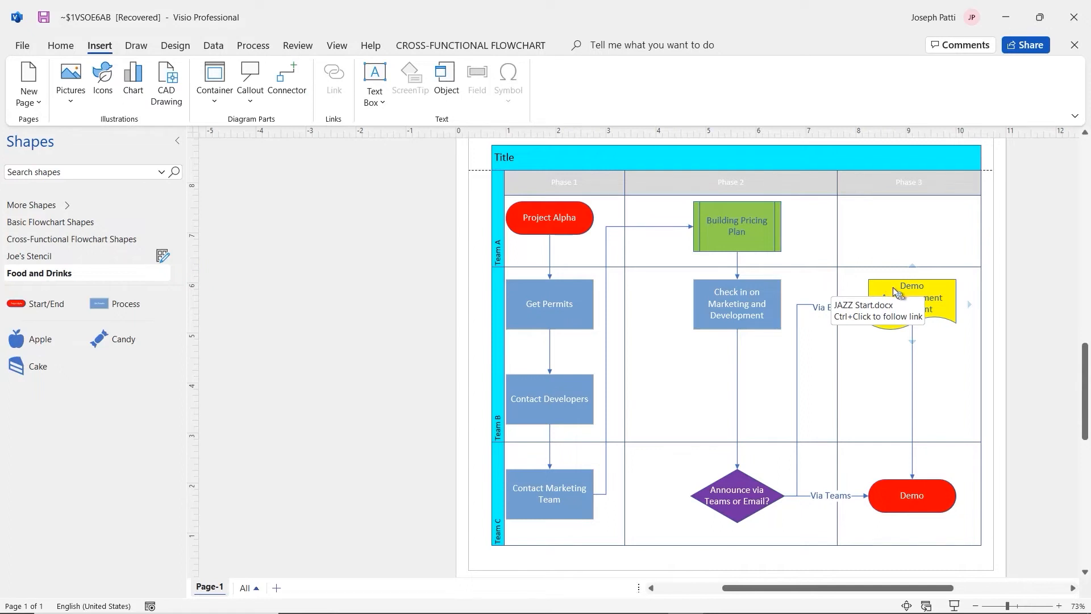
{"action": "left_click", "coordinate": [894, 292]}
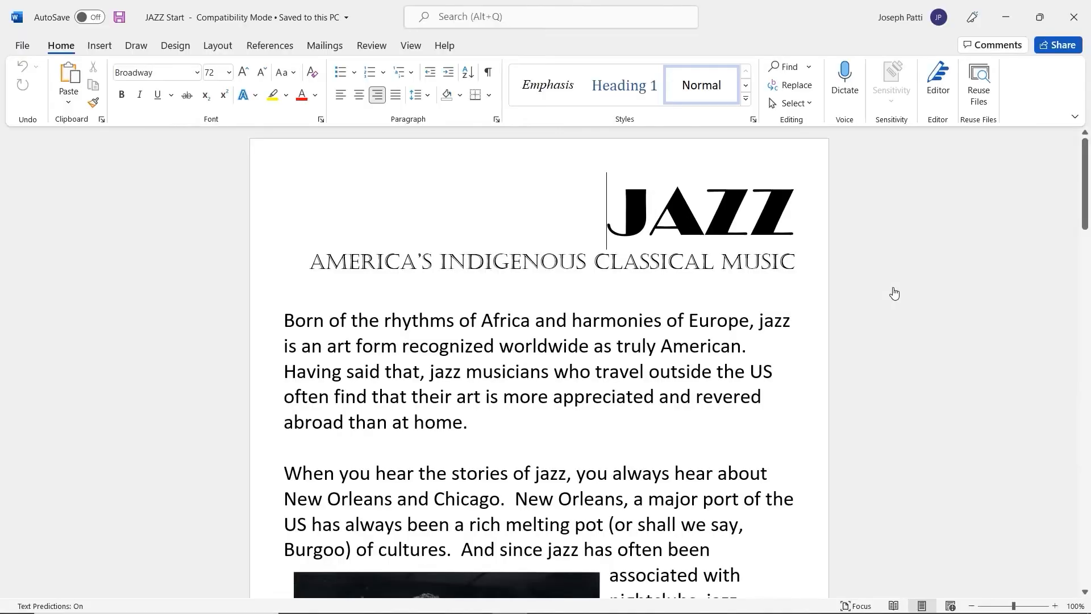
{"action": "scroll", "coordinate": [701, 351], "scroll_direction": "down", "scroll_amount": 15}
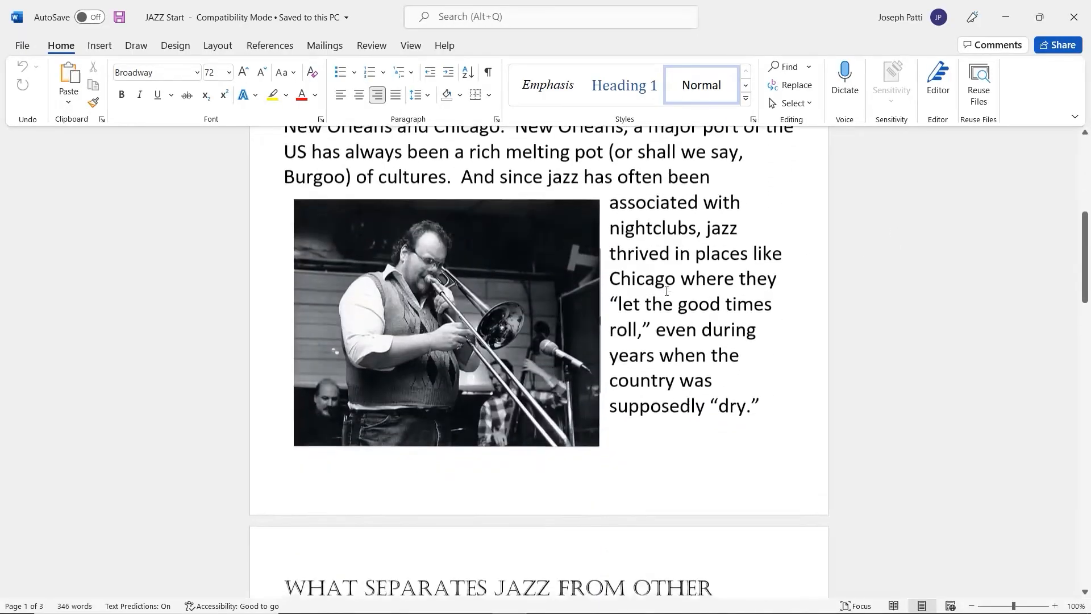
Look through the remaining pages of the JAZZ Start document and close it to return to the Visio flowchart.
{"action": "scroll", "coordinate": [666, 294], "scroll_direction": "down", "scroll_amount": 1}
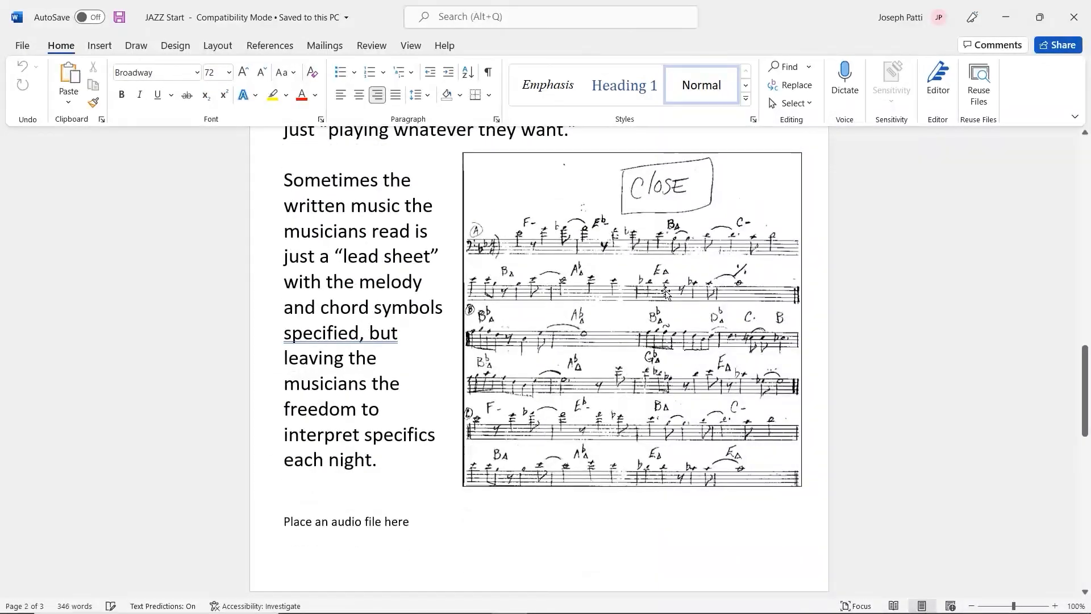
{"action": "left_click", "coordinate": [1087, 25]}
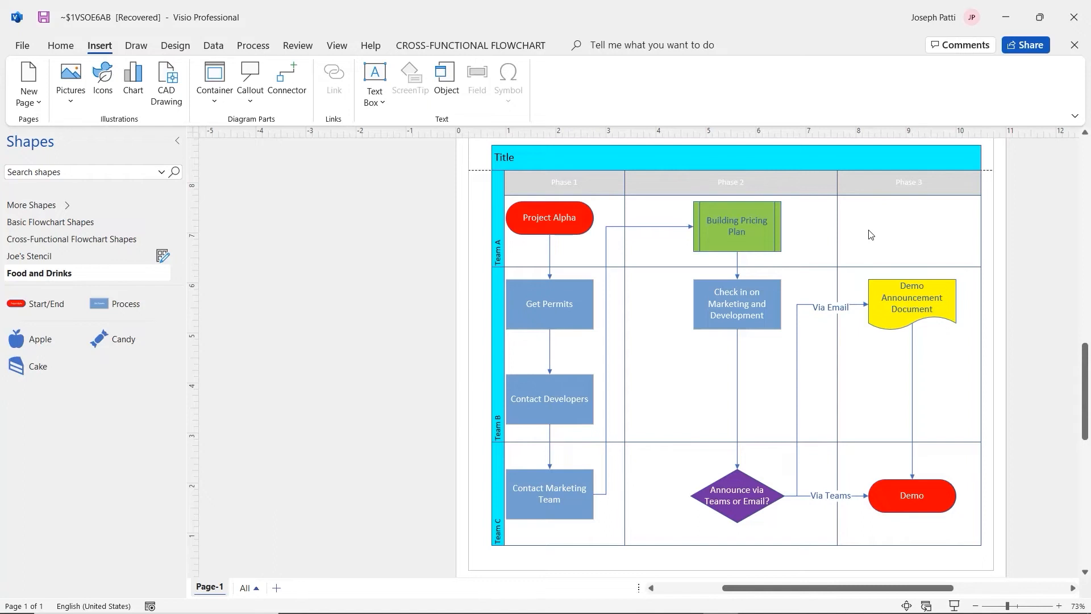
Create a new subprocess page linked to the Building Pricing Plan shape in Phase 2.
{"action": "left_click", "coordinate": [730, 240]}
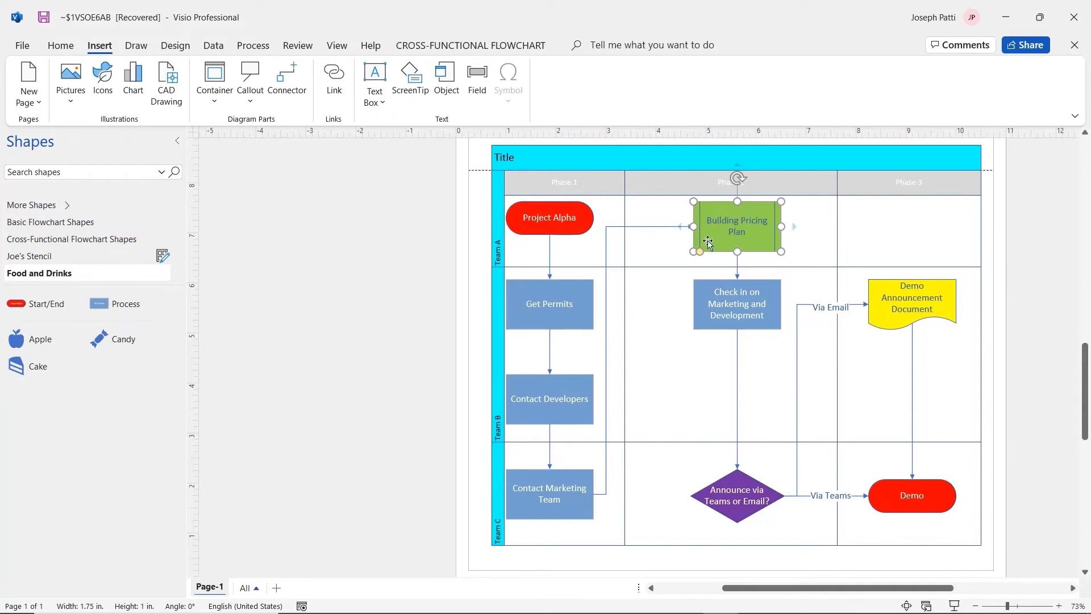
{"action": "left_click", "coordinate": [253, 48]}
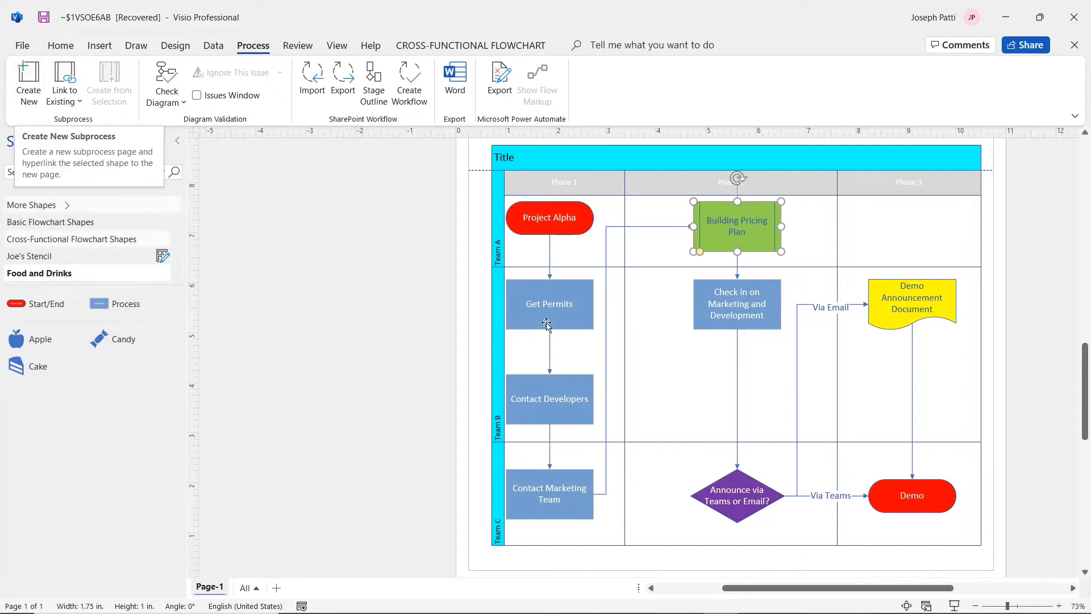
{"action": "left_click", "coordinate": [744, 224]}
{"action": "left_click", "coordinate": [743, 223]}
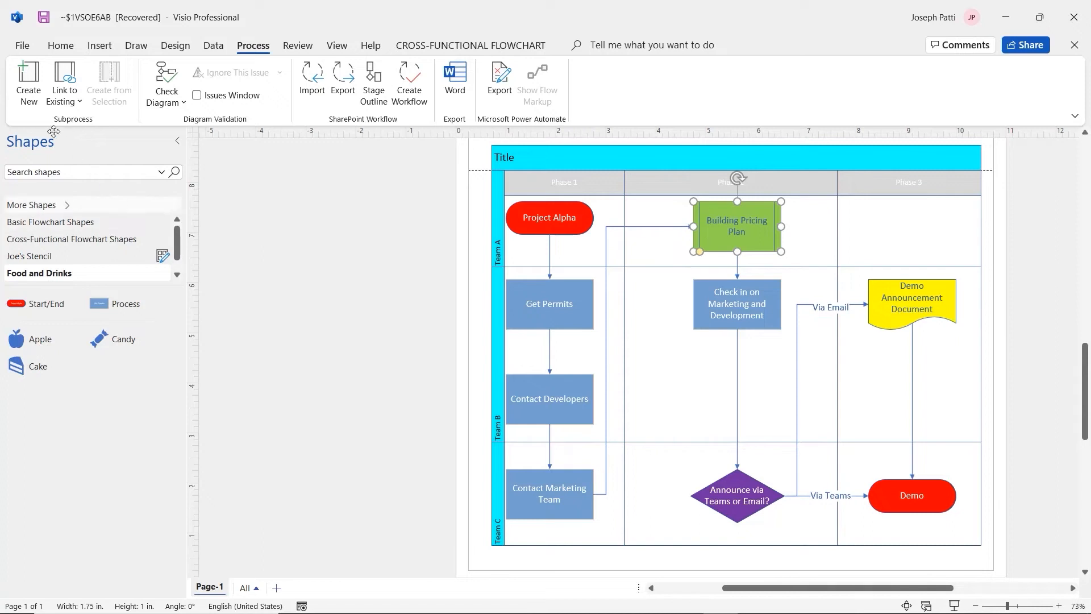
{"action": "left_click", "coordinate": [28, 86]}
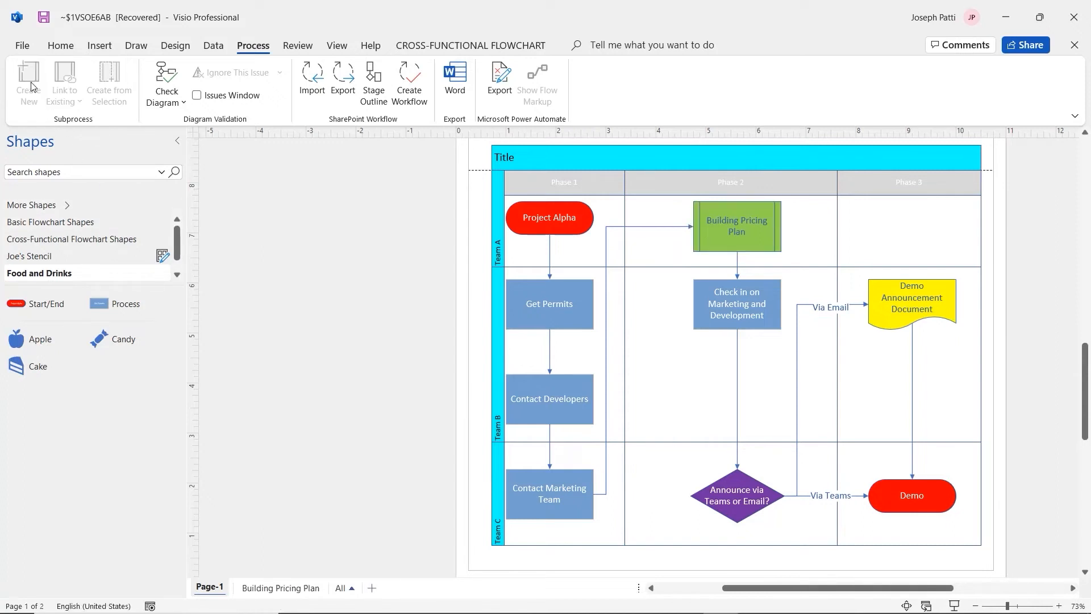
View the new Building Pricing Plan page, return to Page-1, and follow the shape's link to the subprocess page.
{"action": "left_click", "coordinate": [295, 594]}
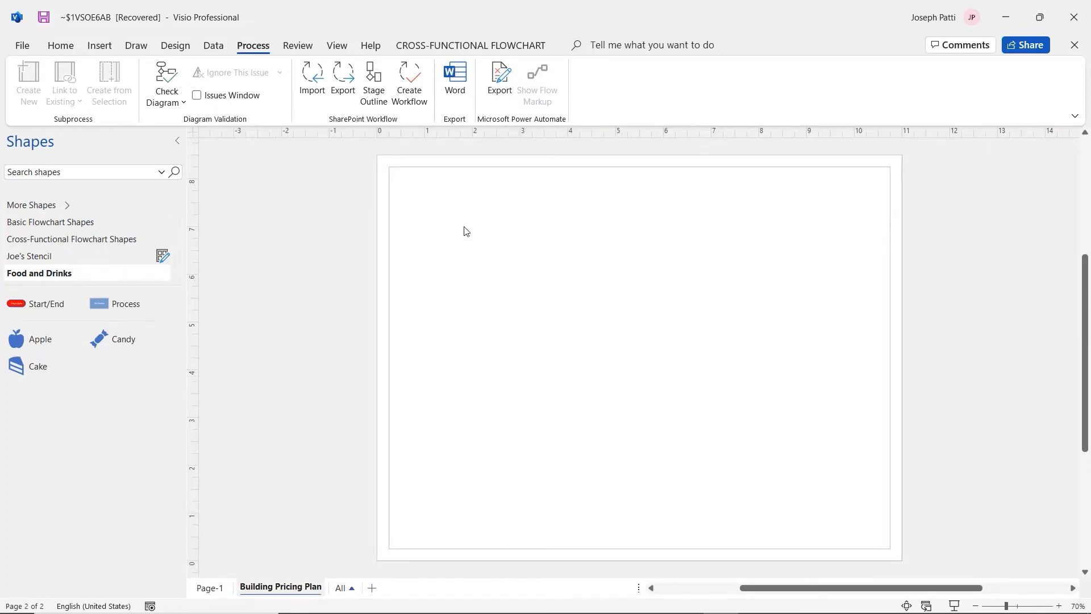
{"action": "left_click", "coordinate": [215, 588]}
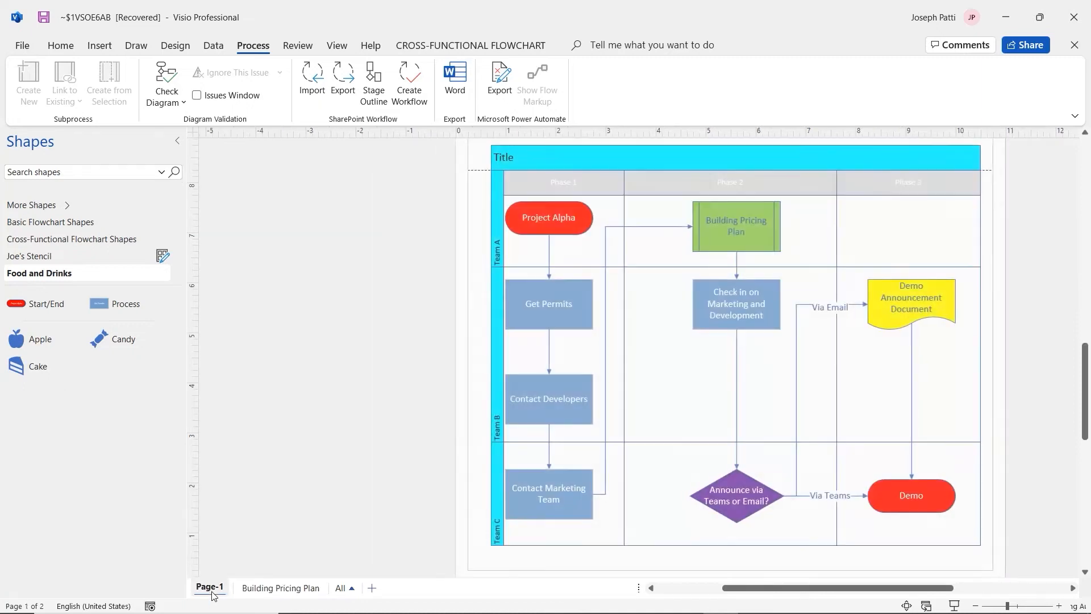
{"action": "left_click", "coordinate": [735, 234]}
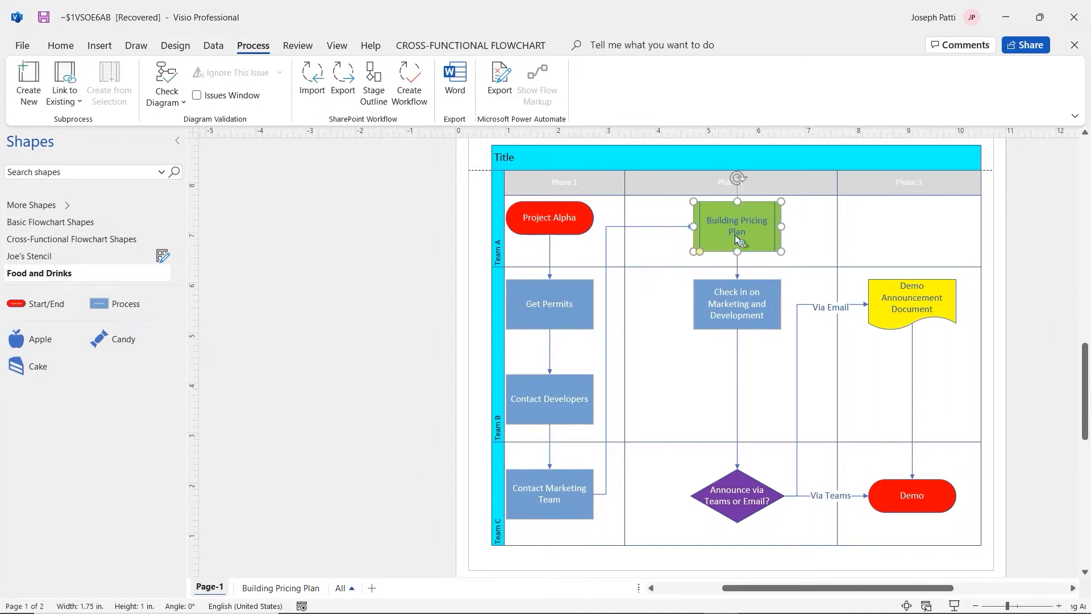
{"action": "left_click", "coordinate": [735, 234], "text": "ctrl"}
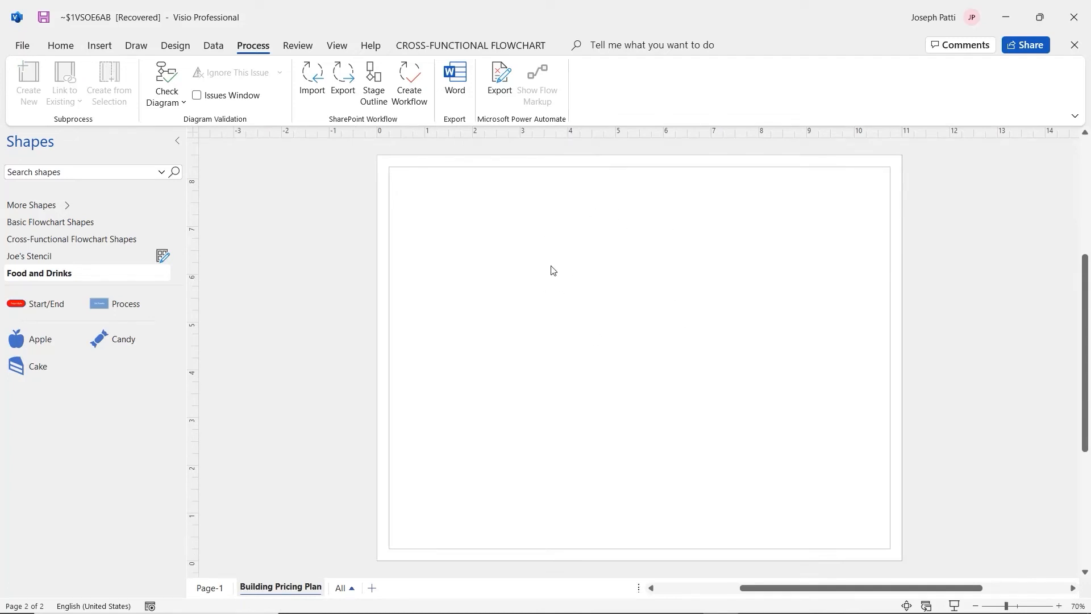
Return to Page-1 and rename the page as Project Alpha.
{"action": "left_click", "coordinate": [219, 589]}
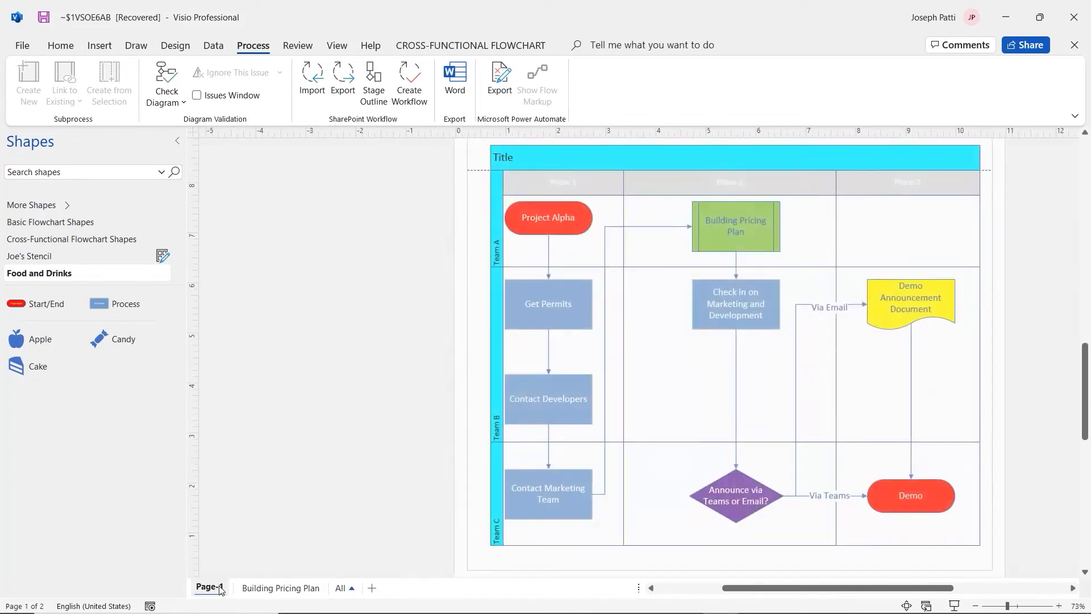
{"action": "double_click", "coordinate": [220, 589]}
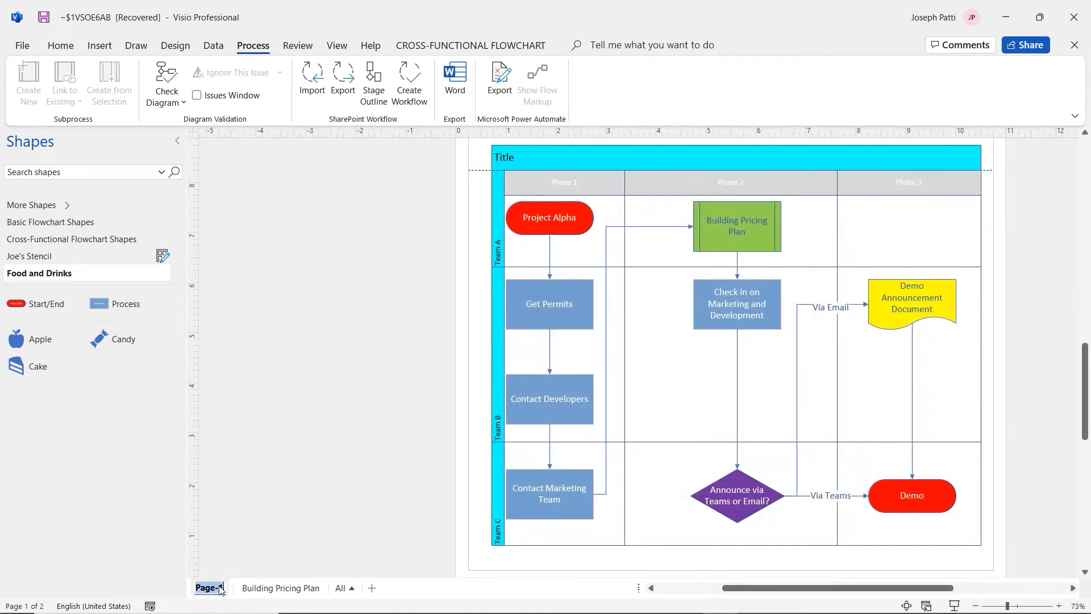
{"action": "type", "text": "Project Alpha"}
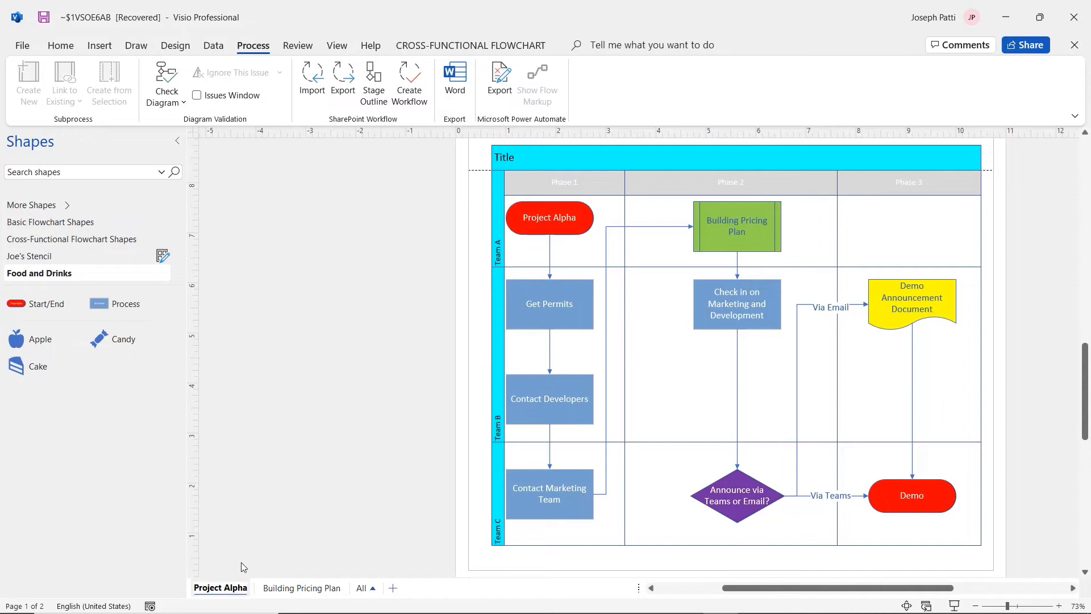
{"action": "key", "text": "Return"}
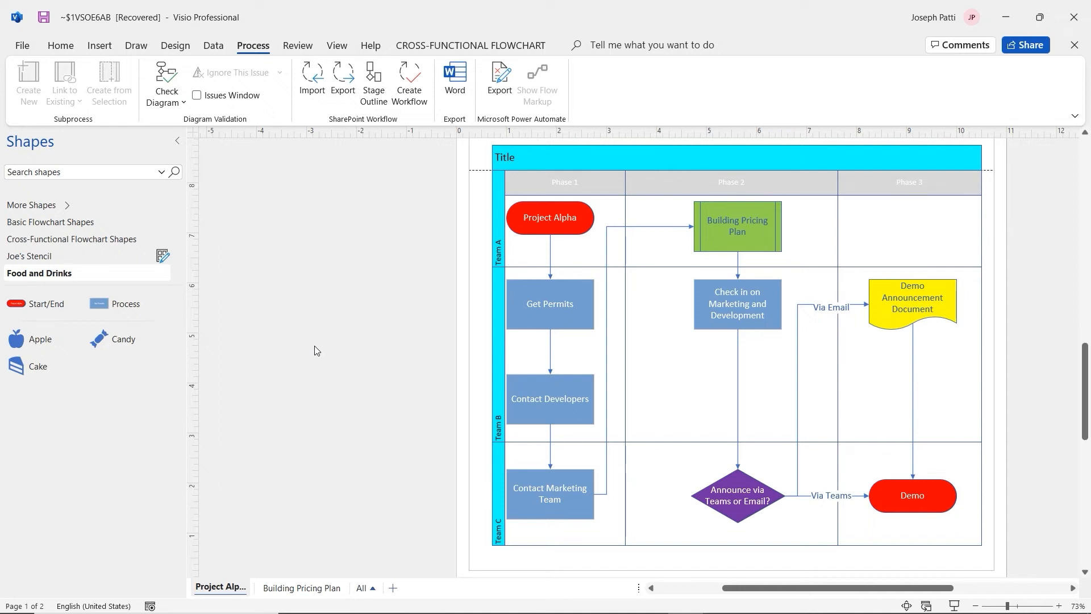
Open the Excel Org Chart Data workbook from the desktop and examine the CEO row's name, position and Reports To cells.
{"action": "left_click", "coordinate": [1005, 17]}
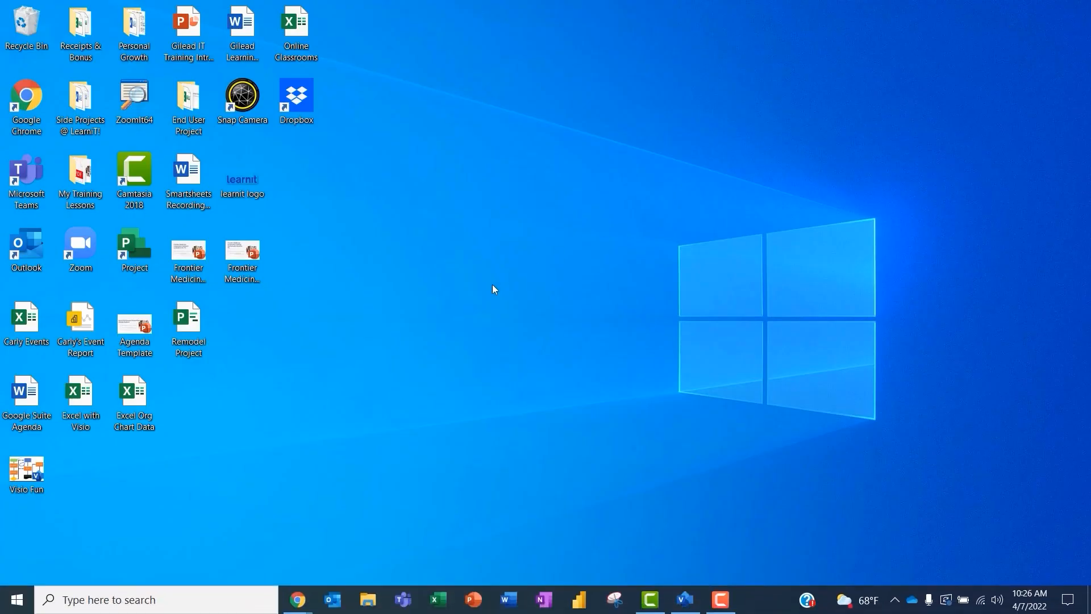
{"action": "double_click", "coordinate": [136, 407]}
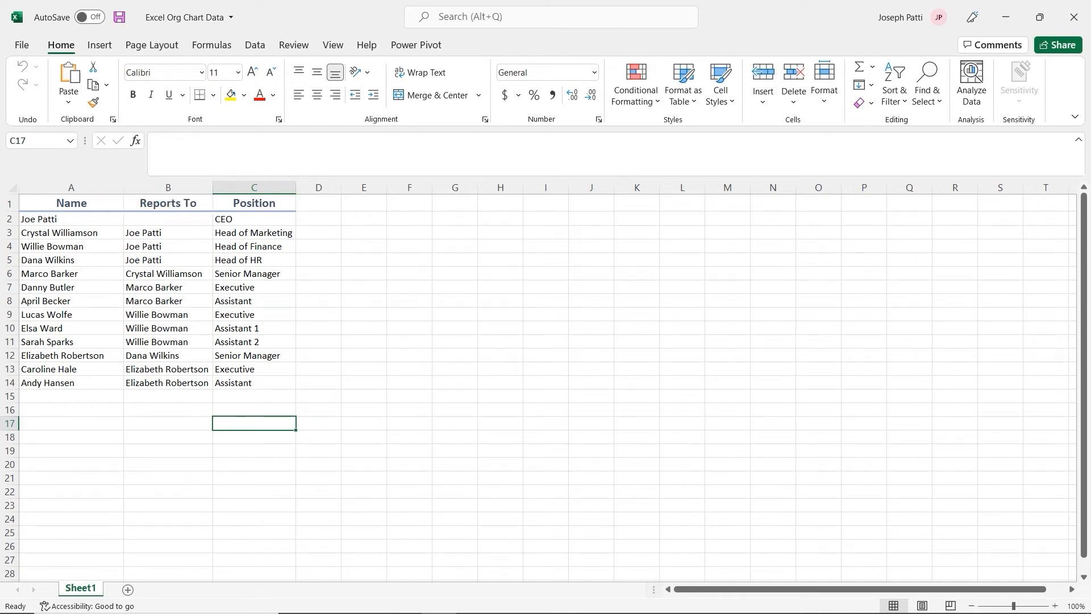
{"action": "left_click", "coordinate": [75, 219]}
{"action": "left_click", "coordinate": [230, 218]}
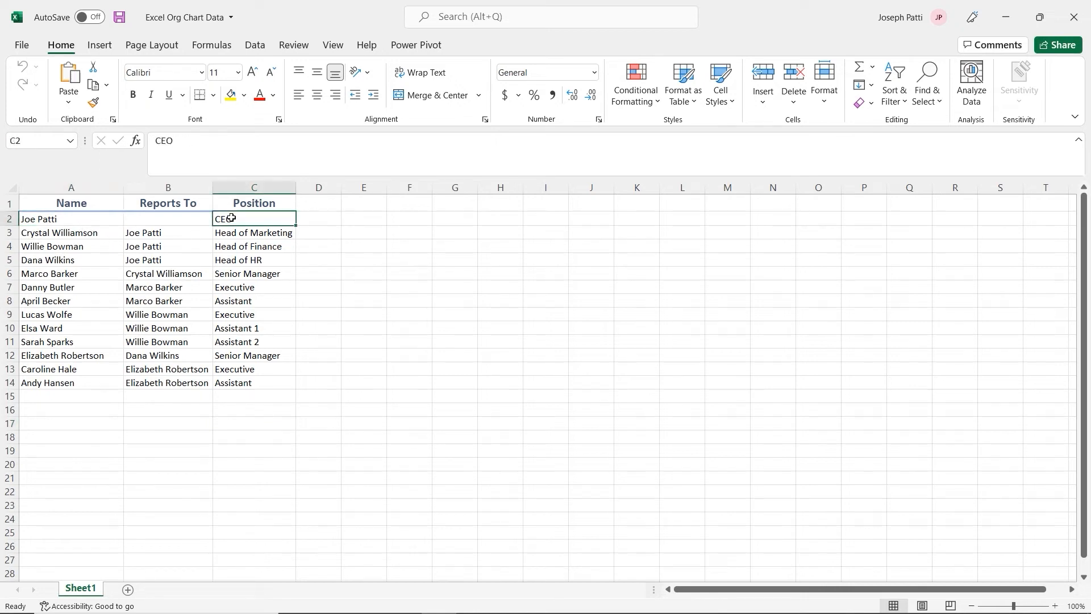
{"action": "left_click", "coordinate": [186, 220]}
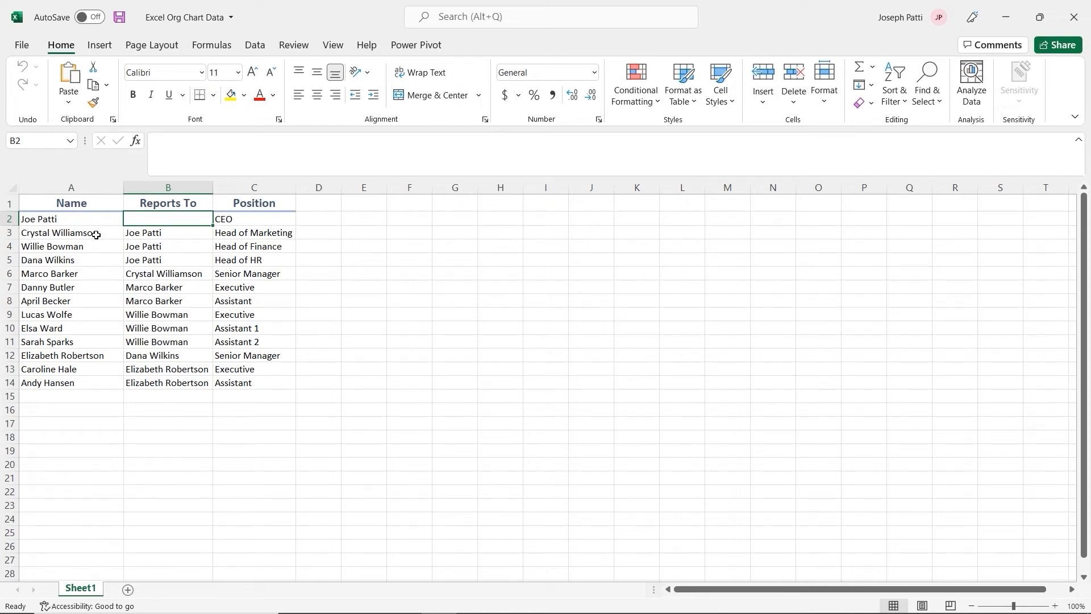
Examine who each employee in rows 3 to 14 reports to, and close the workbook.
{"action": "left_click_drag", "start_coordinate": [94, 233], "coordinate": [94, 256]}
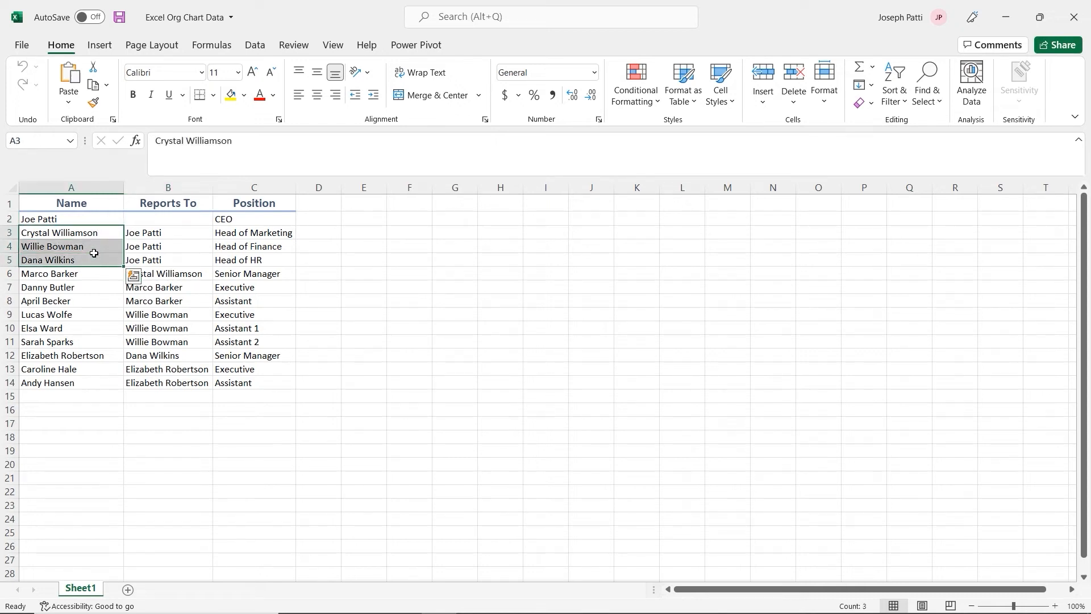
{"action": "left_click_drag", "start_coordinate": [161, 236], "coordinate": [158, 257]}
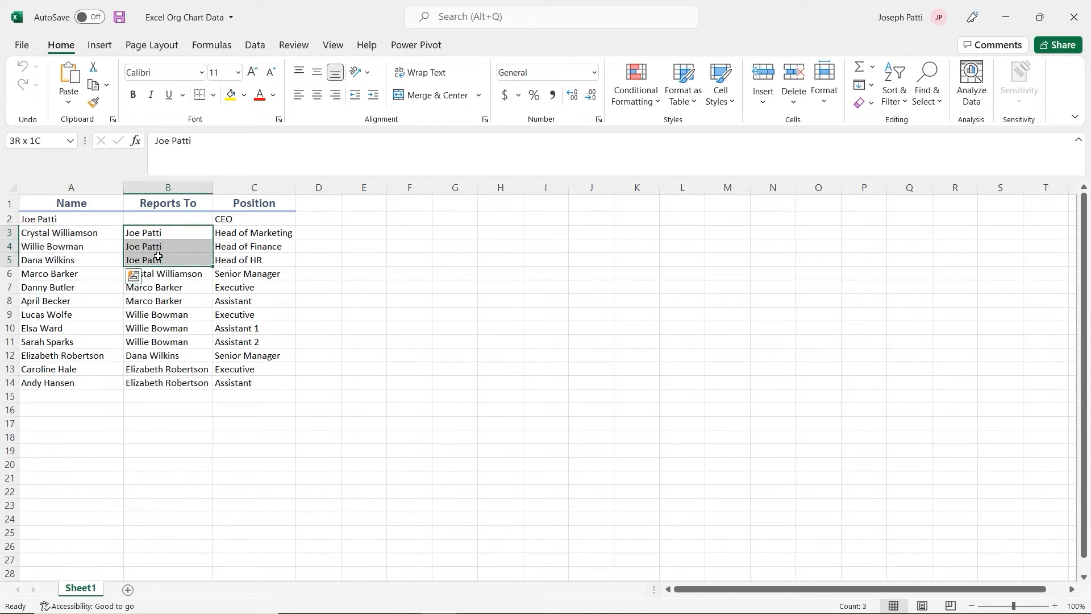
{"action": "left_click", "coordinate": [78, 274]}
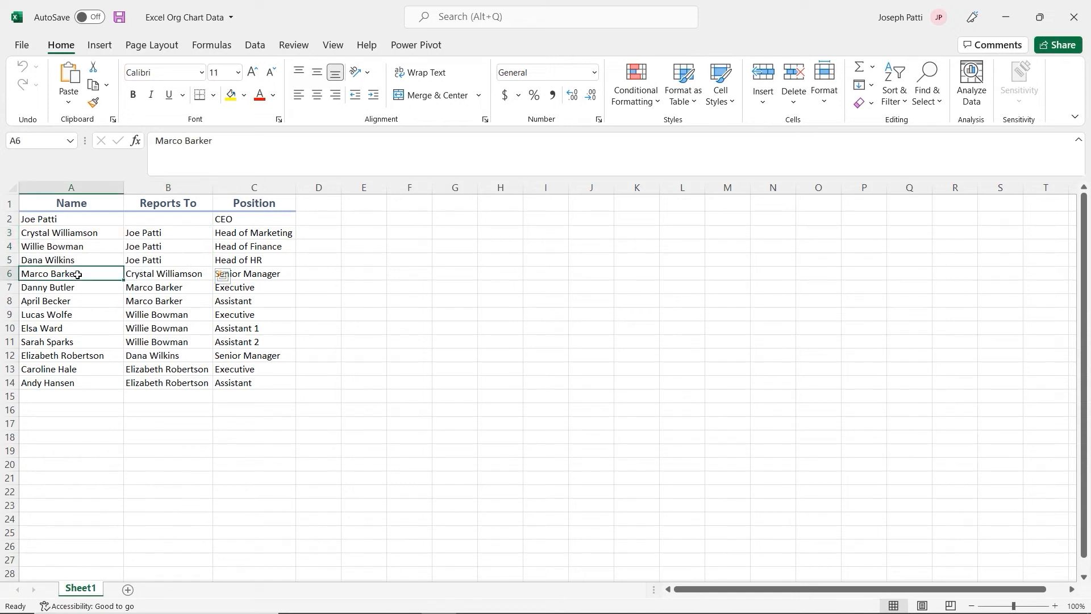
{"action": "left_click", "coordinate": [143, 272]}
{"action": "left_click_drag", "start_coordinate": [91, 285], "coordinate": [80, 341]}
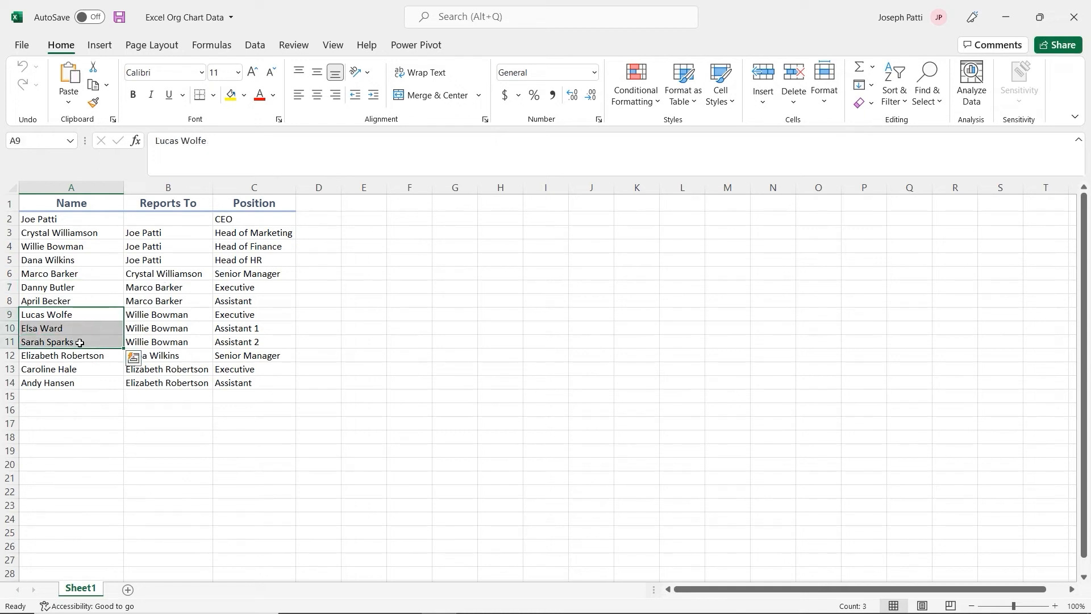
{"action": "left_click", "coordinate": [78, 357]}
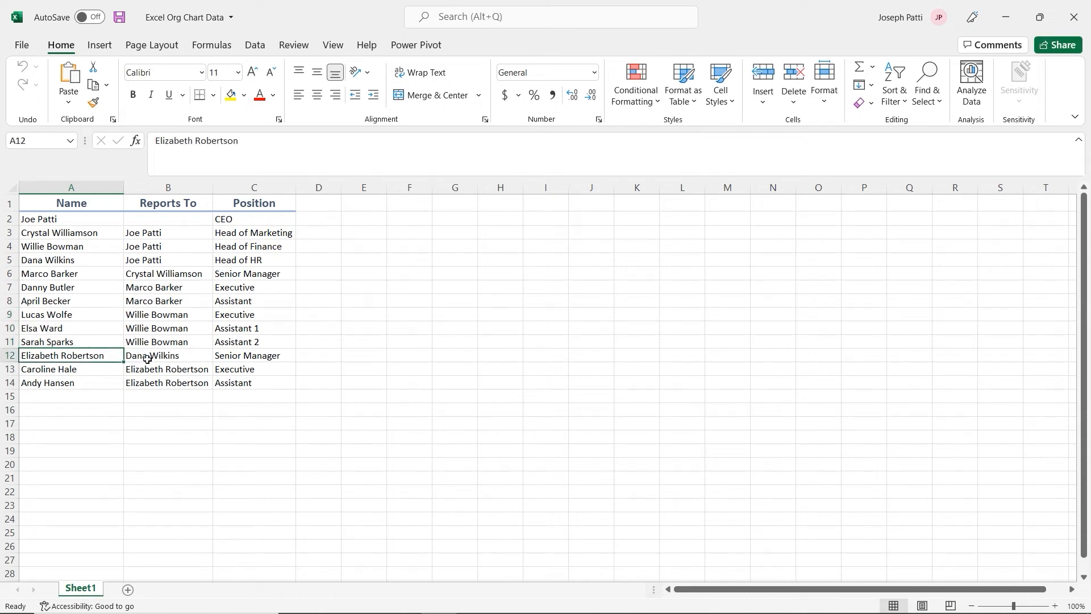
{"action": "left_click_drag", "start_coordinate": [101, 370], "coordinate": [101, 376]}
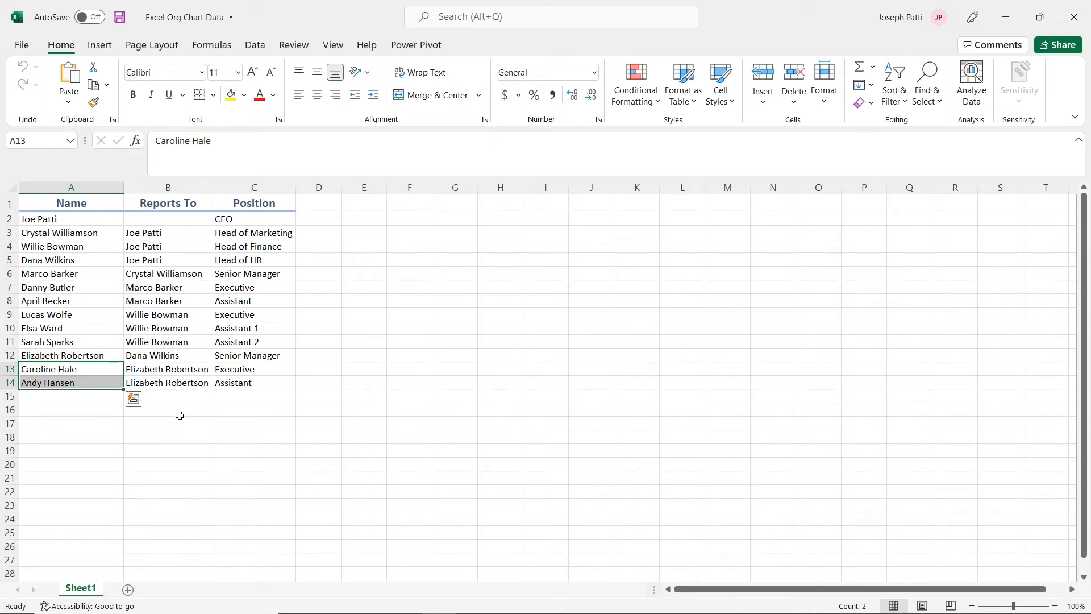
{"action": "left_click", "coordinate": [175, 396]}
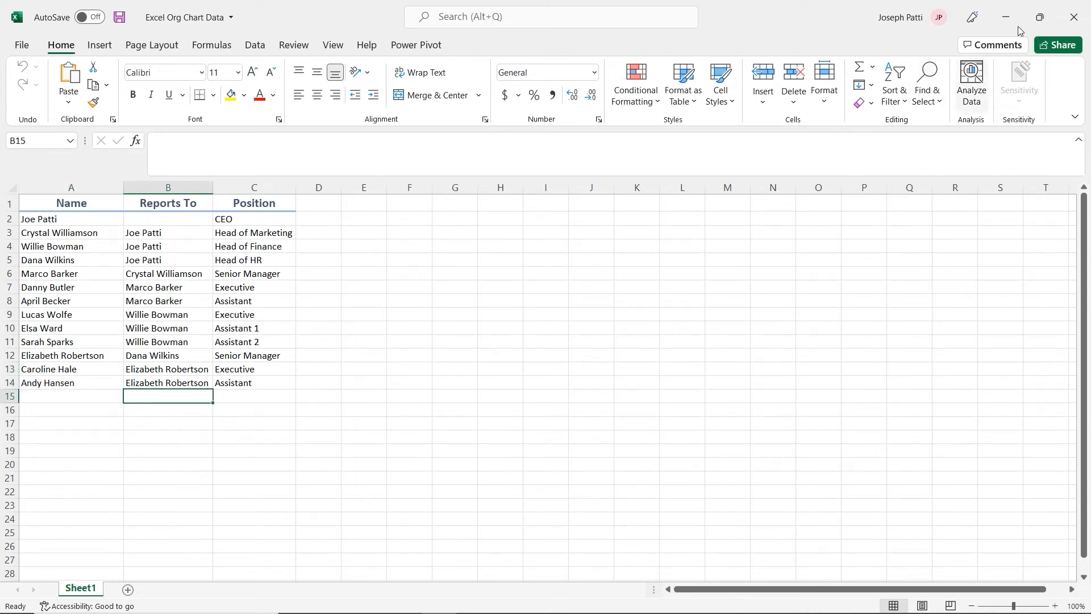
{"action": "left_click", "coordinate": [1073, 17]}
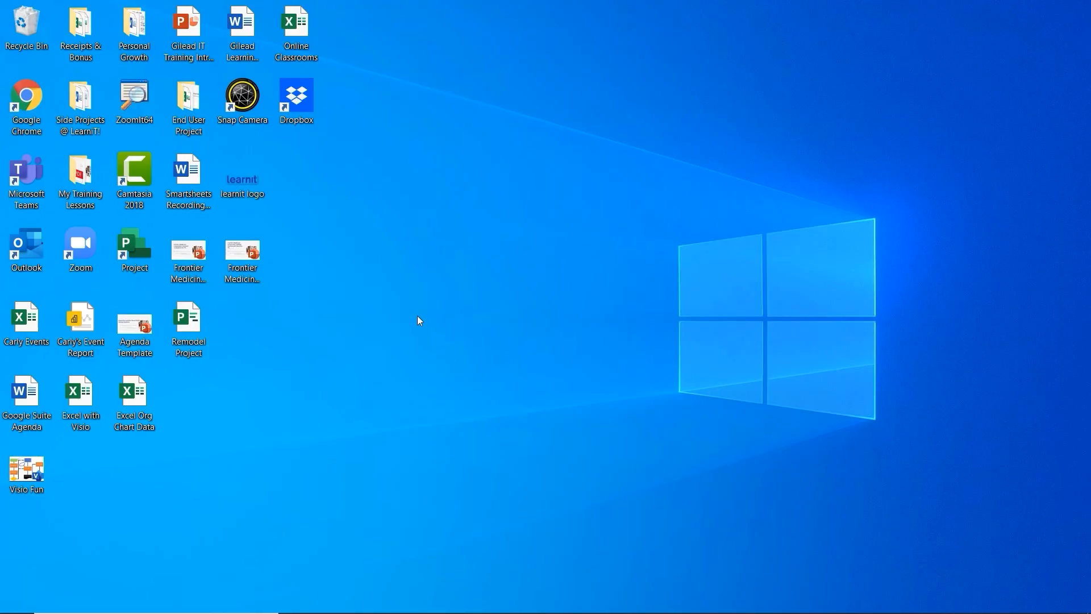
Switch back to Visio and open the Organization Chart template from the new drawing templates.
{"action": "left_click", "coordinate": [685, 600]}
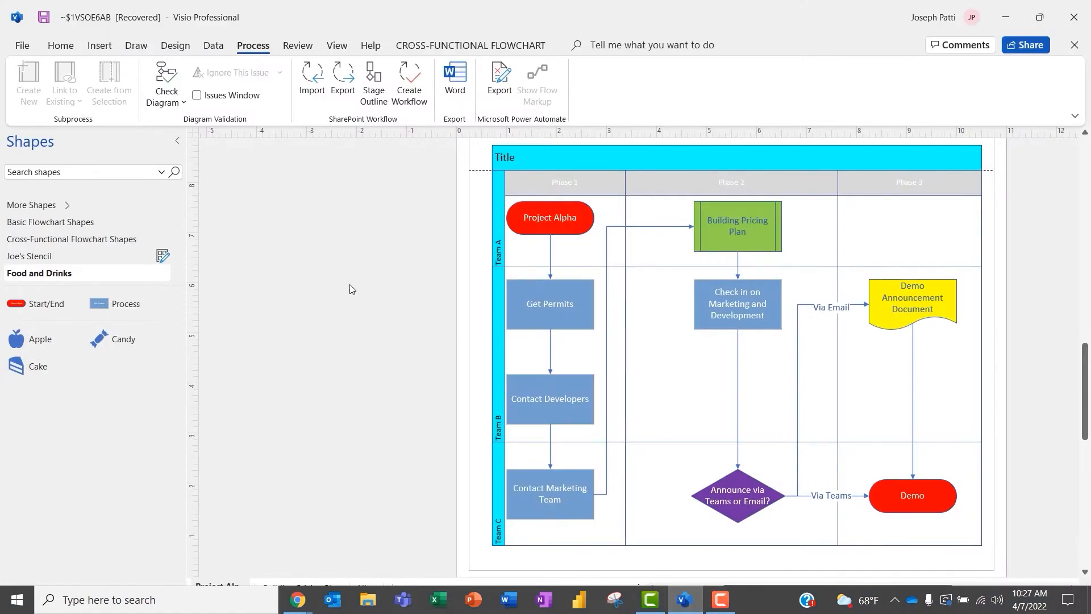
{"action": "left_click", "coordinate": [24, 48]}
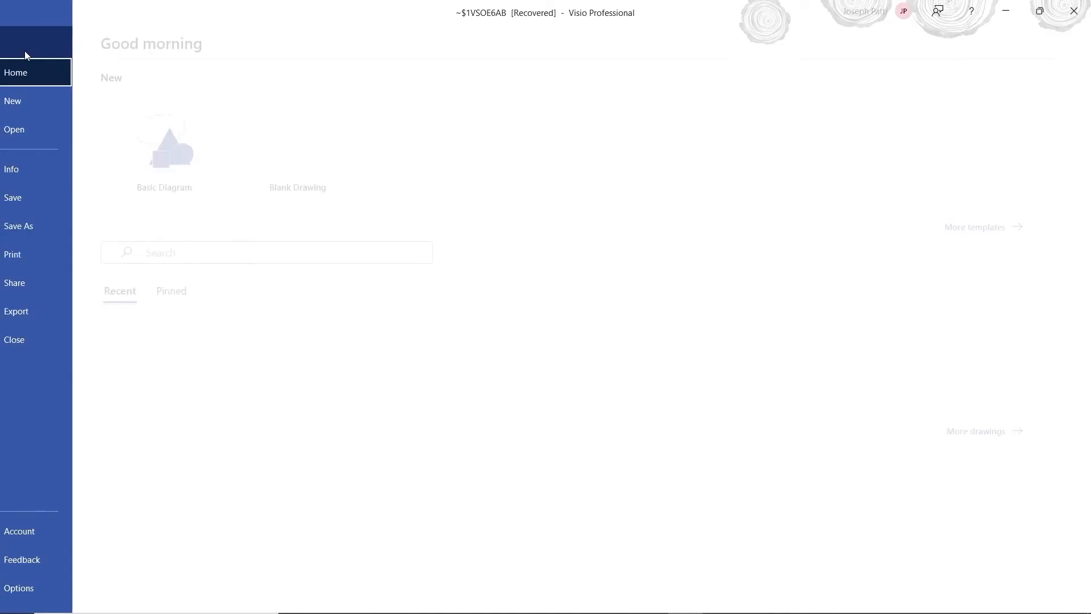
{"action": "left_click", "coordinate": [42, 100]}
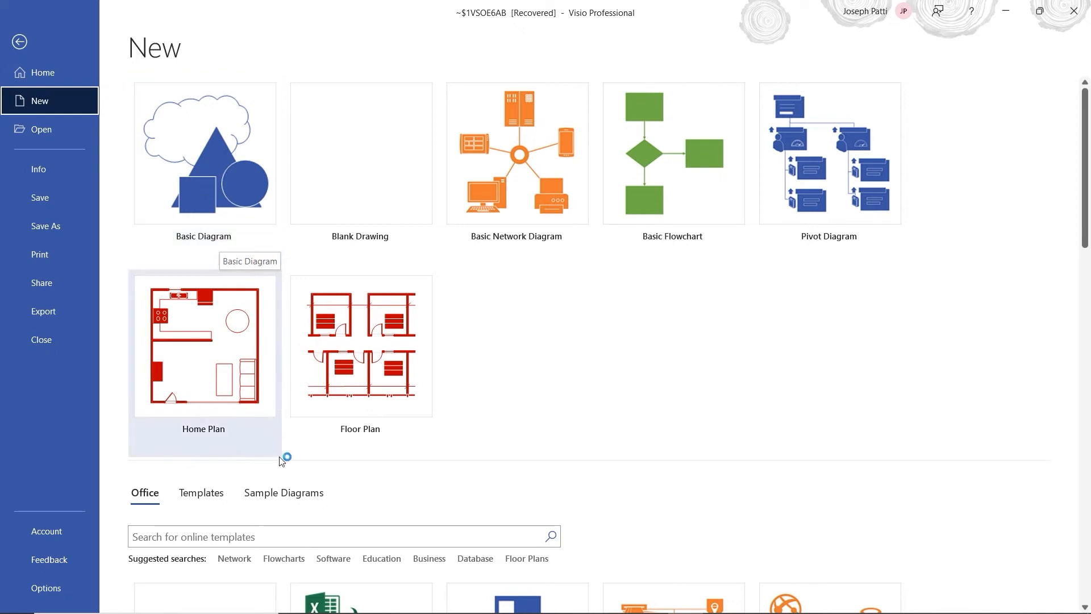
{"action": "scroll", "coordinate": [368, 461], "scroll_direction": "down", "scroll_amount": 2}
{"action": "scroll", "coordinate": [367, 449], "scroll_direction": "down", "scroll_amount": 2}
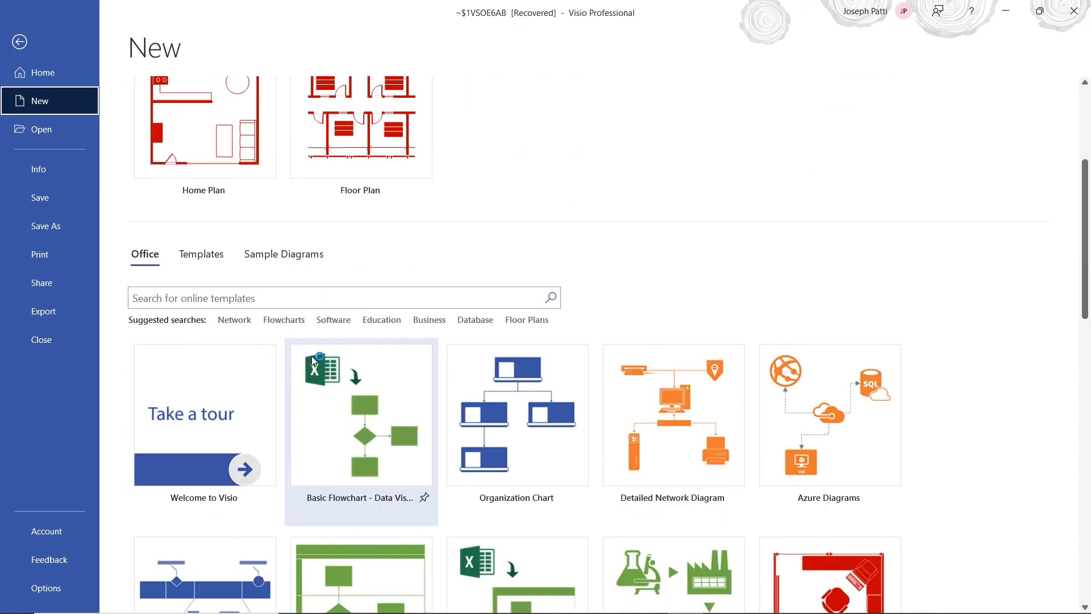
{"action": "left_click", "coordinate": [277, 299]}
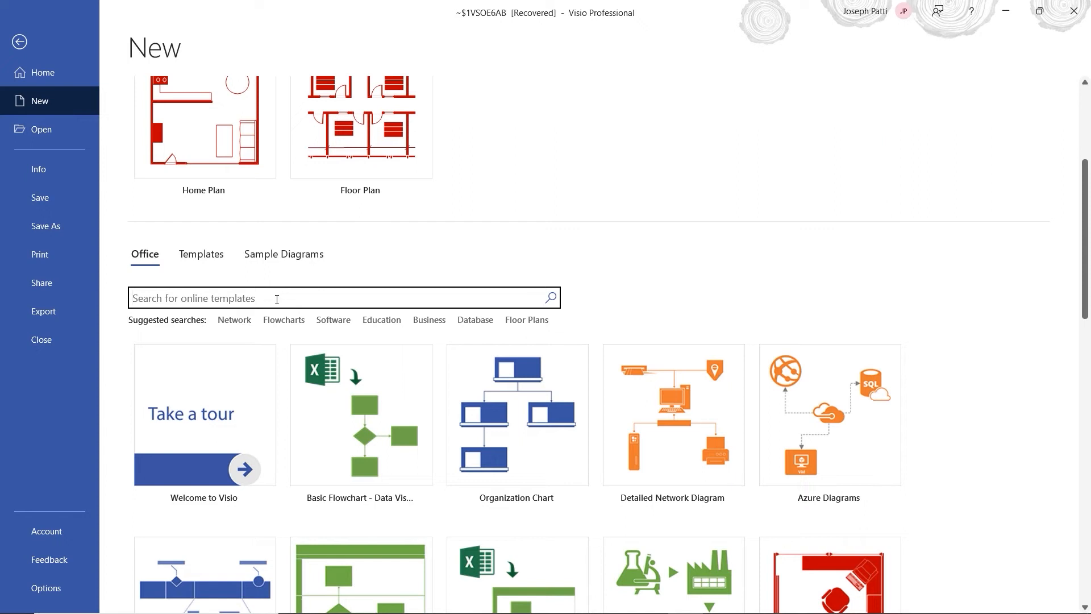
{"action": "left_click", "coordinate": [536, 426]}
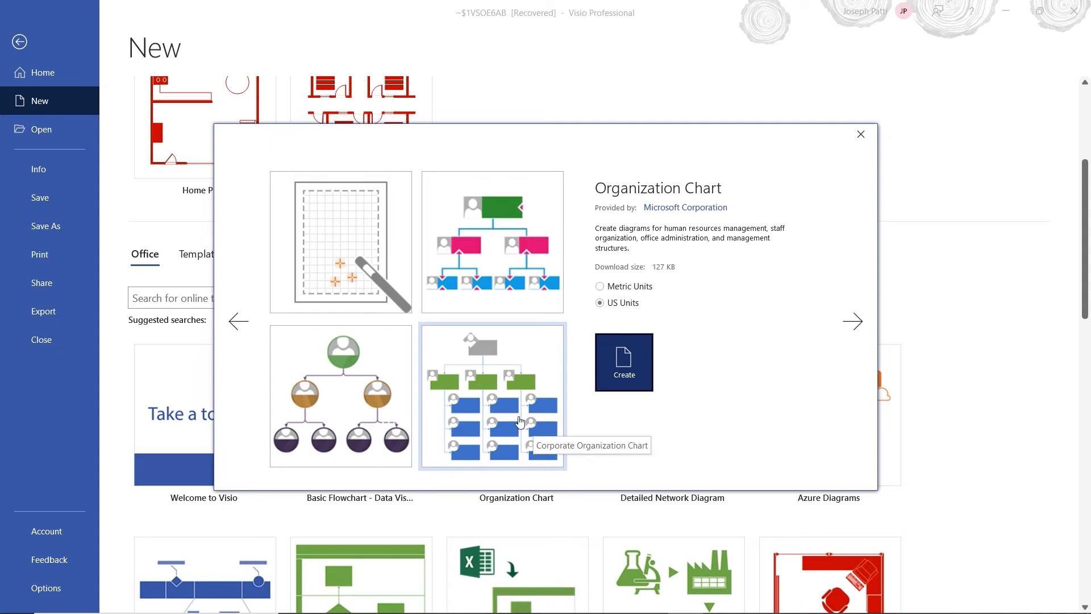
Create a drawing from the Organization Chart Wizard template with US Units.
{"action": "left_click", "coordinate": [521, 277]}
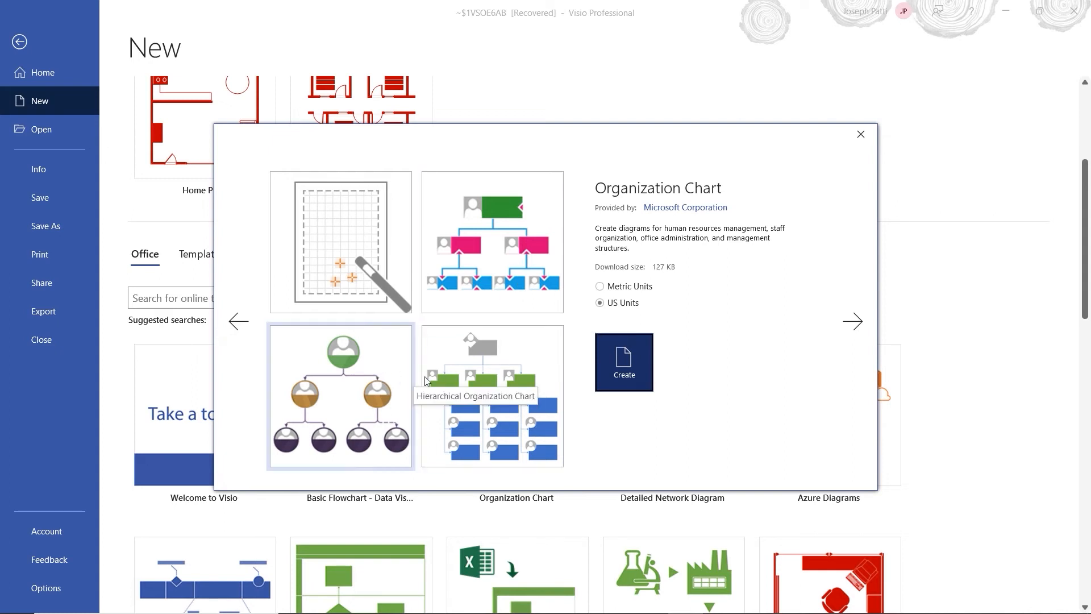
{"action": "left_click", "coordinate": [379, 254]}
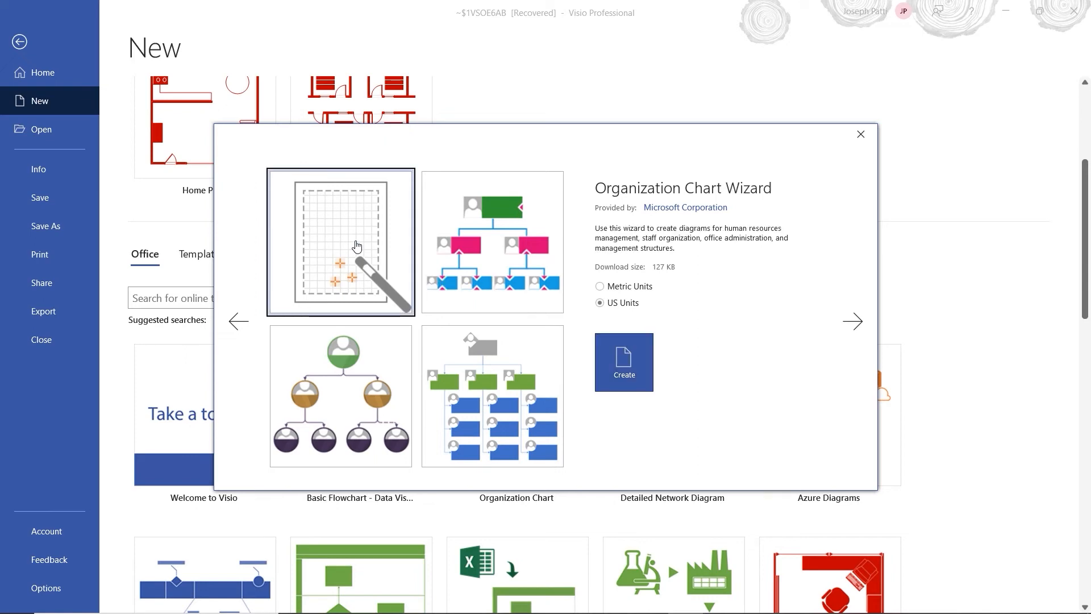
{"action": "left_click", "coordinate": [633, 353]}
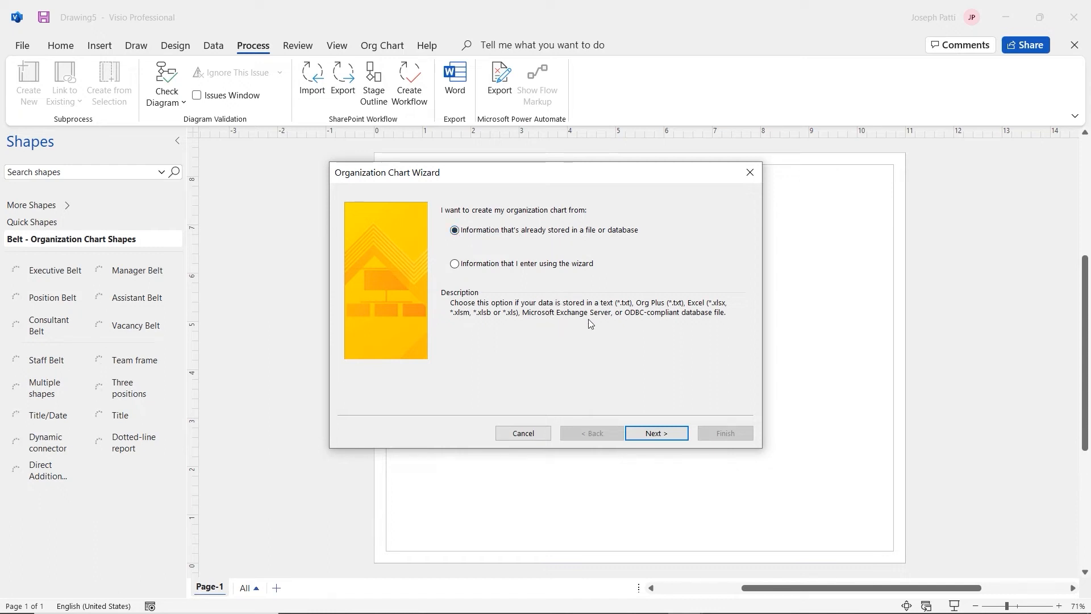
Base the organization chart on stored file data, choosing the Excel Org Chart Data workbook from the Desktop folder in English (United States).
{"action": "left_click", "coordinate": [654, 432]}
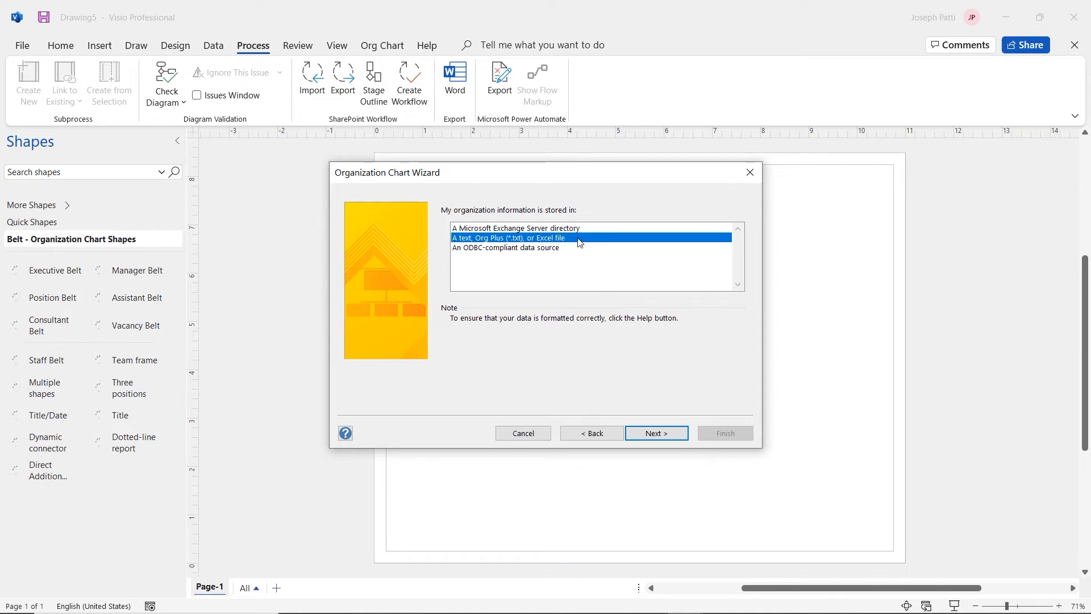
{"action": "left_click", "coordinate": [658, 433]}
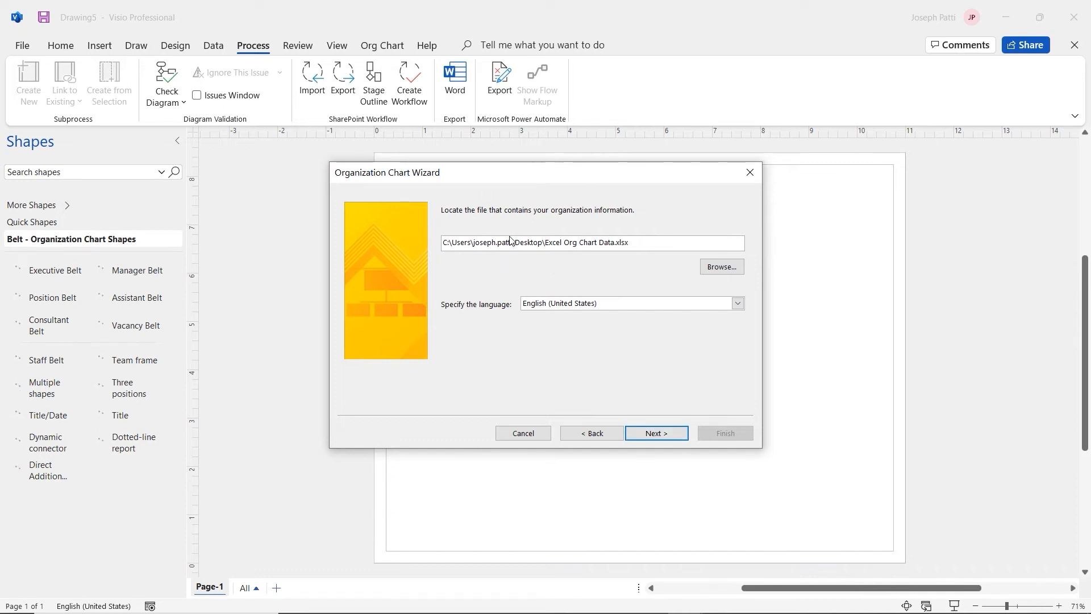
{"action": "left_click", "coordinate": [709, 268]}
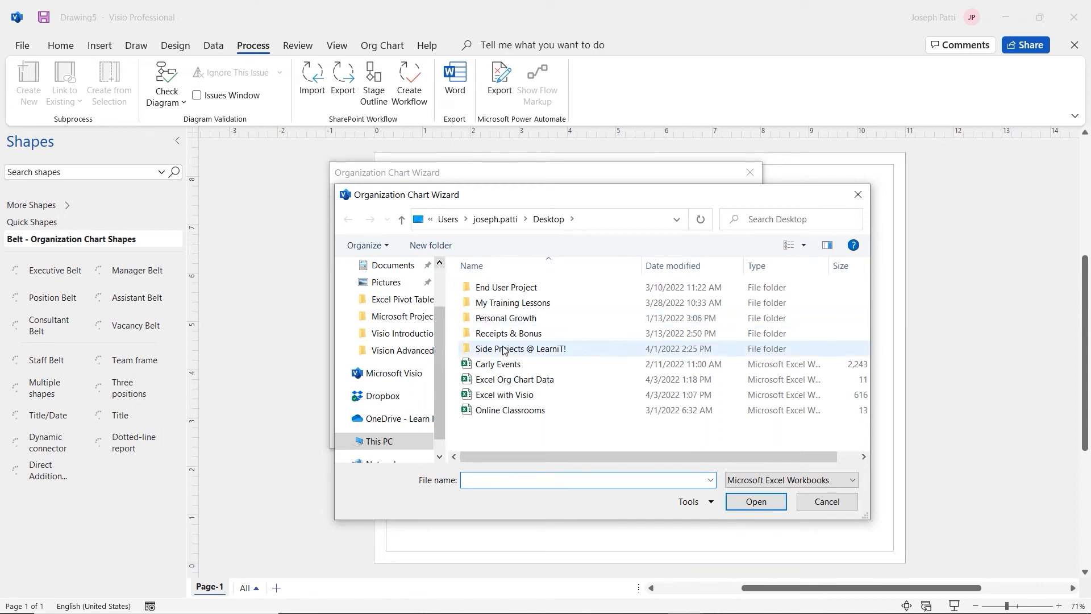
{"action": "left_click", "coordinate": [519, 381]}
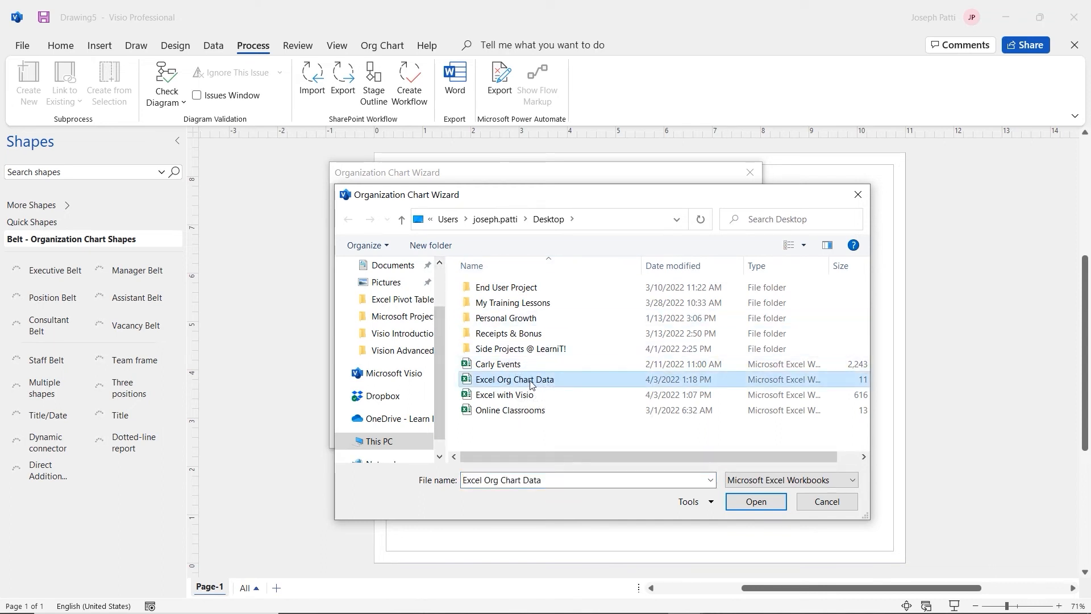
{"action": "left_click", "coordinate": [742, 503]}
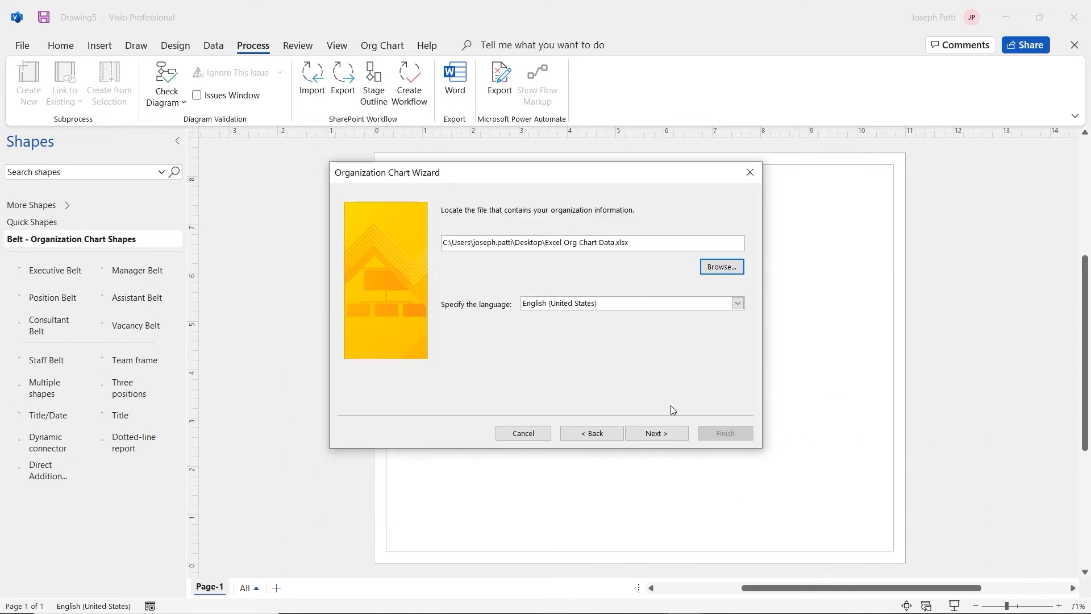
{"action": "left_click", "coordinate": [670, 438]}
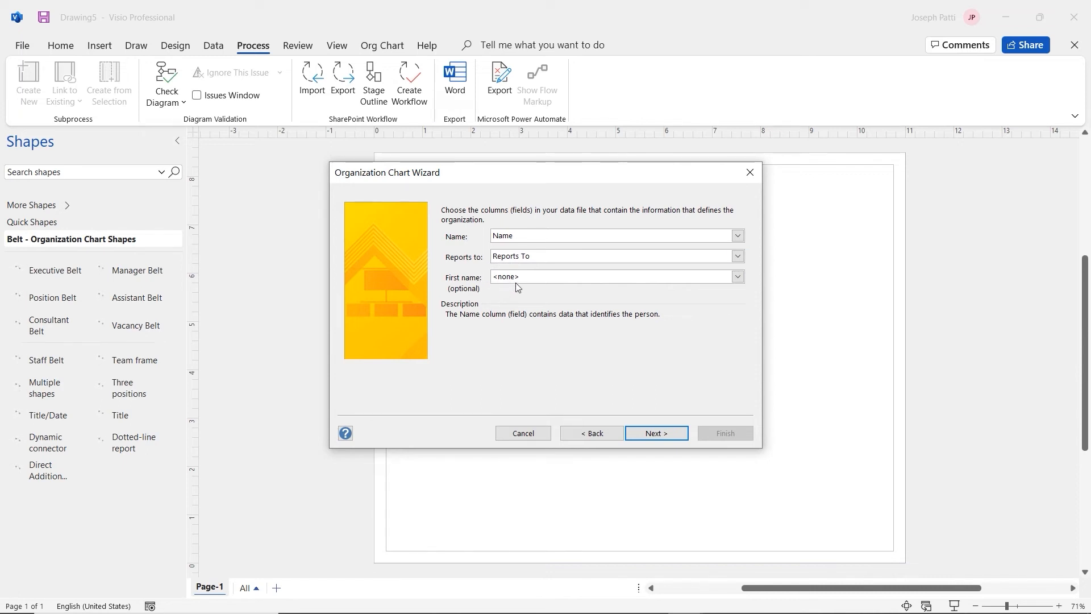
Accept Name and Reports To as the defining columns, with Name and Position as both the displayed and shape data fields.
{"action": "left_click", "coordinate": [654, 433]}
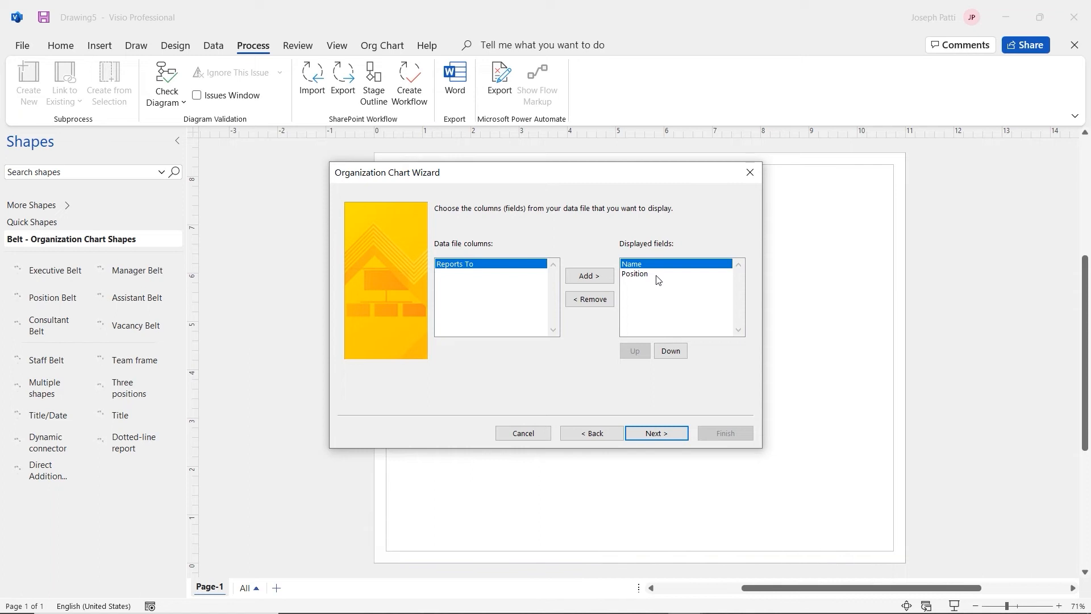
{"action": "left_click", "coordinate": [652, 434]}
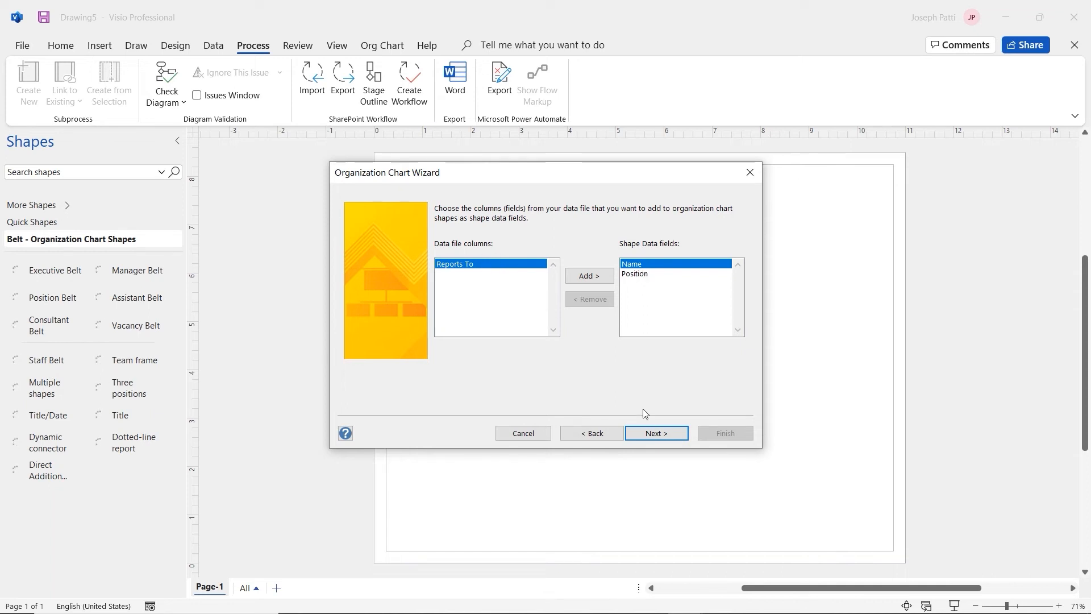
{"action": "left_click", "coordinate": [653, 433]}
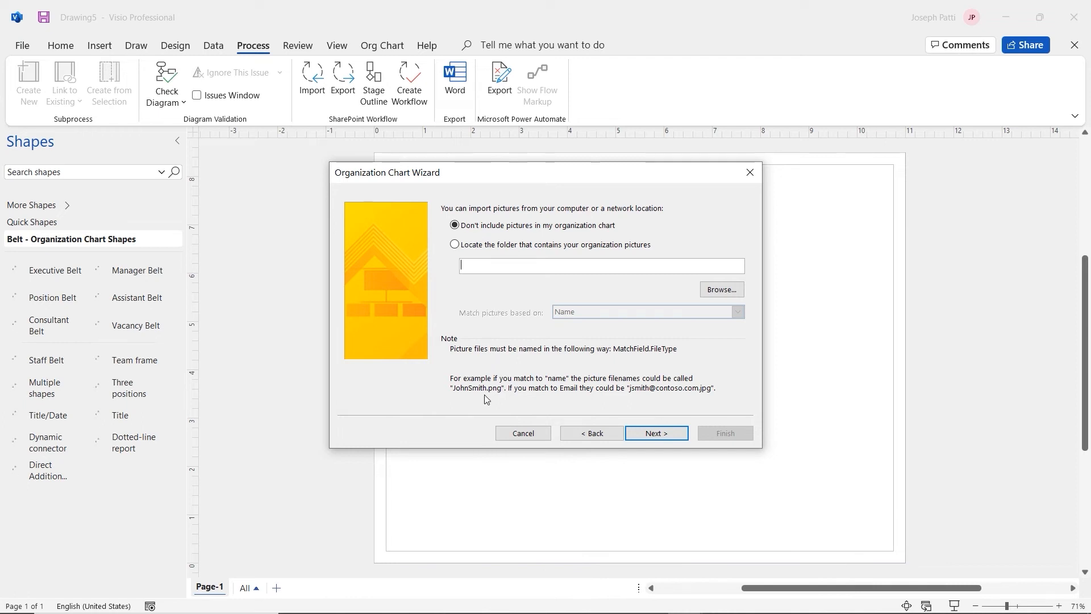
{"action": "key", "text": "ctrl+2"}
{"action": "mouse_move", "coordinate": [437, 363]}
{"action": "left_mouse_down"}
{"action": "mouse_move", "coordinate": [653, 424]}
{"action": "mouse_move", "coordinate": [725, 406]}
{"action": "left_mouse_up"}
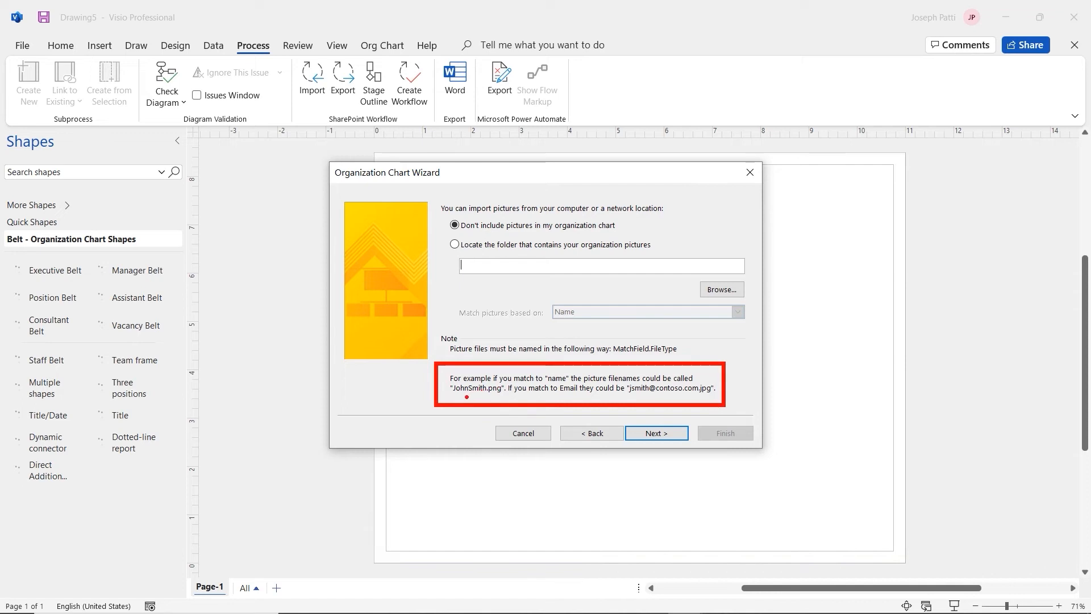
{"action": "mouse_move", "coordinate": [466, 397]}
{"action": "left_mouse_down"}
{"action": "mouse_move", "coordinate": [460, 424]}
{"action": "mouse_move", "coordinate": [472, 434]}
{"action": "left_mouse_up"}
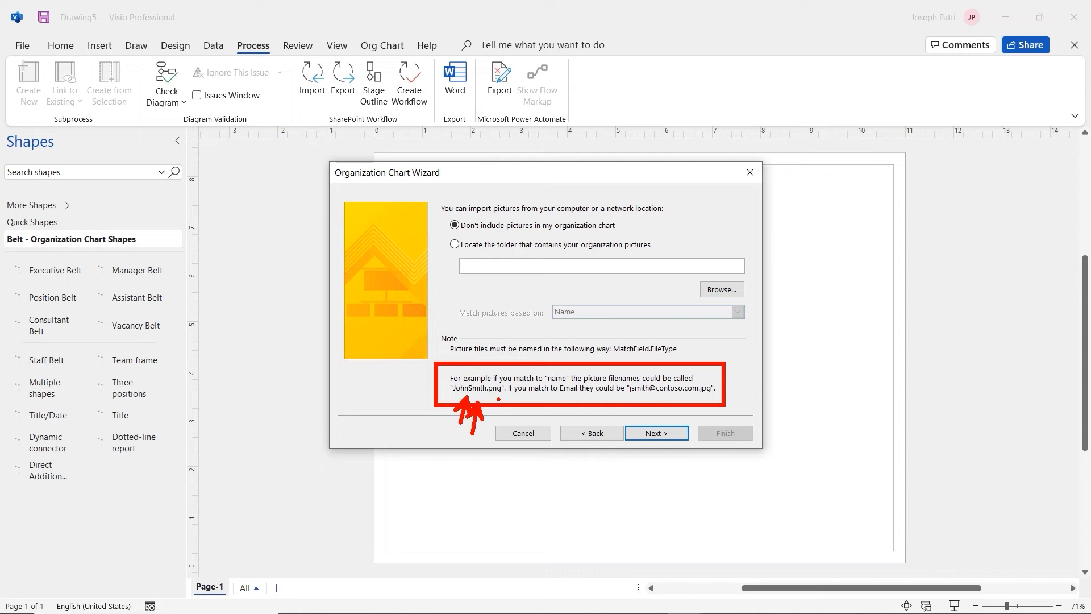
{"action": "key", "text": "Escape"}
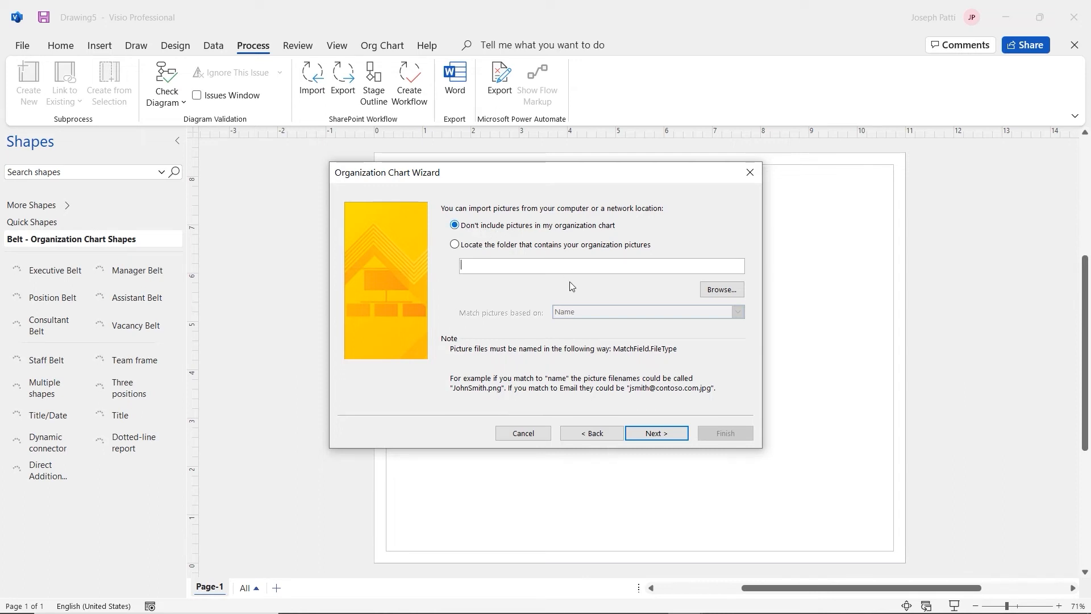
Leave pictures out of the chart and generate it with automatic page breaks, the Top Executive first, and hyperlinked, synchronized employee shapes.
{"action": "left_click", "coordinate": [653, 434]}
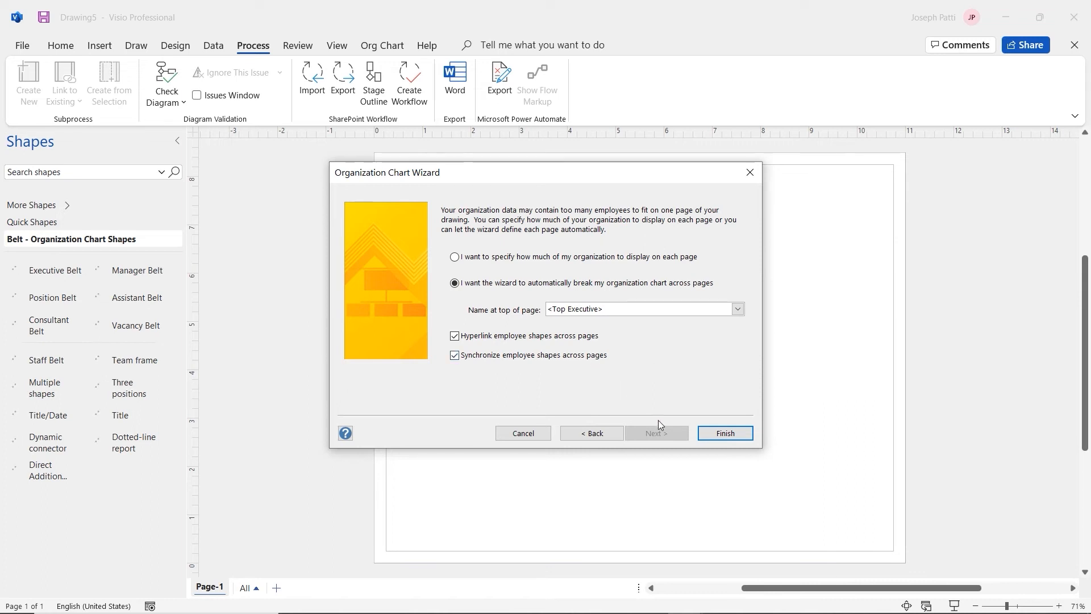
{"action": "left_click", "coordinate": [719, 434]}
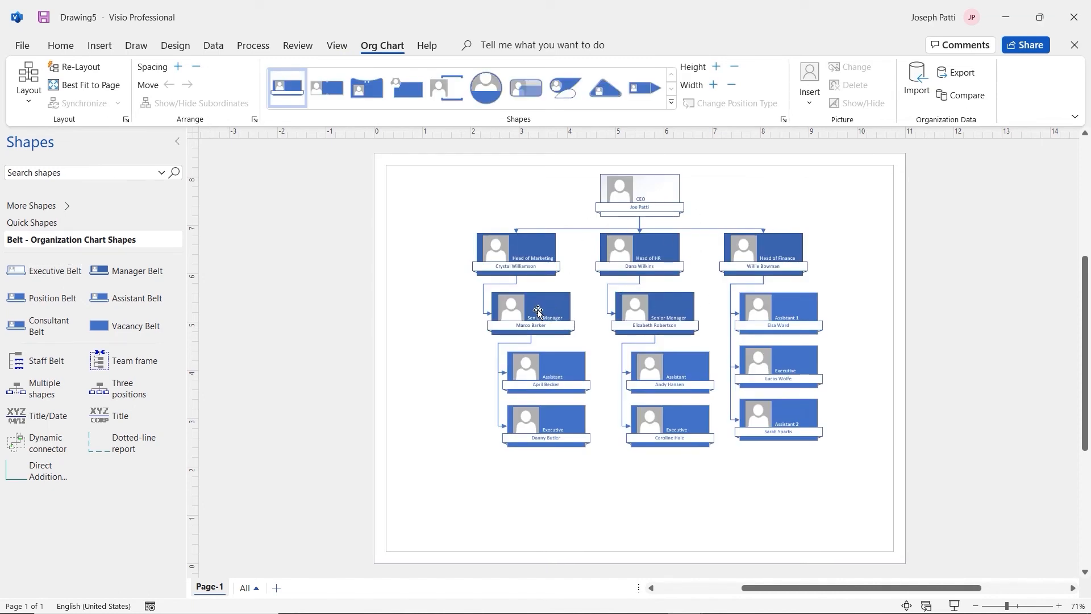
Center the marketing Senior Manager beneath the Head of Marketing, and place its Executive and Assistant side by side below it.
{"action": "left_click_drag", "start_coordinate": [538, 309], "coordinate": [516, 292]}
{"action": "left_click", "coordinate": [468, 303]}
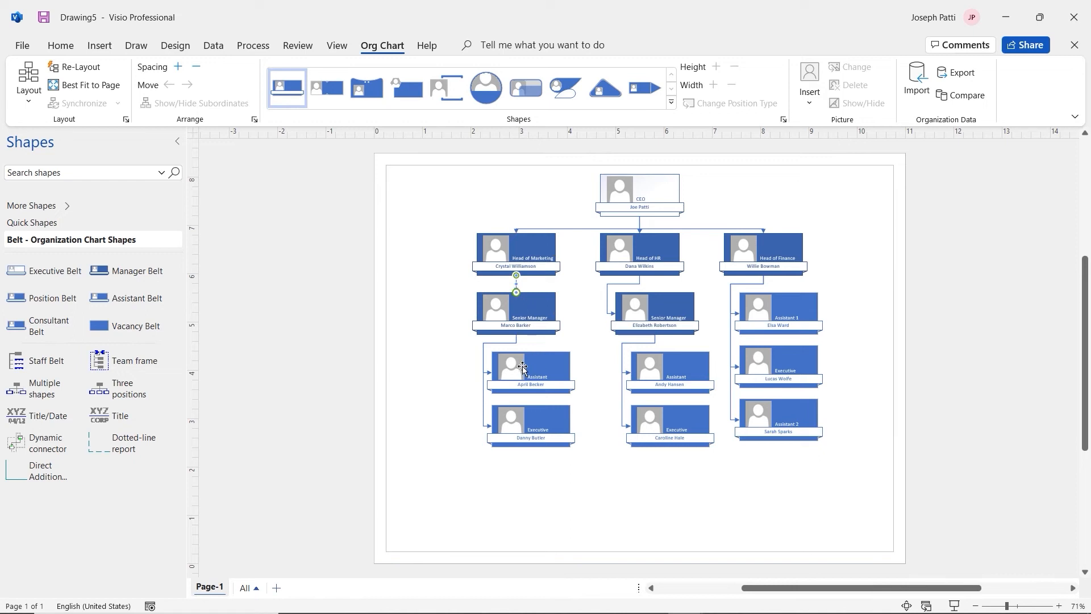
{"action": "left_click", "coordinate": [534, 370]}
{"action": "left_click_drag", "start_coordinate": [547, 369], "coordinate": [569, 365]}
{"action": "left_click_drag", "start_coordinate": [518, 411], "coordinate": [449, 360]}
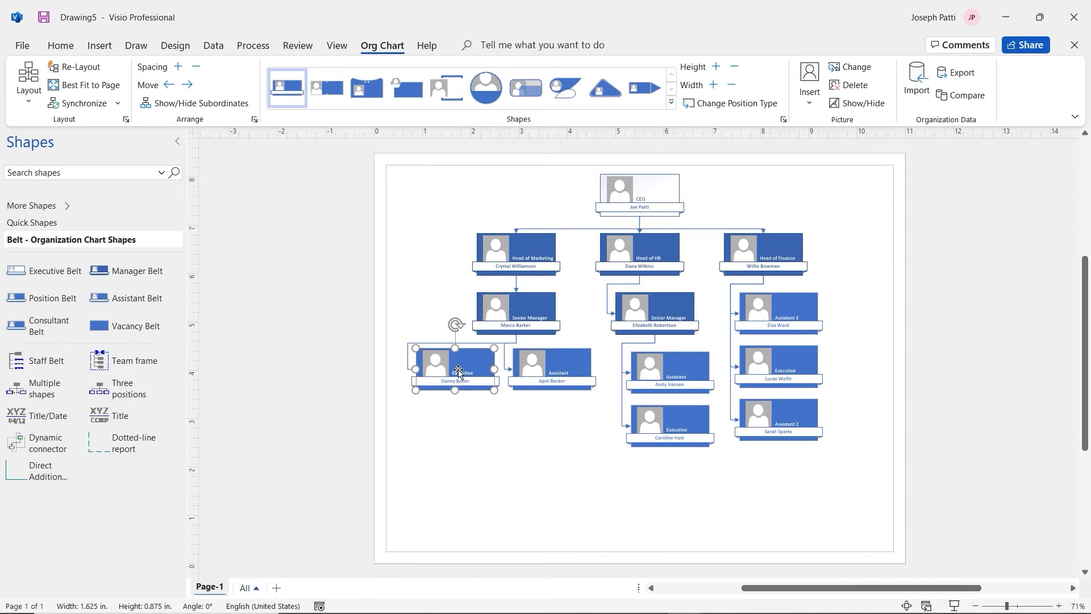
Reattach the connectors of the marketing Assistant and Executive to the top center of their shapes.
{"action": "left_click", "coordinate": [511, 369]}
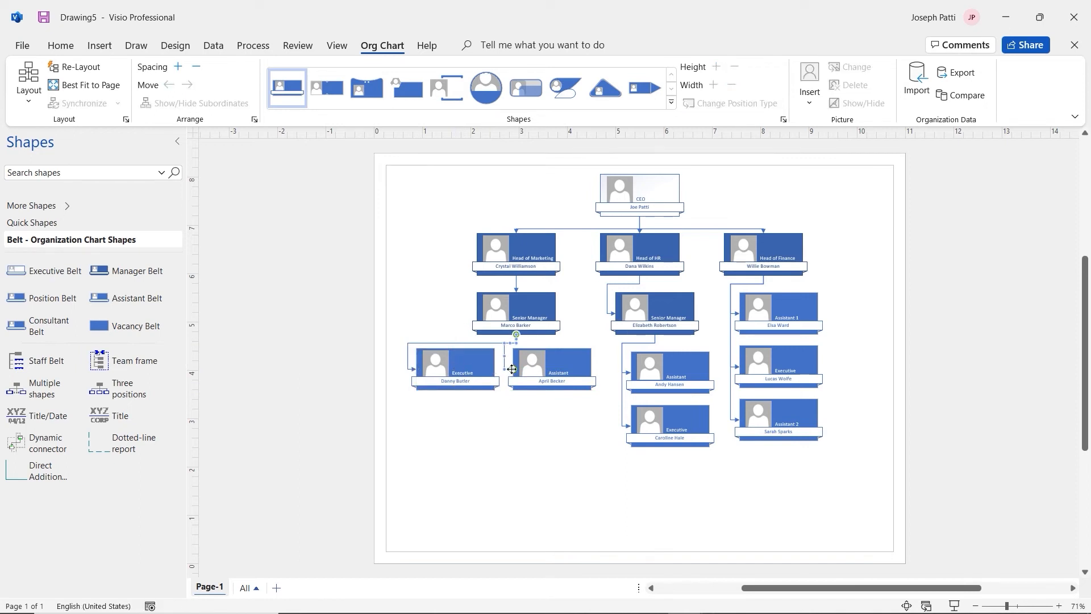
{"action": "left_click_drag", "start_coordinate": [512, 370], "coordinate": [551, 347]}
{"action": "left_click_drag", "start_coordinate": [412, 371], "coordinate": [455, 347]}
Move the Head of Marketing branch left to the page margin and spread its Executive and Assistant farther apart.
{"action": "left_click", "coordinate": [525, 248]}
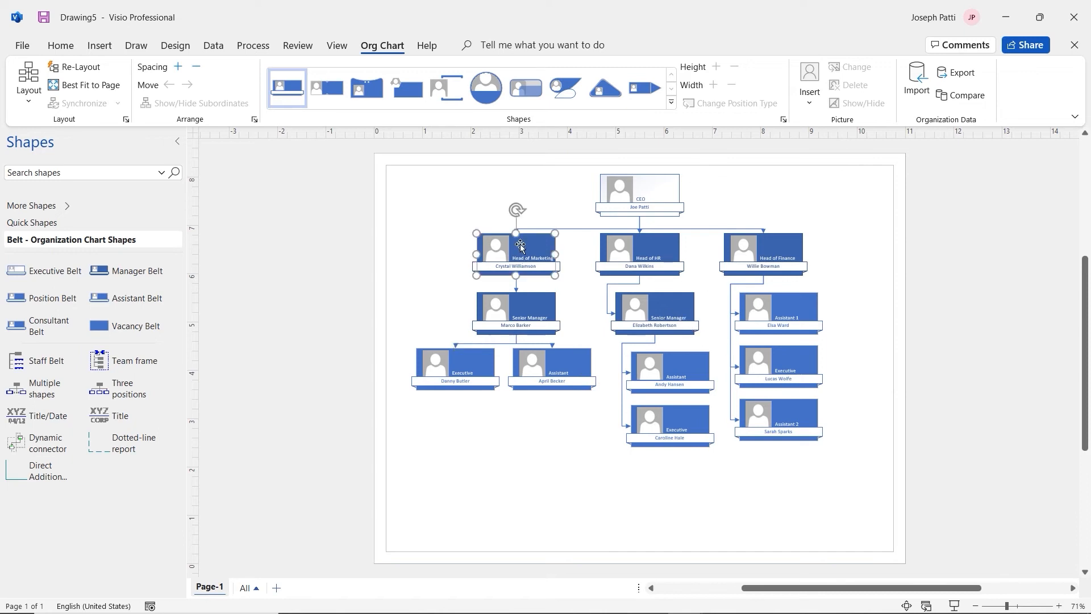
{"action": "left_click_drag", "start_coordinate": [524, 248], "coordinate": [436, 242]}
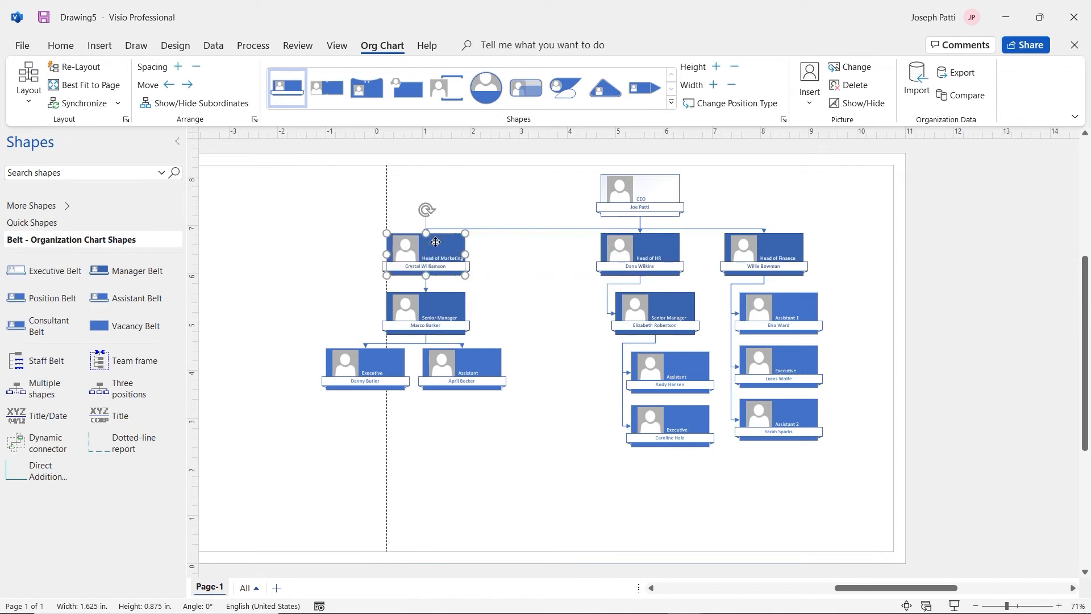
{"action": "left_click", "coordinate": [467, 368]}
{"action": "left_click_drag", "start_coordinate": [467, 368], "coordinate": [509, 357]}
{"action": "left_click_drag", "start_coordinate": [386, 363], "coordinate": [366, 362]}
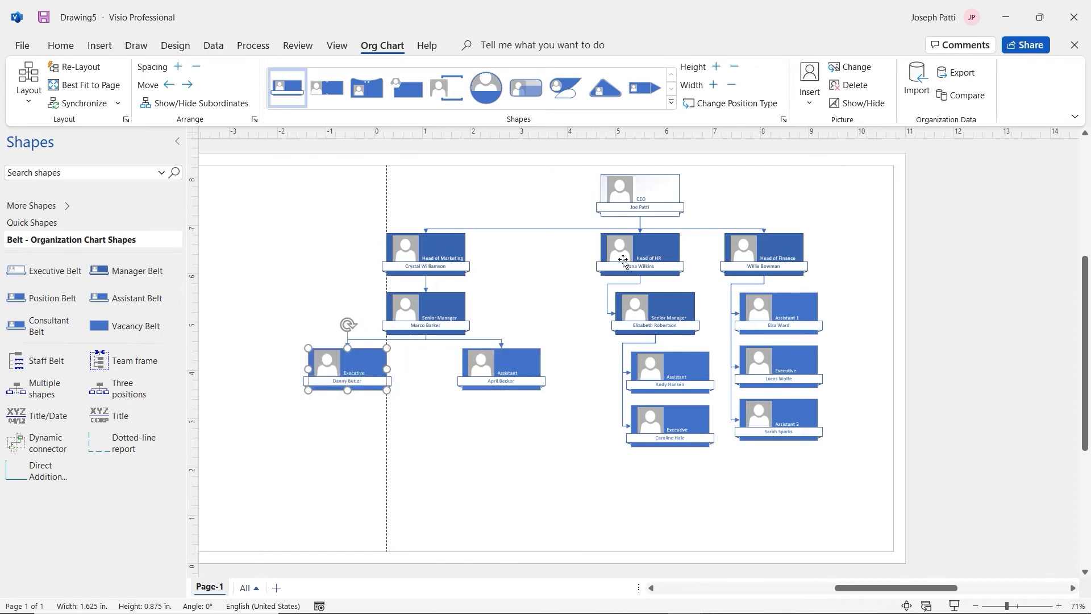
Attach the HR connector to the top of the HR Senior Manager and center that shape beneath the Head of HR.
{"action": "left_click", "coordinate": [614, 312]}
{"action": "left_click", "coordinate": [617, 315]}
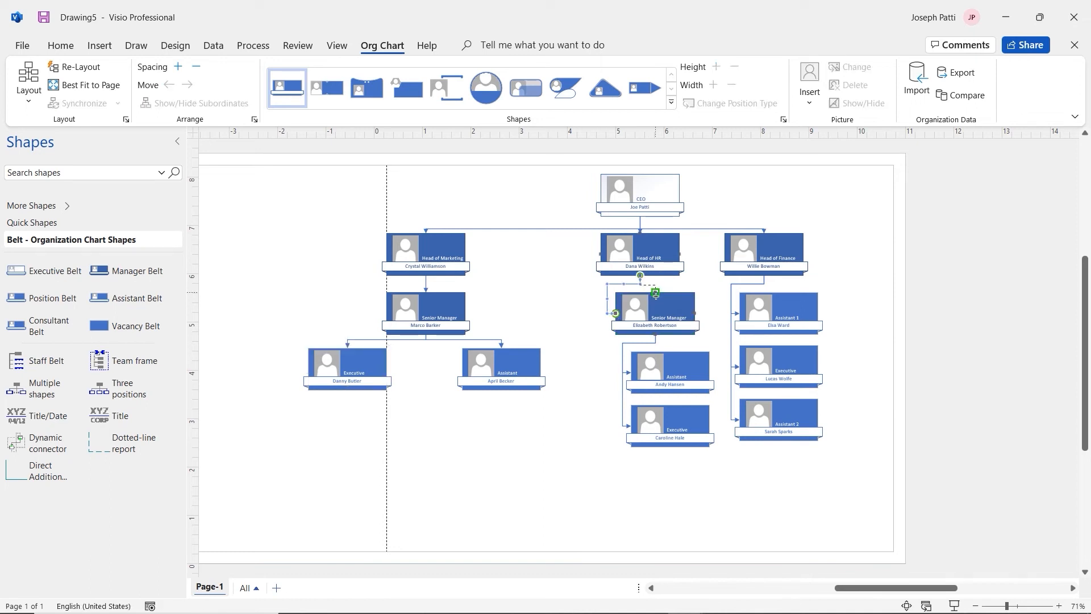
{"action": "left_click_drag", "start_coordinate": [669, 307], "coordinate": [651, 313]}
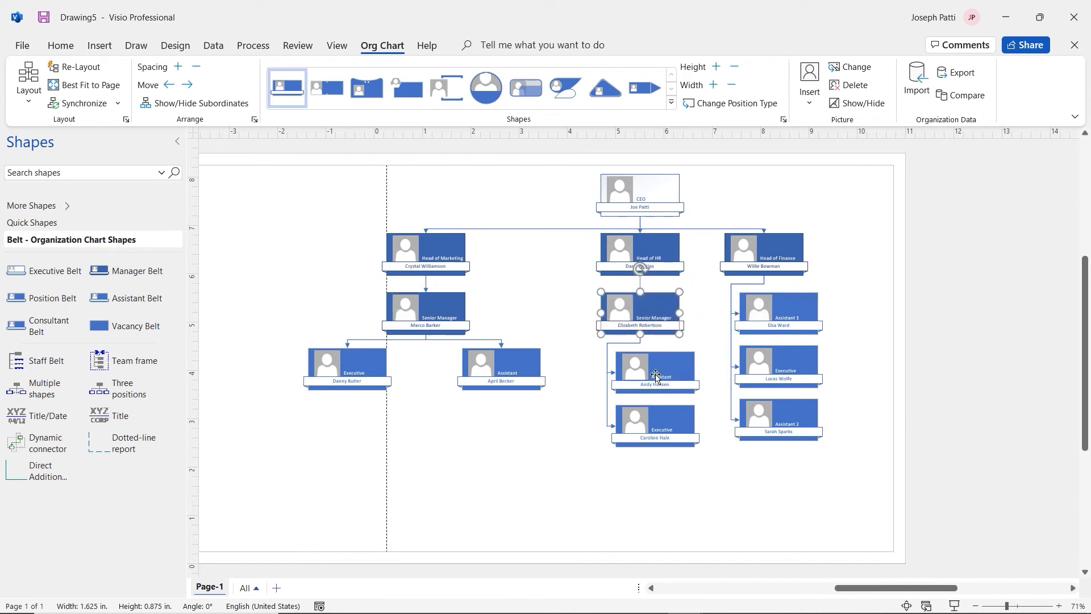
Shift the marketing branch farther left and place the HR Executive beside the HR Assistant, its connector attached to its top center.
{"action": "left_click", "coordinate": [443, 250]}
{"action": "left_click_drag", "start_coordinate": [443, 250], "coordinate": [378, 248]}
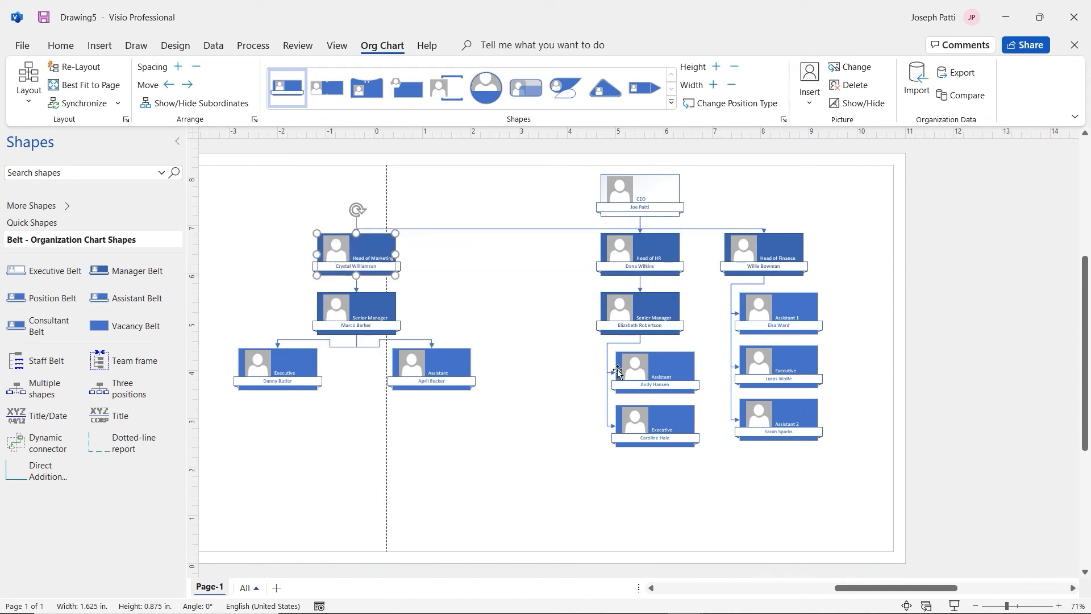
{"action": "left_click_drag", "start_coordinate": [617, 372], "coordinate": [662, 378]}
{"action": "left_click_drag", "start_coordinate": [653, 423], "coordinate": [557, 370]}
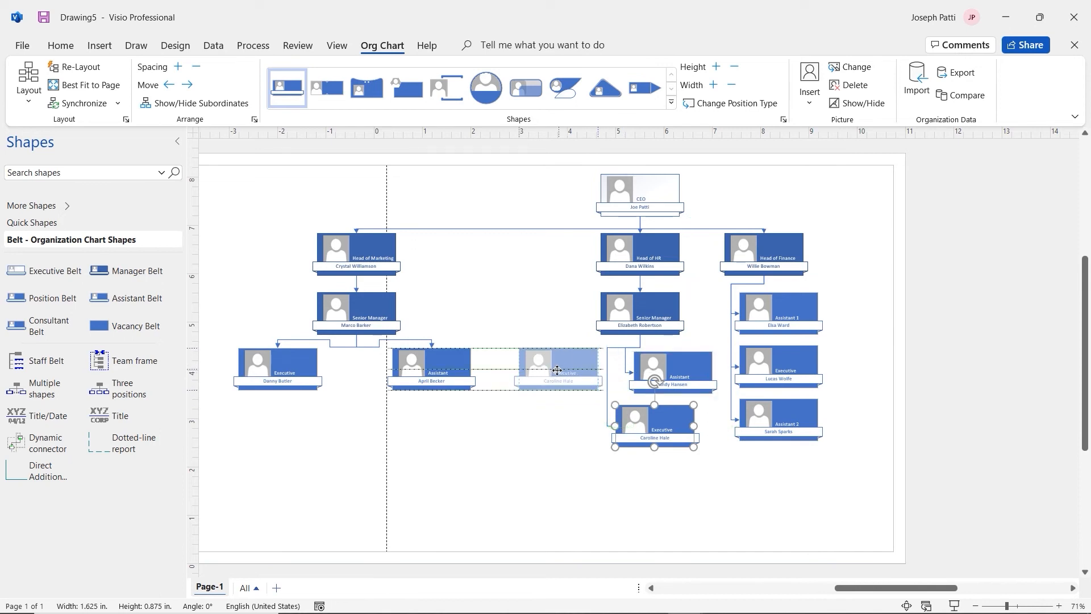
{"action": "left_click", "coordinate": [514, 368]}
{"action": "left_click_drag", "start_coordinate": [518, 370], "coordinate": [559, 348]}
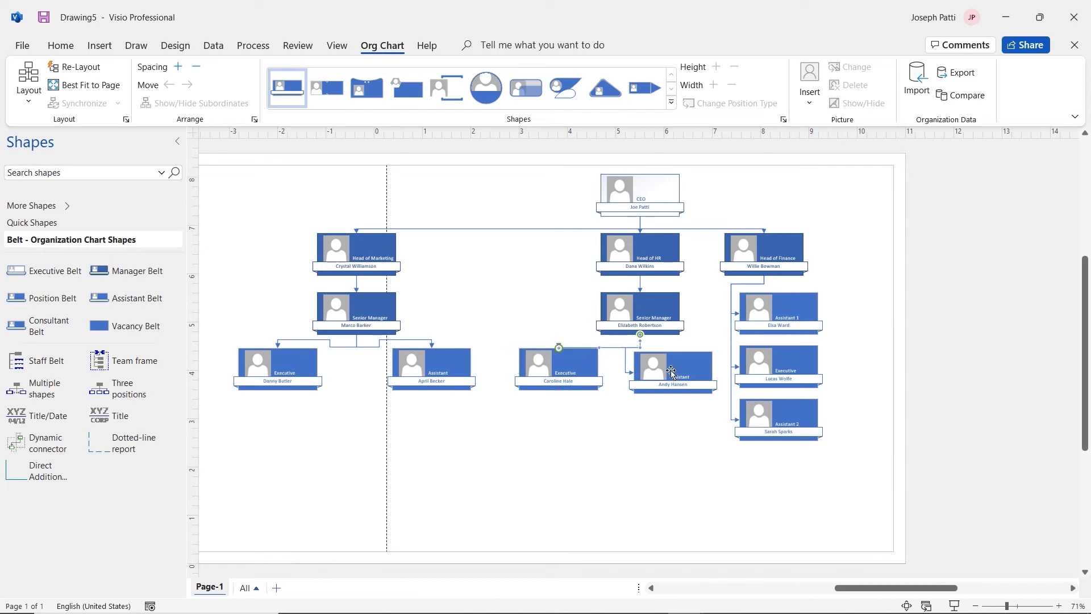
Move the Head of Finance branch right, past the page edge, to make room beside the HR branch.
{"action": "left_click_drag", "start_coordinate": [674, 368], "coordinate": [721, 364]}
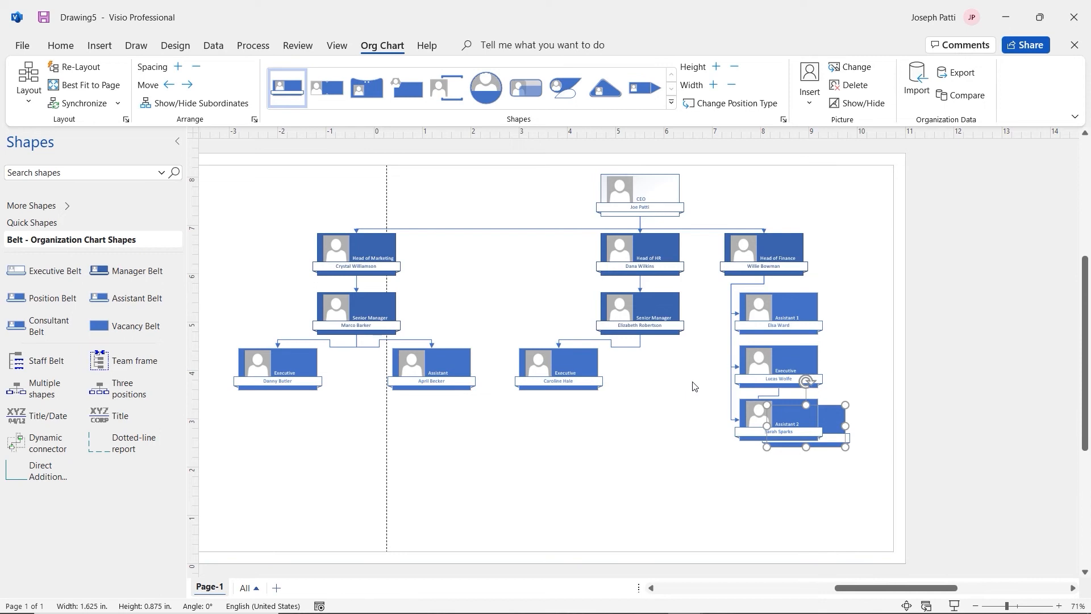
{"action": "left_click", "coordinate": [768, 250]}
{"action": "left_click_drag", "start_coordinate": [768, 250], "coordinate": [910, 260]}
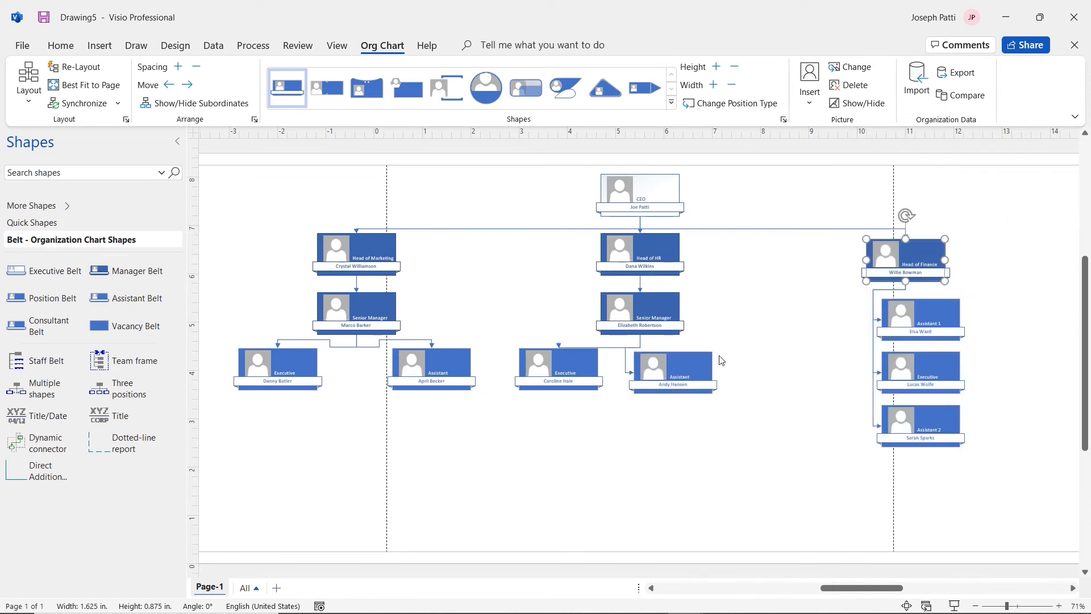
Move the HR Assistant farther right and reattach its connector to the top center of the shape.
{"action": "left_click_drag", "start_coordinate": [669, 368], "coordinate": [732, 364]}
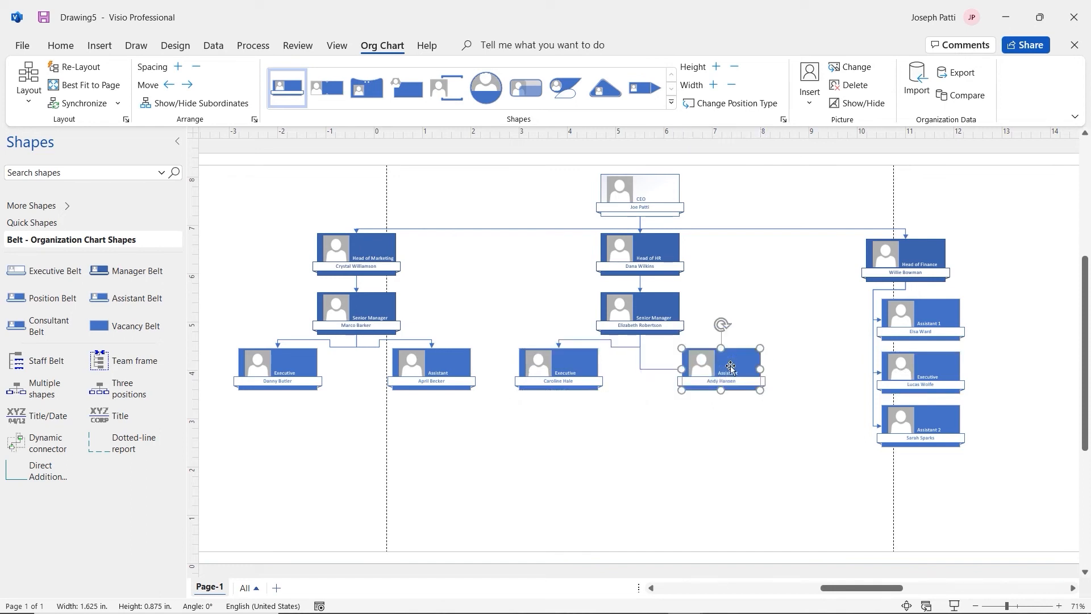
{"action": "left_click", "coordinate": [648, 369]}
{"action": "left_click_drag", "start_coordinate": [681, 370], "coordinate": [718, 346]}
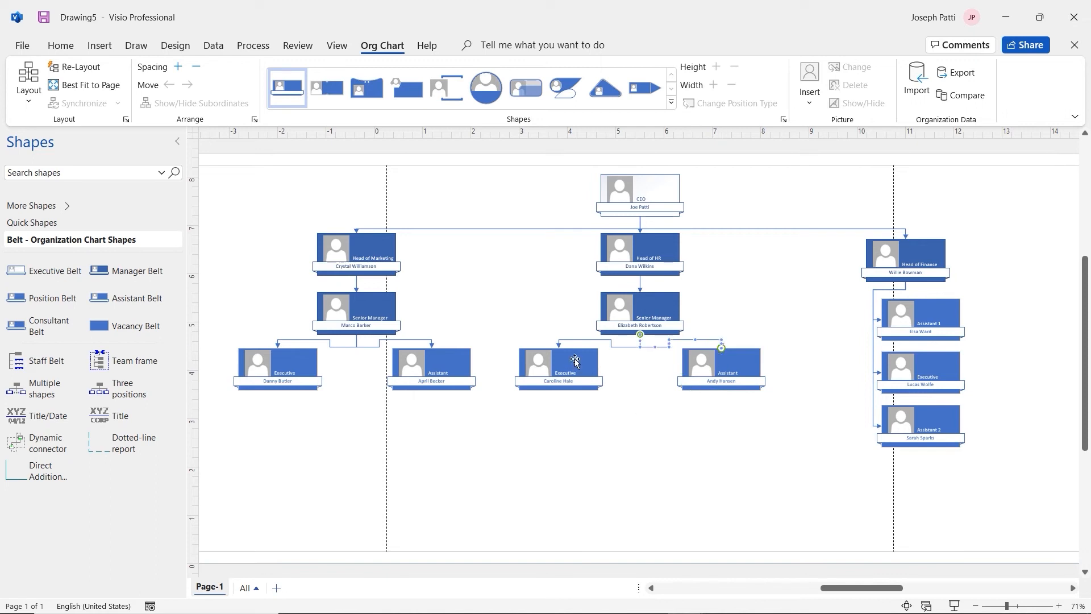
Nudge the HR and marketing Executive and Assistant shapes down slightly so their connectors run in straight, level lines.
{"action": "left_click_drag", "start_coordinate": [575, 360], "coordinate": [575, 364]}
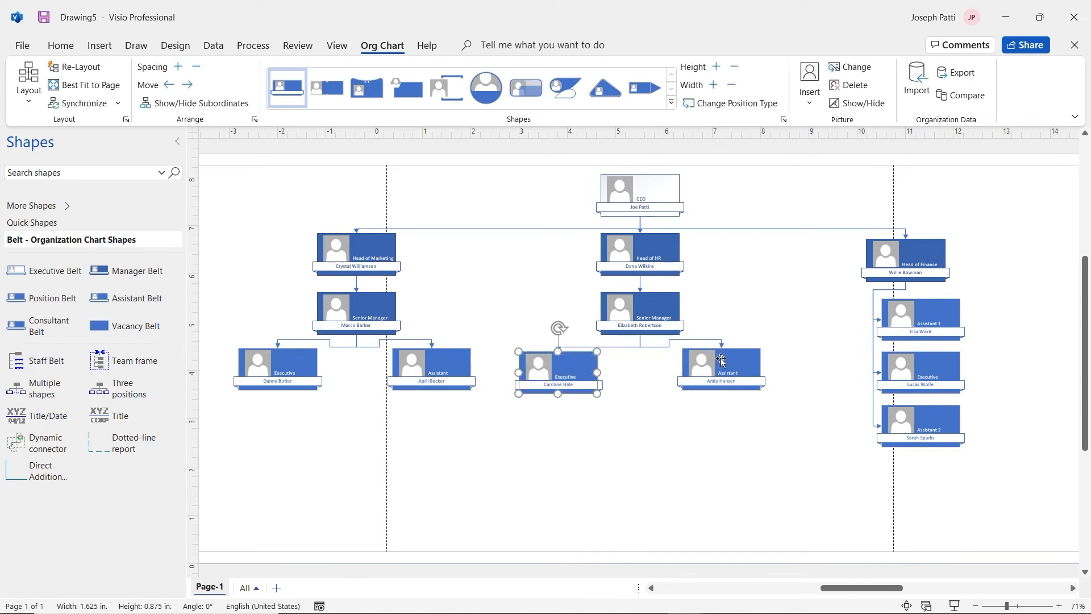
{"action": "left_click_drag", "start_coordinate": [721, 360], "coordinate": [720, 364]}
{"action": "left_click_drag", "start_coordinate": [441, 367], "coordinate": [443, 373]}
{"action": "left_click_drag", "start_coordinate": [306, 364], "coordinate": [309, 367]}
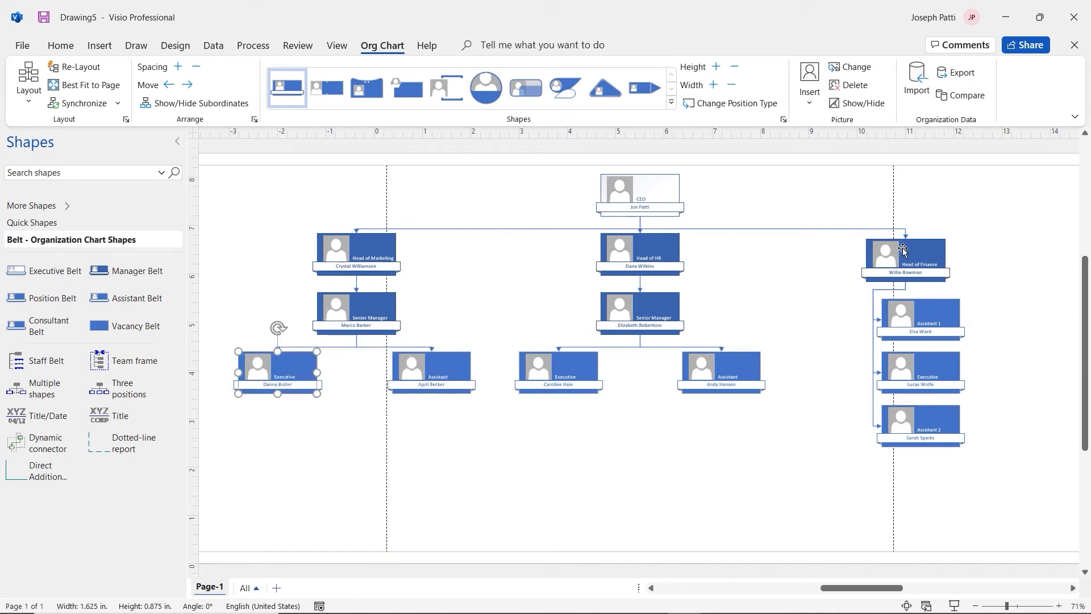
Level the Head of Finance with the other department heads and arrange Assistant 2, Executive and Assistant 1 in a row below.
{"action": "left_click_drag", "start_coordinate": [903, 249], "coordinate": [912, 251]}
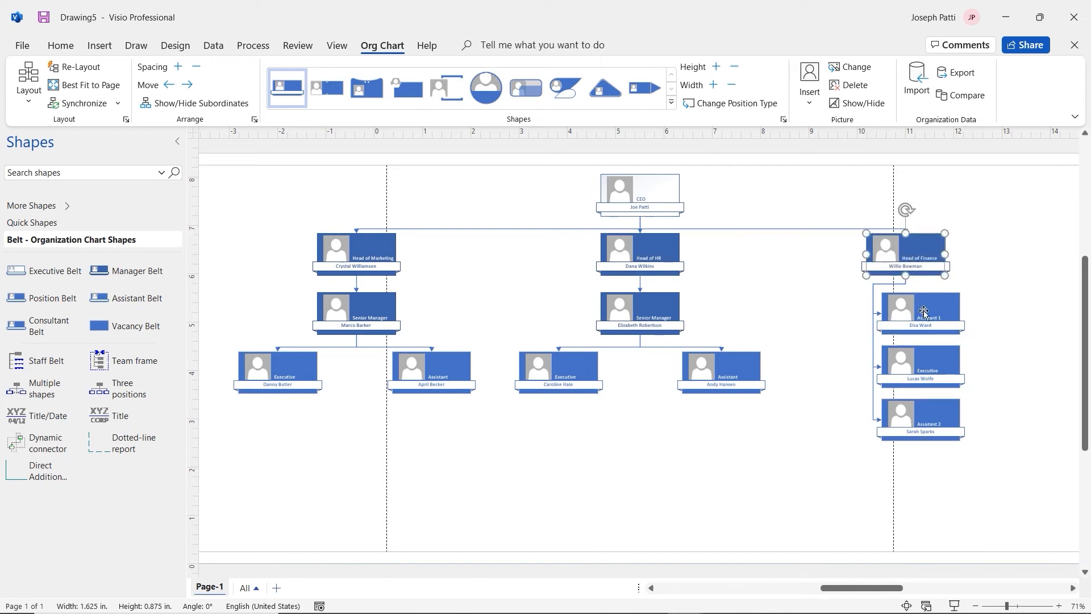
{"action": "left_click_drag", "start_coordinate": [923, 312], "coordinate": [1012, 312]}
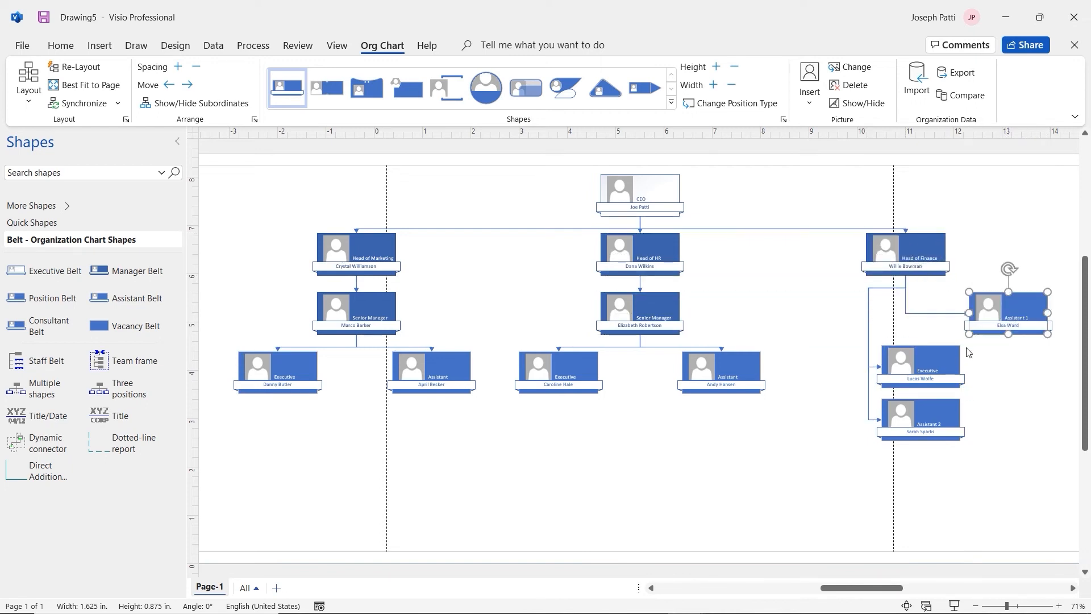
{"action": "left_click_drag", "start_coordinate": [929, 368], "coordinate": [914, 316]}
{"action": "left_click_drag", "start_coordinate": [918, 409], "coordinate": [794, 294]}
Reattach the connectors of Assistant 2, Executive and Assistant 1 under the Head of Finance to each shape's top center.
{"action": "left_click", "coordinate": [753, 301]}
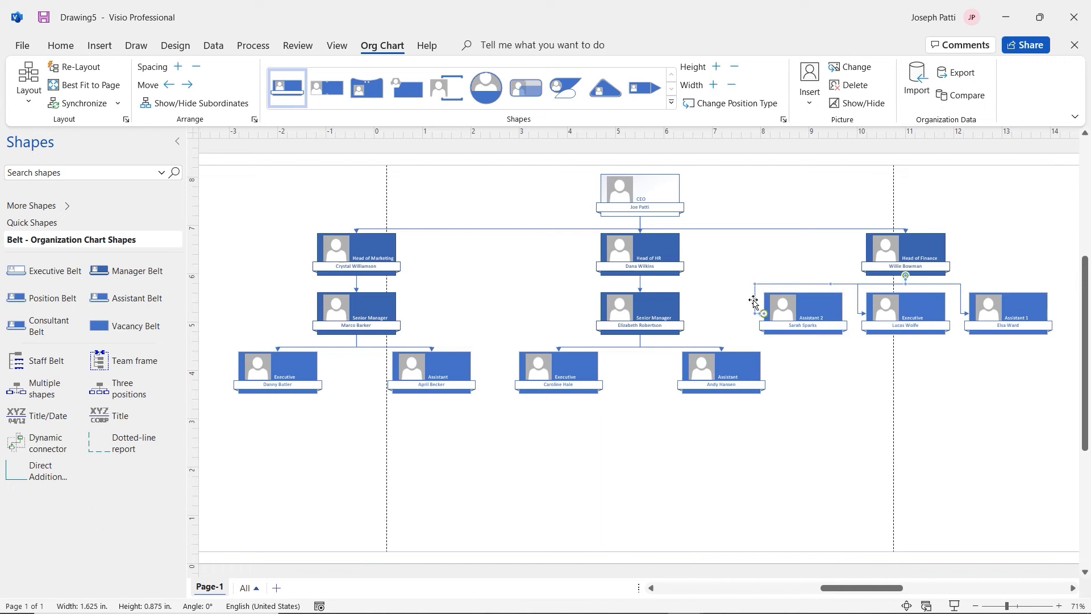
{"action": "left_click_drag", "start_coordinate": [762, 313], "coordinate": [803, 292]}
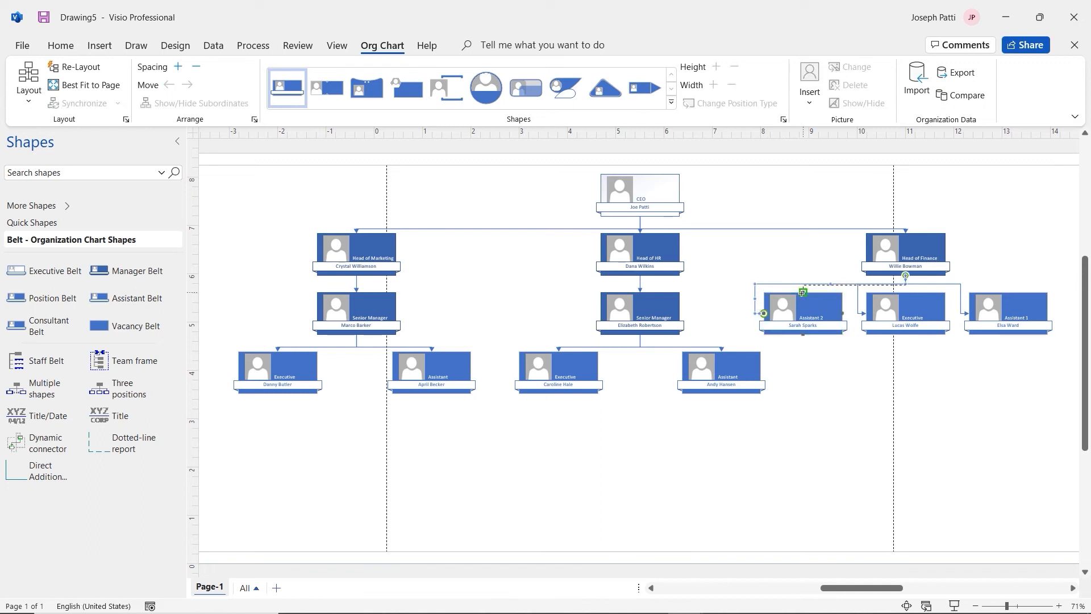
{"action": "left_click", "coordinate": [859, 313]}
{"action": "left_click_drag", "start_coordinate": [866, 313], "coordinate": [905, 292]}
{"action": "left_click", "coordinate": [960, 305]}
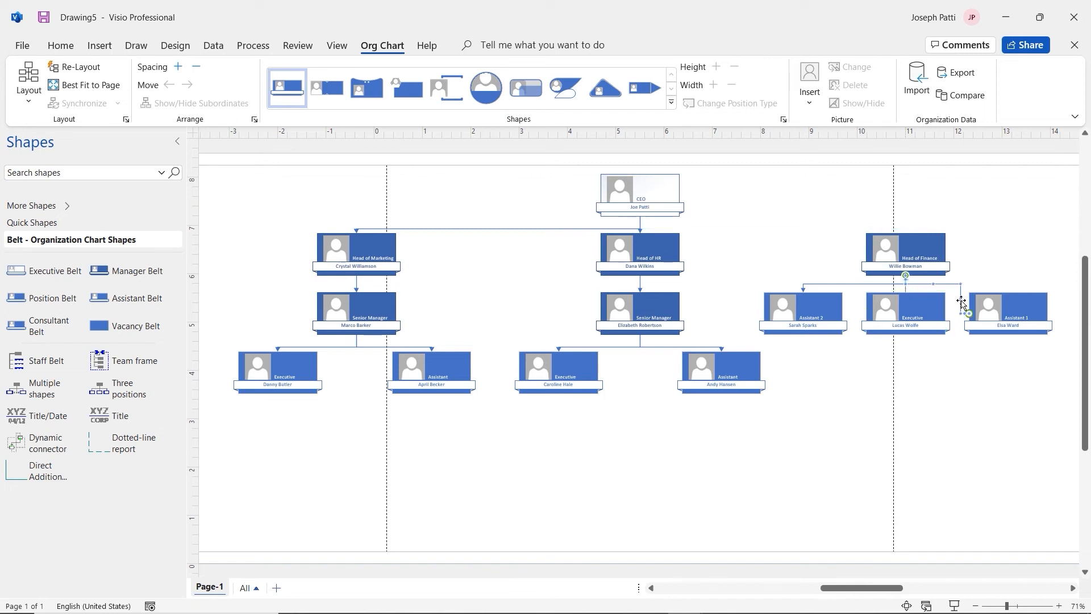
{"action": "left_click_drag", "start_coordinate": [1003, 284], "coordinate": [1009, 292]}
Draw a new connector from the bottom of the CEO shape to the top of the Head of Finance shape.
{"action": "left_click", "coordinate": [64, 46]}
{"action": "left_click", "coordinate": [488, 85]}
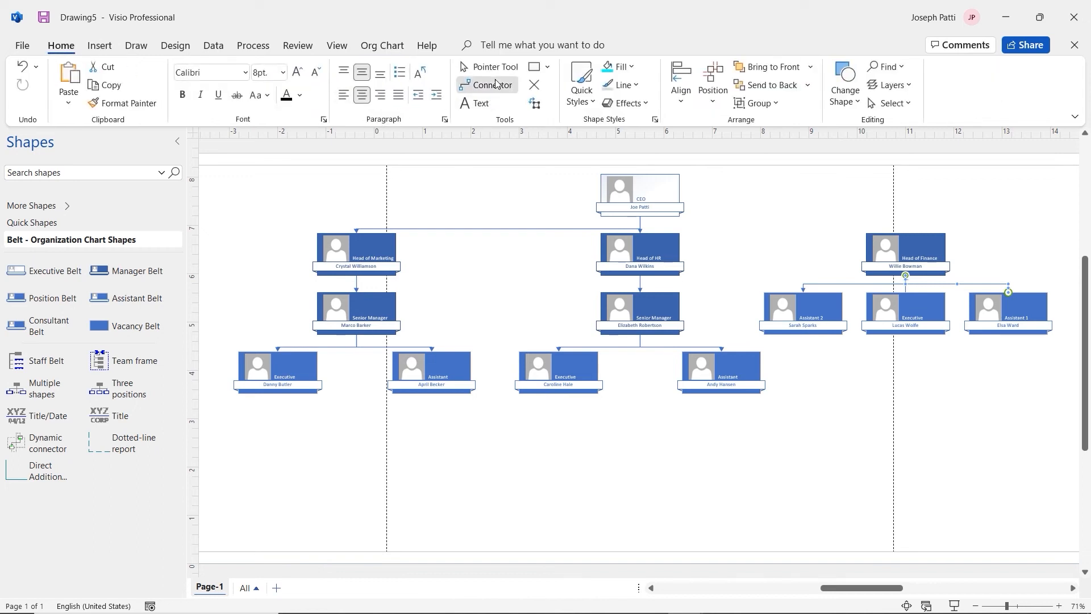
{"action": "left_click_drag", "start_coordinate": [640, 216], "coordinate": [905, 234]}
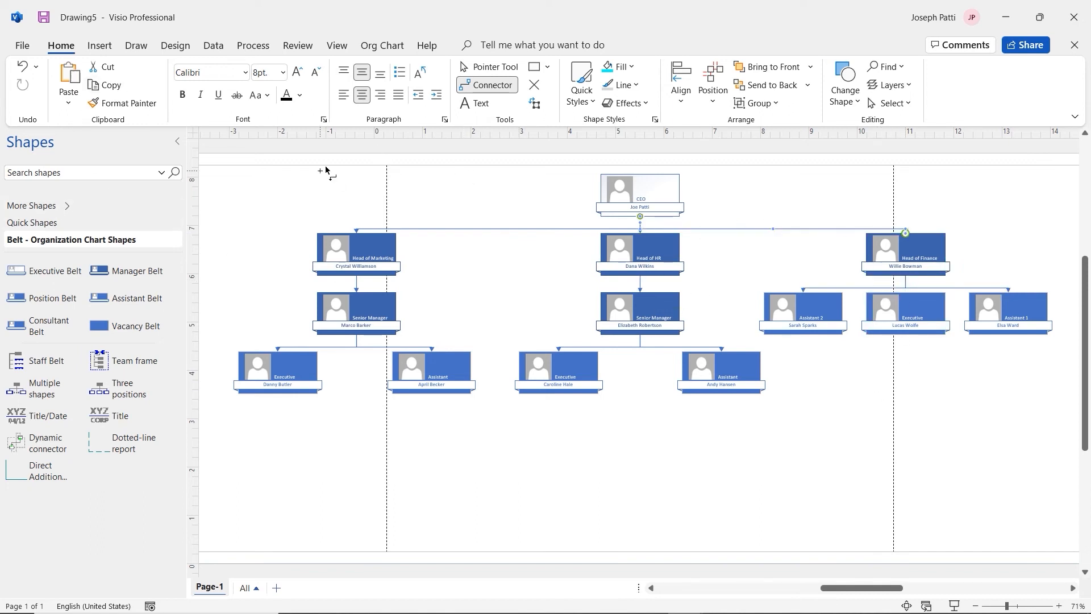
{"action": "left_click", "coordinate": [475, 67]}
{"action": "left_click", "coordinate": [481, 179]}
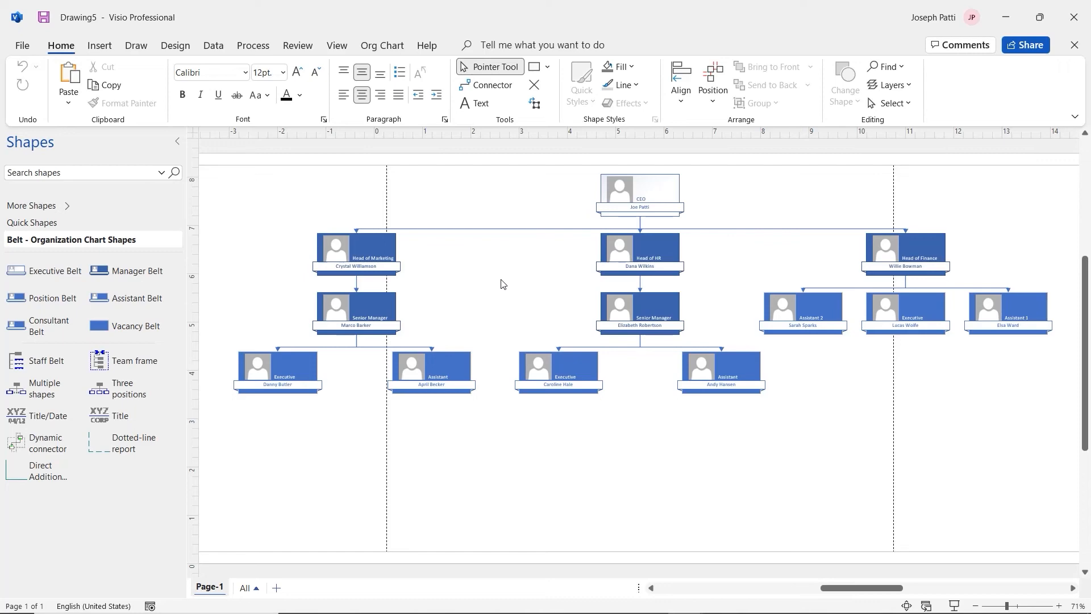
Open the Excel with Visio workbook from the desktop, examine its Pivot Table Basics sales columns, and close it.
{"action": "left_click", "coordinate": [1005, 17]}
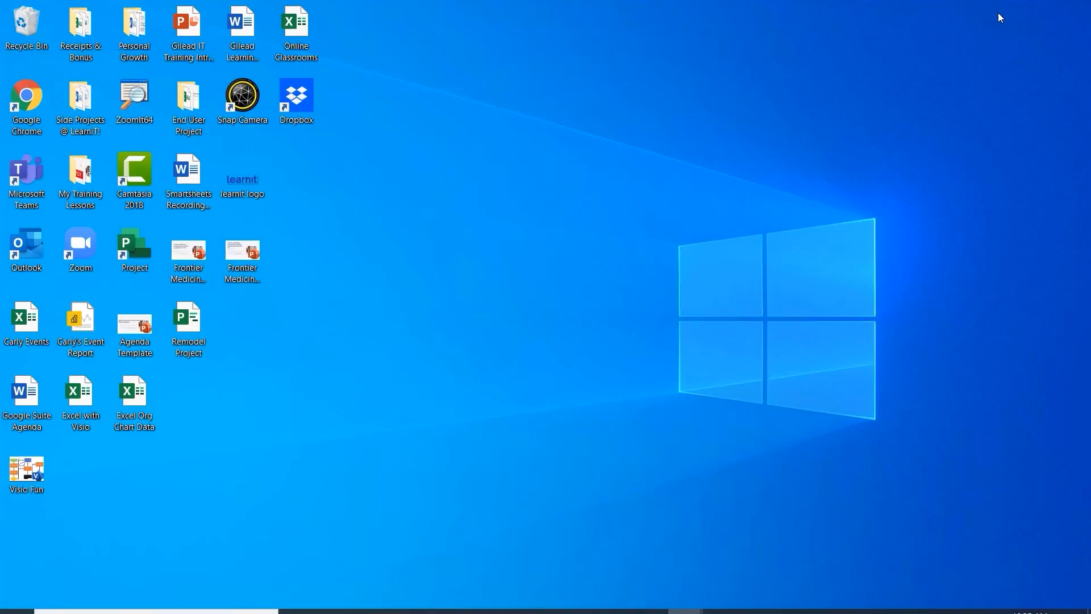
{"action": "double_click", "coordinate": [79, 400]}
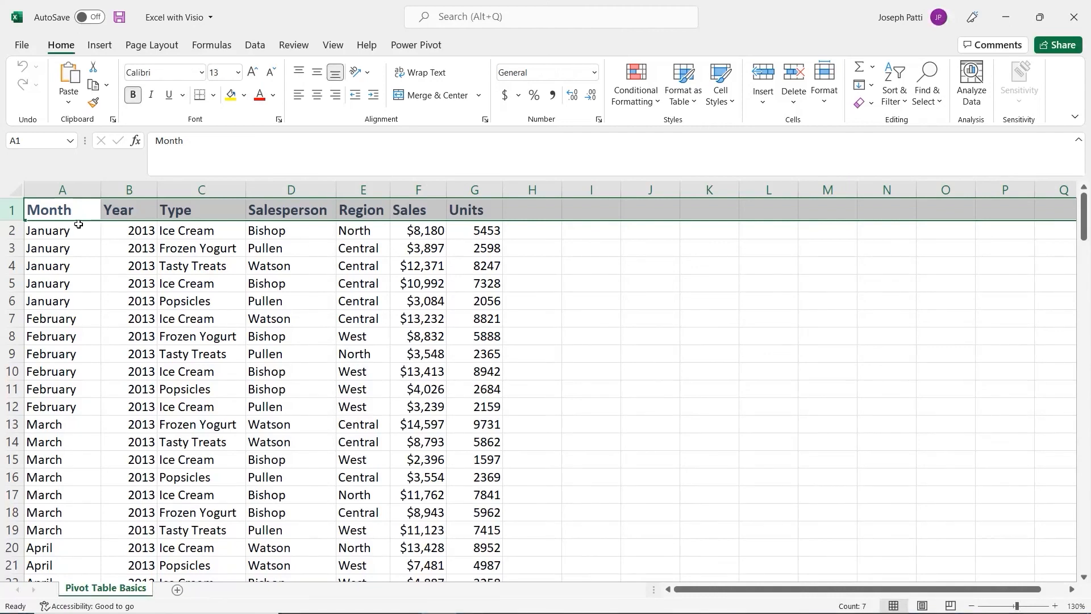
{"action": "left_click", "coordinate": [104, 303]}
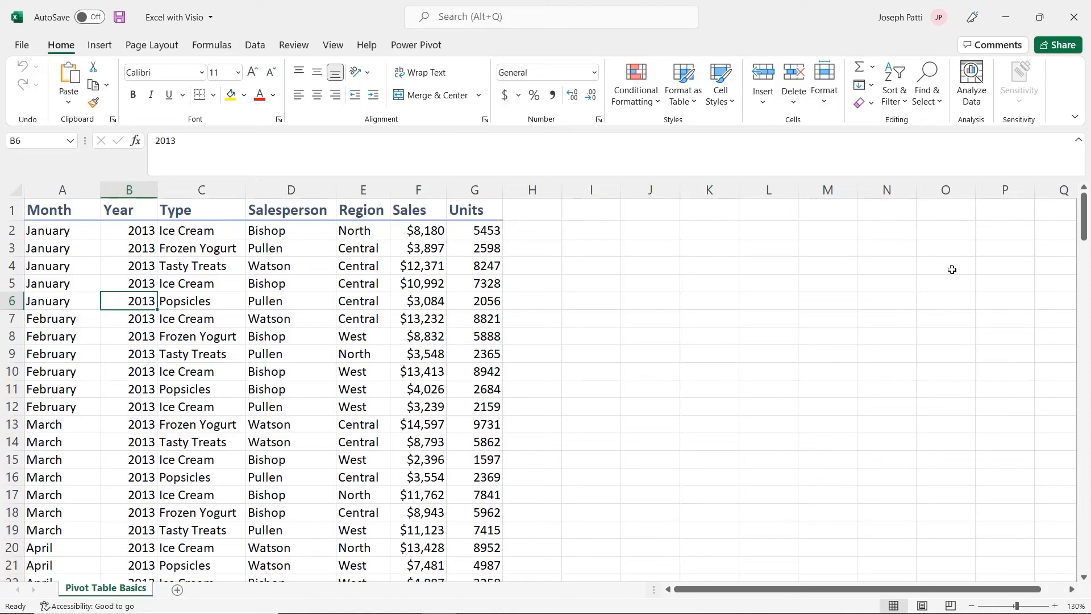
{"action": "left_click", "coordinate": [1073, 17]}
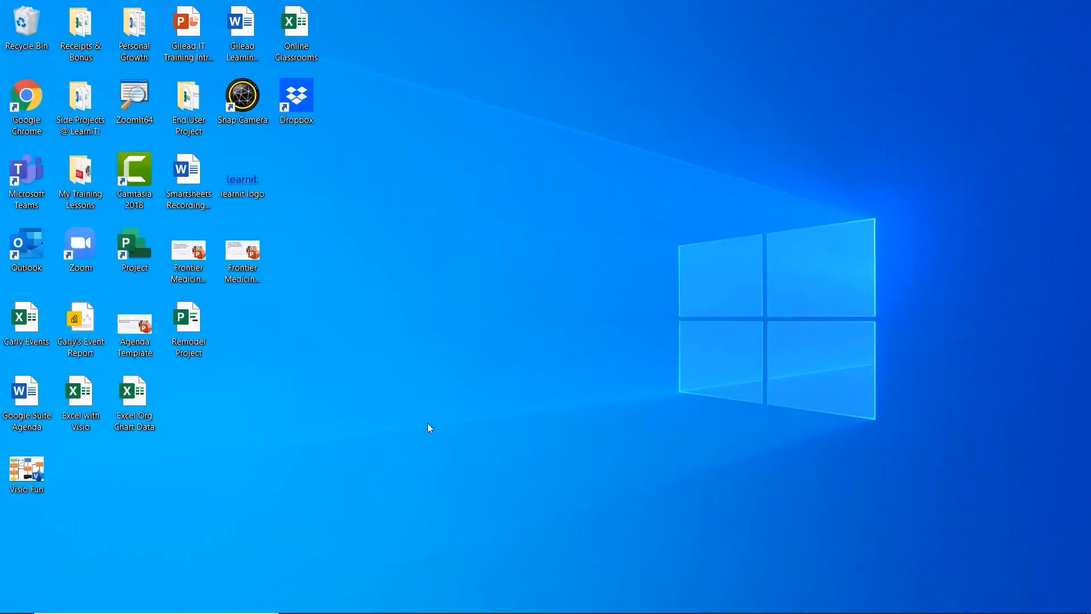
Switch back to the Visio organization chart drawing and create a new drawing from the Pivot Diagram template in US Units.
{"action": "mouse_move", "coordinate": [685, 600]}
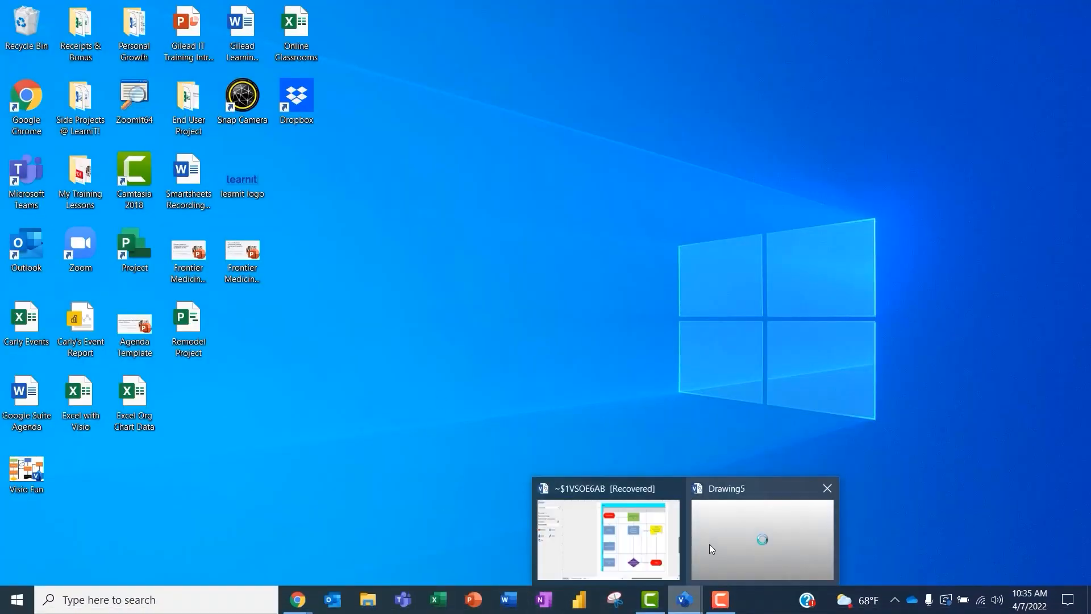
{"action": "left_click", "coordinate": [719, 540]}
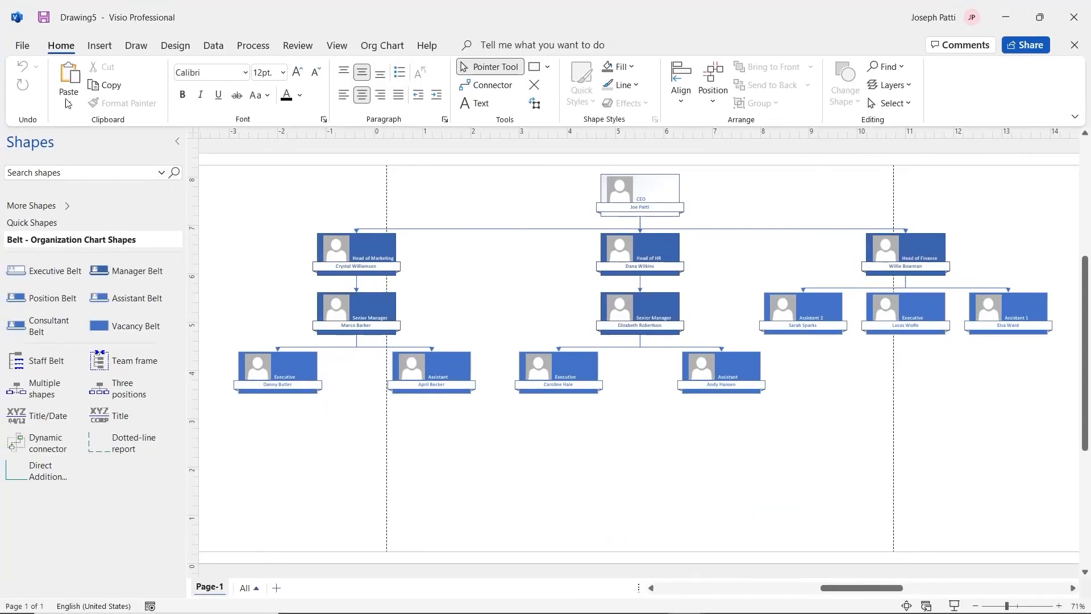
{"action": "left_click", "coordinate": [26, 51]}
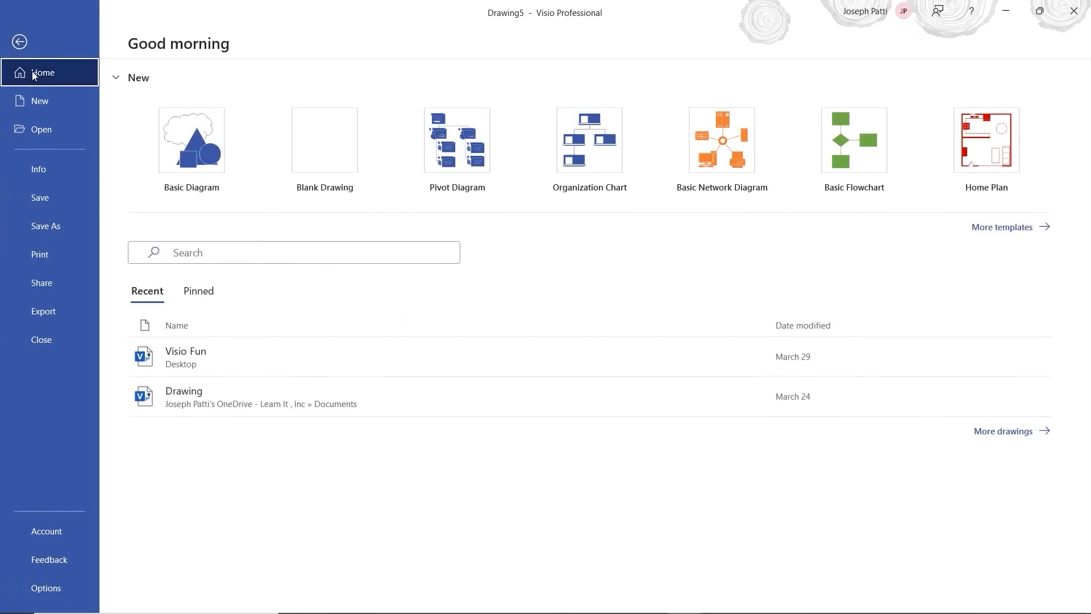
{"action": "left_click", "coordinate": [47, 101]}
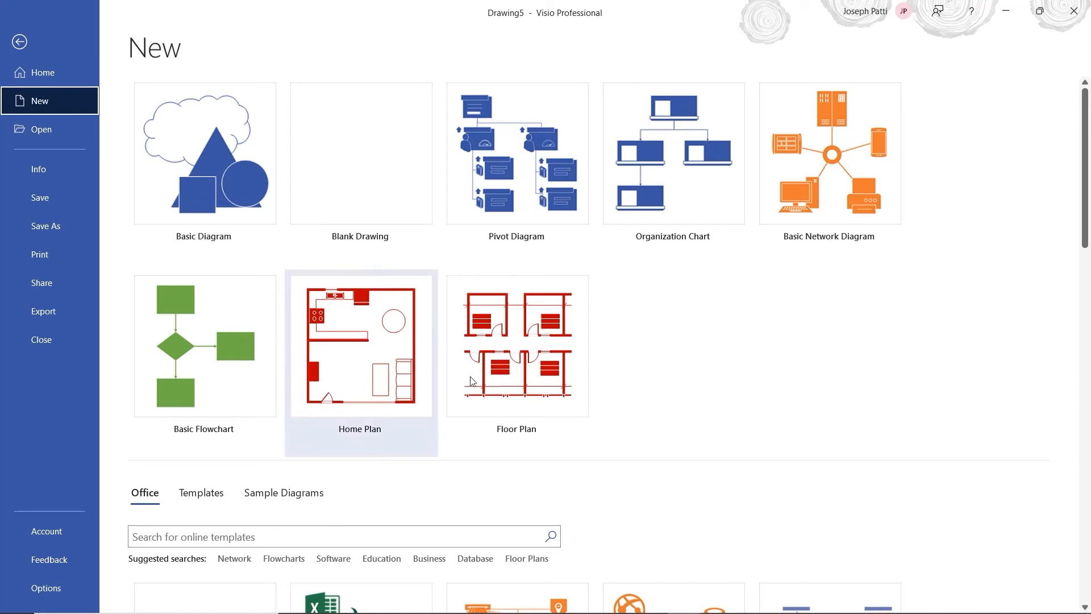
{"action": "left_click", "coordinate": [539, 193]}
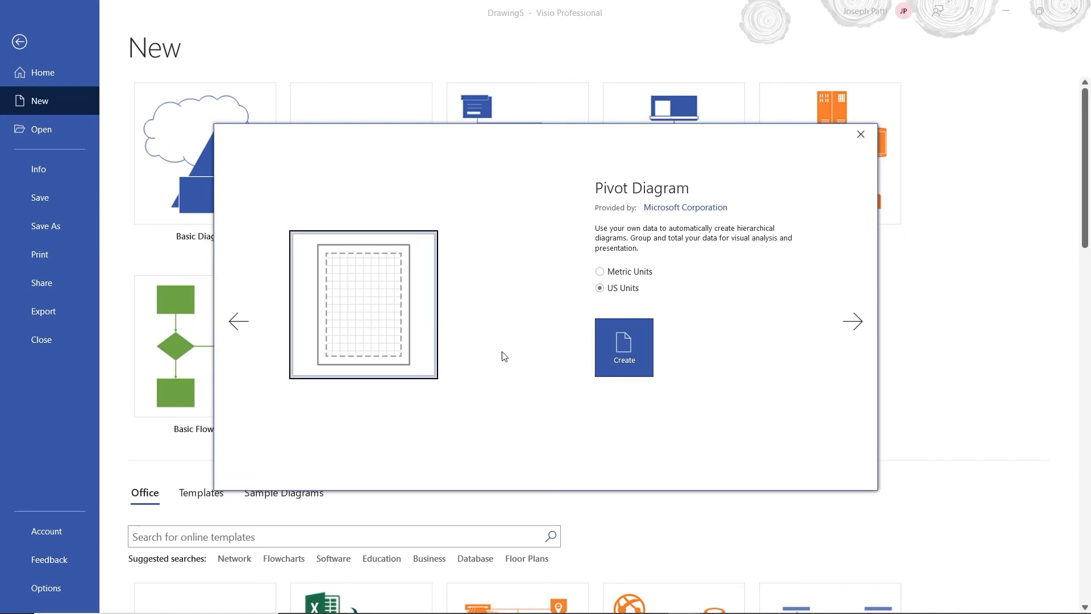
{"action": "left_click", "coordinate": [622, 348]}
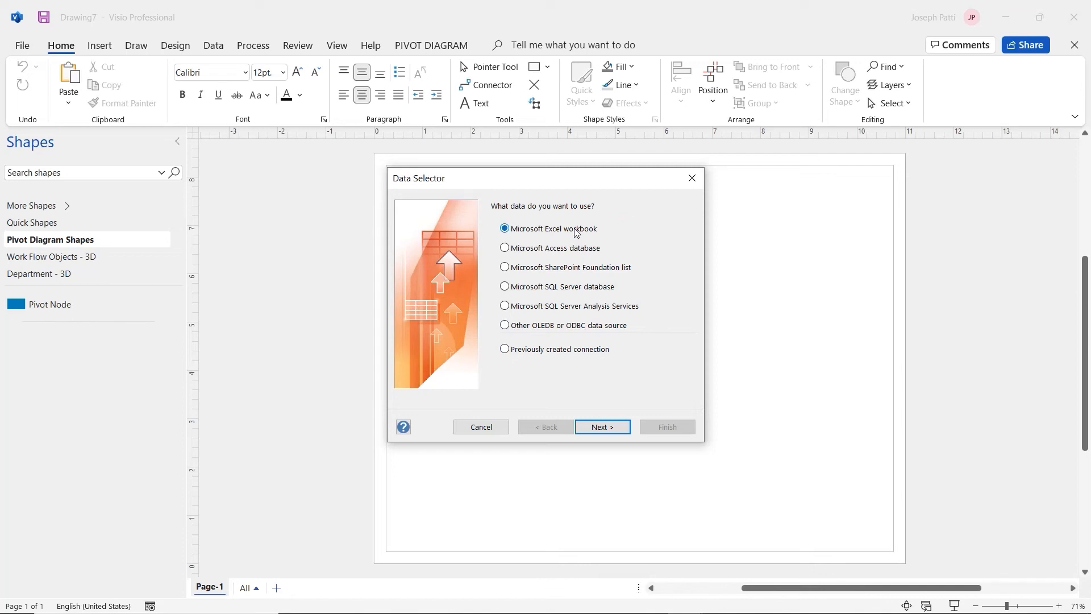
Choose a Microsoft Excel workbook as the data source and select the Excel with Visio file on the desktop.
{"action": "left_click", "coordinate": [604, 428]}
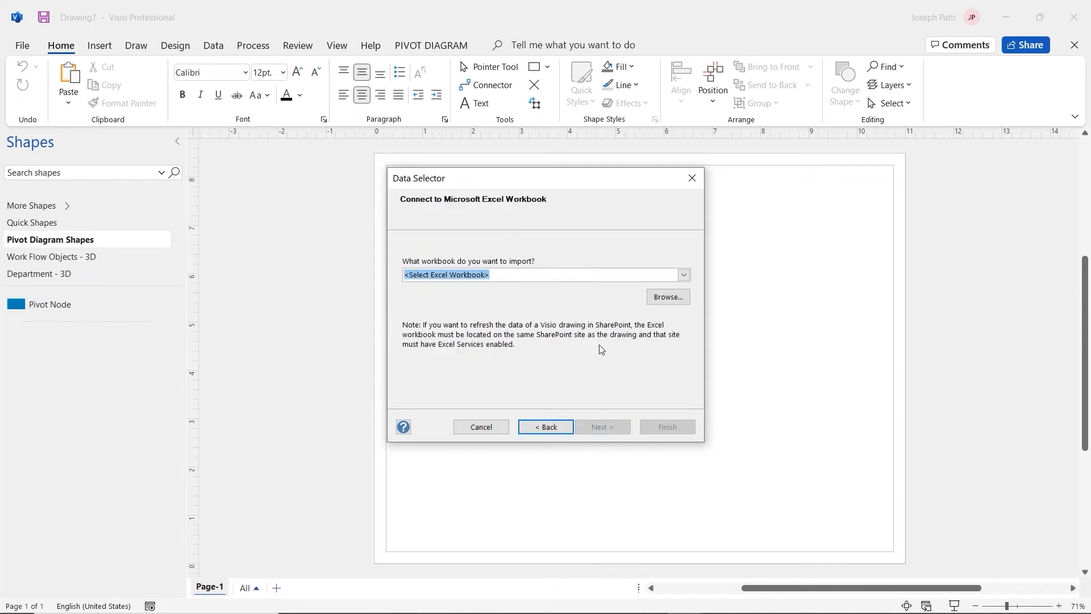
{"action": "left_click", "coordinate": [670, 297]}
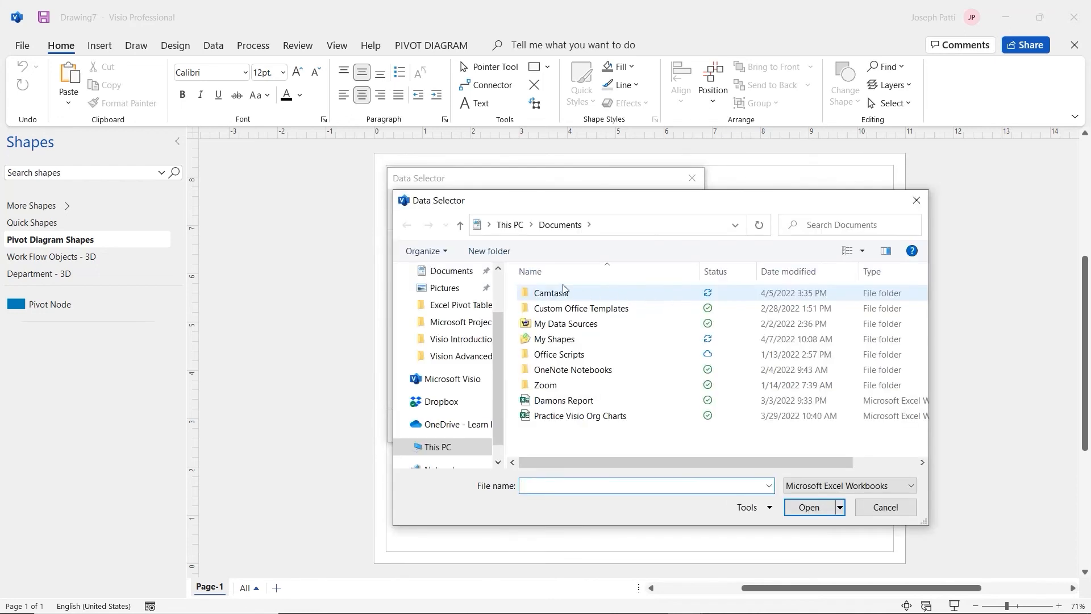
{"action": "scroll", "coordinate": [464, 302], "scroll_direction": "up", "scroll_amount": 2}
{"action": "left_click", "coordinate": [447, 299]}
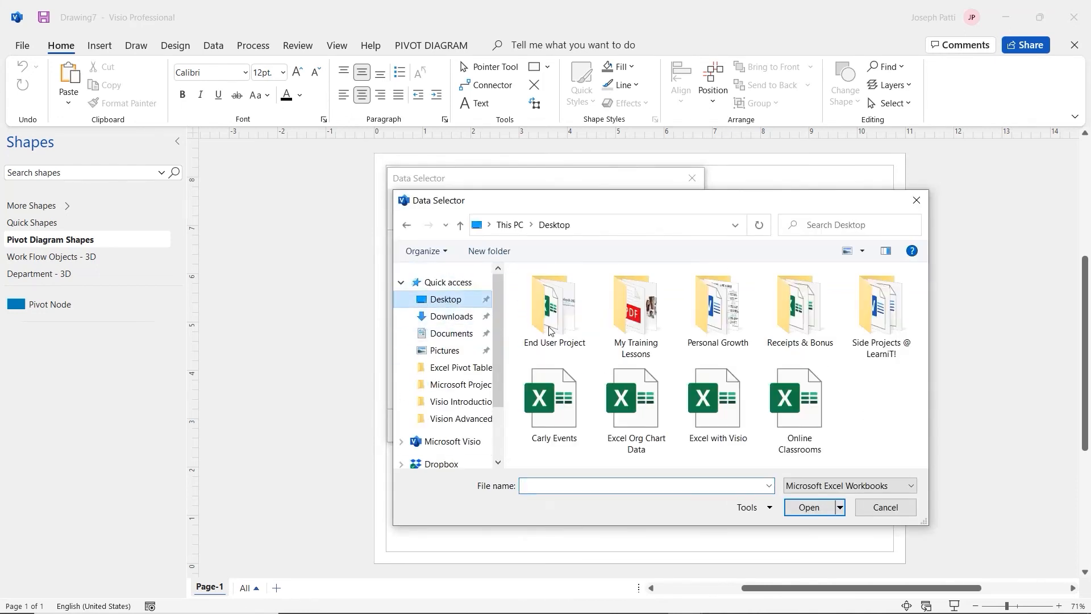
{"action": "left_click", "coordinate": [715, 398]}
{"action": "left_click", "coordinate": [807, 507]}
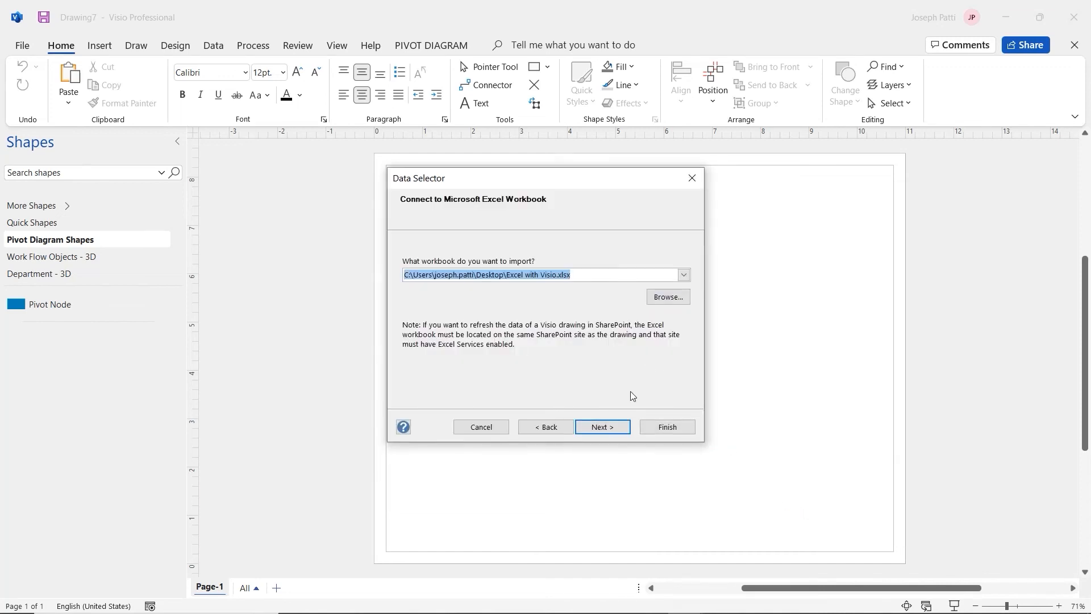
{"action": "left_click", "coordinate": [602, 428]}
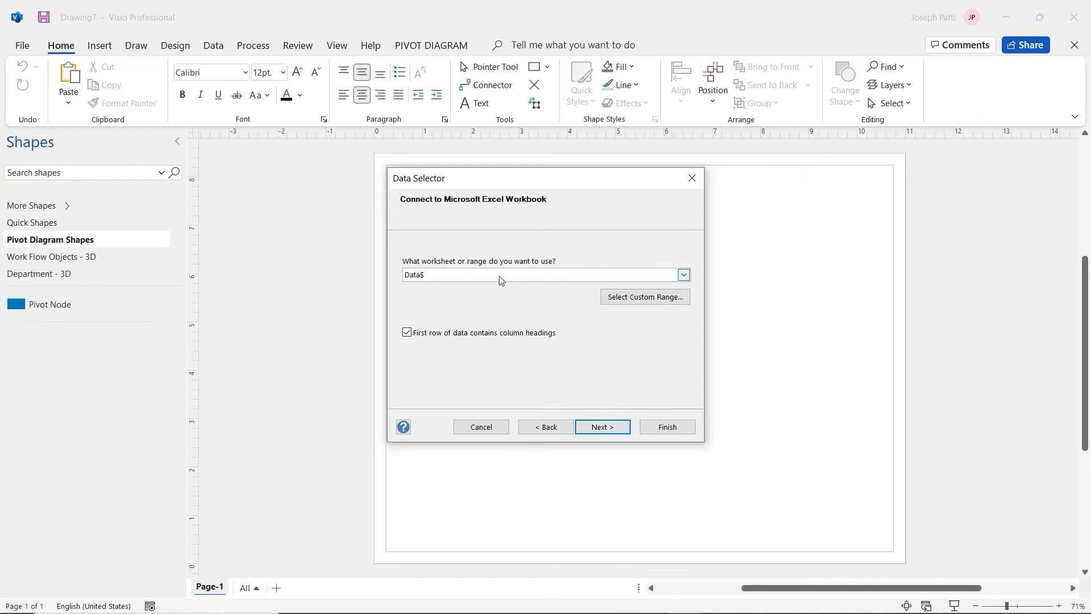
Import the 'Pivot Table Basics$' worksheet with column headings in the first row, including all columns and all data.
{"action": "left_click", "coordinate": [684, 275]}
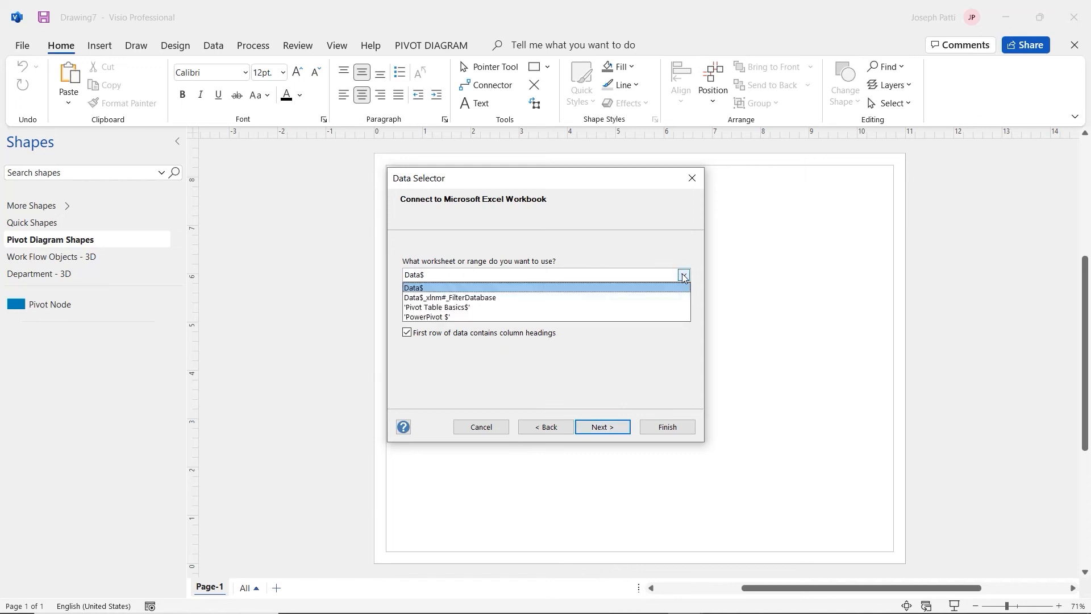
{"action": "left_click", "coordinate": [472, 307]}
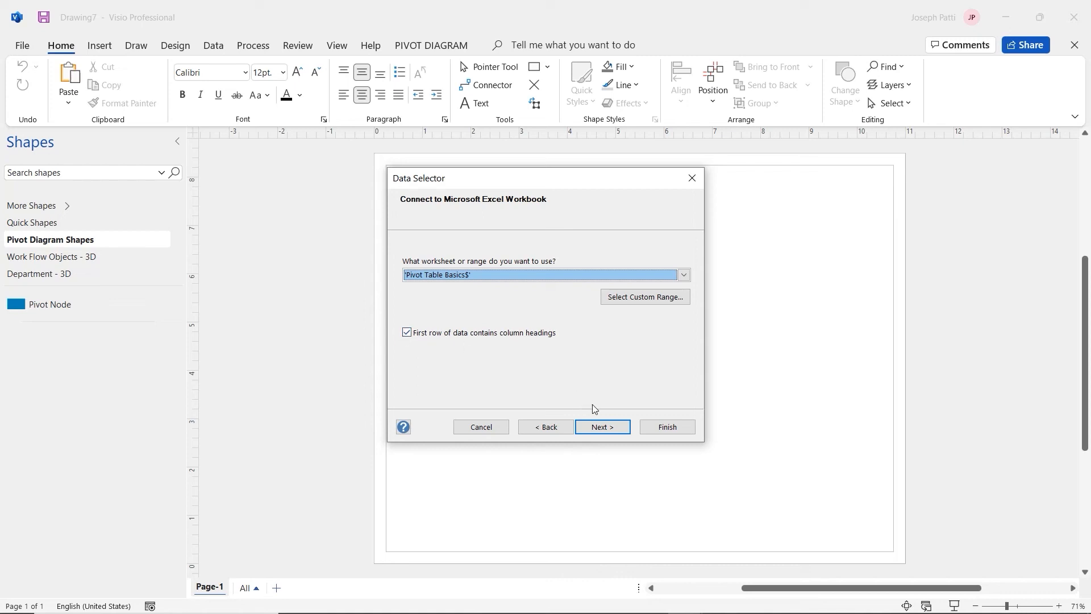
{"action": "left_click", "coordinate": [601, 429]}
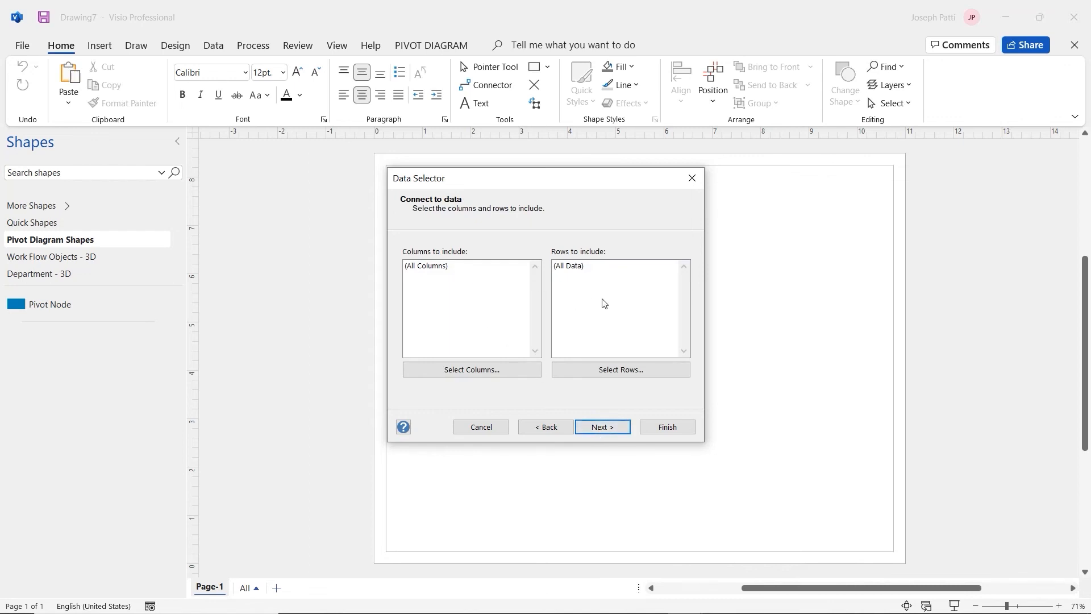
{"action": "left_click", "coordinate": [609, 427]}
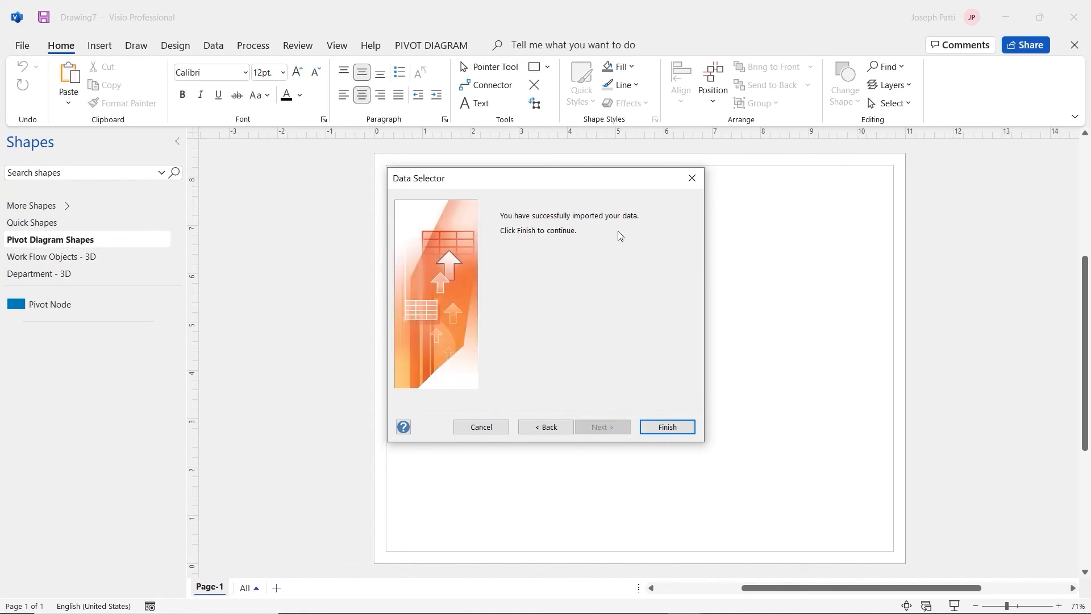
{"action": "left_click", "coordinate": [668, 426]}
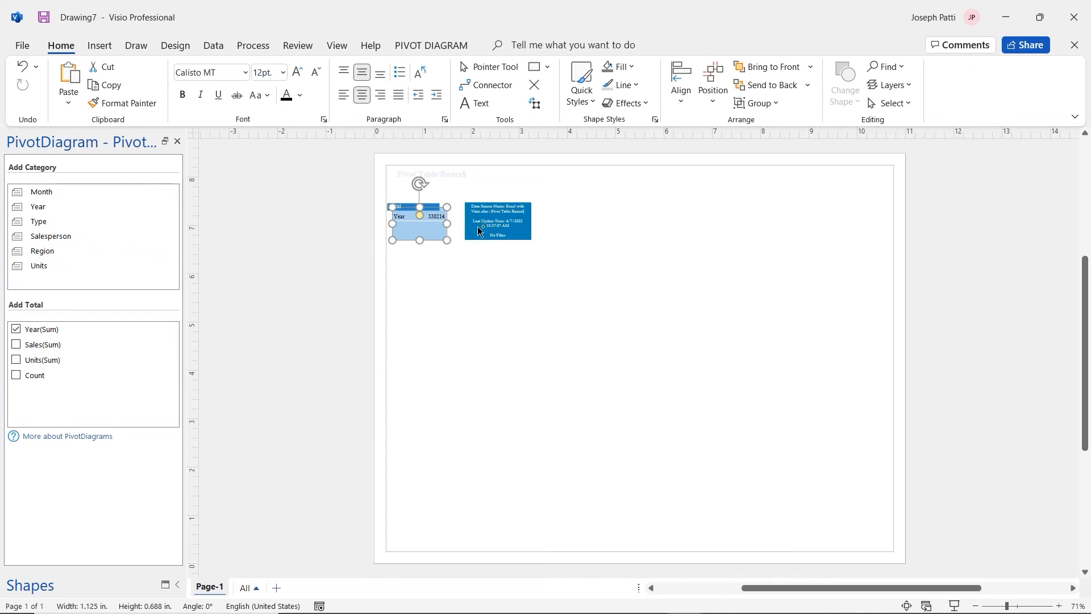
Replace the Year(Sum) total in the pivot diagram's Total node with Sales(Sum).
{"action": "scroll", "coordinate": [477, 226], "scroll_direction": "up", "scroll_amount": 3}
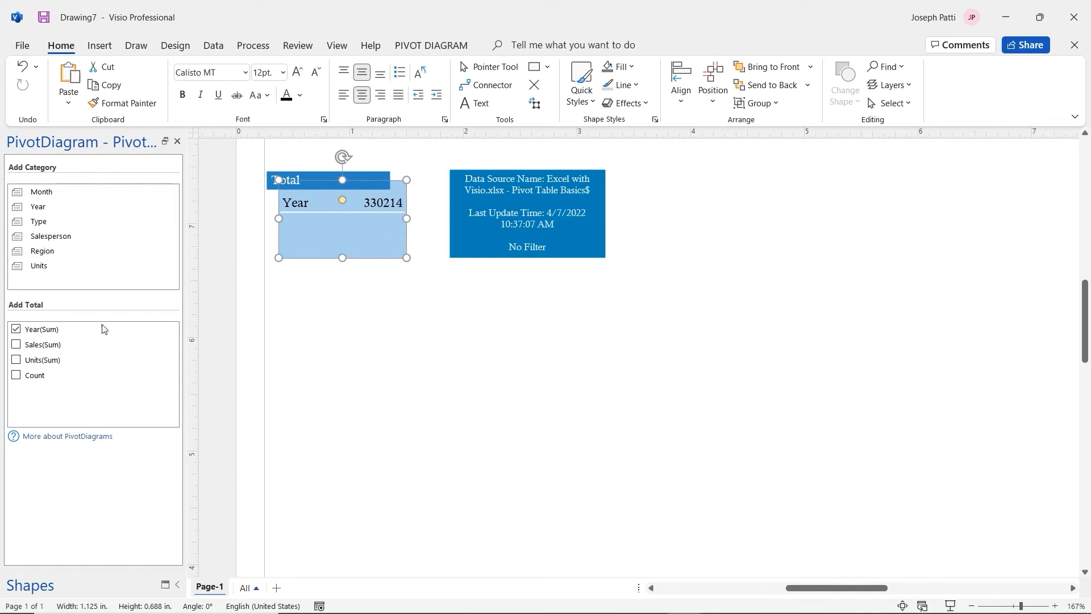
{"action": "left_click", "coordinate": [16, 330]}
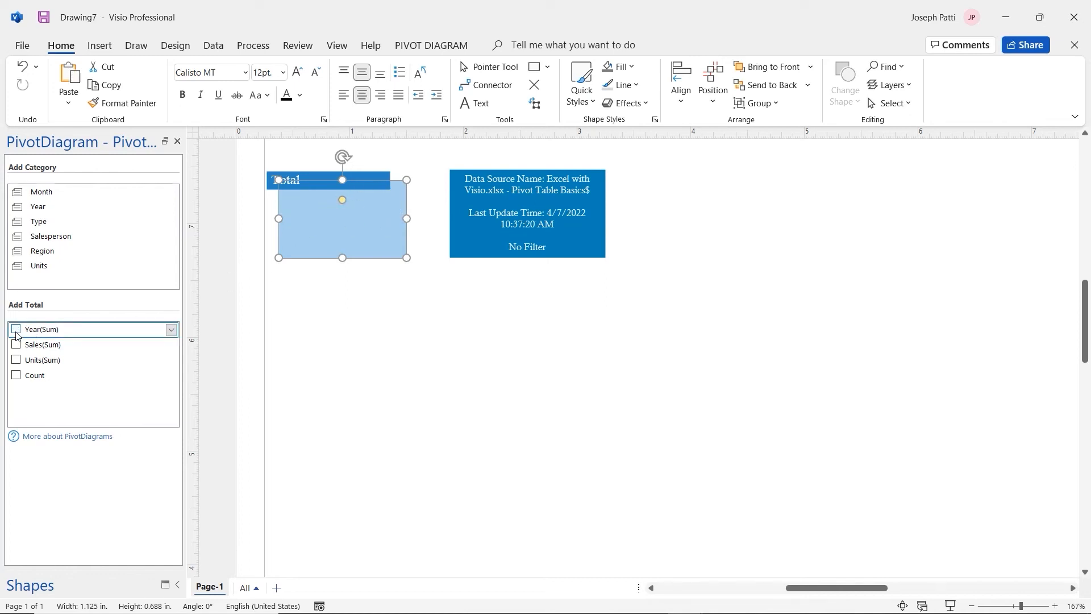
{"action": "left_click", "coordinate": [15, 345]}
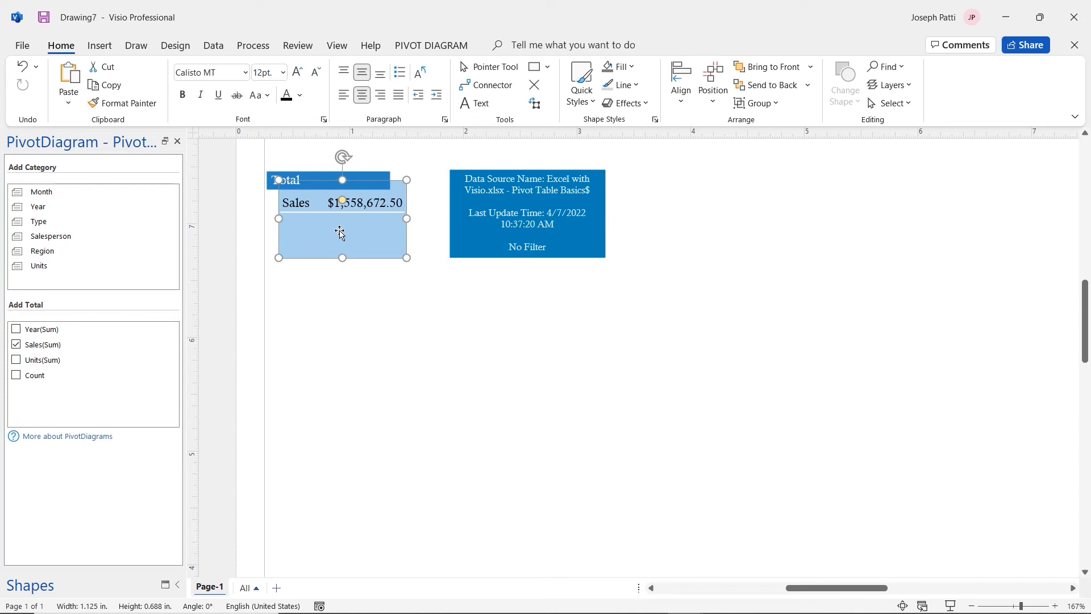
Break the sales total down into a hierarchy by Salesperson, with Region under each salesperson and Type under each region.
{"action": "left_click", "coordinate": [57, 238]}
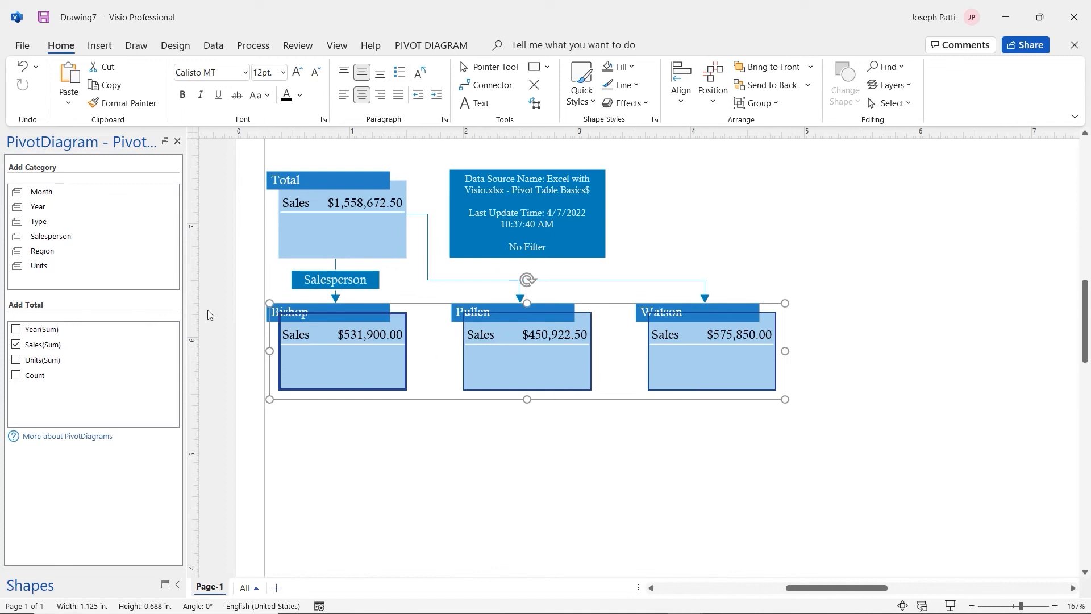
{"action": "left_click", "coordinate": [60, 252]}
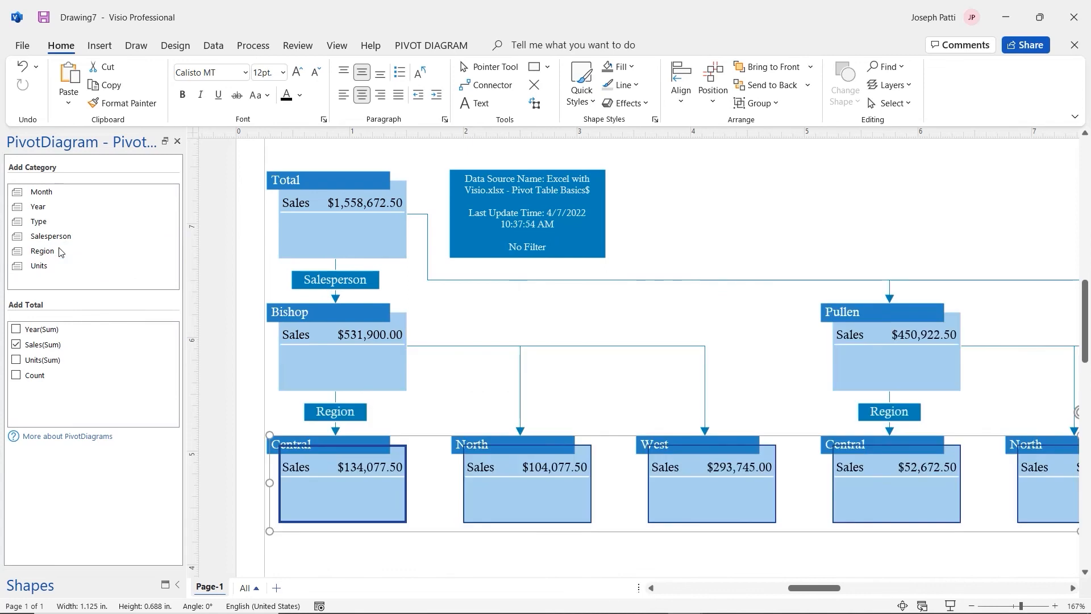
{"action": "scroll", "coordinate": [427, 290], "scroll_direction": "down", "scroll_amount": 1}
{"action": "scroll", "coordinate": [427, 290], "scroll_direction": "down", "scroll_amount": 1}
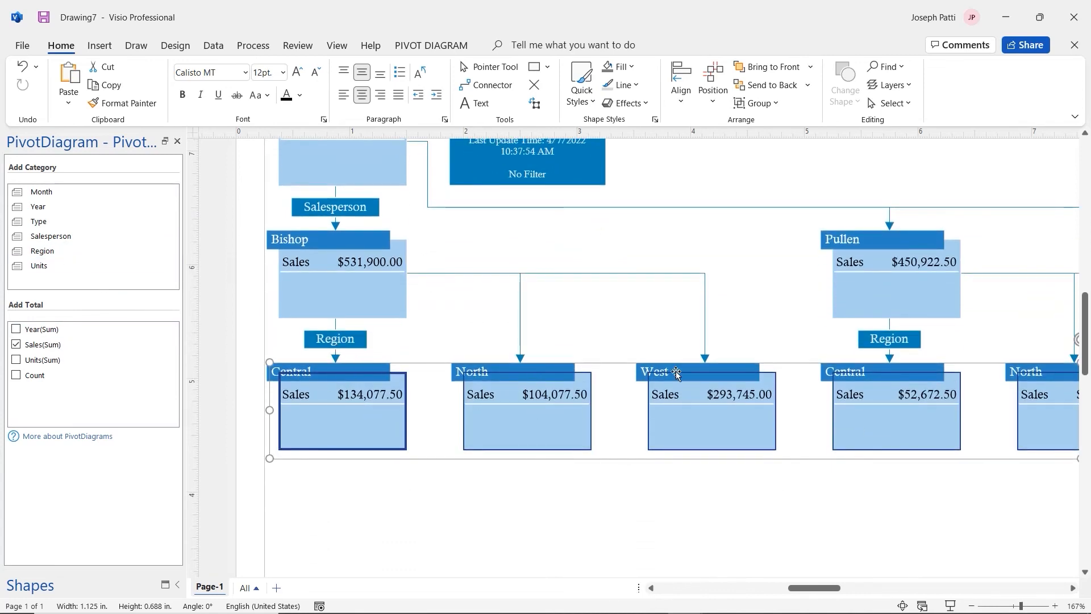
{"action": "left_click_drag", "start_coordinate": [812, 591], "coordinate": [865, 584]}
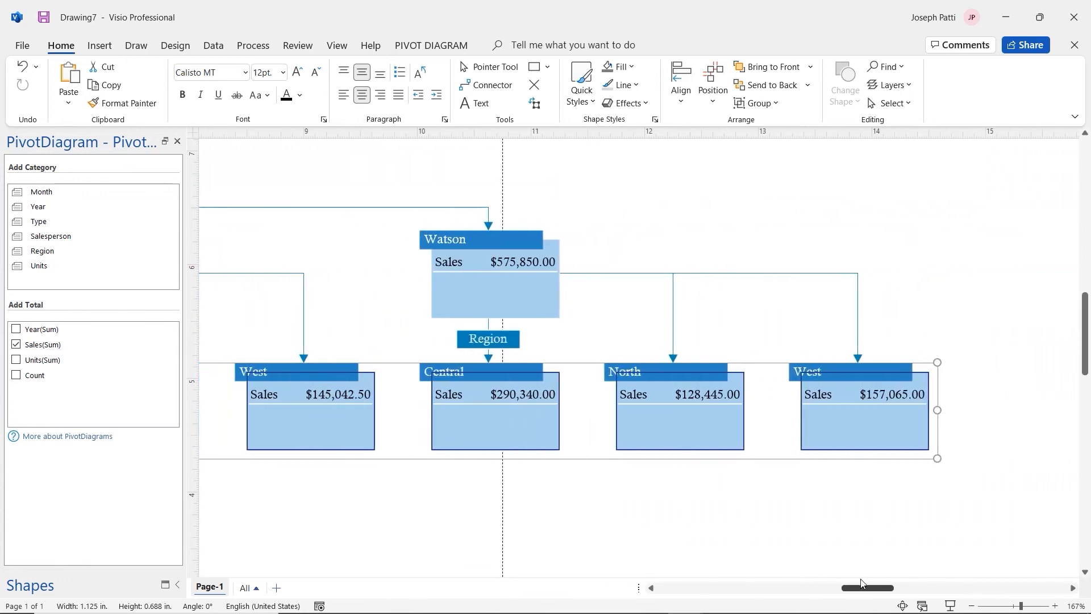
{"action": "left_click_drag", "start_coordinate": [865, 584], "coordinate": [805, 585]}
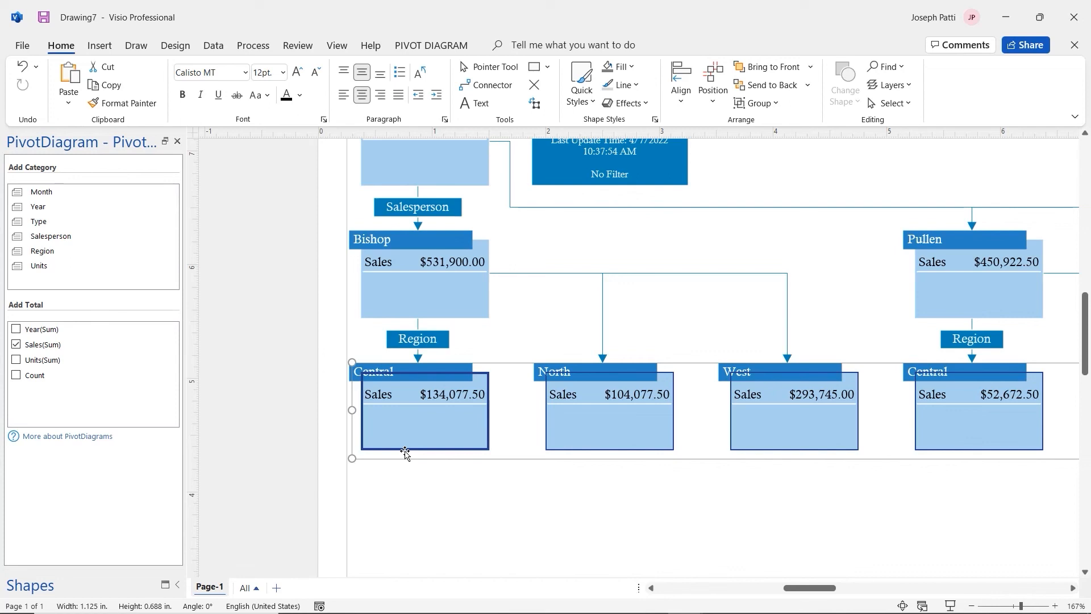
{"action": "left_click", "coordinate": [64, 222]}
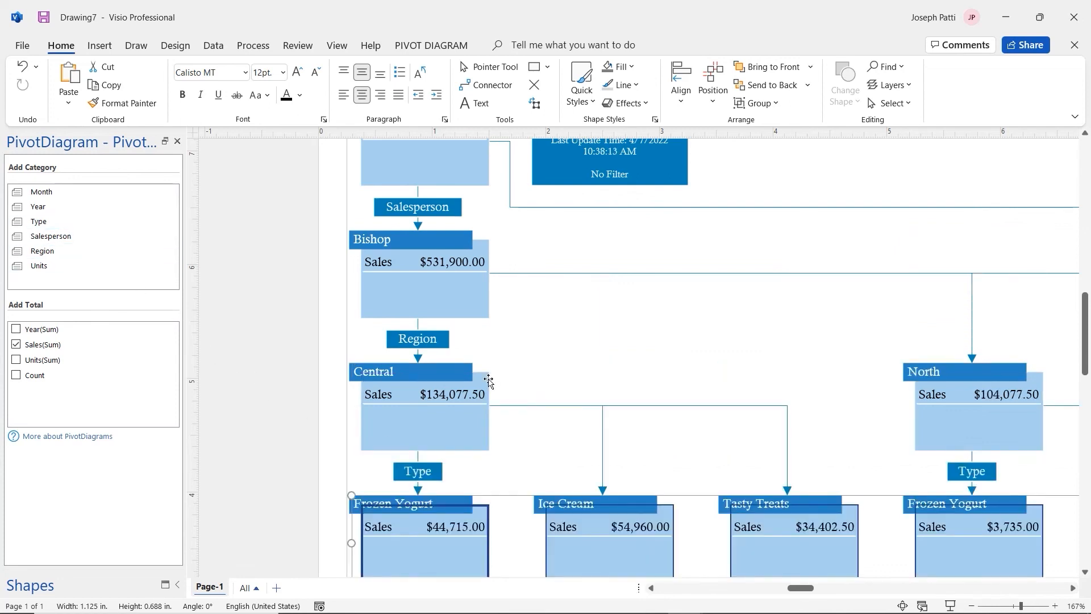
Add the Units(Sum) total to the nodes of the pivot diagram alongside Sales.
{"action": "scroll", "coordinate": [488, 379], "scroll_direction": "down", "scroll_amount": 2}
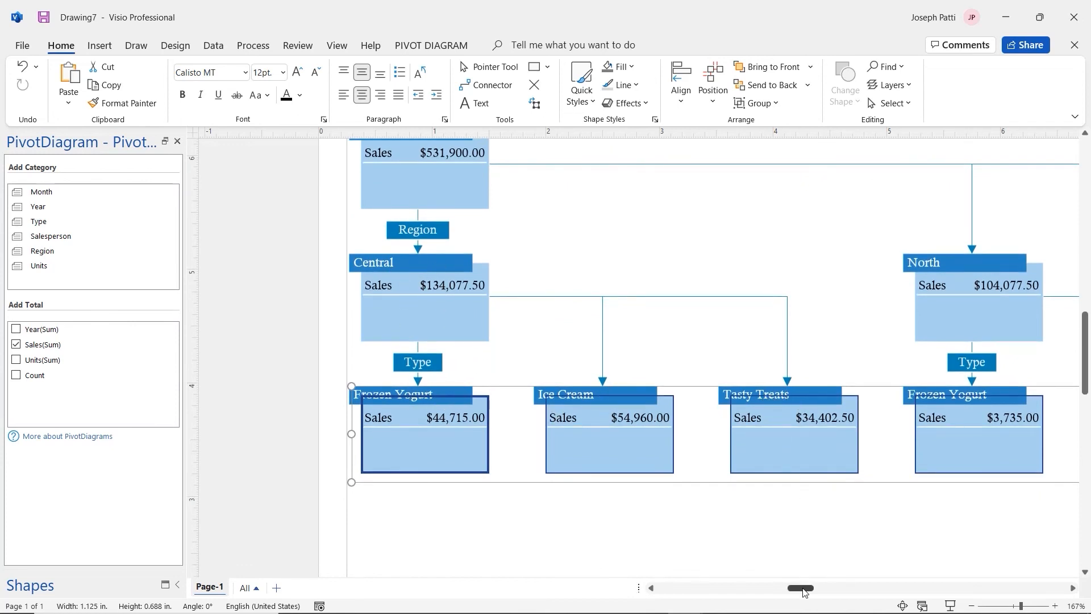
{"action": "left_click_drag", "start_coordinate": [805, 593], "coordinate": [821, 593]}
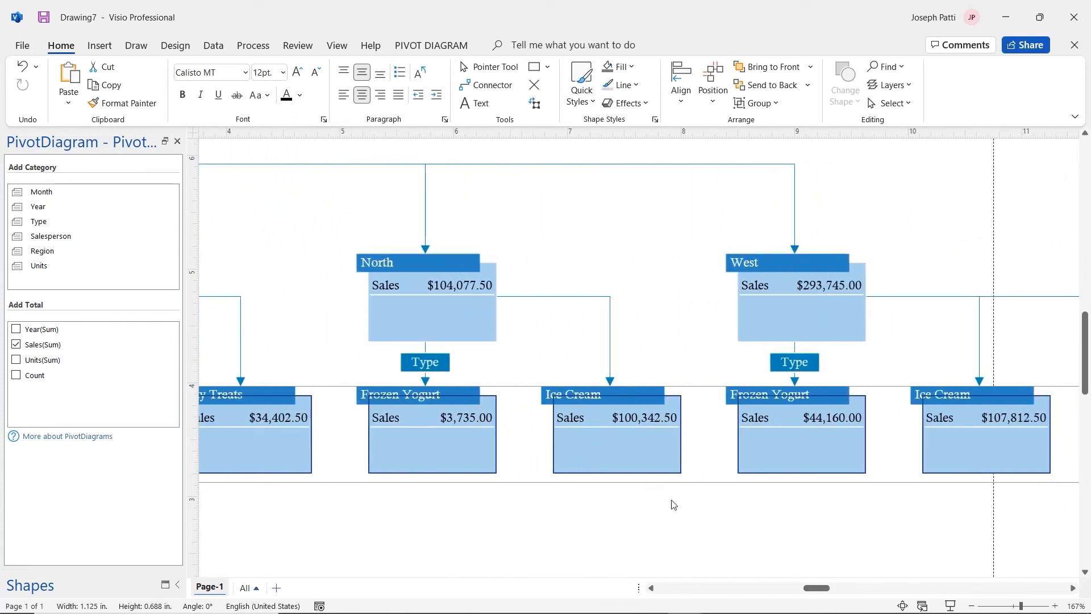
{"action": "left_click_drag", "start_coordinate": [819, 591], "coordinate": [830, 591]}
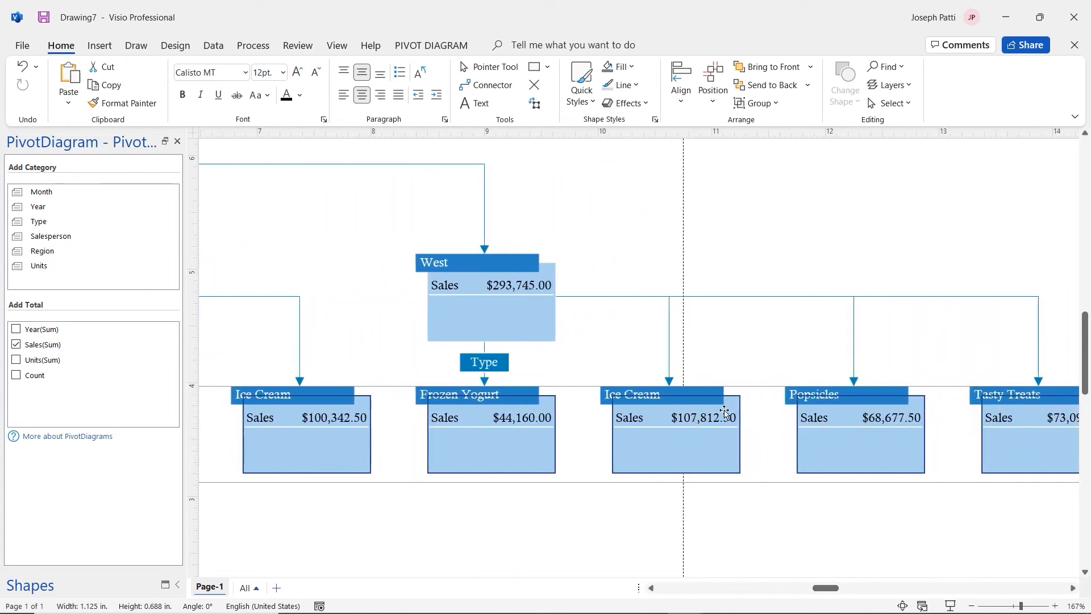
{"action": "scroll", "coordinate": [591, 258], "scroll_direction": "down", "scroll_amount": 4}
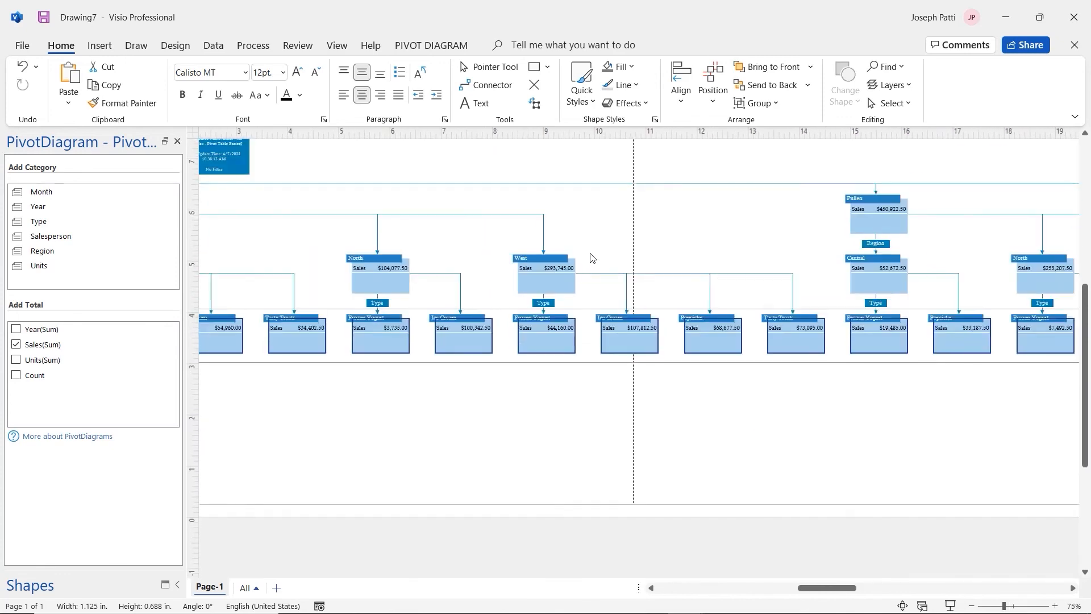
{"action": "scroll", "coordinate": [591, 258], "scroll_direction": "down", "scroll_amount": 2}
{"action": "scroll", "coordinate": [591, 258], "scroll_direction": "up", "scroll_amount": 1}
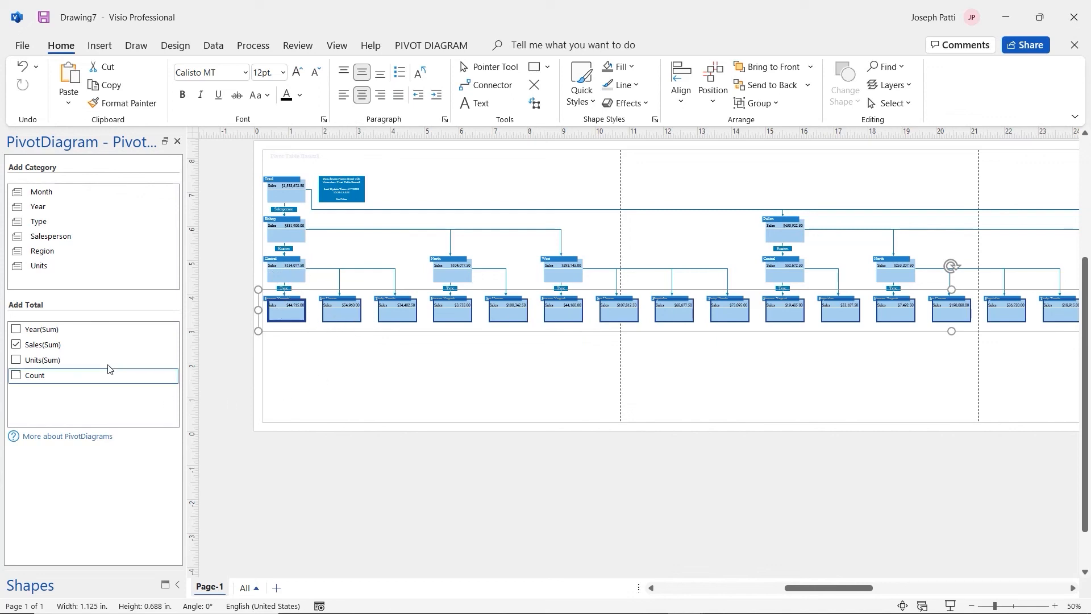
{"action": "left_click", "coordinate": [15, 363]}
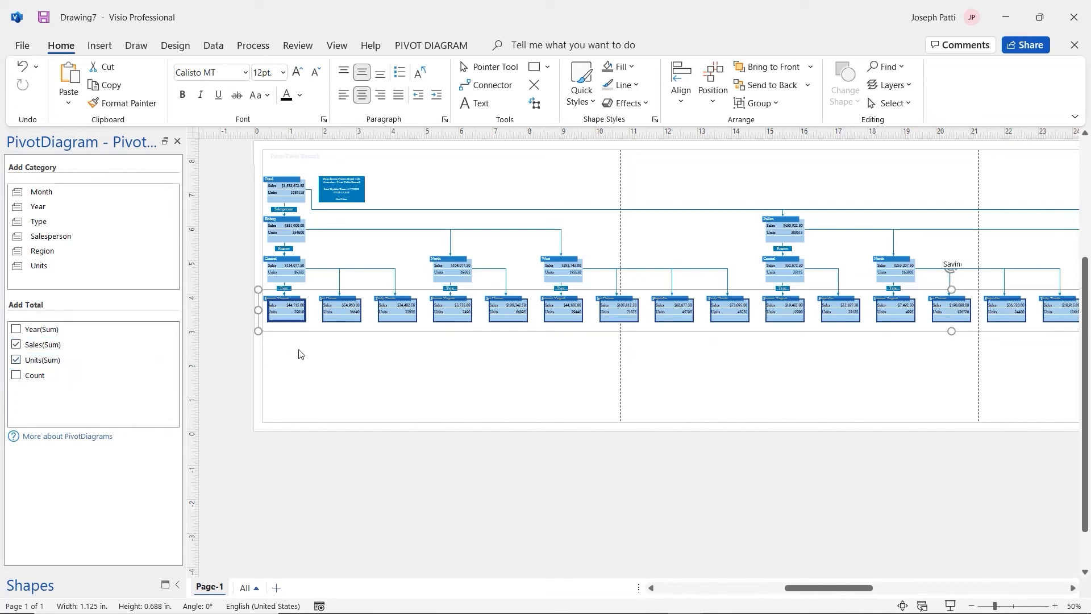
Select all Type nodes in the pivot diagram and delete them to remove the Type breakdown beneath the regions.
{"action": "scroll", "coordinate": [303, 308], "scroll_direction": "up", "scroll_amount": 1}
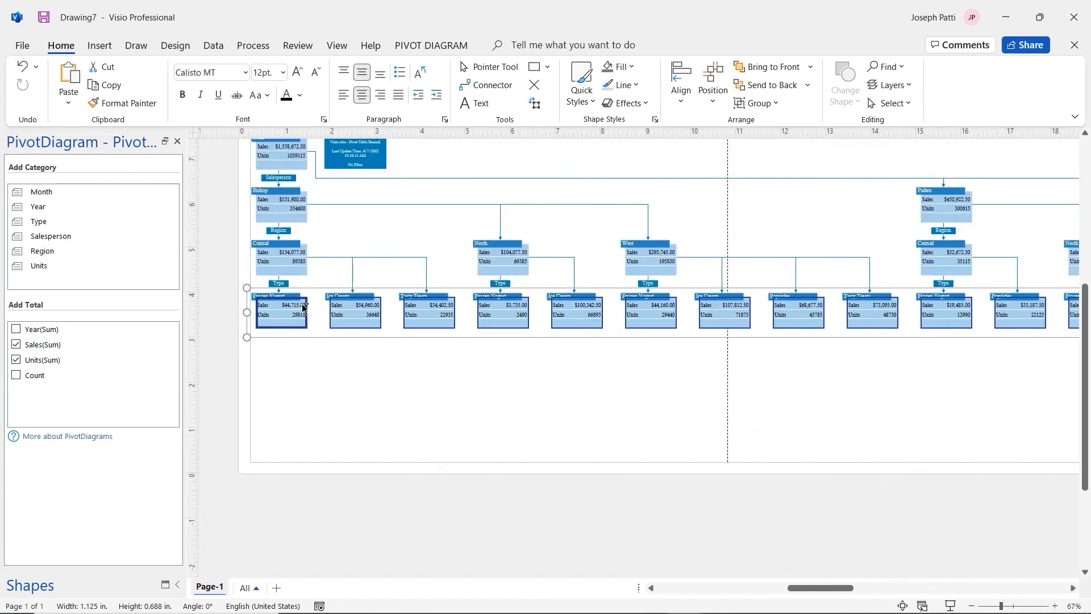
{"action": "scroll", "coordinate": [303, 308], "scroll_direction": "up", "scroll_amount": 2}
{"action": "scroll", "coordinate": [304, 309], "scroll_direction": "up", "scroll_amount": 1}
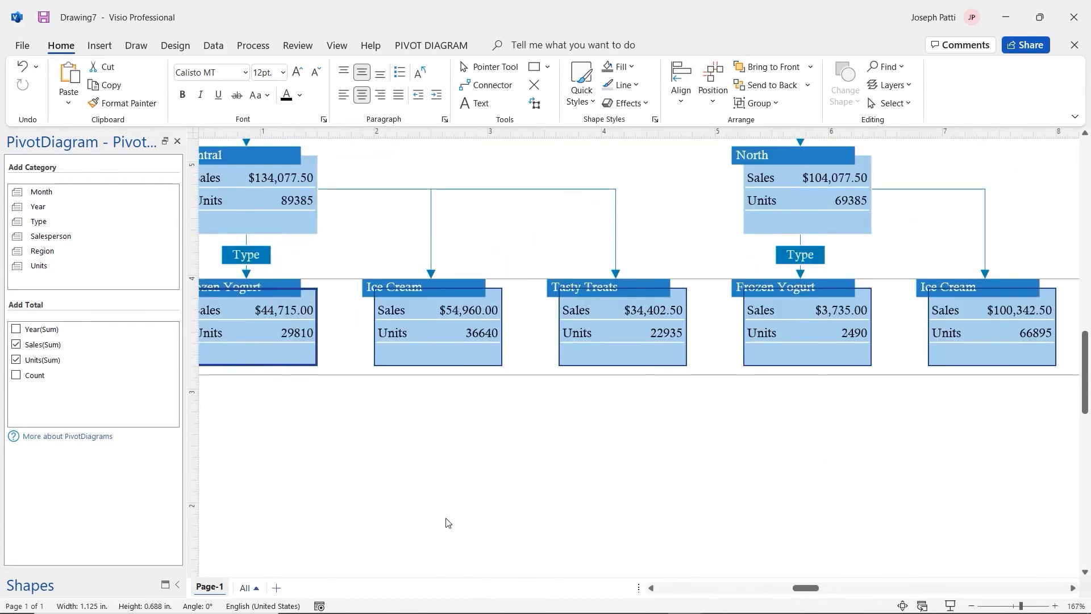
{"action": "left_click_drag", "start_coordinate": [801, 591], "coordinate": [793, 592]}
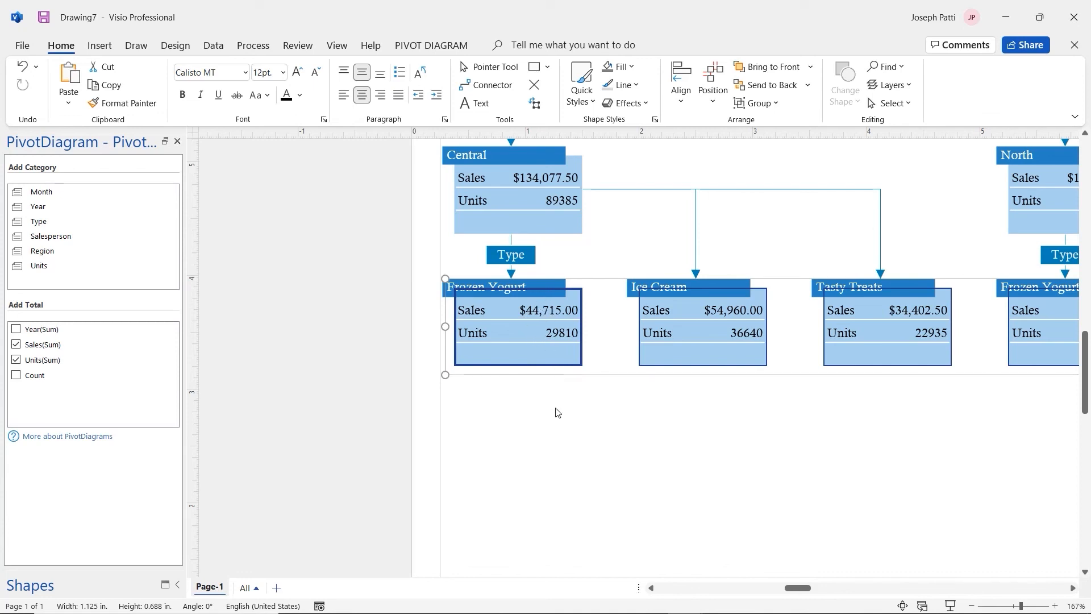
{"action": "scroll", "coordinate": [654, 358], "scroll_direction": "down", "scroll_amount": 5, "text": "ctrl"}
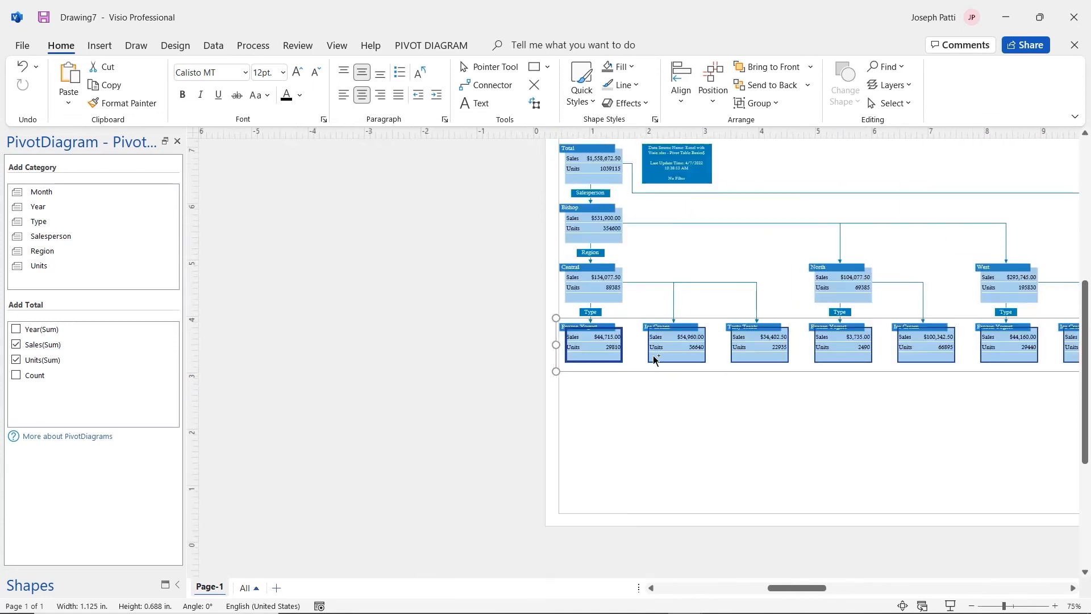
{"action": "left_click_drag", "start_coordinate": [789, 589], "coordinate": [813, 589]}
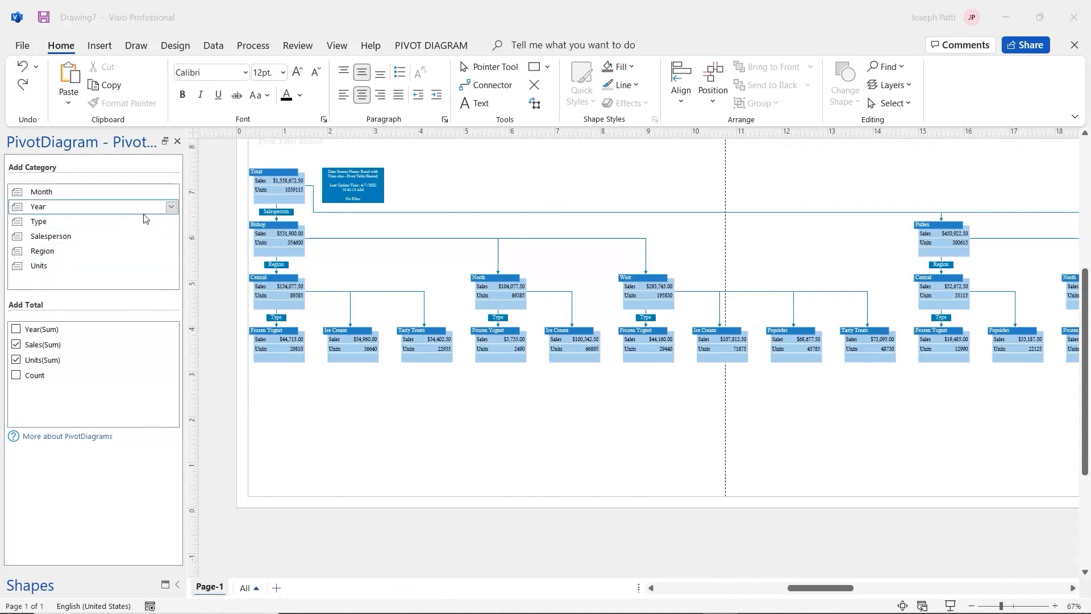
{"action": "left_click", "coordinate": [171, 222]}
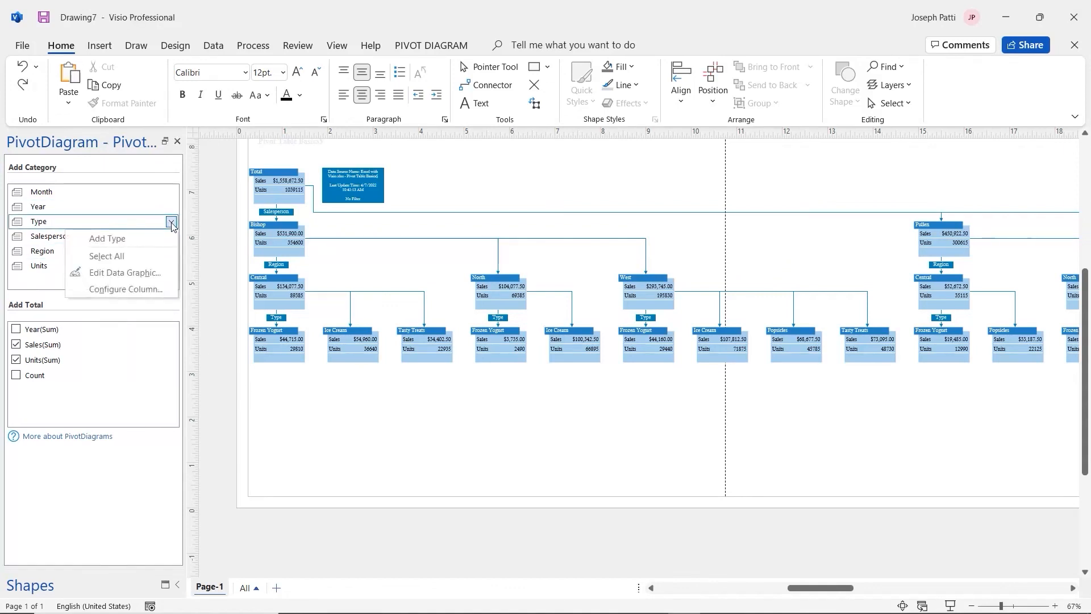
{"action": "left_click", "coordinate": [155, 256]}
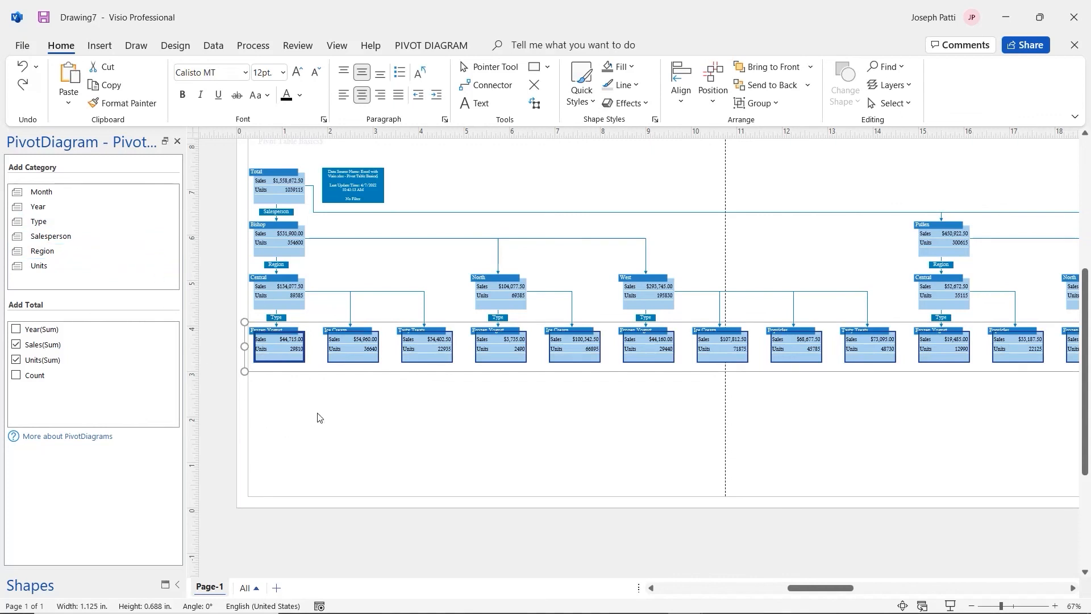
{"action": "key", "text": "Delete"}
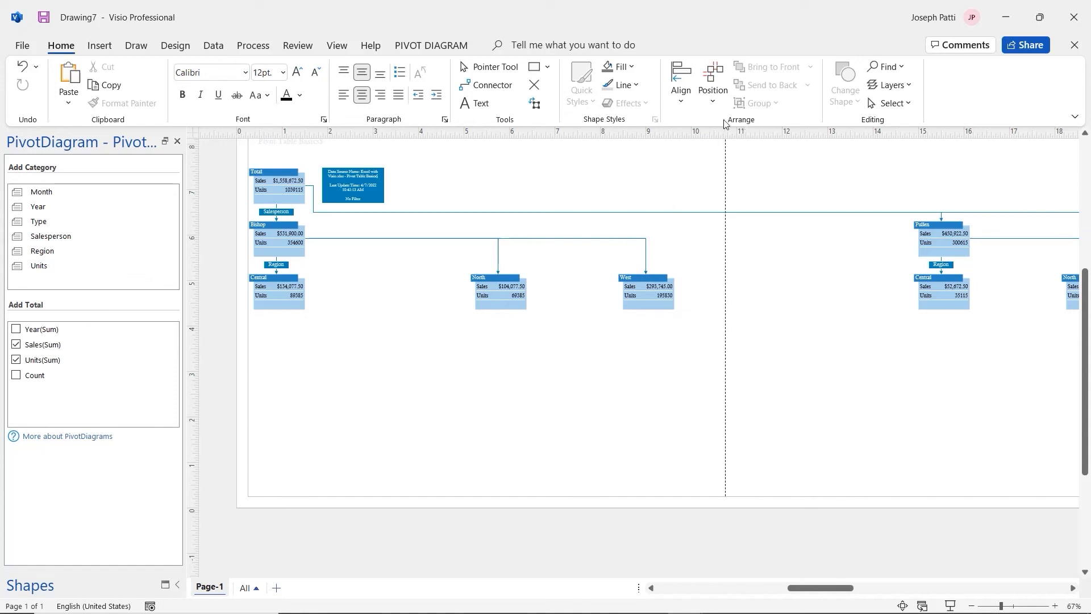
Tidy the pivot diagram layout with Auto Align, followed by Auto Align & Space.
{"action": "left_click", "coordinate": [693, 105]}
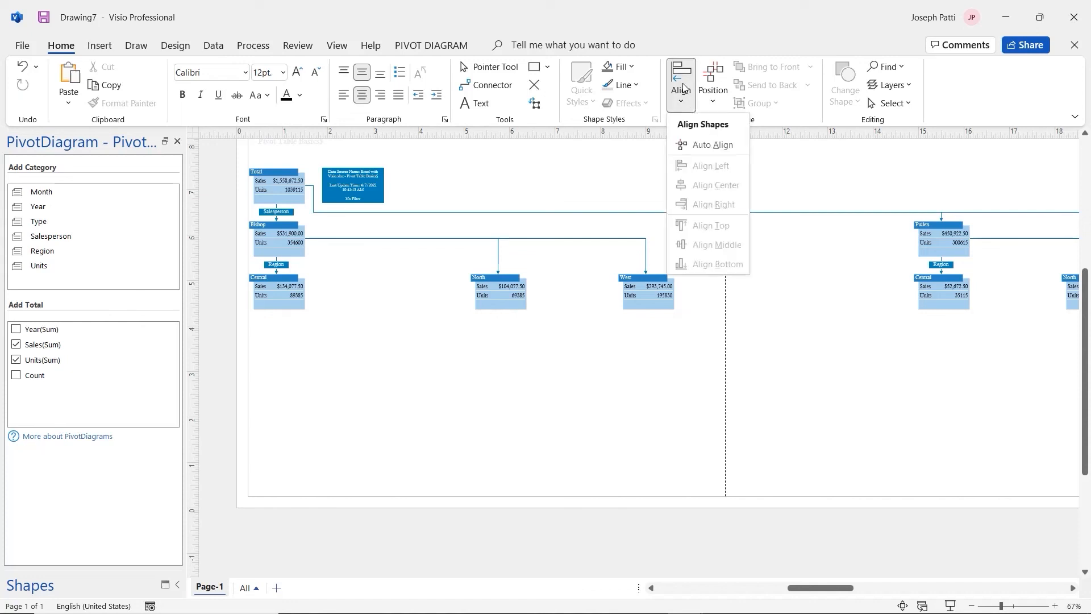
{"action": "left_click", "coordinate": [713, 158]}
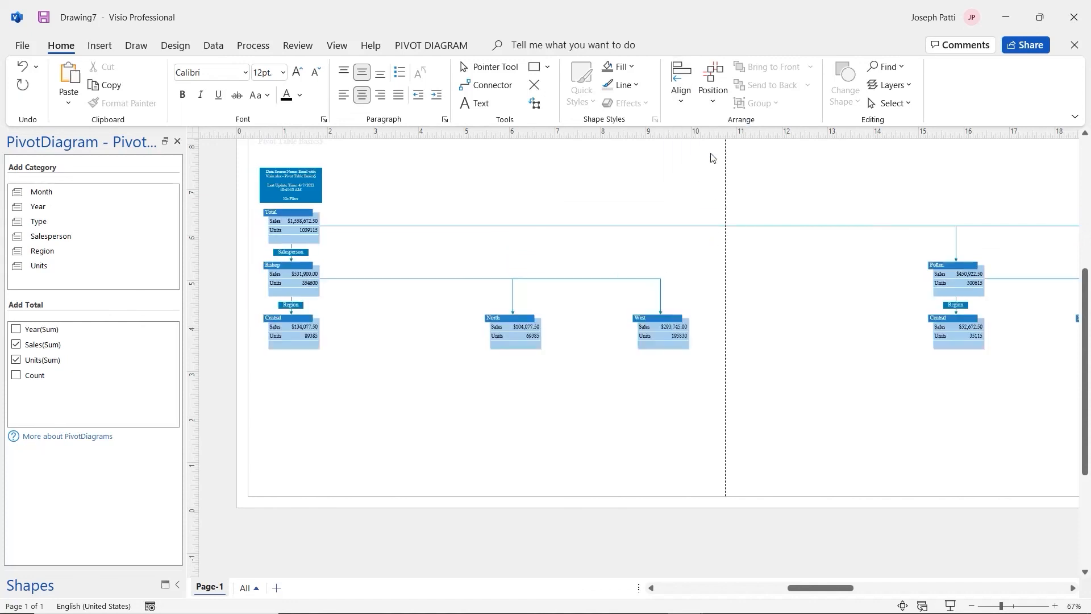
{"action": "left_click", "coordinate": [713, 81]}
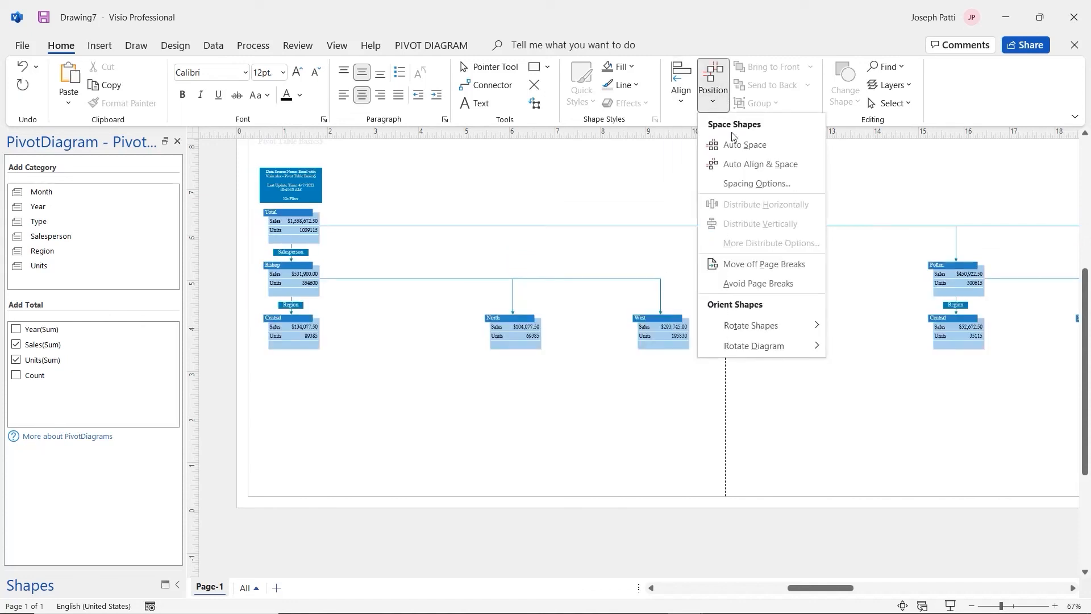
{"action": "left_click", "coordinate": [738, 166]}
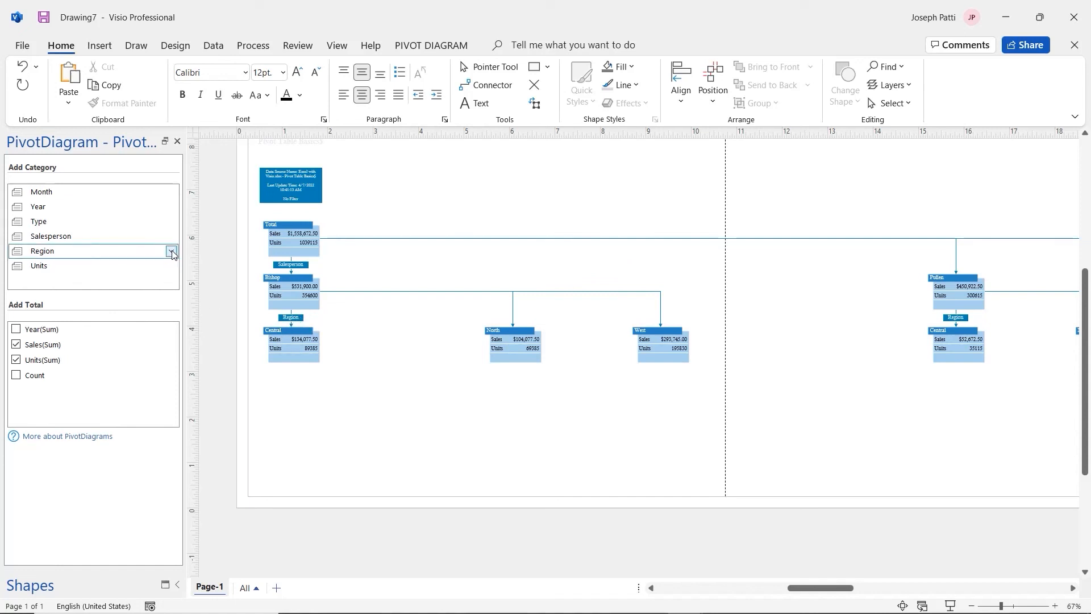
Review the data graphic of the Region nodes, including the available styles for its title item, keeping the Heading 1 style.
{"action": "left_click", "coordinate": [171, 252]}
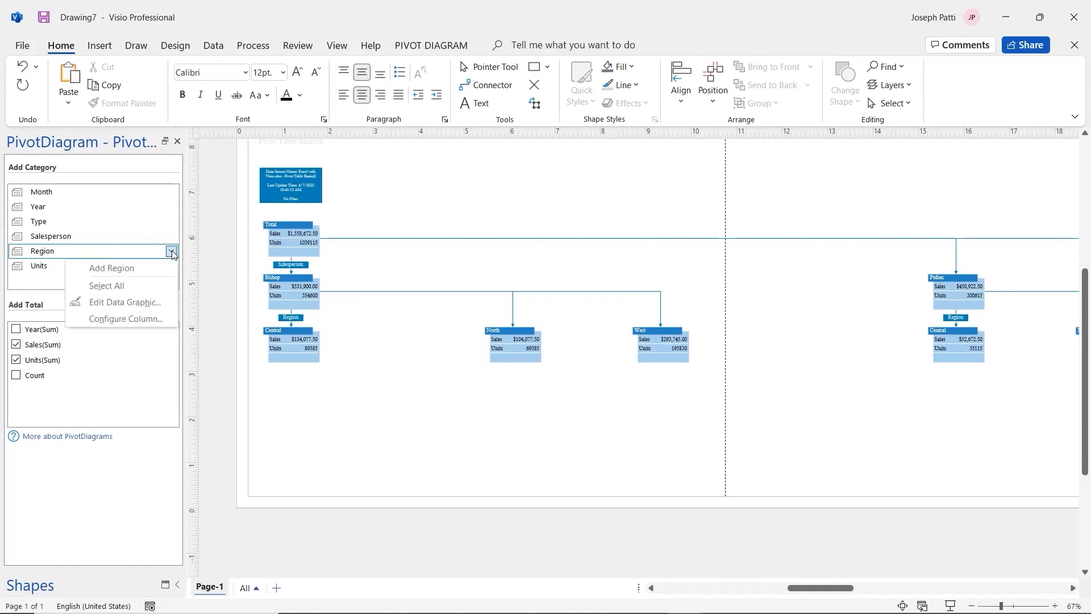
{"action": "left_click", "coordinate": [162, 310]}
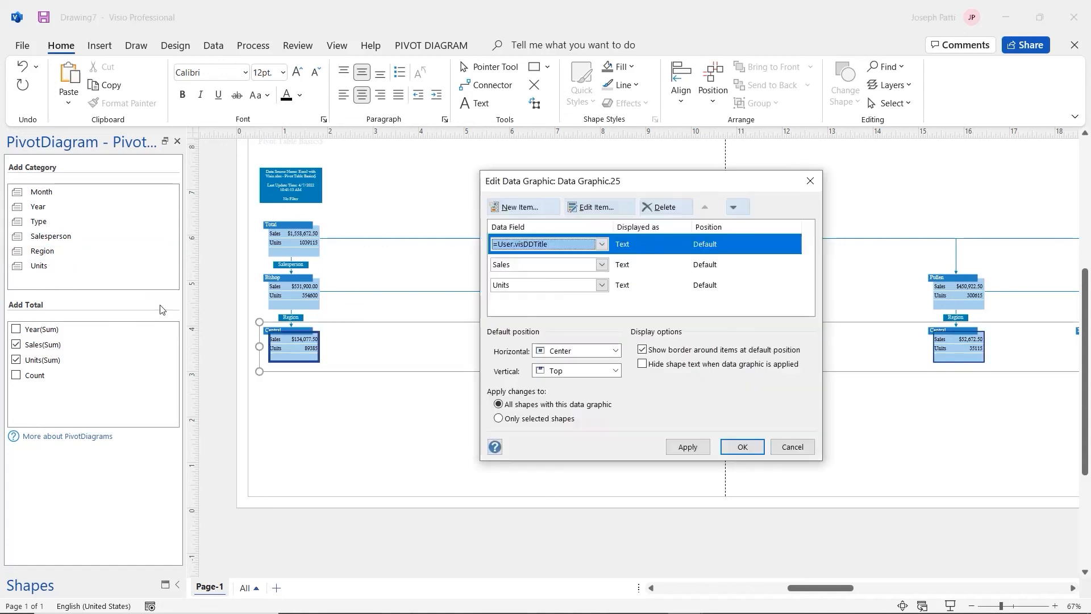
{"action": "left_click", "coordinate": [601, 211]}
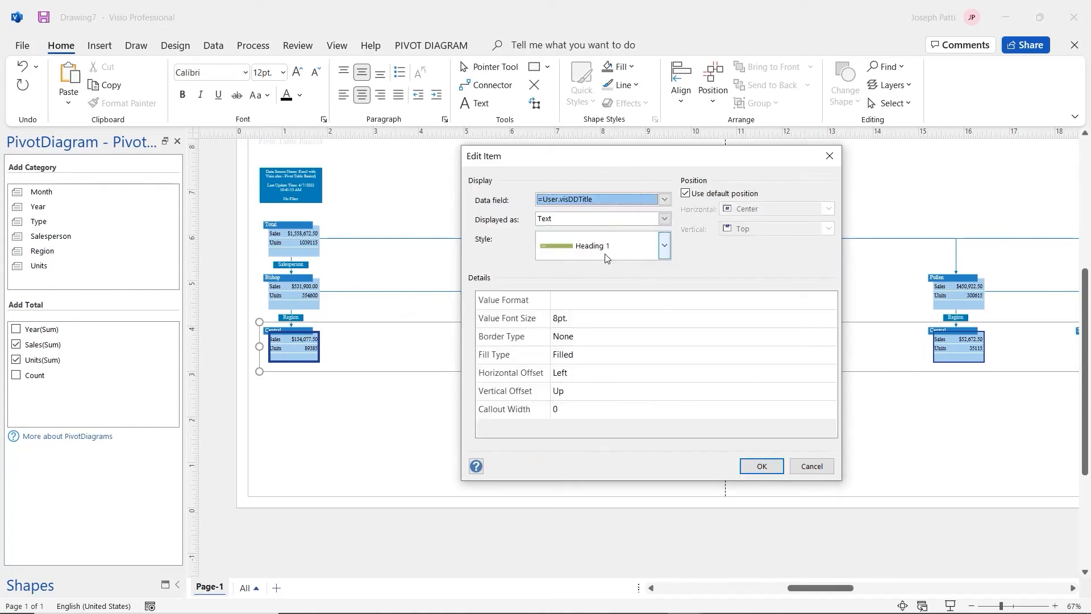
{"action": "left_click", "coordinate": [665, 245]}
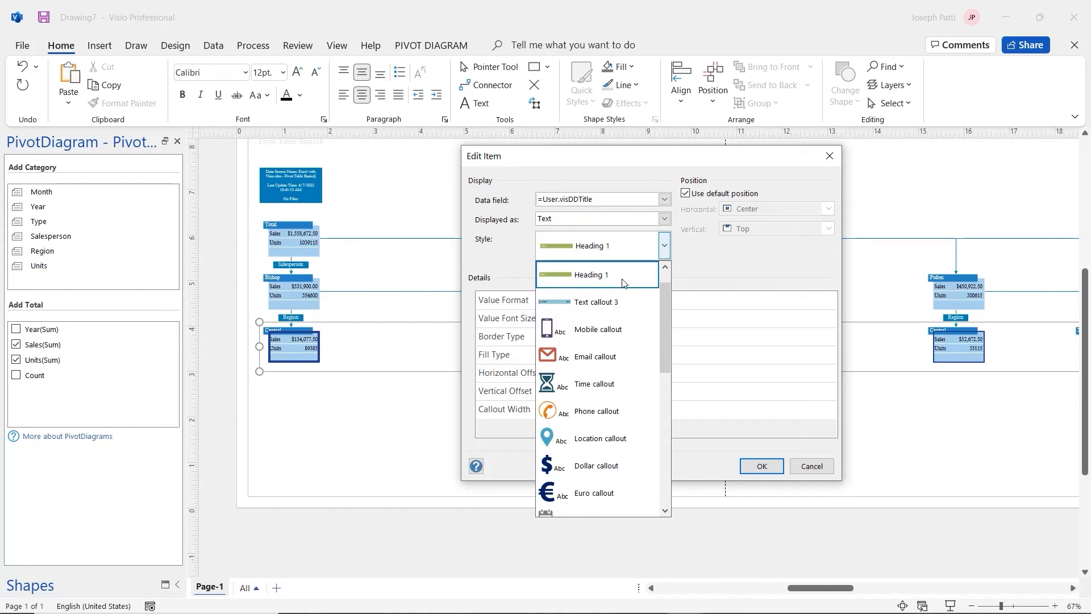
{"action": "left_click", "coordinate": [700, 262]}
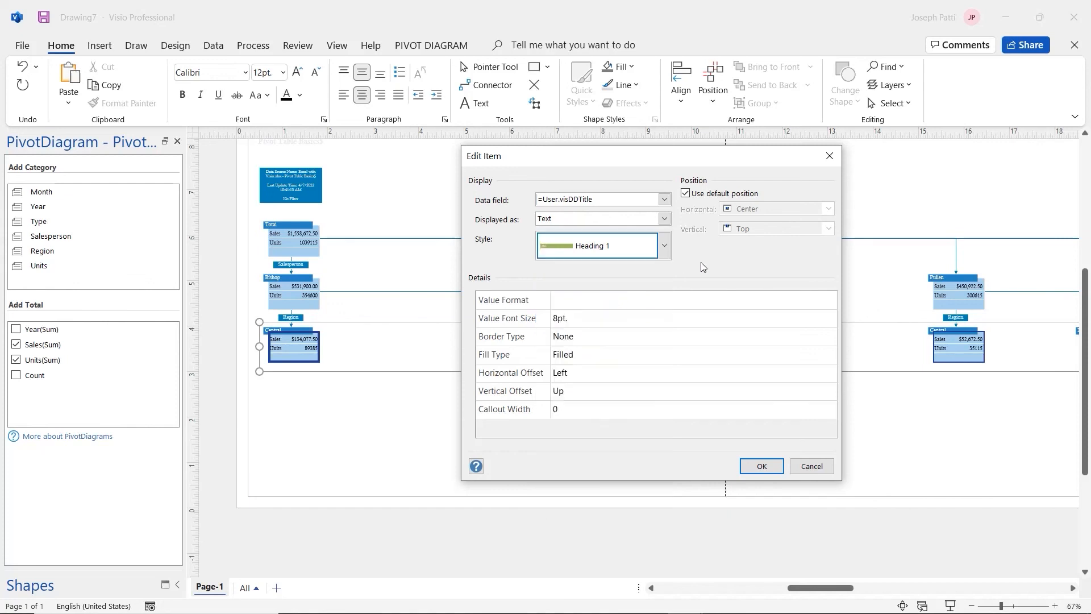
{"action": "left_click", "coordinate": [762, 468]}
{"action": "left_click", "coordinate": [745, 446]}
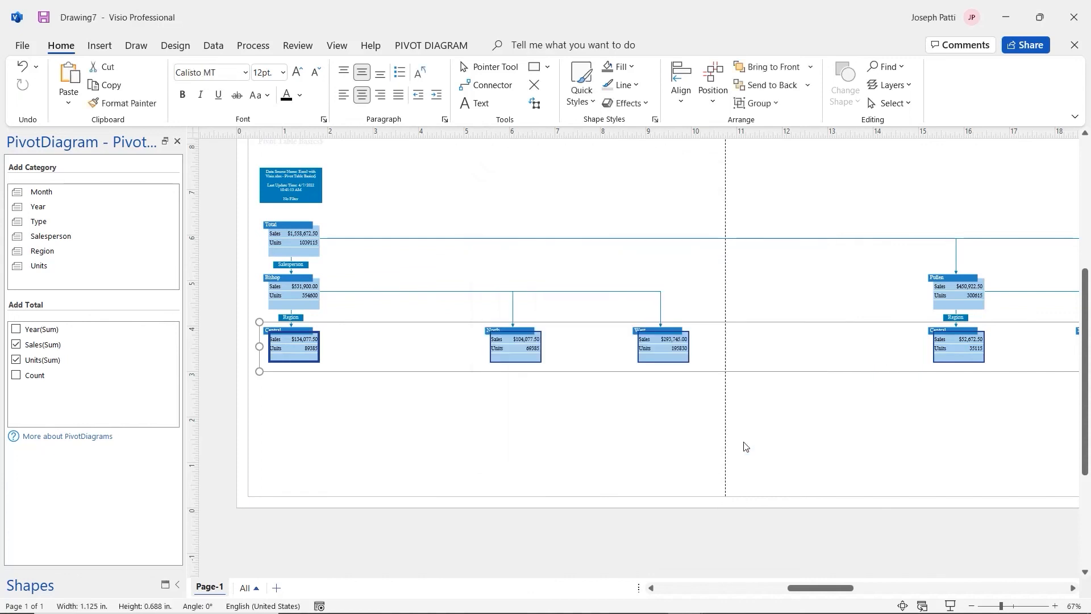
Preview a red fill on the heading of the first Central region node without applying it.
{"action": "left_click", "coordinate": [272, 332]}
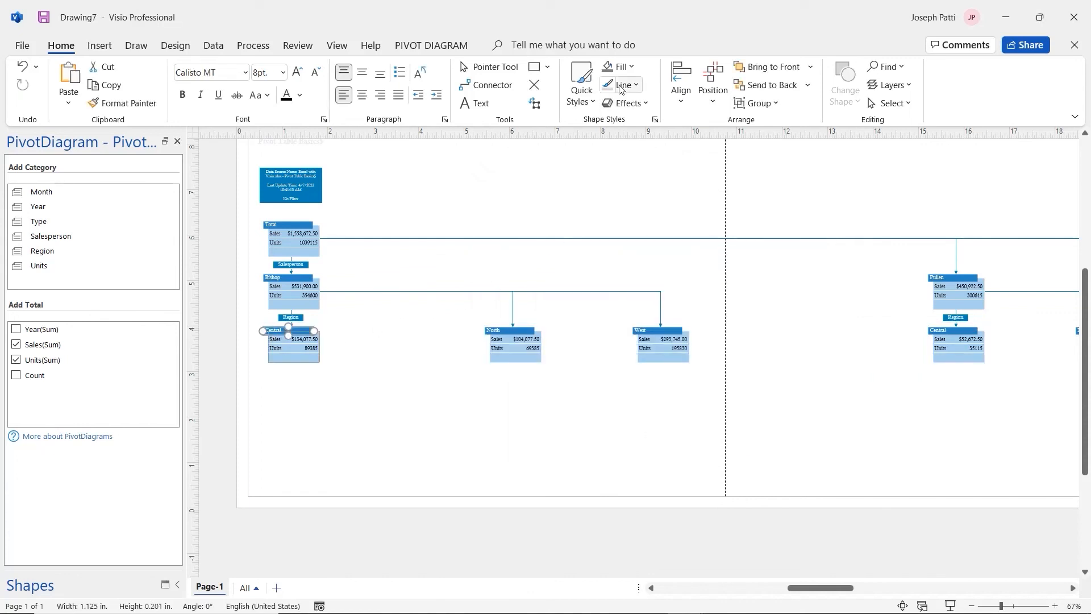
{"action": "left_click", "coordinate": [621, 67]}
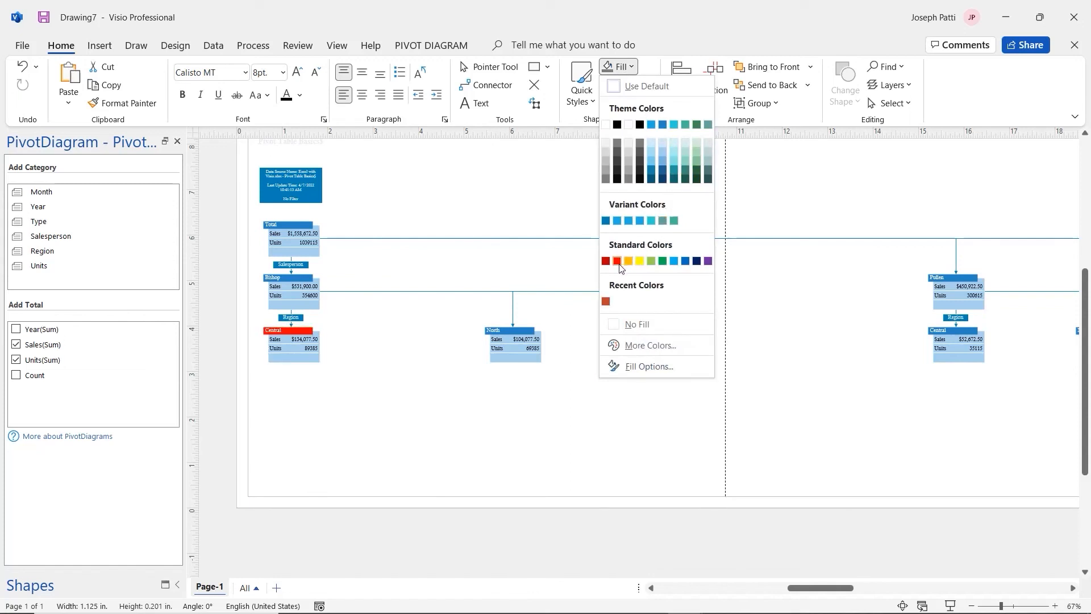
{"action": "left_click", "coordinate": [441, 217]}
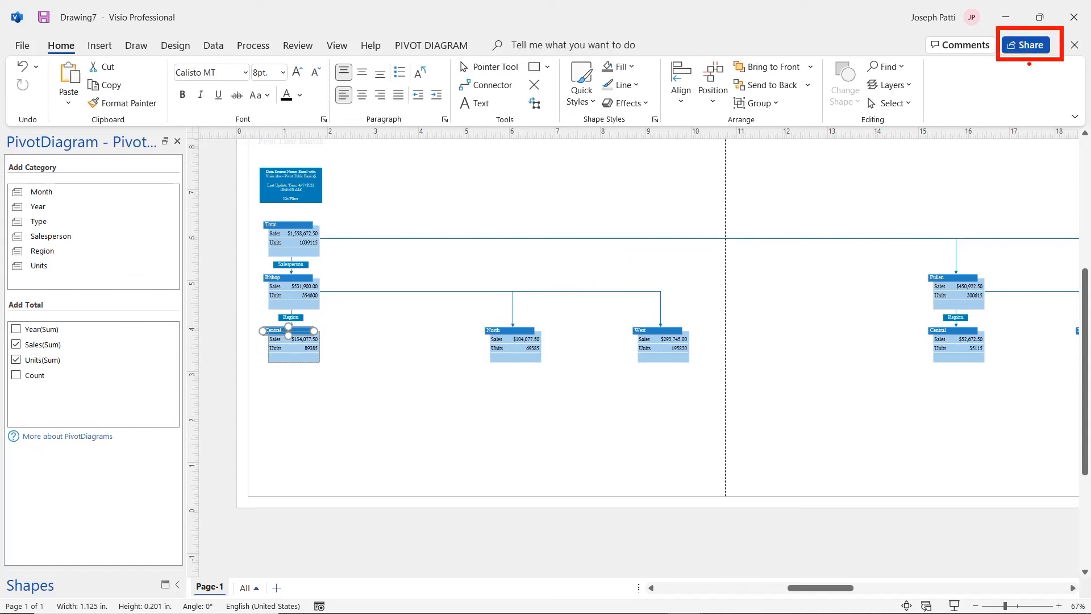
Review the ways to share the drawing, including OneDrive upload, sending a copy, and the email attachment formats.
{"action": "left_click", "coordinate": [1024, 48]}
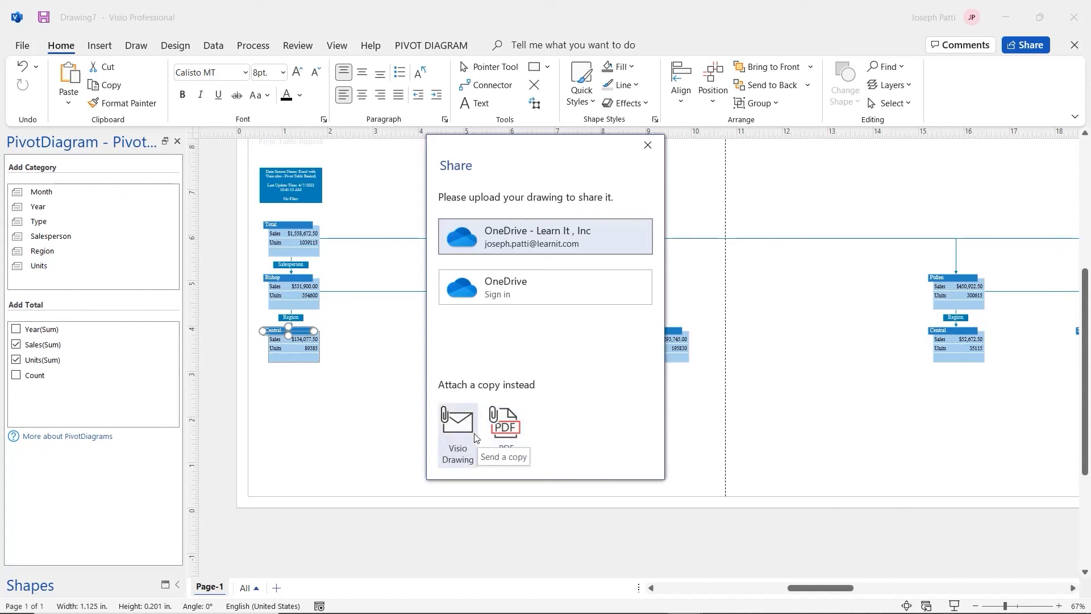
{"action": "left_click", "coordinate": [653, 148]}
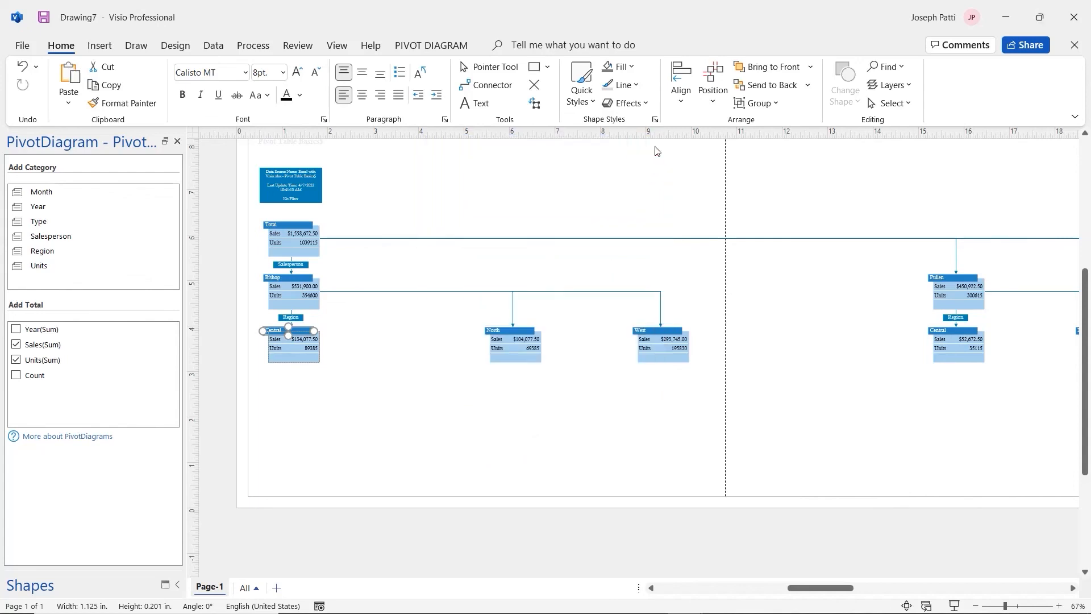
{"action": "left_click", "coordinate": [25, 50]}
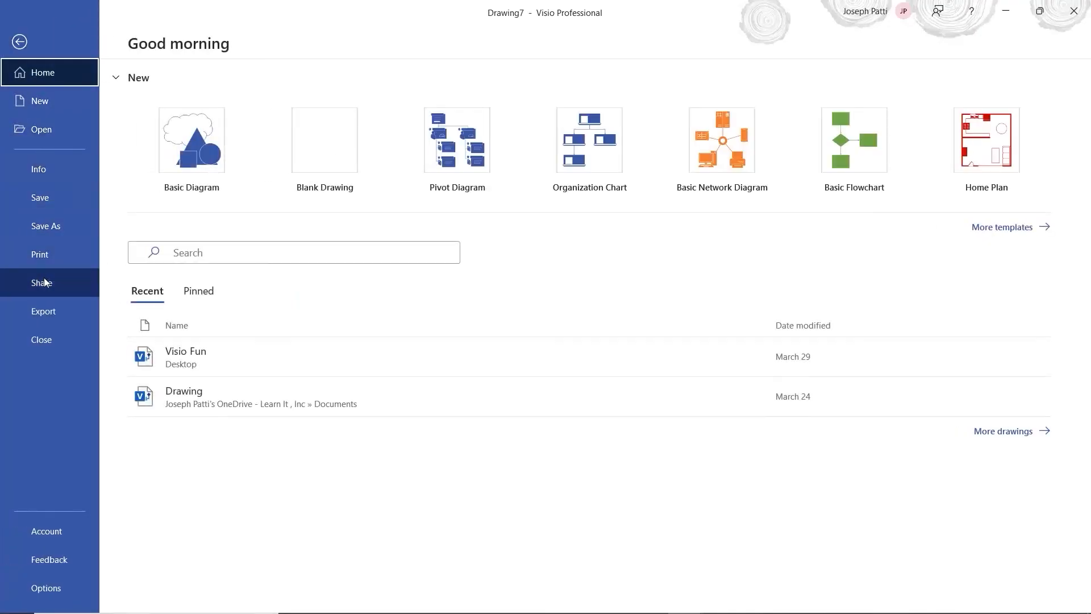
{"action": "left_click", "coordinate": [43, 283]}
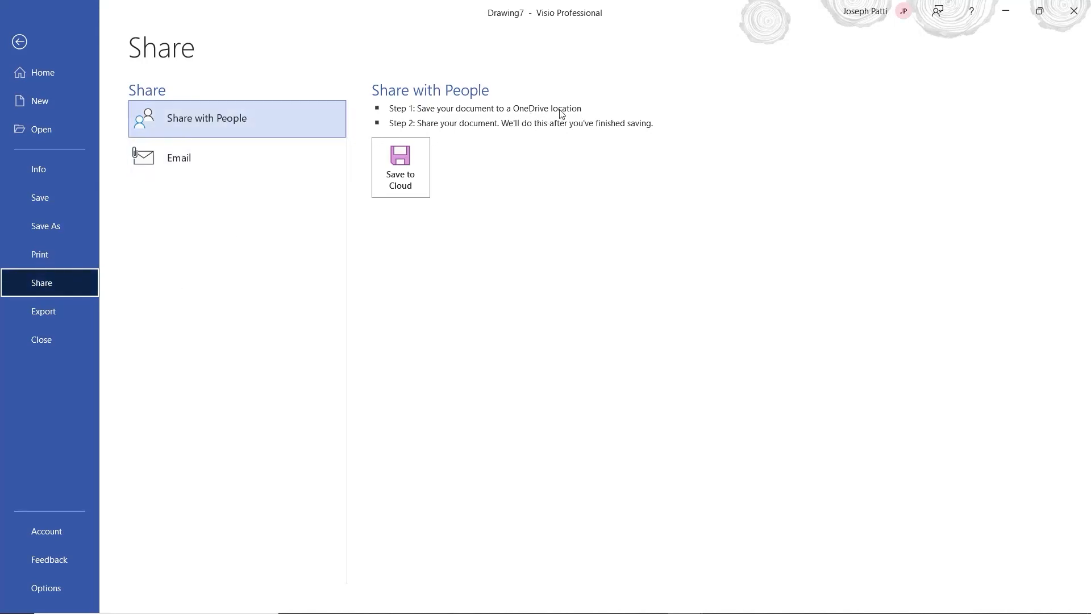
{"action": "left_click", "coordinate": [217, 161]}
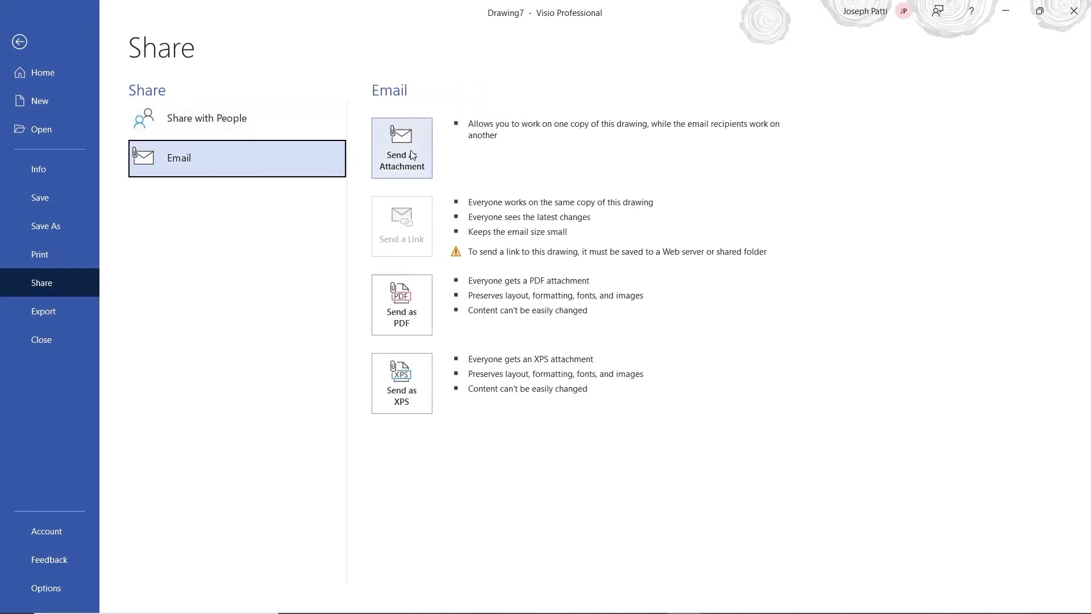